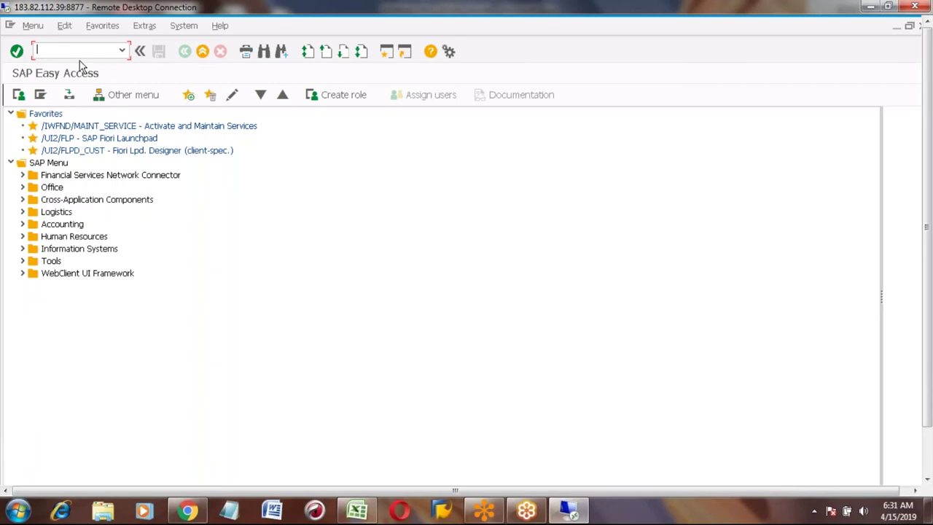
Run transaction MD62 for material HONDA_CAR in plant 3001 and inspect the planned quantities in its schedule lines
{"action": "type", "text": "md62"}
{"action": "key", "text": "Return"}
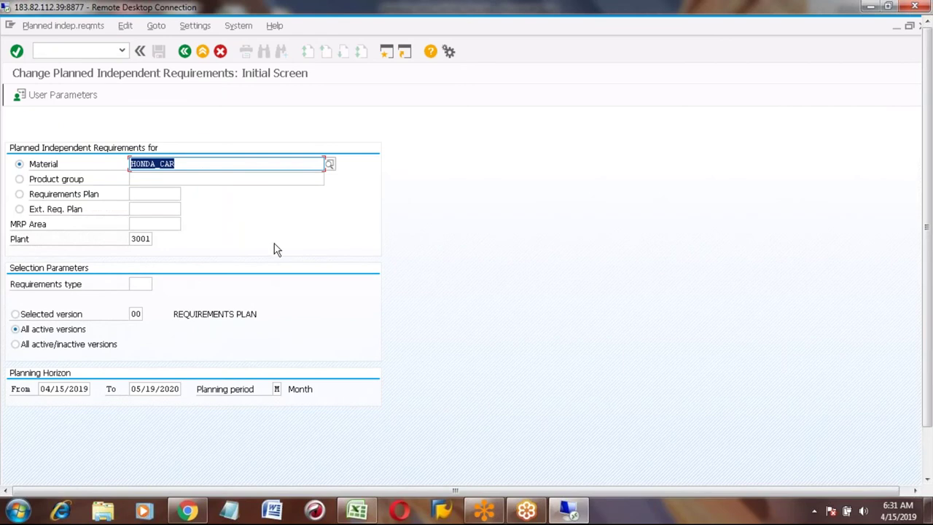
{"action": "left_click", "coordinate": [189, 164]}
{"action": "key", "text": "Return"}
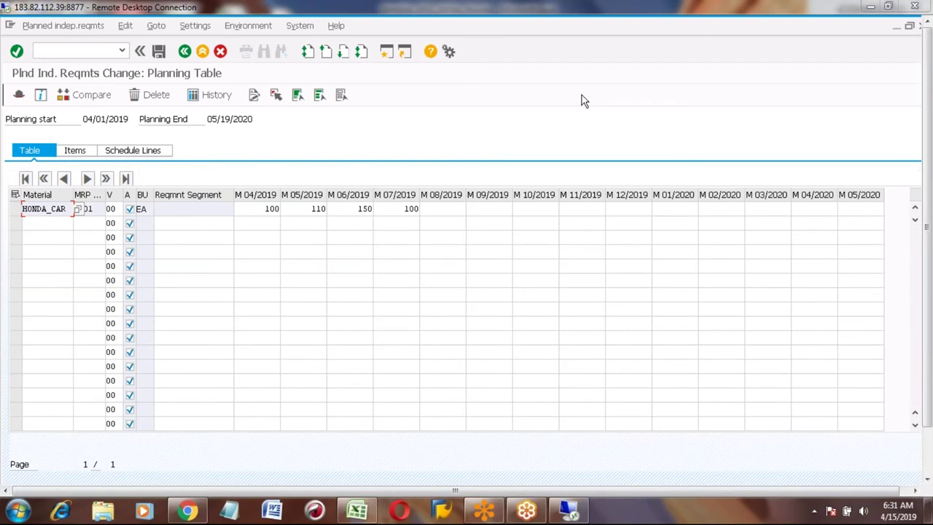
{"action": "left_click", "coordinate": [150, 154]}
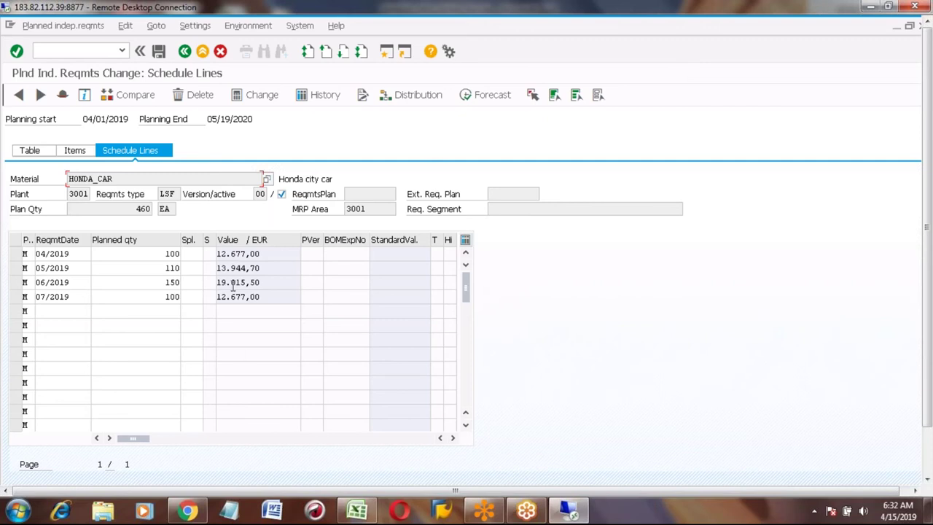
{"action": "left_click", "coordinate": [162, 256]}
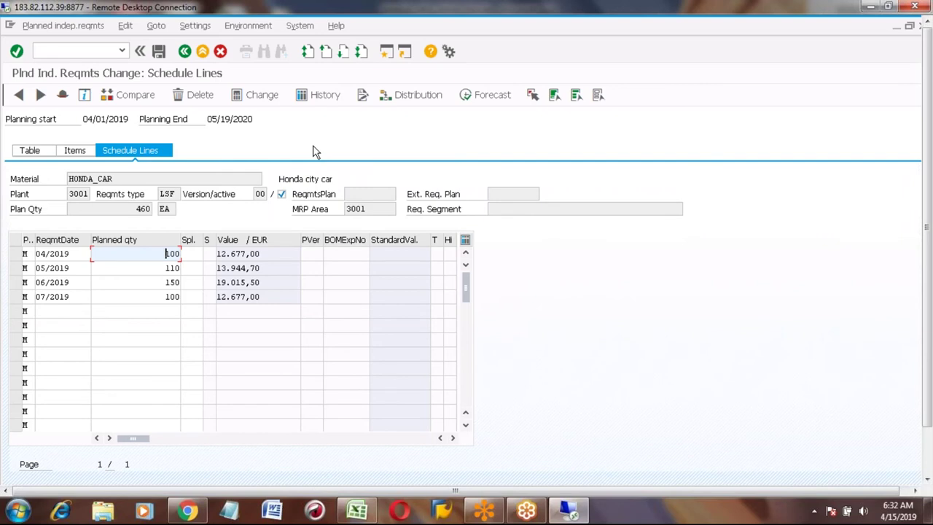
In a new session, run transaction MM03, display only the Accounting 1 view of HONDA_CAR, and check its standard price
{"action": "left_click", "coordinate": [387, 52]}
{"action": "type", "text": "mm03"}
{"action": "key", "text": "Return"}
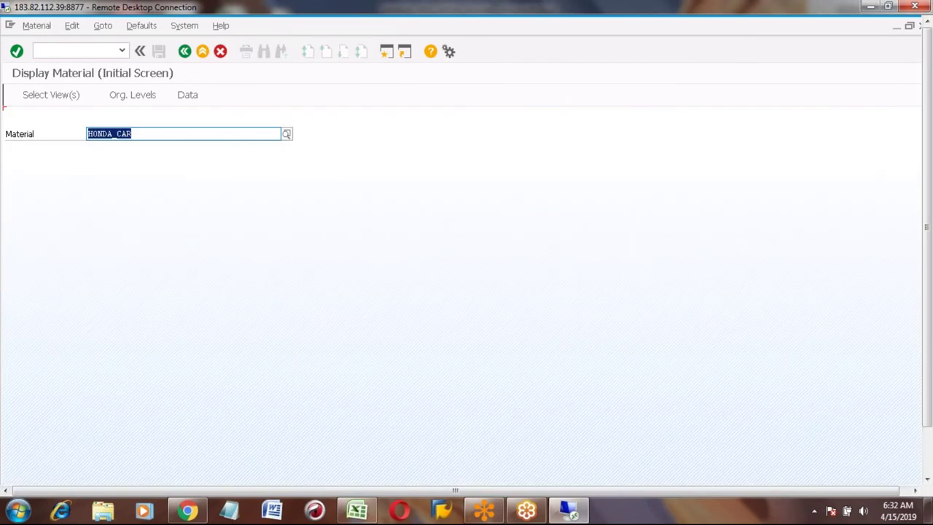
{"action": "key", "text": "Return"}
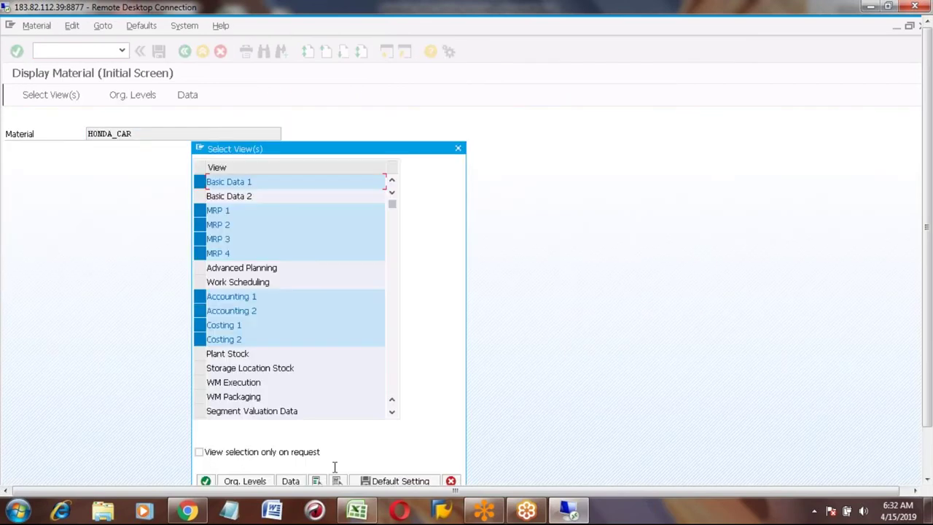
{"action": "left_click", "coordinate": [337, 481]}
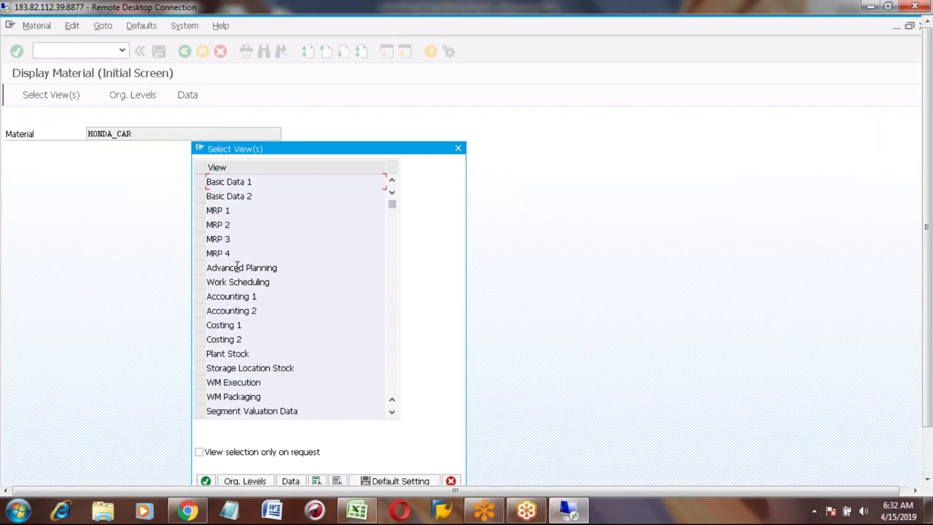
{"action": "left_click", "coordinate": [200, 296]}
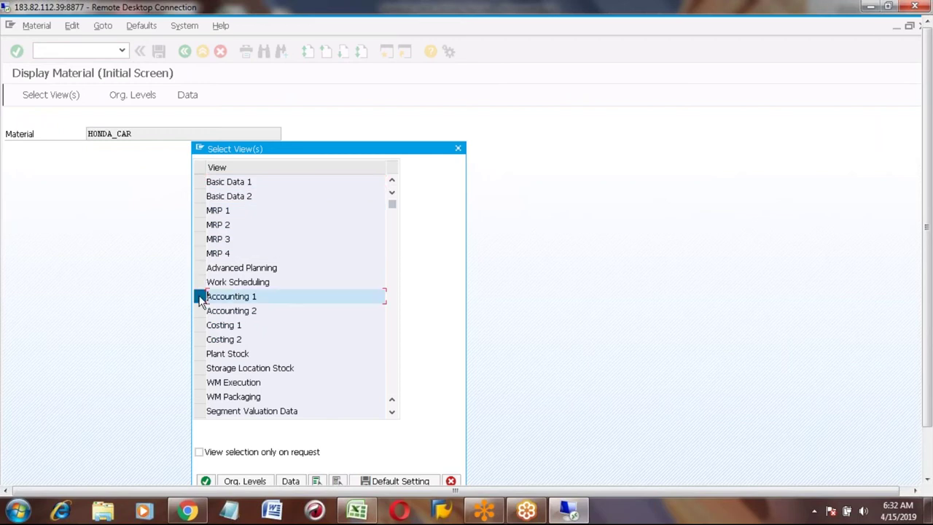
{"action": "key", "text": "Return"}
{"action": "key", "text": "Return"}
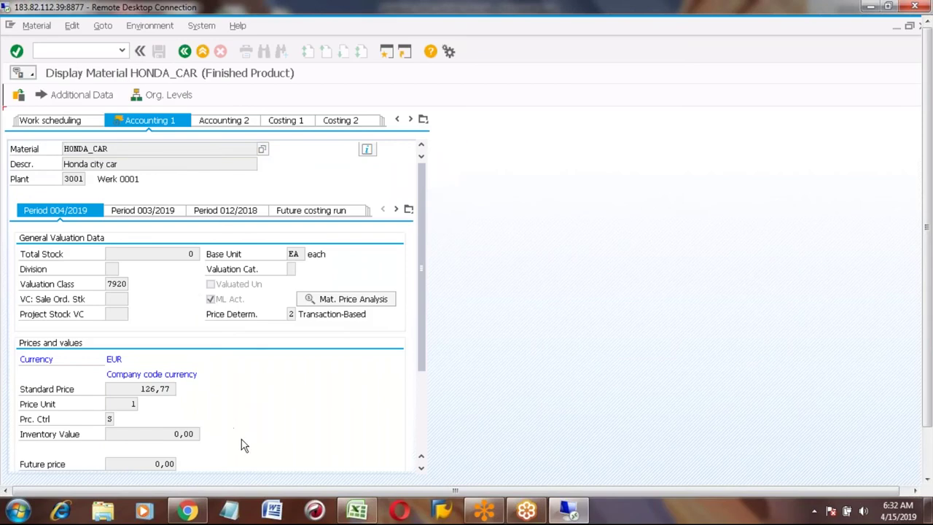
{"action": "left_click", "coordinate": [136, 389]}
{"action": "left_click_drag", "start_coordinate": [138, 388], "coordinate": [174, 389]}
{"action": "left_click", "coordinate": [172, 388]}
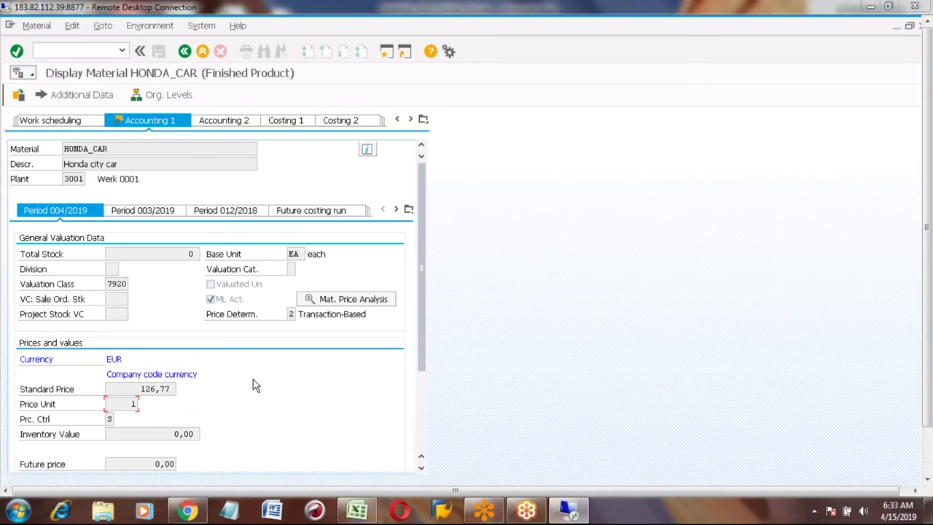
{"action": "key", "text": "alt+Tab"}
{"action": "key", "text": "alt+Tab"}
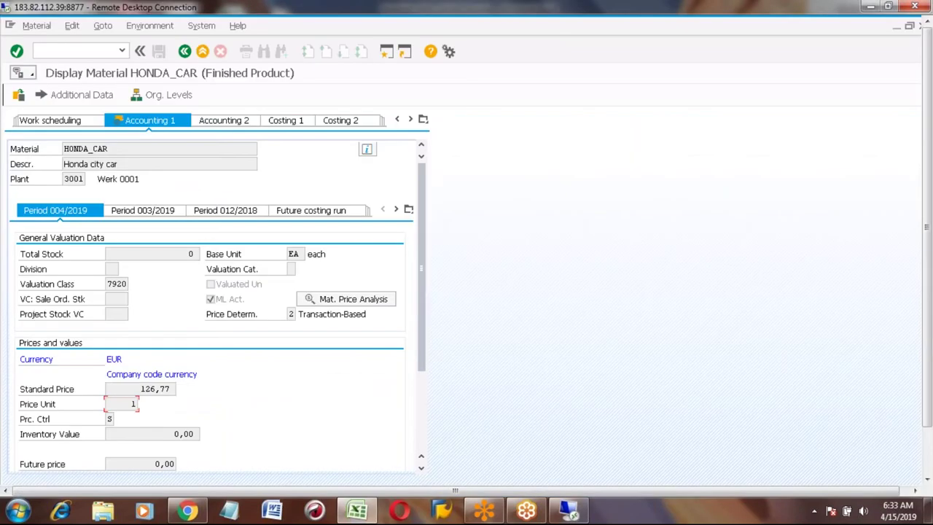
{"action": "key", "text": "alt+m"}
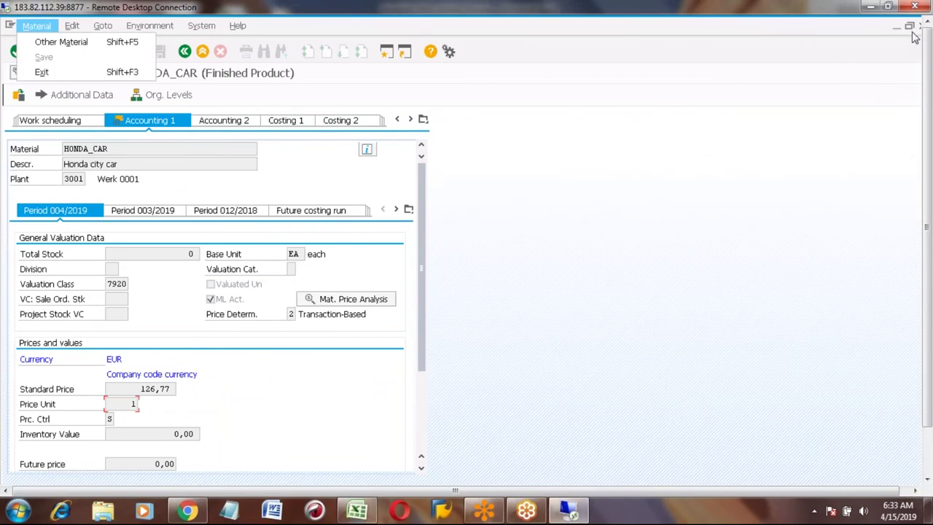
{"action": "key", "text": "Escape"}
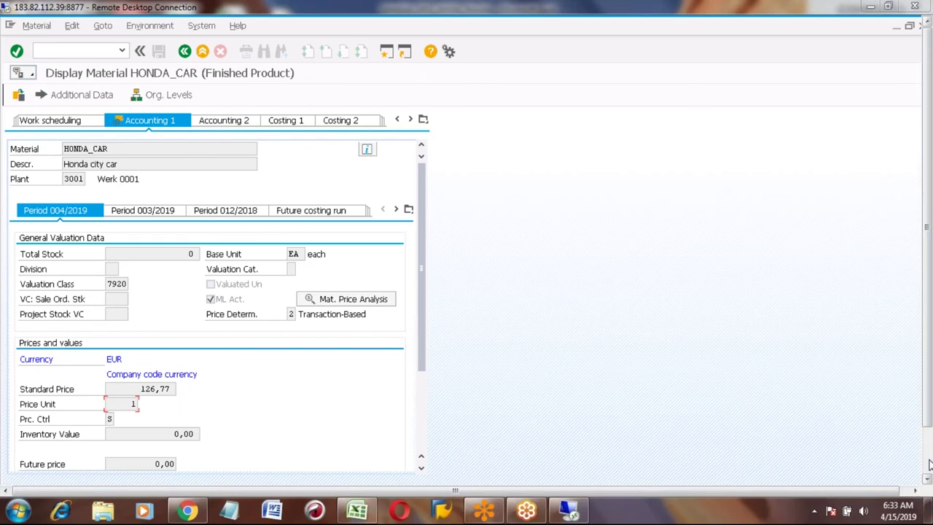
Return to the session with HONDA_CAR's planned independent requirements and go back to the initial screen
{"action": "left_click", "coordinate": [926, 464]}
{"action": "mouse_move", "coordinate": [192, 470]}
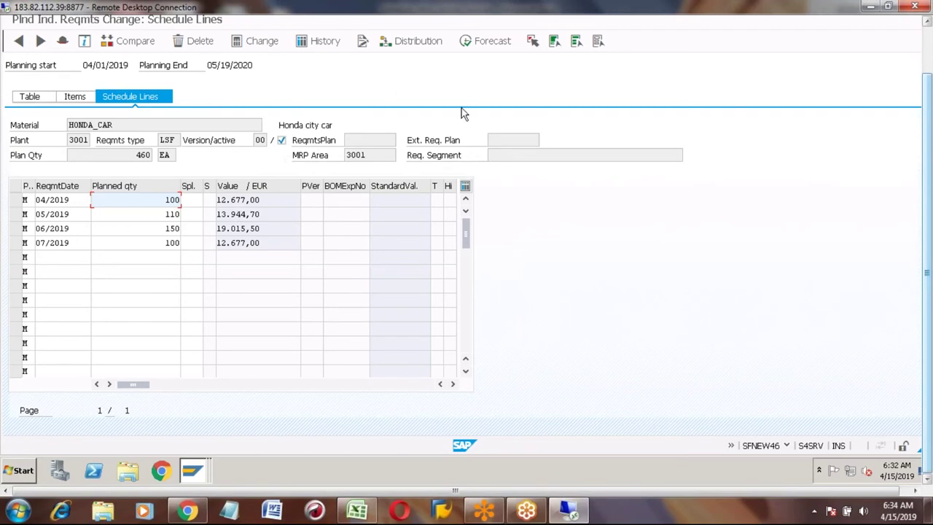
{"action": "left_click", "coordinate": [928, 50]}
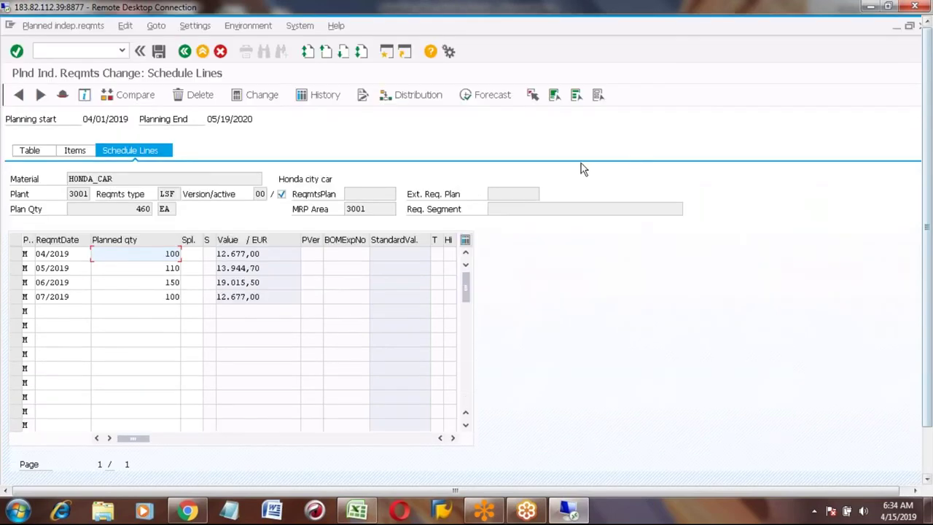
{"action": "left_click", "coordinate": [75, 150]}
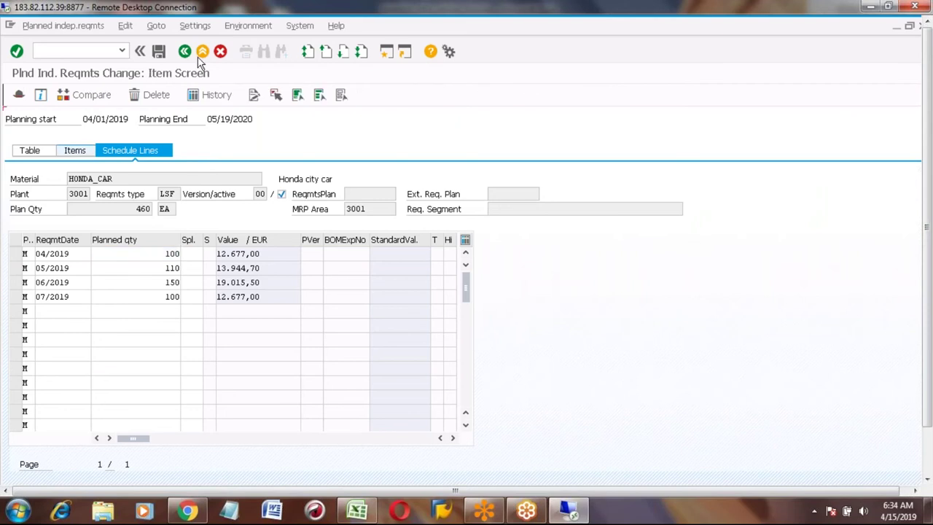
{"action": "left_click", "coordinate": [185, 52]}
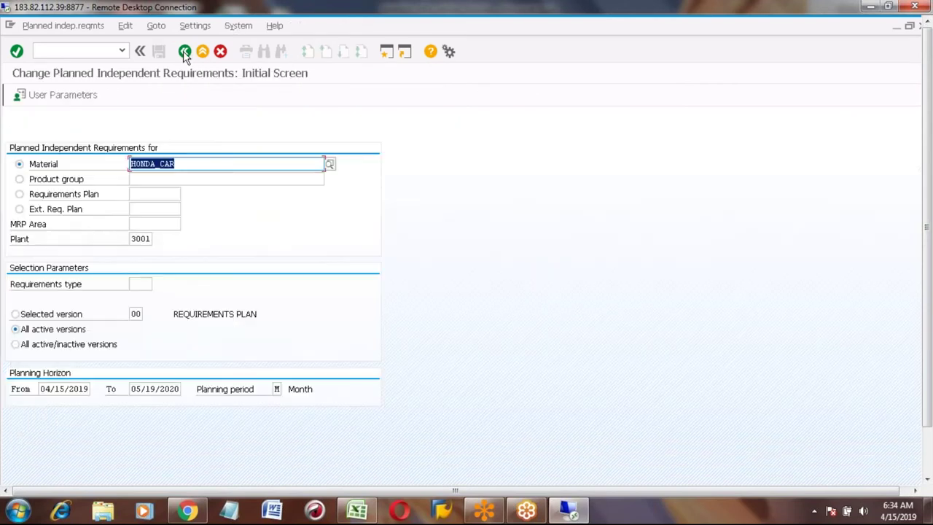
Switch to creating planned independent requirements for HONDA_CAR, inspect the schedule line values, and exit to SAP Easy Access
{"action": "left_click", "coordinate": [62, 26]}
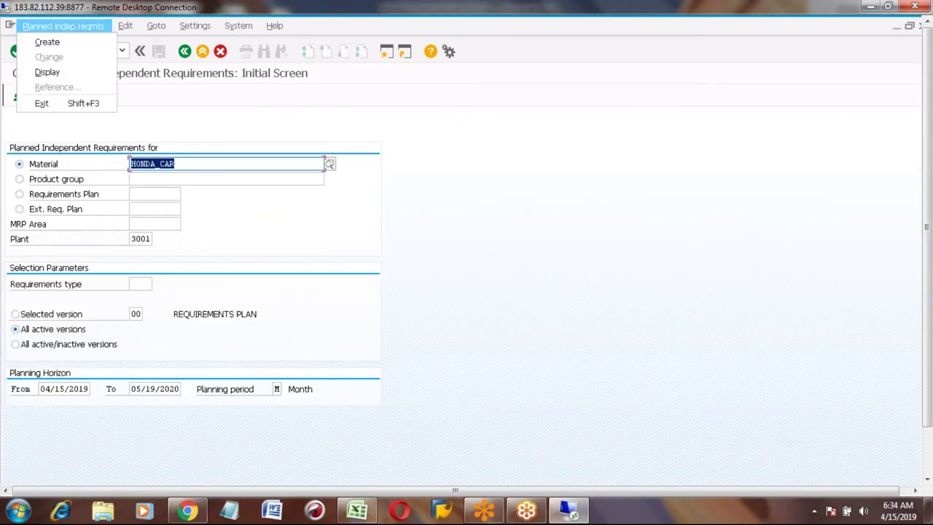
{"action": "left_click", "coordinate": [47, 45]}
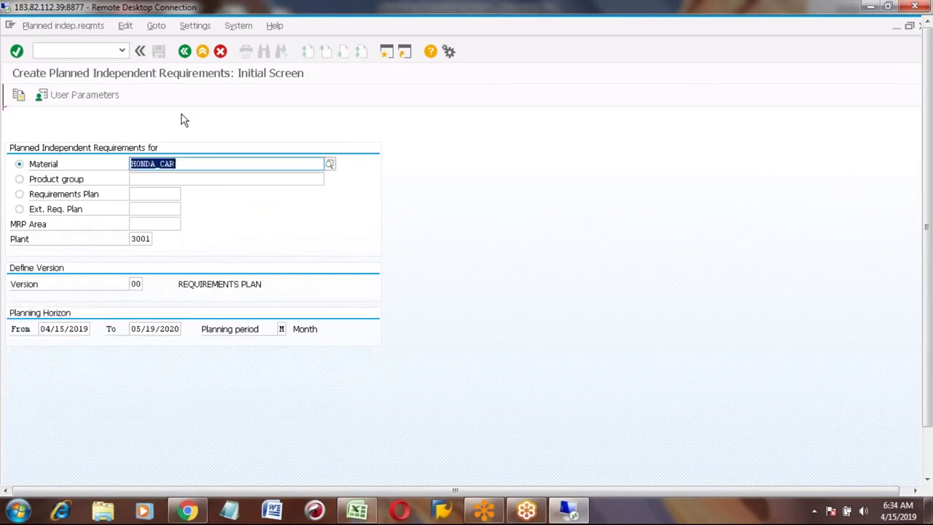
{"action": "key", "text": "Return"}
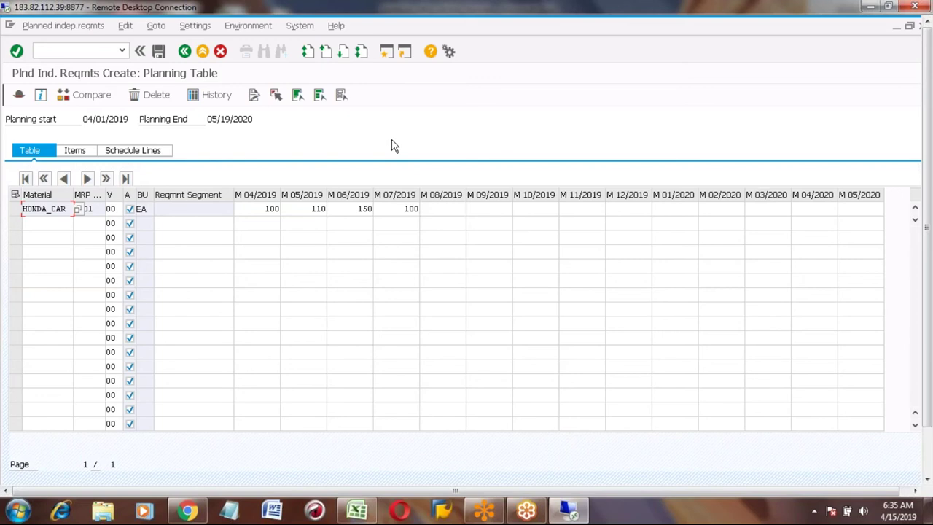
{"action": "left_click", "coordinate": [152, 154]}
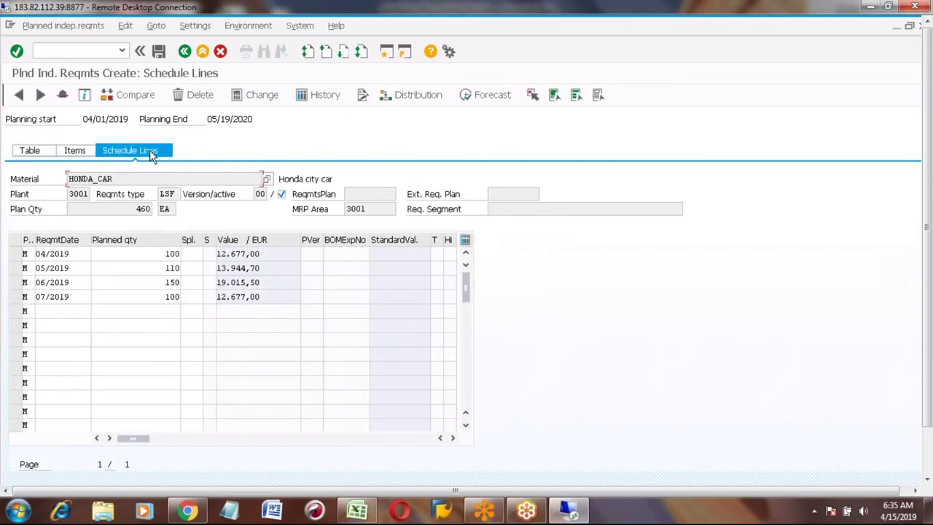
{"action": "left_click", "coordinate": [231, 255]}
{"action": "left_click", "coordinate": [203, 52]}
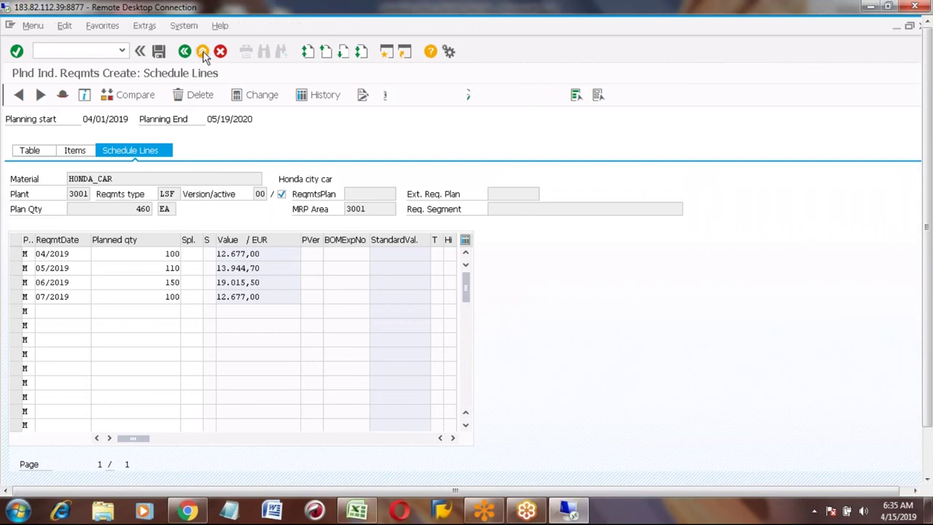
Switch to the Excel notes and review the sections on converting planned orders and releasing production orders
{"action": "left_click", "coordinate": [357, 510]}
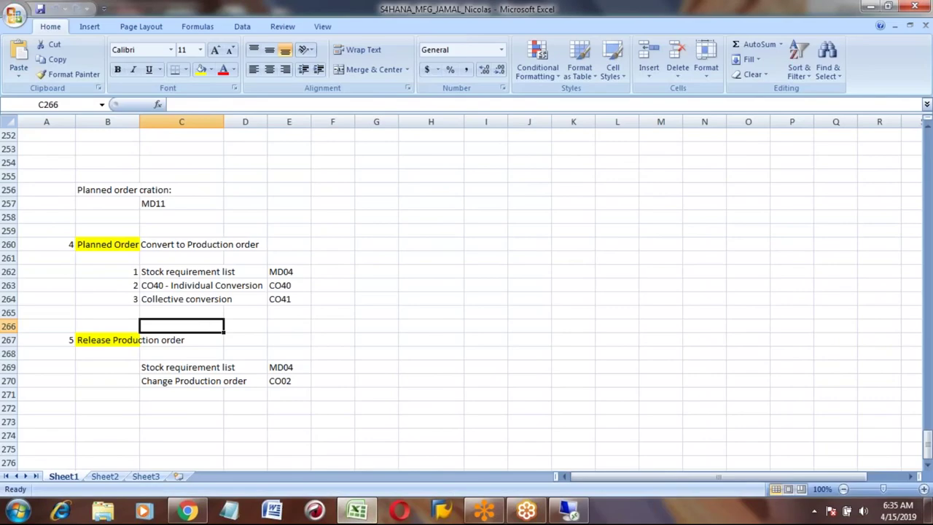
{"action": "key", "text": "Up"}
{"action": "key", "text": "Up"}
{"action": "key", "text": "Up"}
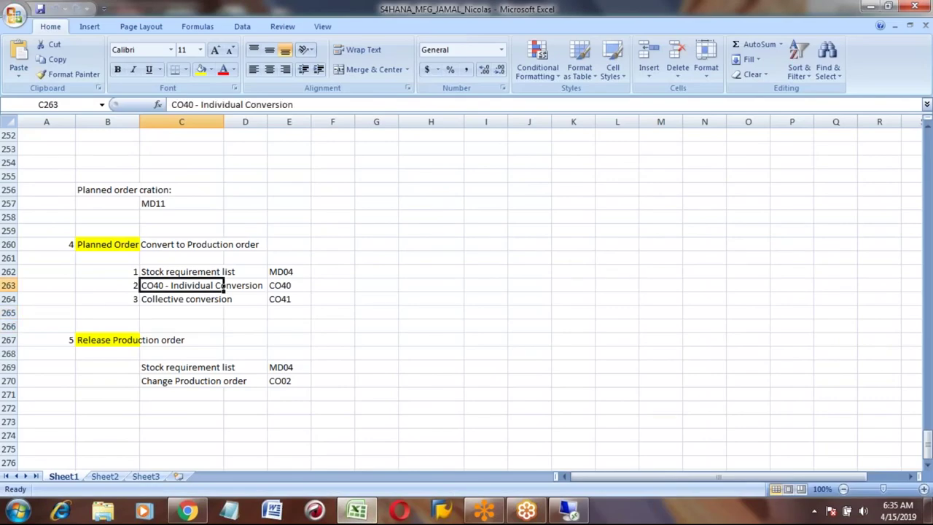
{"action": "key", "text": "Up"}
{"action": "key", "text": "Up"}
{"action": "key", "text": "Up"}
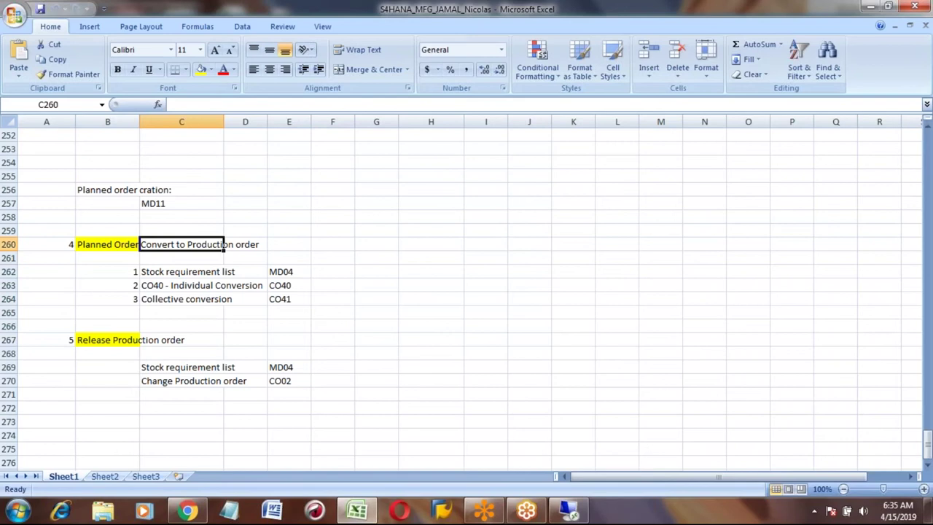
{"action": "key", "text": "Left"}
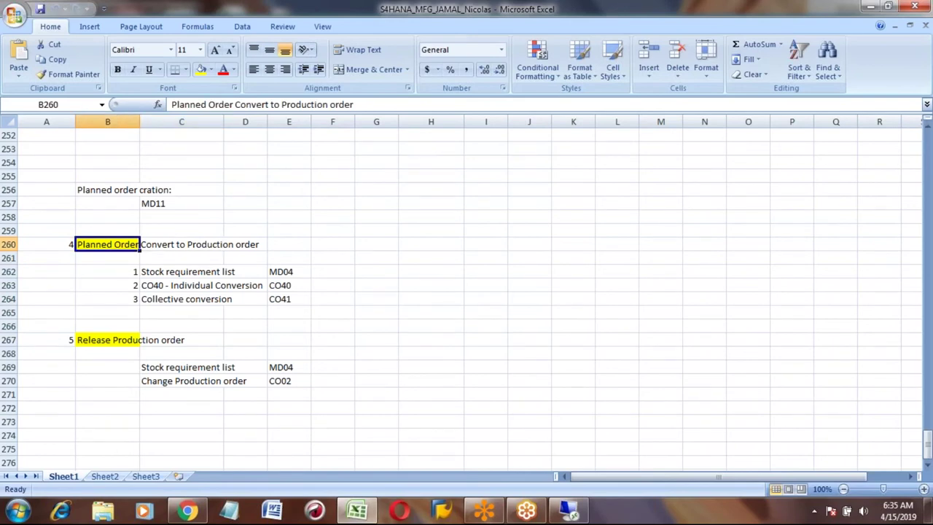
{"action": "key", "text": "Right"}
{"action": "key", "text": "Left"}
{"action": "key", "text": "Down"}
{"action": "key", "text": "Down"}
{"action": "key", "text": "Down"}
{"action": "key", "text": "Down"}
{"action": "key", "text": "Down"}
{"action": "key", "text": "Down"}
{"action": "key", "text": "Down"}
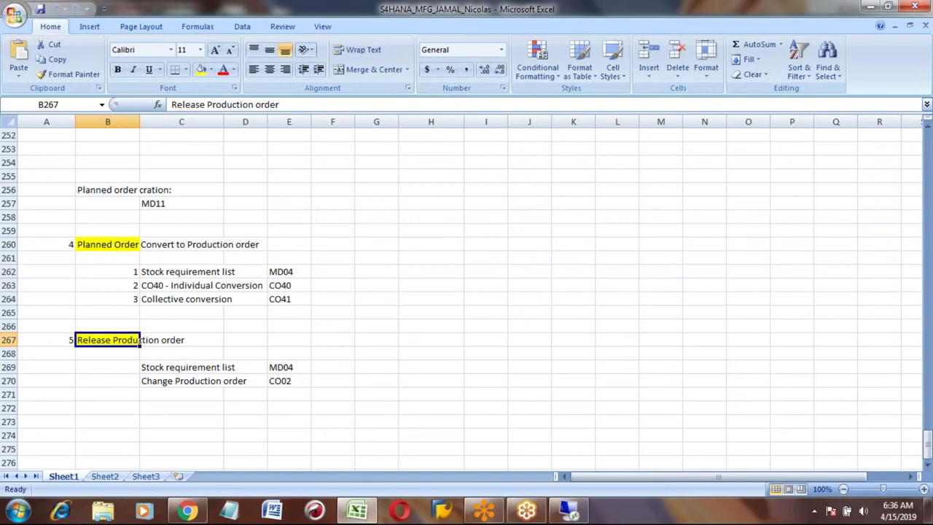
Enter section number 6 in cell A273, below the production order release notes
{"action": "key", "text": "Down"}
{"action": "key", "text": "Down"}
{"action": "key", "text": "Down"}
{"action": "key", "text": "Down"}
{"action": "key", "text": "Down"}
{"action": "key", "text": "Down"}
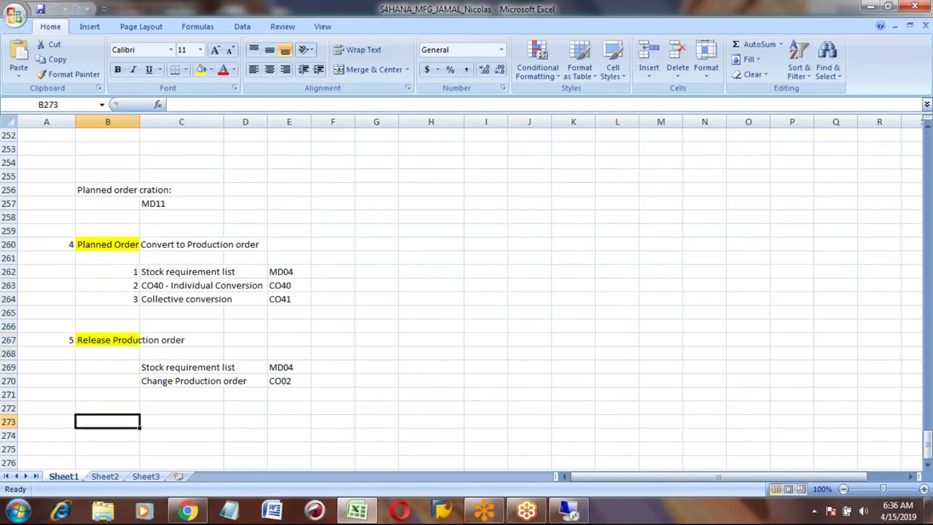
{"action": "key", "text": "Left"}
{"action": "type", "text": "6"}
{"action": "key", "text": "Tab"}
Select the Release Production order heading in B267 and switch back to the SAP session in Remote Desktop
{"action": "key", "text": "Up"}
{"action": "key", "text": "Up"}
{"action": "key", "text": "Up"}
{"action": "key", "text": "Up"}
{"action": "key", "text": "Up"}
{"action": "key", "text": "Up"}
{"action": "key", "text": "Up"}
{"action": "key", "text": "Down"}
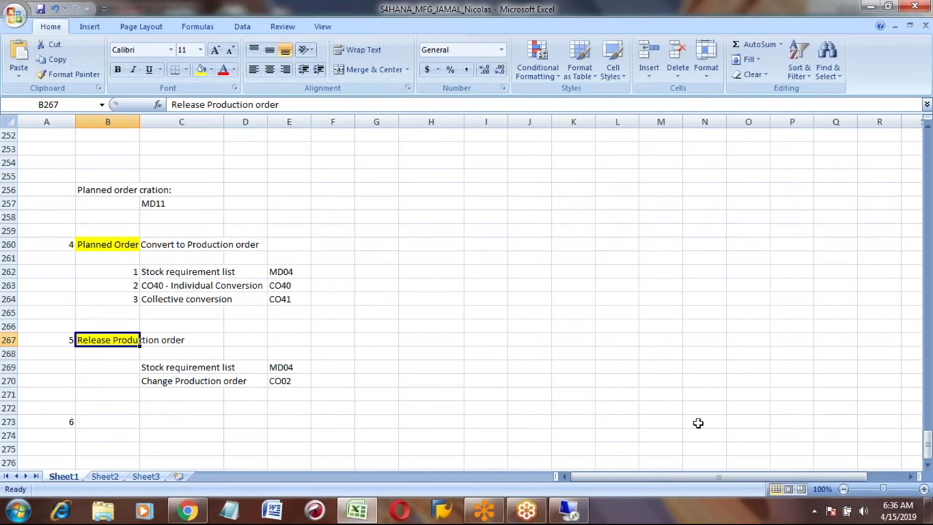
{"action": "mouse_move", "coordinate": [574, 512]}
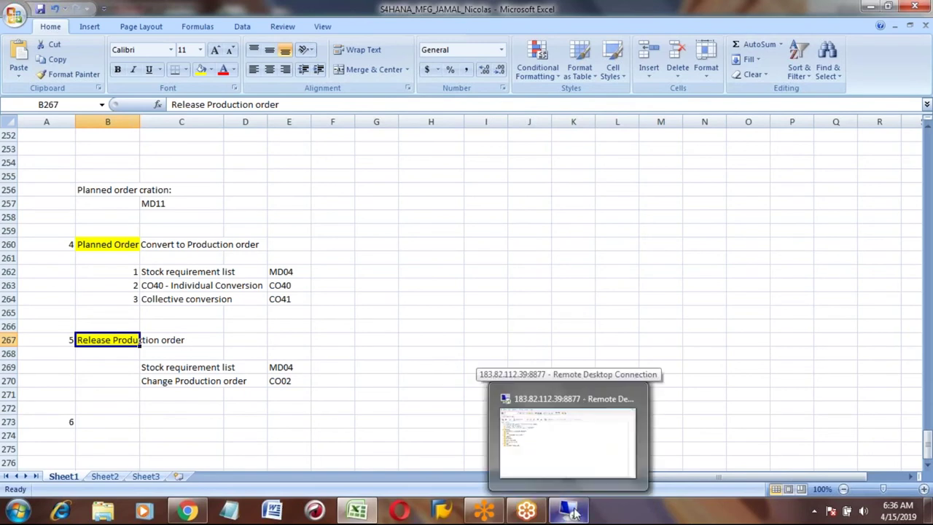
{"action": "left_click", "coordinate": [573, 512]}
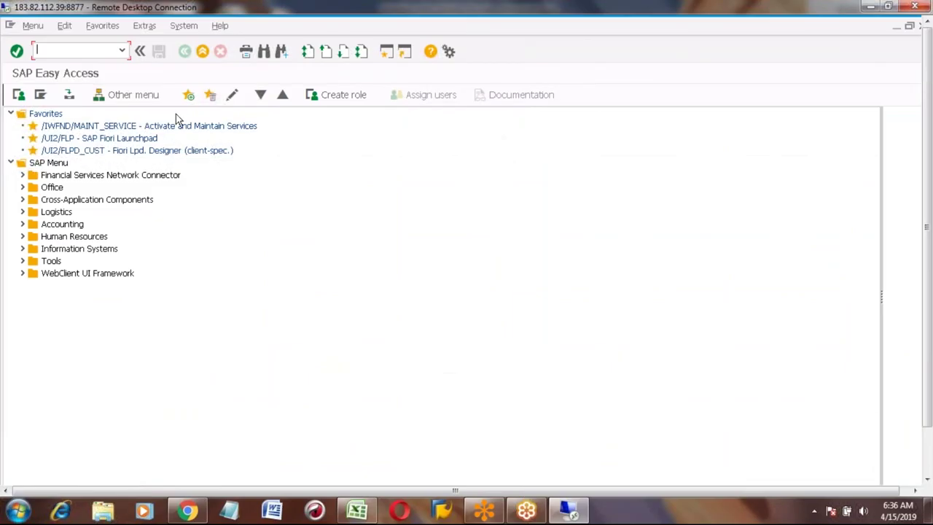
{"action": "type", "text": "co02"}
{"action": "key", "text": "Return"}
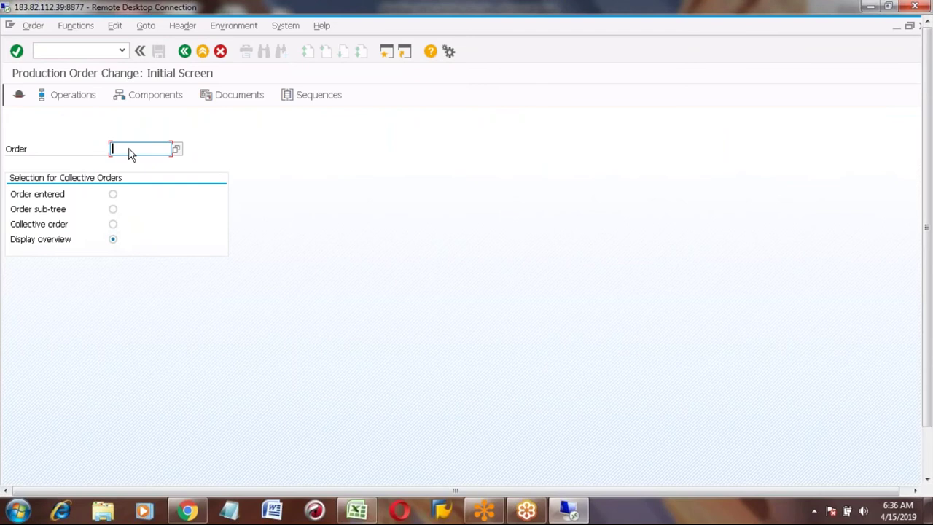
{"action": "left_click", "coordinate": [202, 52]}
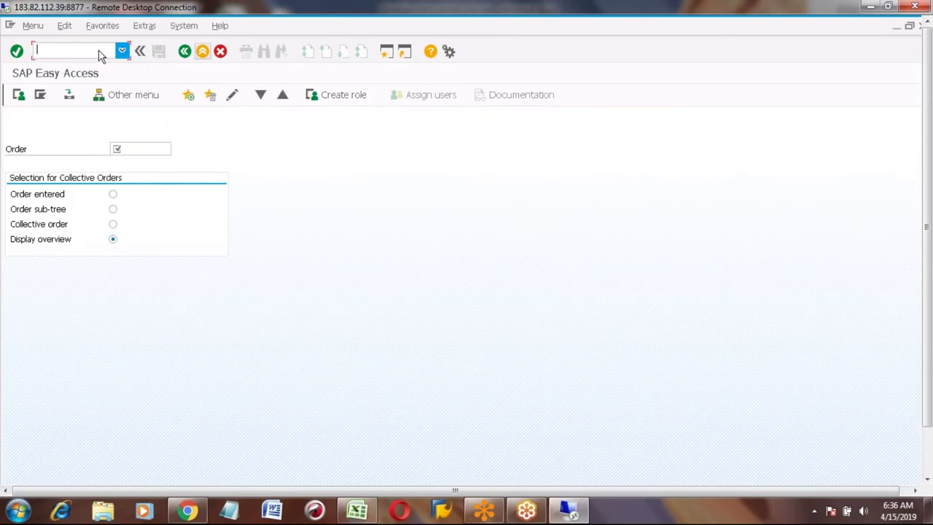
Run transaction MD04 and display the stock/requirements list for HONDA_CAR in plant 3001
{"action": "type", "text": "mm03"}
{"action": "key", "text": "Return"}
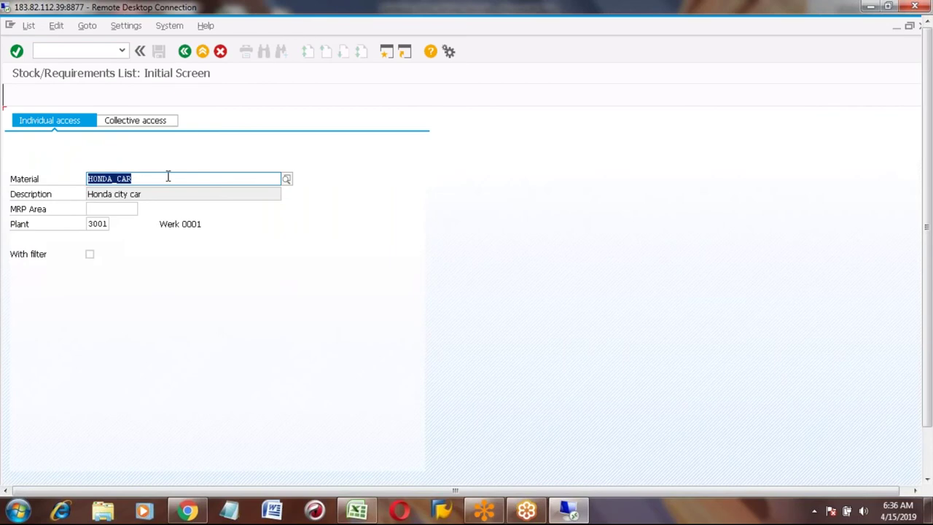
{"action": "left_click", "coordinate": [168, 178]}
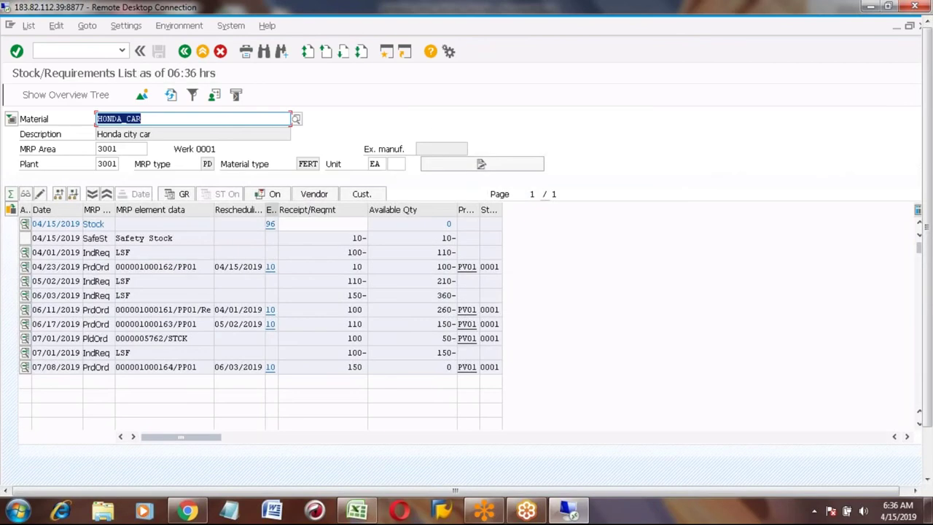
Copy the number of the 04/23/2019 production order from the requirements list and open that order for change in transaction CO02
{"action": "left_click_drag", "start_coordinate": [175, 266], "coordinate": [140, 274]}
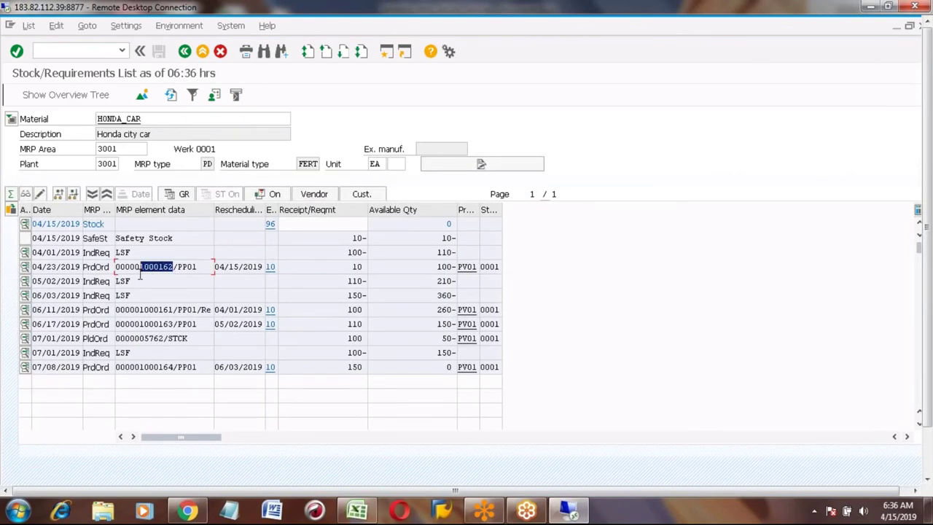
{"action": "key", "text": "ctrl+c"}
{"action": "left_click", "coordinate": [202, 51]}
{"action": "left_click", "coordinate": [79, 51]}
{"action": "type", "text": "co02"}
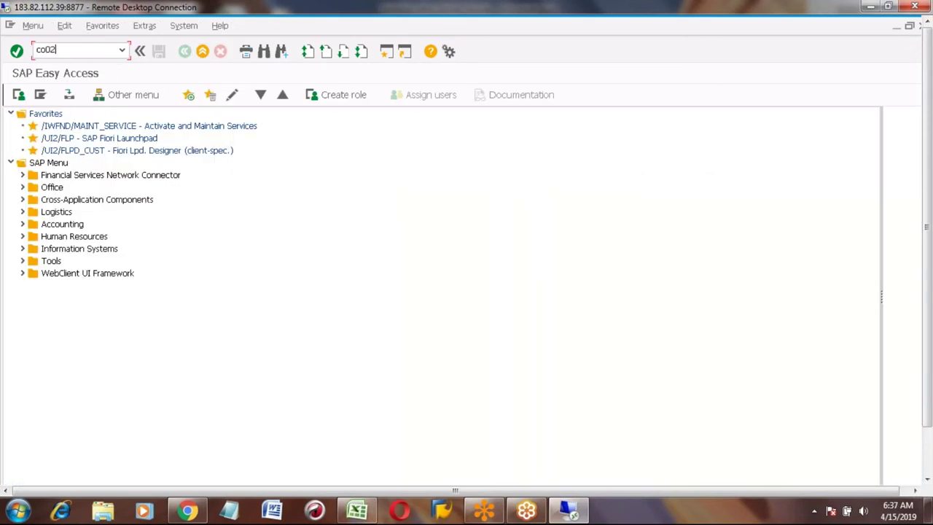
{"action": "key", "text": "Return"}
{"action": "key", "text": "ctrl+v"}
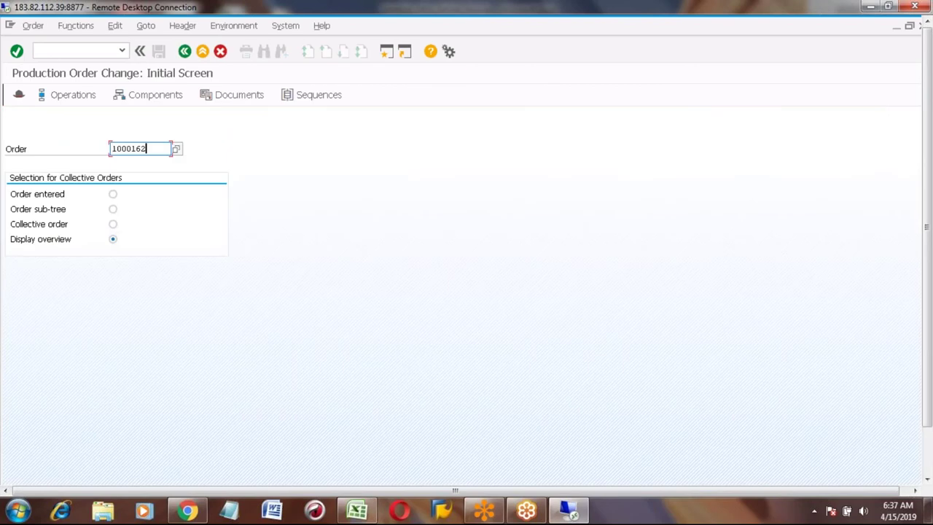
{"action": "key", "text": "Return"}
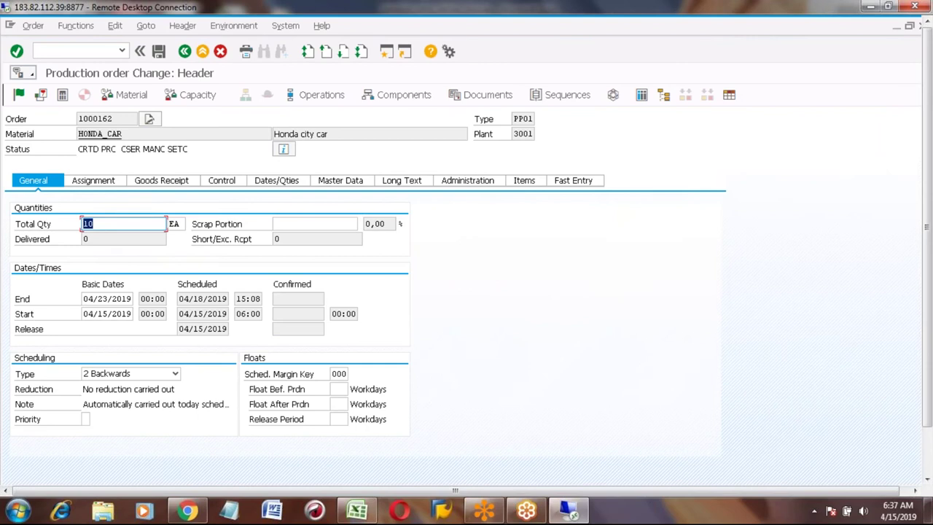
{"action": "left_click", "coordinate": [35, 27]}
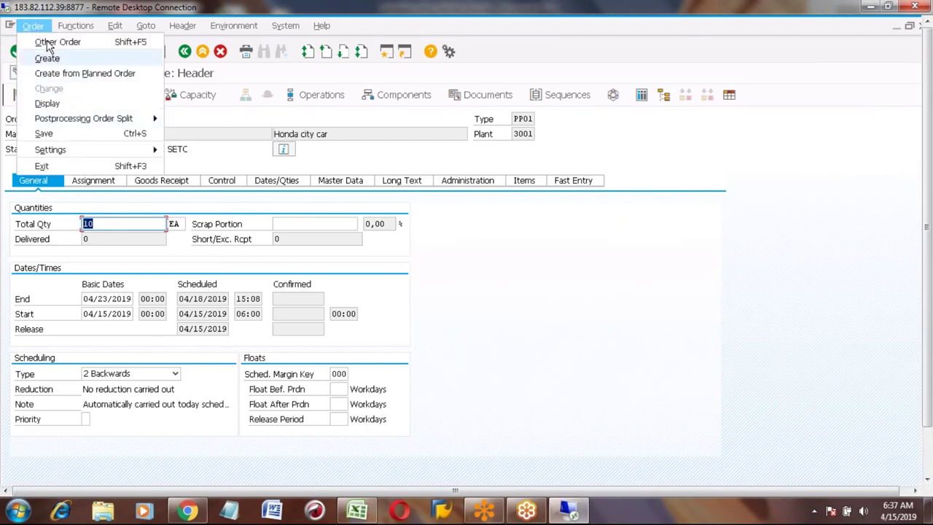
{"action": "key", "text": "Escape"}
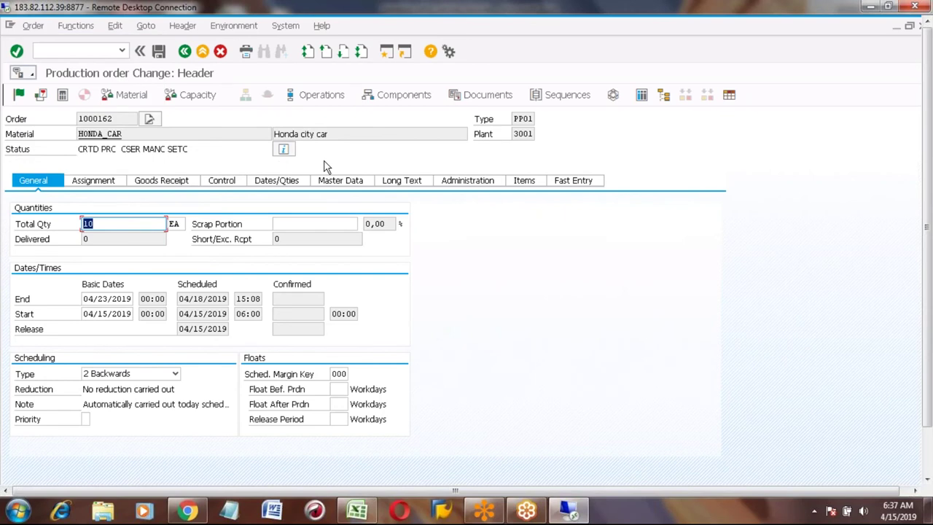
Return to the initial CO02 screen and open the released HONDA_CAR production order for 100 EA for change
{"action": "left_click", "coordinate": [185, 52]}
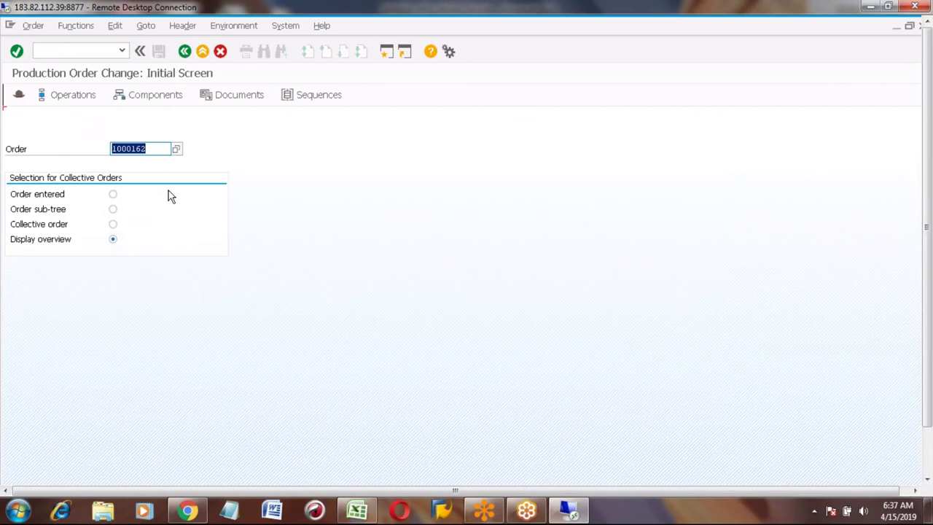
{"action": "type", "text": "1000161"}
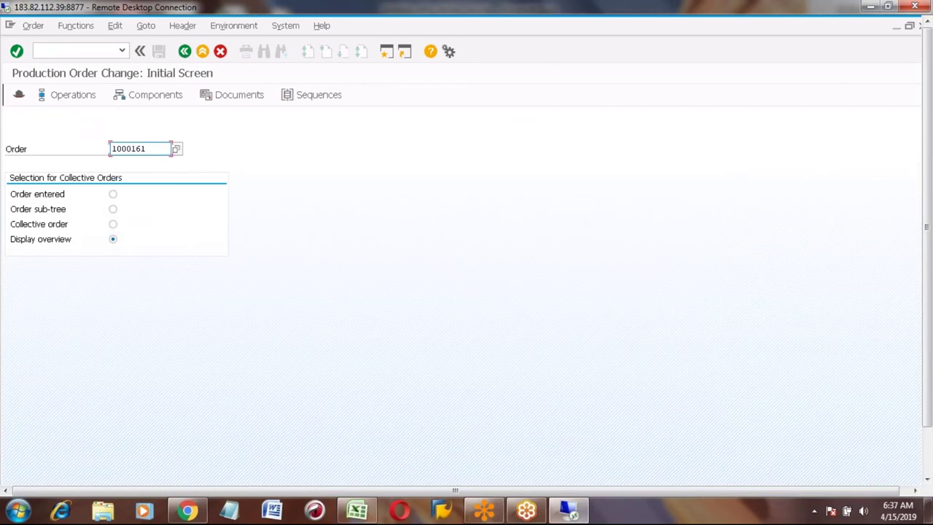
{"action": "key", "text": "Return"}
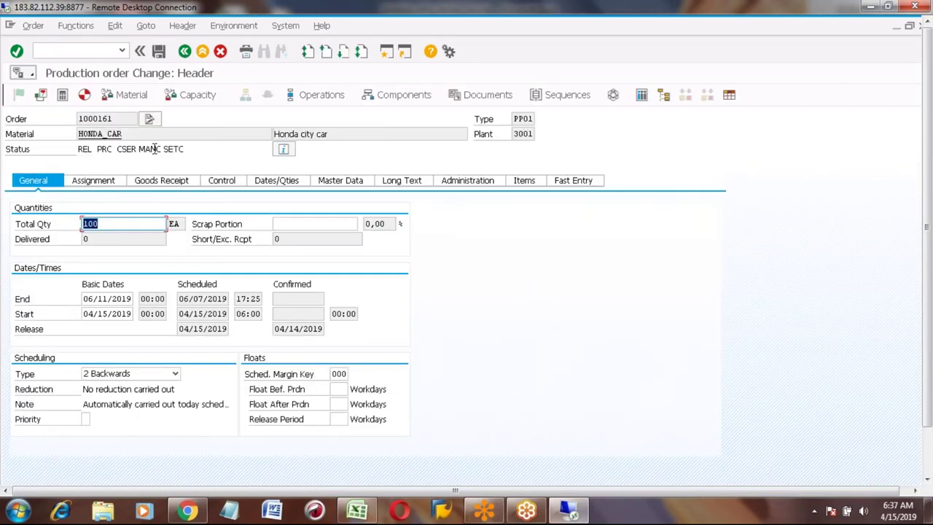
Look at the order's List Control settings with the shop-paper lists and their output devices, and close them
{"action": "left_click", "coordinate": [33, 27]}
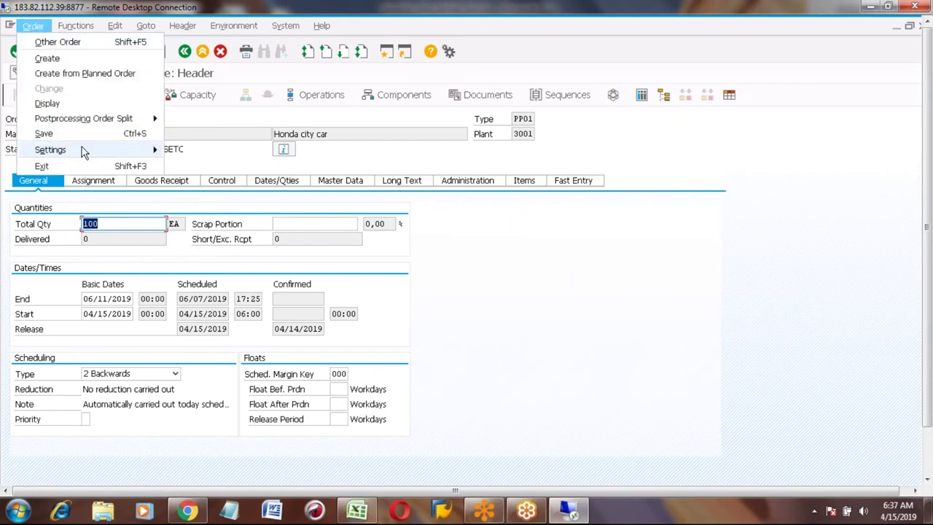
{"action": "mouse_move", "coordinate": [82, 148]}
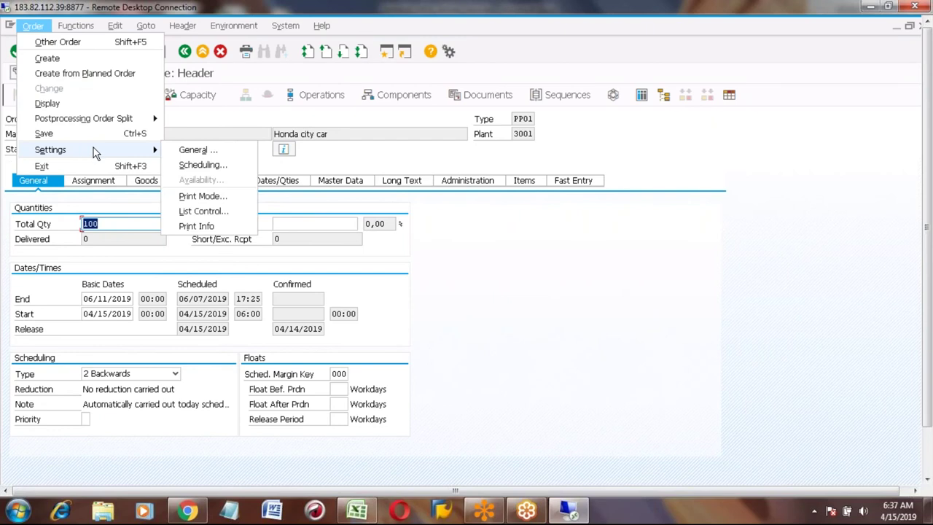
{"action": "left_click", "coordinate": [204, 211]}
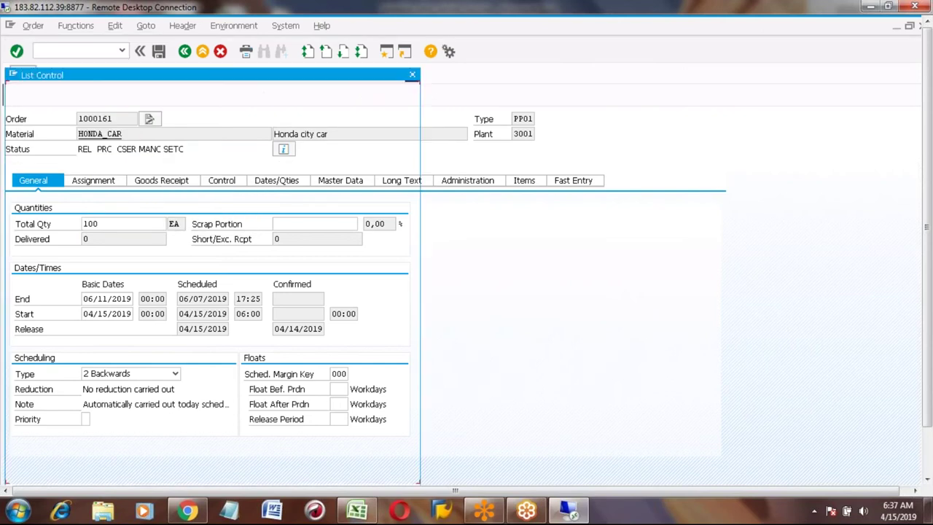
{"action": "left_click", "coordinate": [413, 76]}
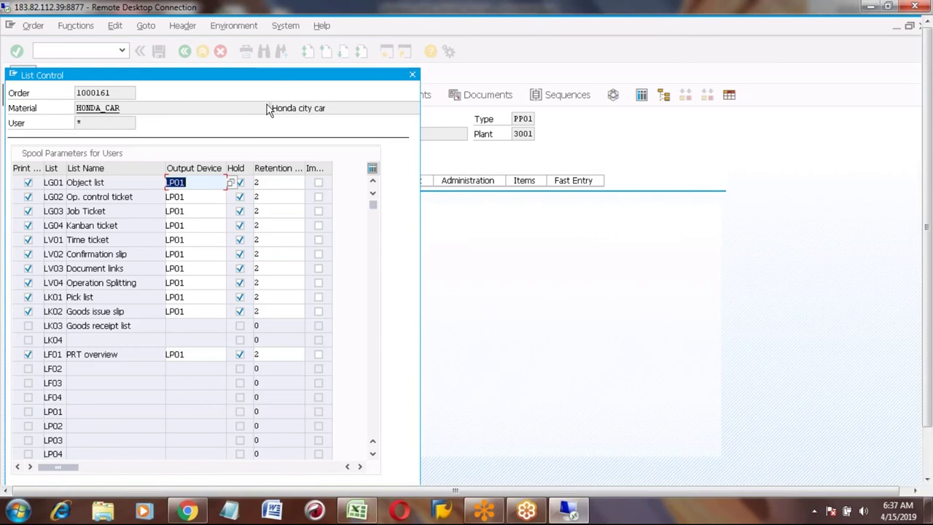
Check the production order's print mode options and confirm Online
{"action": "left_click", "coordinate": [33, 24]}
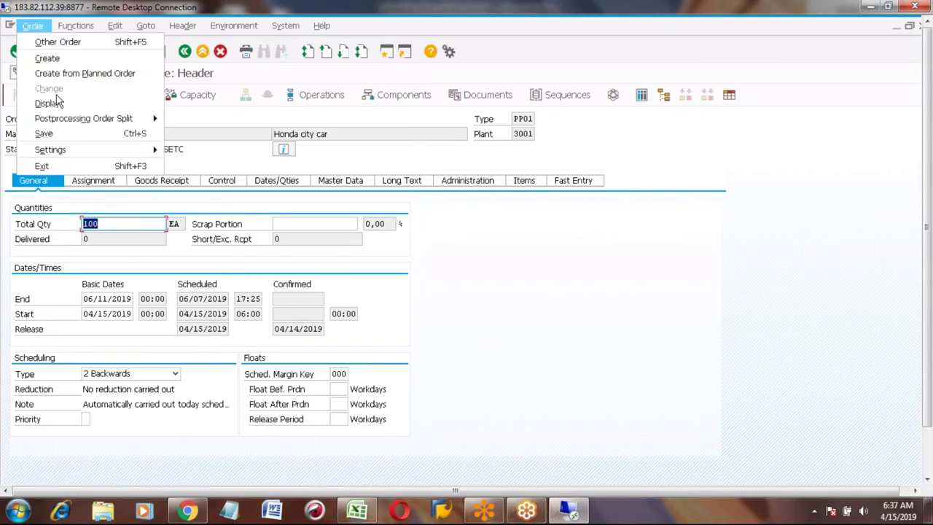
{"action": "mouse_move", "coordinate": [119, 153]}
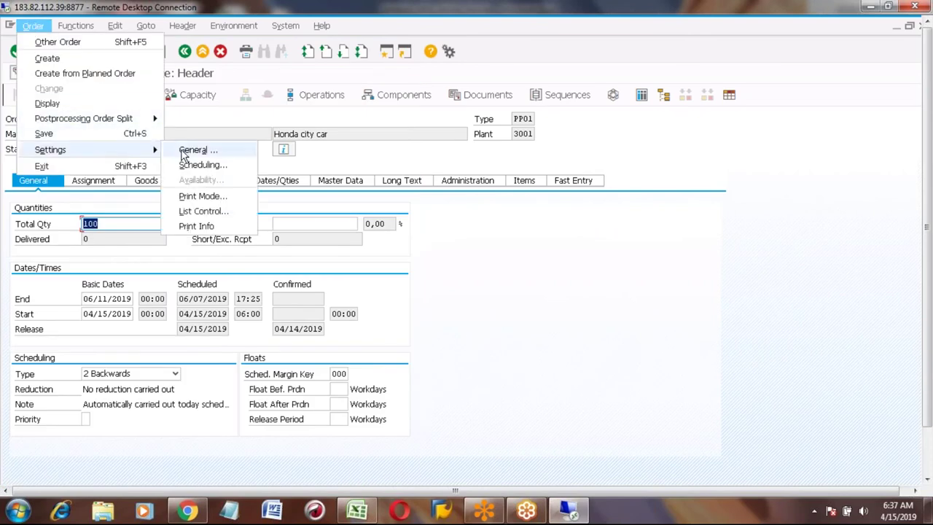
{"action": "left_click", "coordinate": [190, 196]}
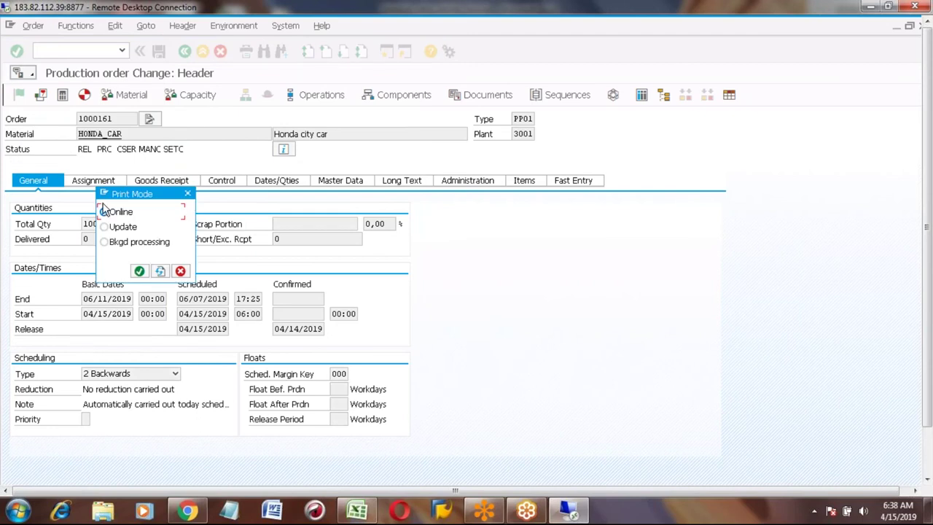
{"action": "left_click", "coordinate": [188, 196]}
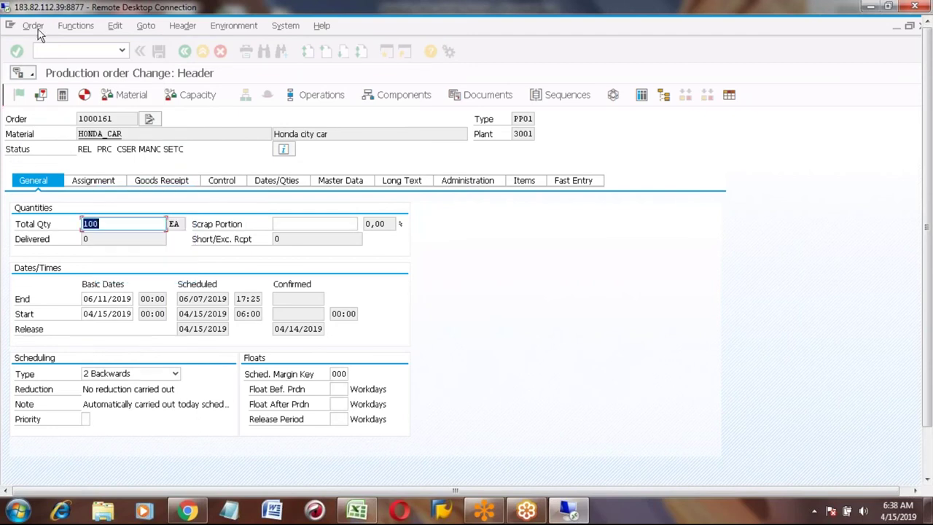
{"action": "left_click", "coordinate": [33, 27]}
{"action": "mouse_move", "coordinate": [93, 149]}
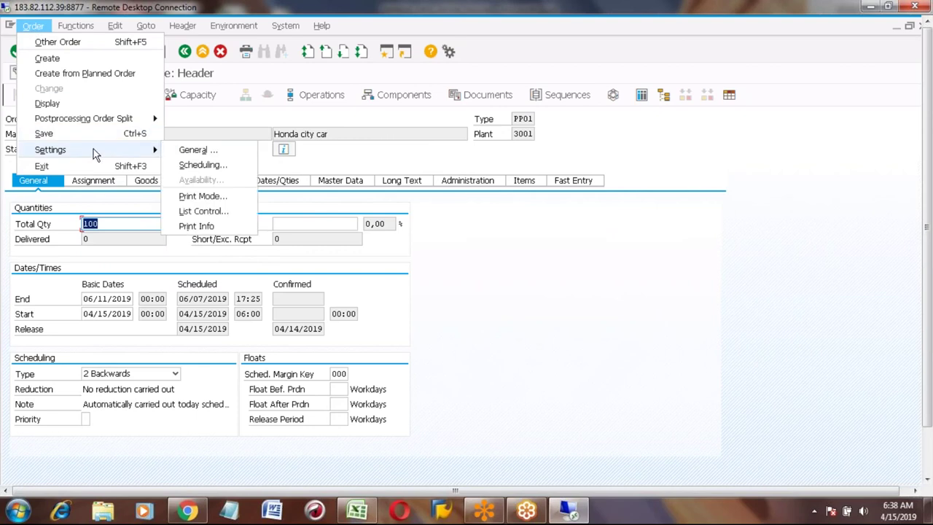
{"action": "left_click", "coordinate": [207, 197]}
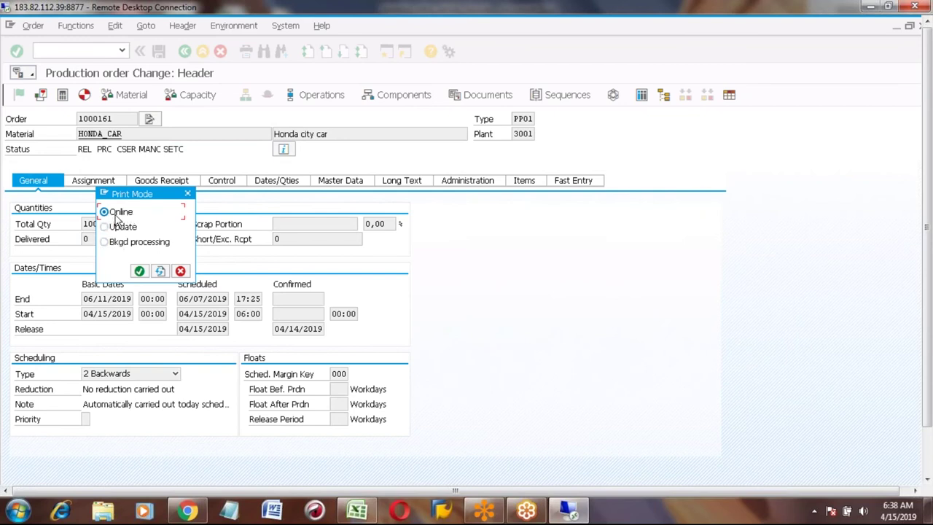
{"action": "left_click", "coordinate": [140, 272]}
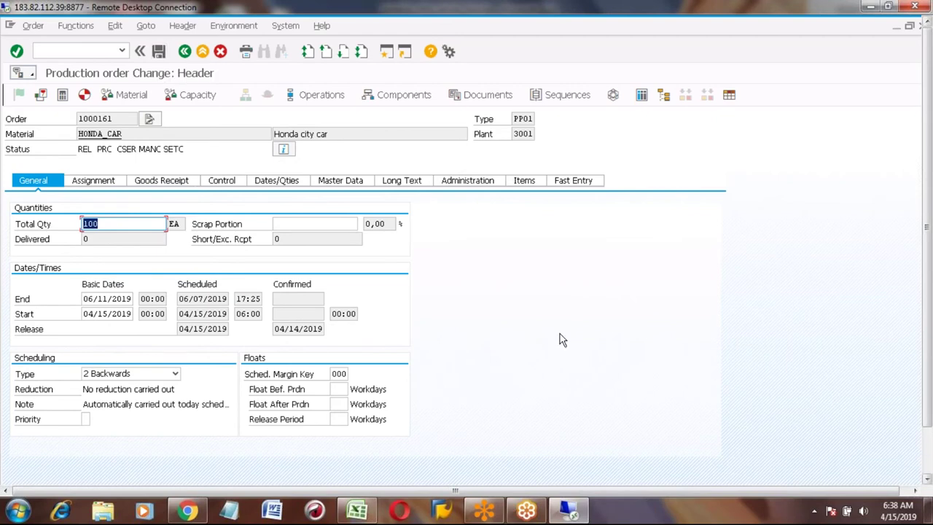
Leave the production order and reopen the same order for change in CO02
{"action": "left_click", "coordinate": [35, 27]}
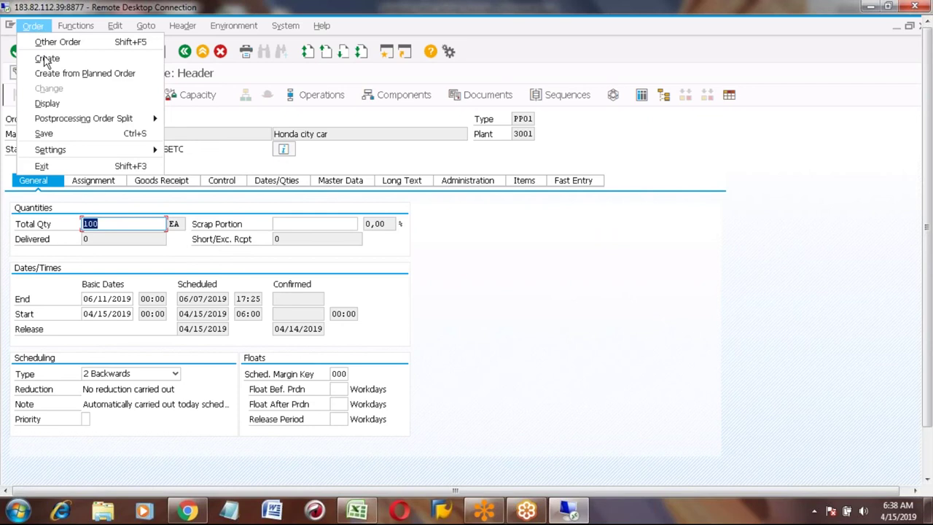
{"action": "mouse_move", "coordinate": [120, 151]}
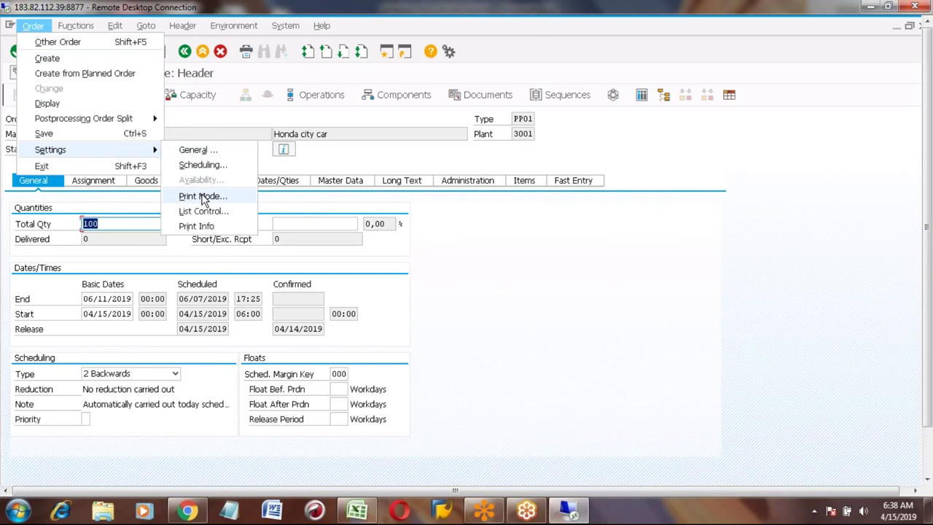
{"action": "left_click", "coordinate": [184, 79]}
{"action": "left_click", "coordinate": [184, 52]}
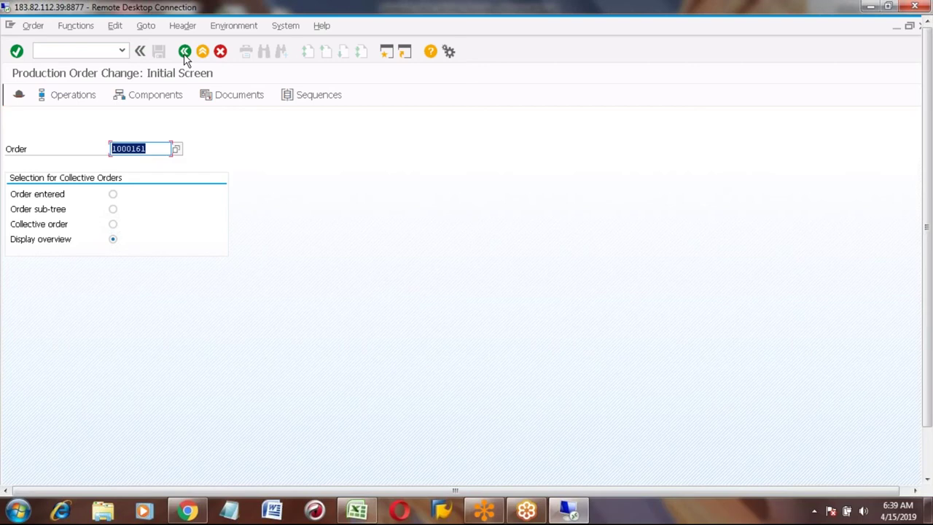
{"action": "key", "text": "Return"}
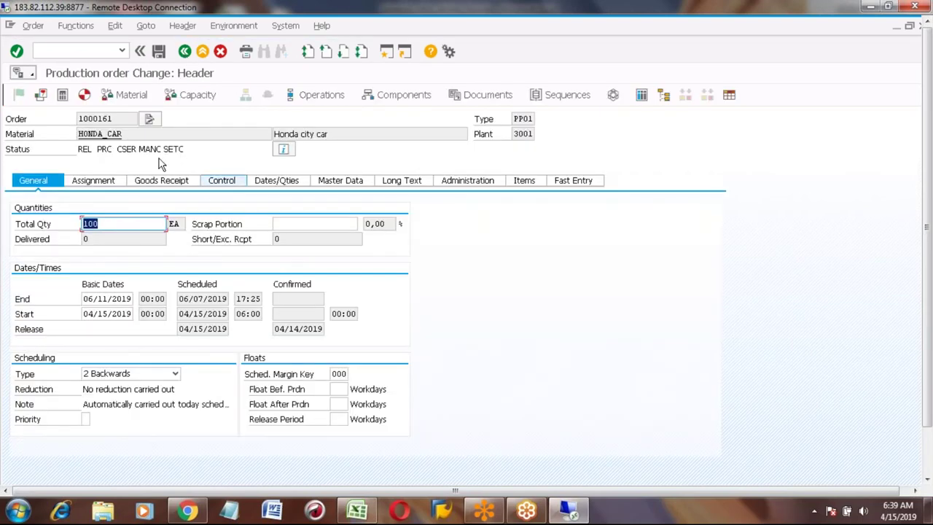
Confirm Online as the reopened order's print mode, save the production order and check the save status
{"action": "left_click", "coordinate": [34, 26]}
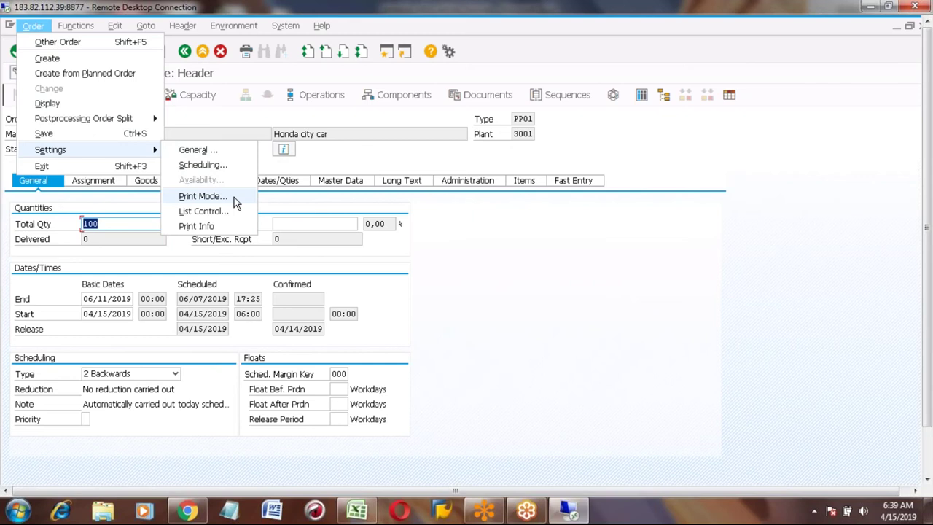
{"action": "left_click", "coordinate": [204, 196]}
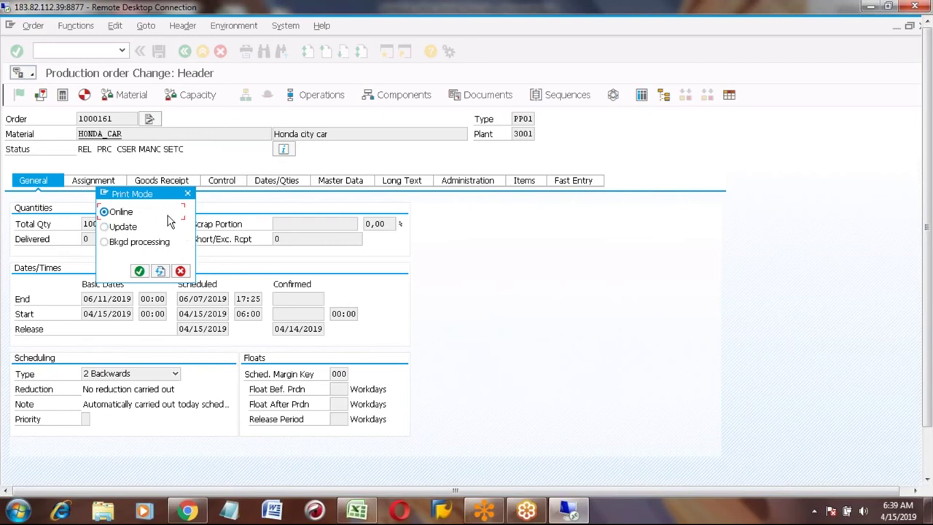
{"action": "left_click", "coordinate": [140, 272]}
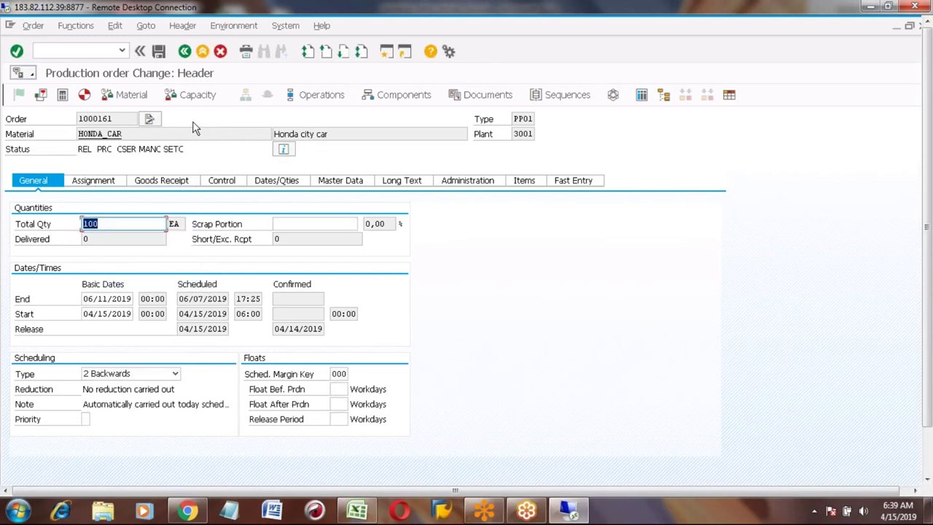
{"action": "left_click", "coordinate": [159, 52]}
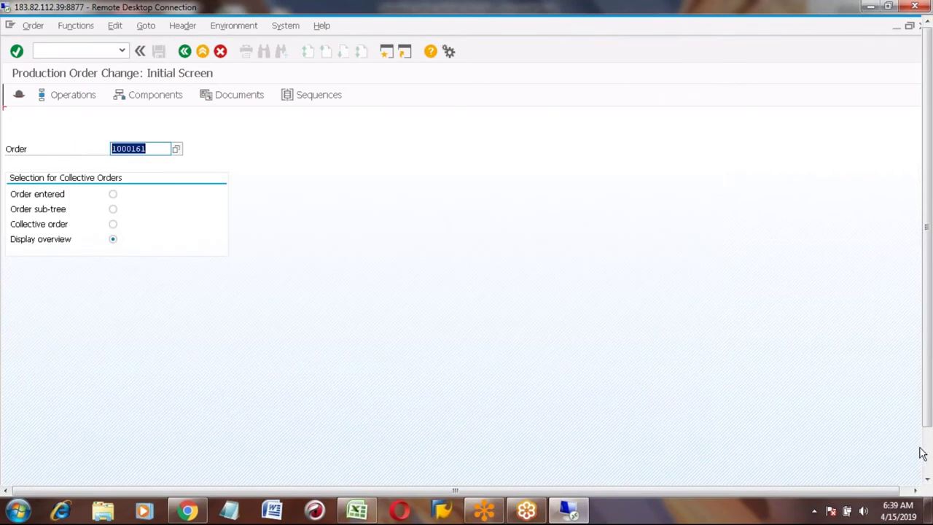
{"action": "left_click", "coordinate": [927, 472]}
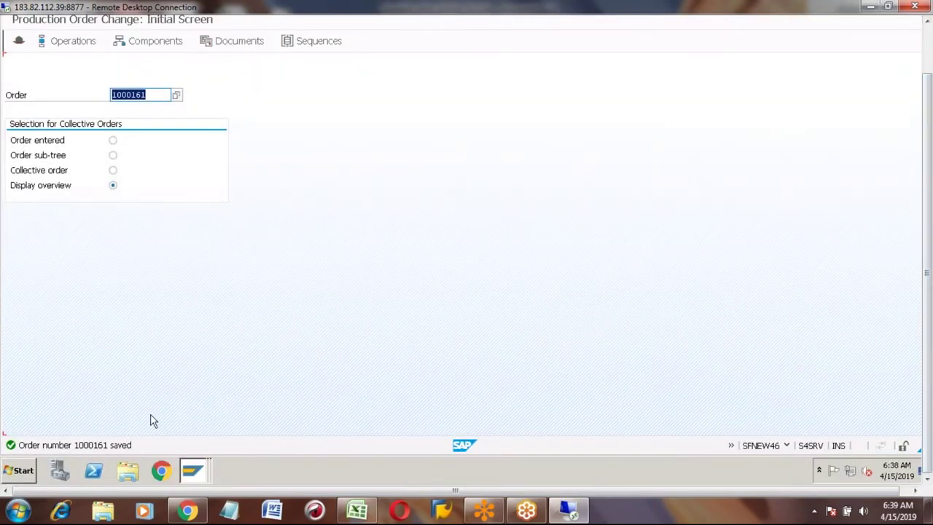
{"action": "left_click", "coordinate": [927, 51]}
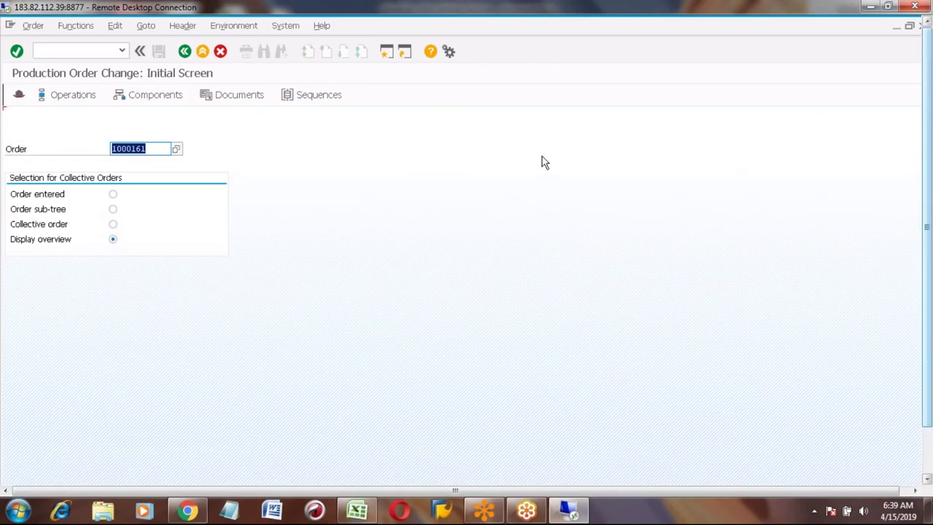
Run transaction SP02 to check the list of own spool requests, and return to SAP Easy Access
{"action": "left_click", "coordinate": [202, 52]}
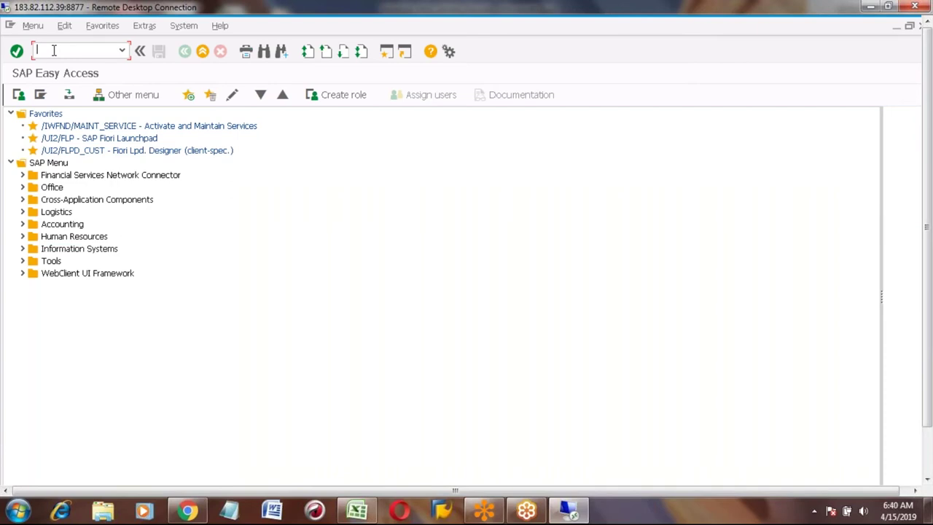
{"action": "type", "text": "sp02"}
{"action": "key", "text": "Return"}
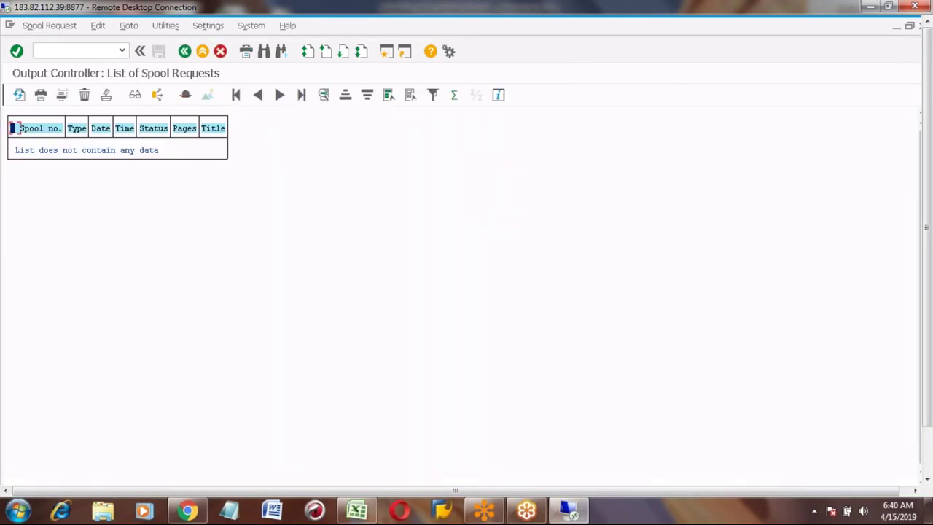
{"action": "left_click", "coordinate": [201, 51]}
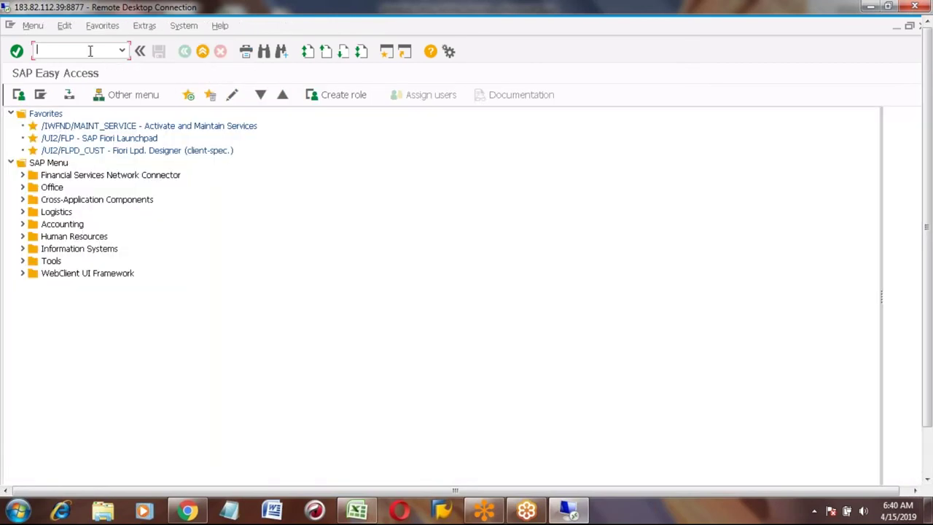
Run transaction SP01, clear the Created by filter and list the spool requests created on 04/15/2019
{"action": "type", "text": "sp01"}
{"action": "key", "text": "Return"}
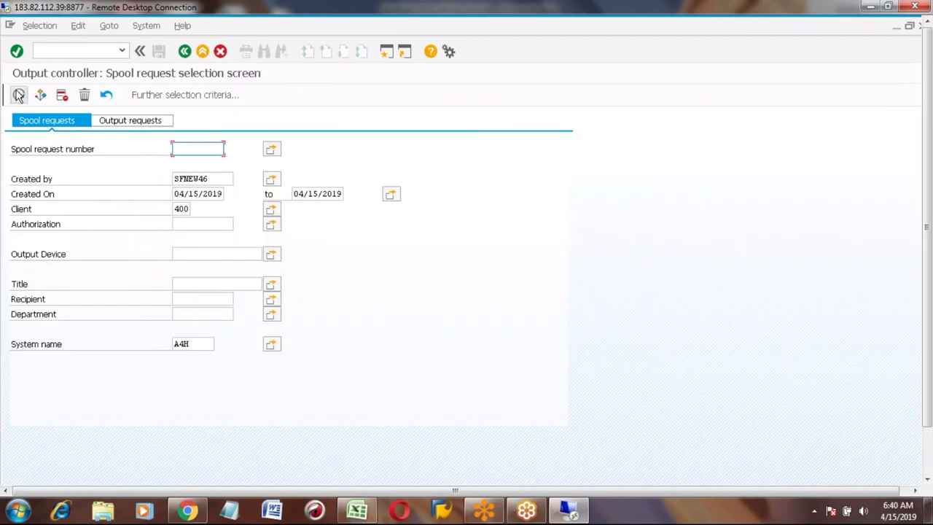
{"action": "left_click", "coordinate": [216, 177]}
{"action": "key", "text": "BackSpace"}
{"action": "key", "text": "BackSpace"}
{"action": "key", "text": "BackSpace"}
{"action": "key", "text": "BackSpace"}
{"action": "key", "text": "BackSpace"}
{"action": "key", "text": "BackSpace"}
{"action": "key", "text": "BackSpace"}
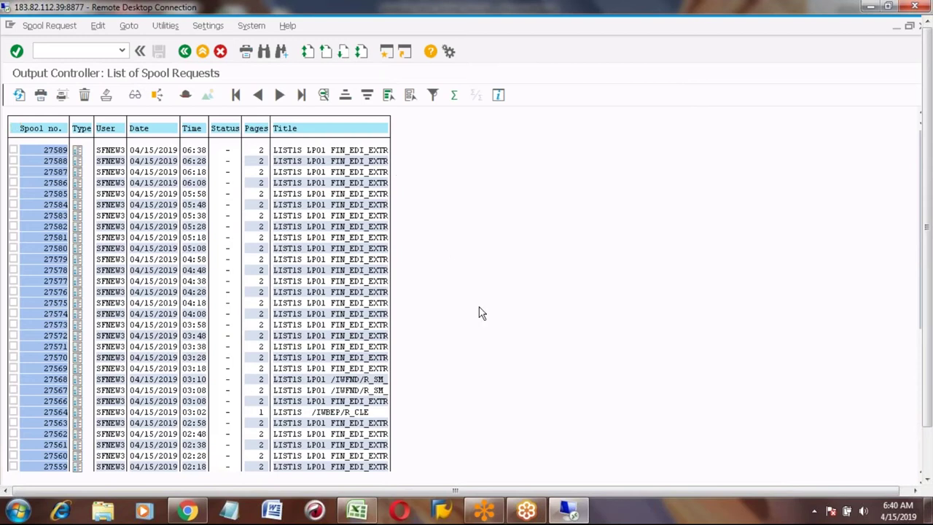
Look through the full list of spool requests created on 04/15/2019 and return to SAP Easy Access
{"action": "key", "text": "Page_Down"}
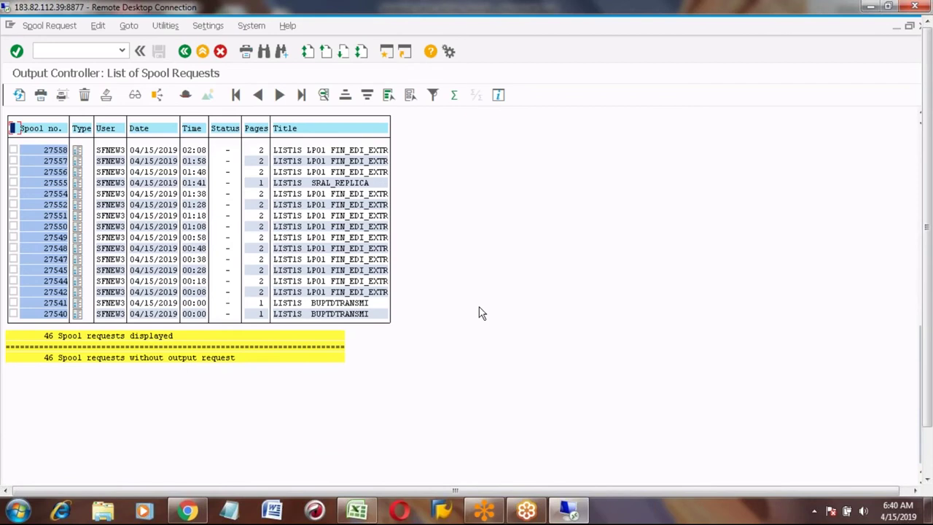
{"action": "scroll", "coordinate": [481, 313], "scroll_direction": "up", "scroll_amount": 10}
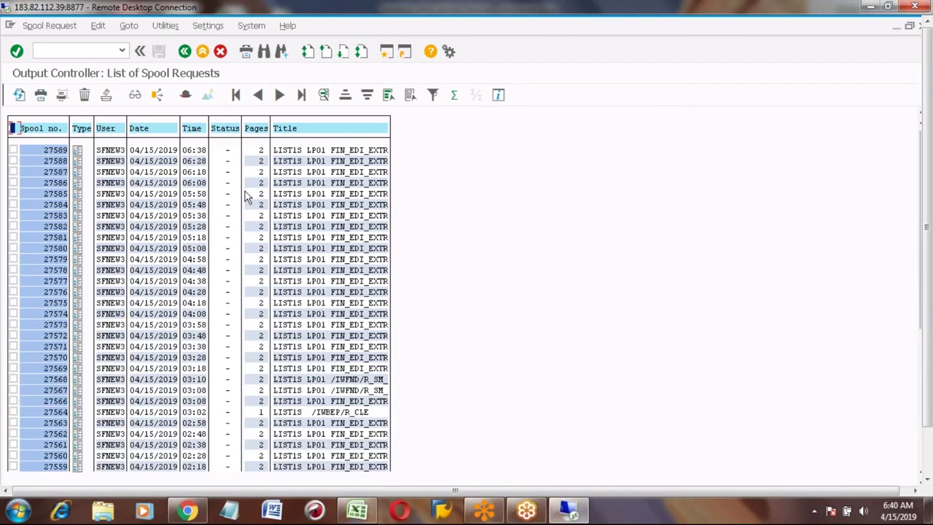
{"action": "left_click", "coordinate": [203, 52]}
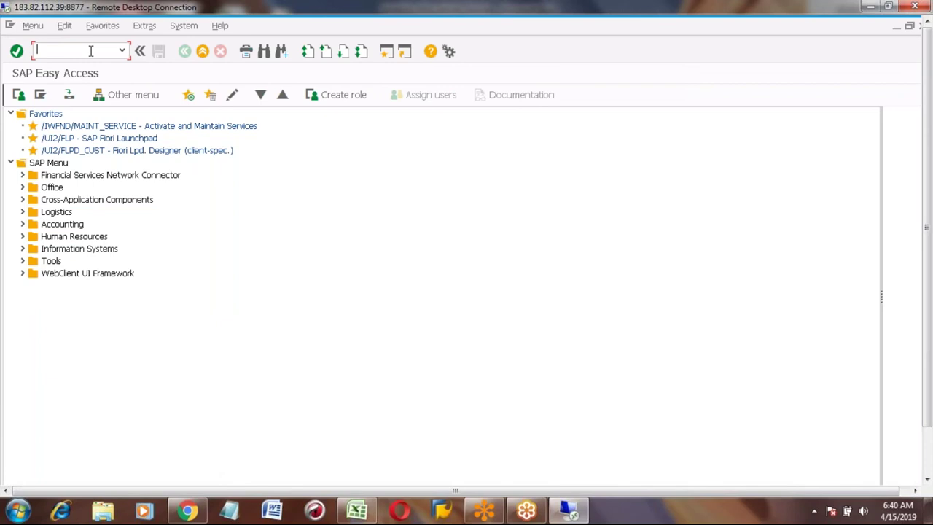
Run transaction OPKP and open the details of production scheduling profile 000001 for plant 3001
{"action": "type", "text": "opkp"}
{"action": "key", "text": "Return"}
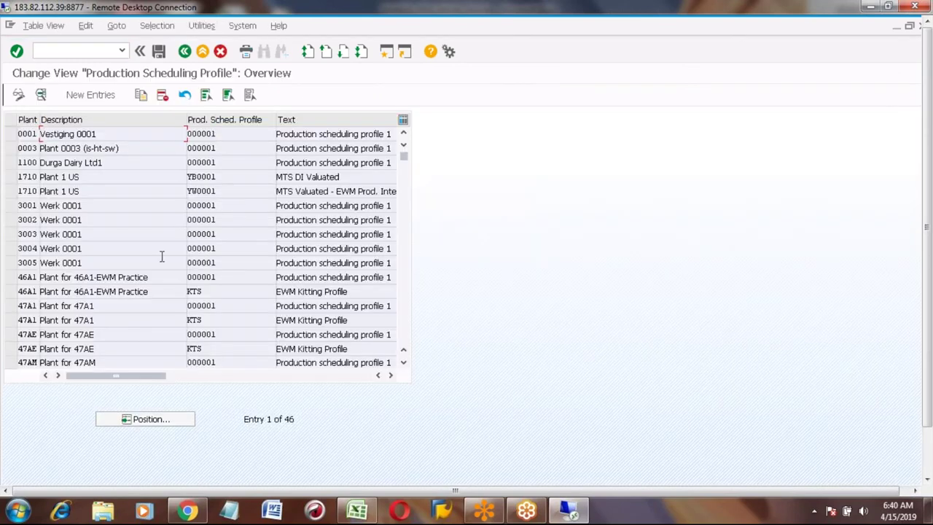
{"action": "left_click", "coordinate": [10, 207]}
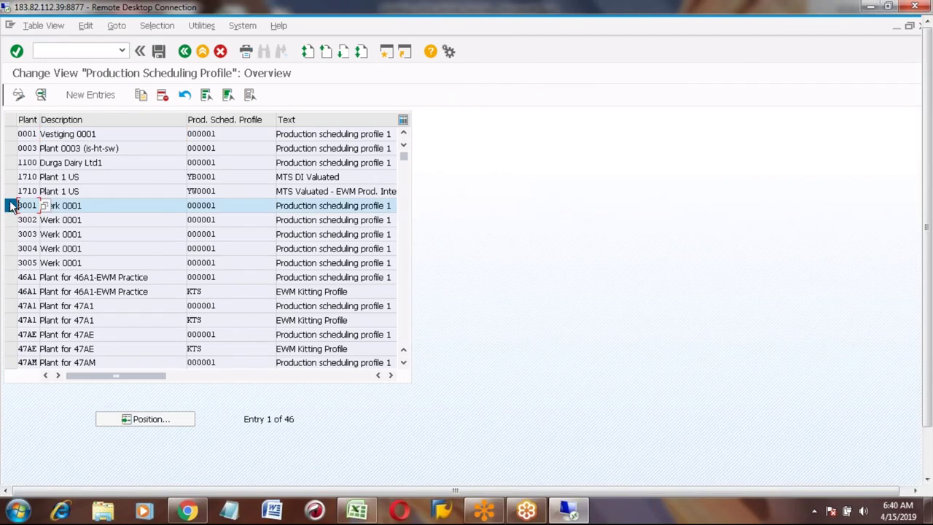
{"action": "left_click", "coordinate": [41, 95]}
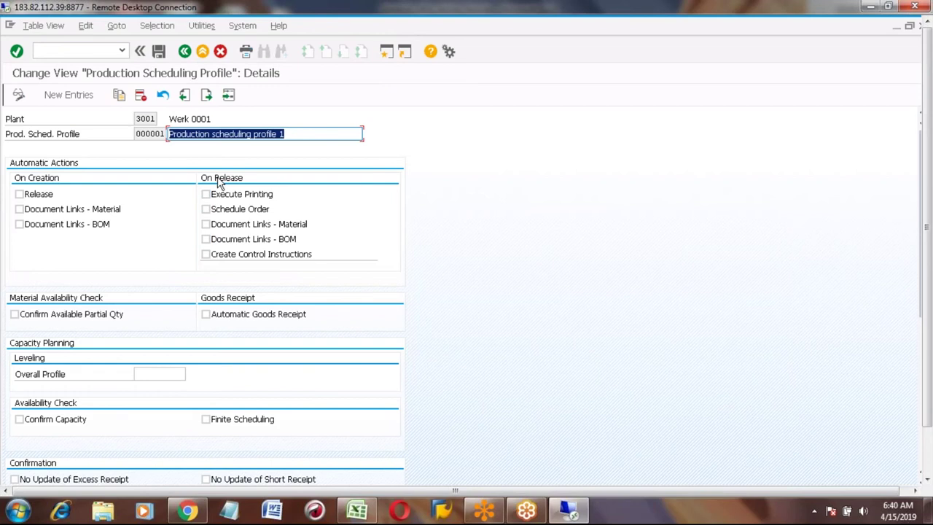
Enable Execute Printing on release in the scheduling profile, save it under the proposed customizing request, and return to SAP Easy Access
{"action": "left_click", "coordinate": [205, 194]}
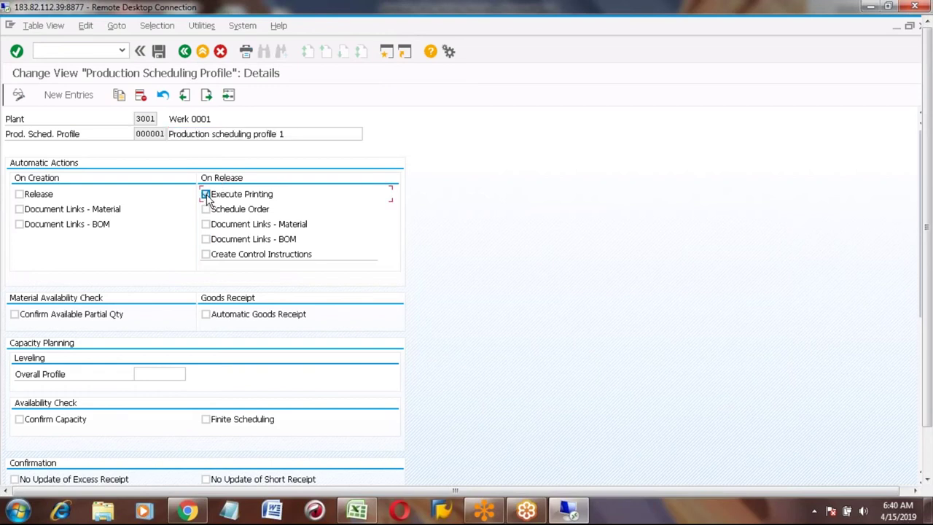
{"action": "left_click", "coordinate": [159, 52]}
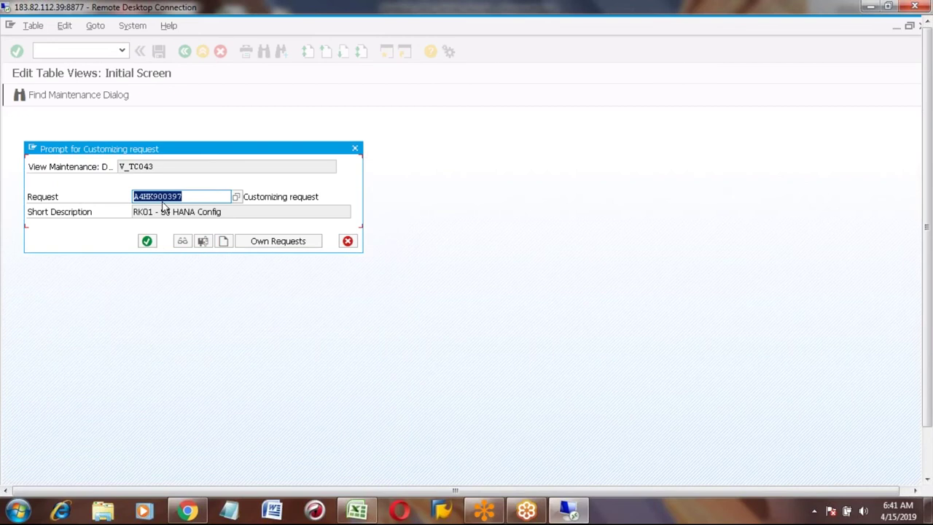
{"action": "left_click", "coordinate": [147, 242]}
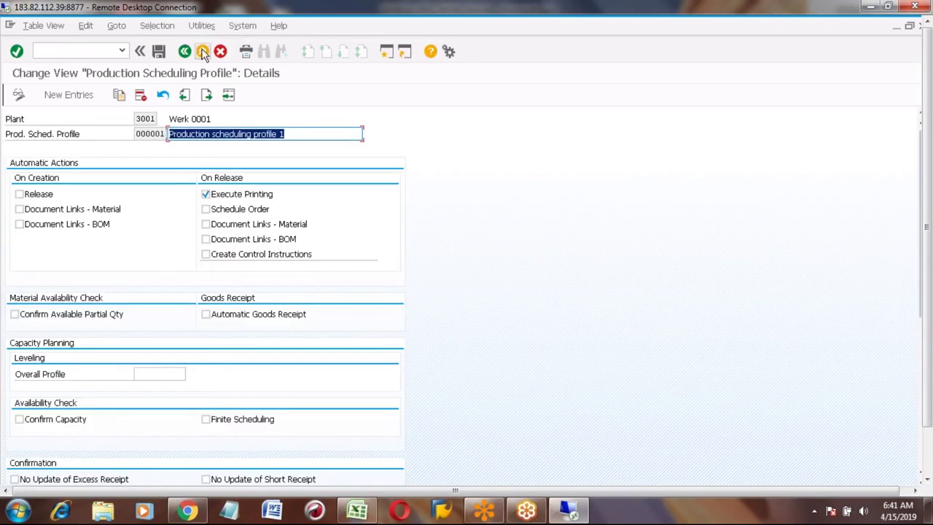
{"action": "left_click", "coordinate": [202, 53]}
{"action": "left_click", "coordinate": [202, 52]}
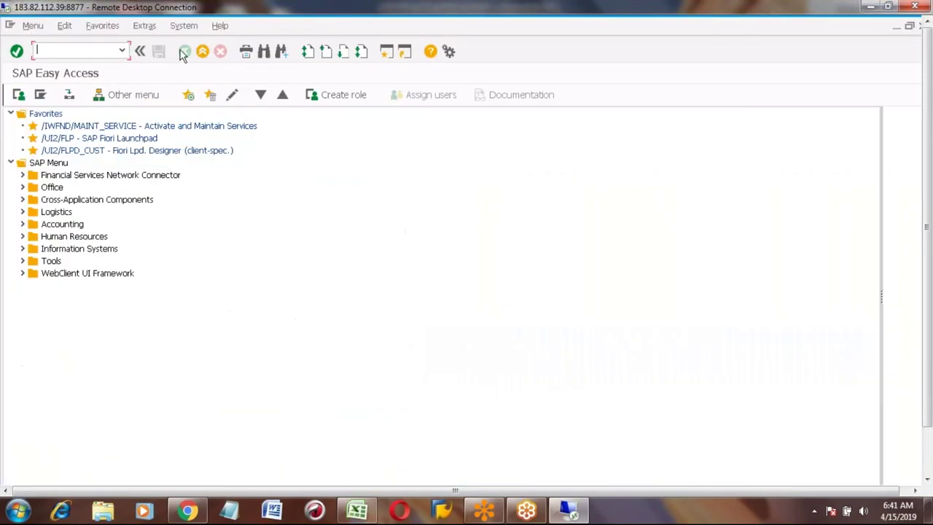
Run MD04 for HONDA_CAR in plant 3001 and open the production order dated 04/23/2019 for change
{"action": "type", "text": "md04"}
{"action": "key", "text": "Return"}
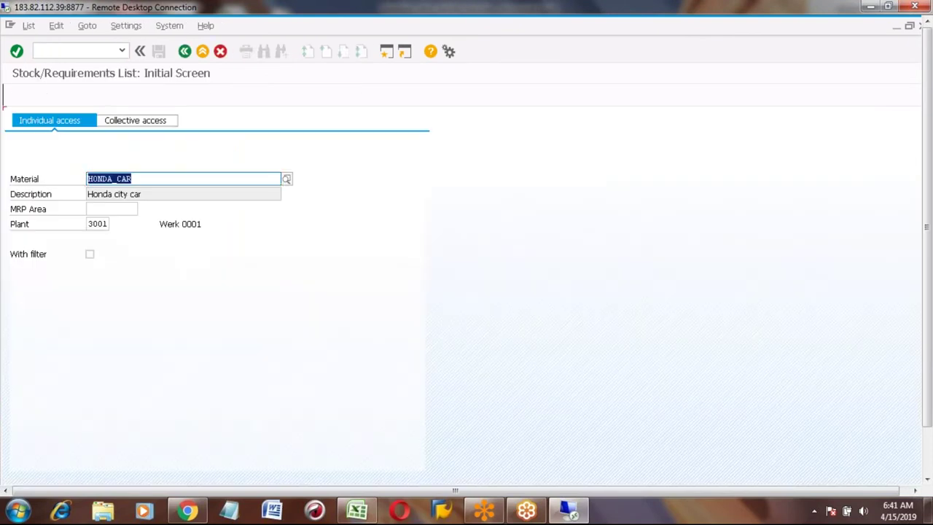
{"action": "key", "text": "Return"}
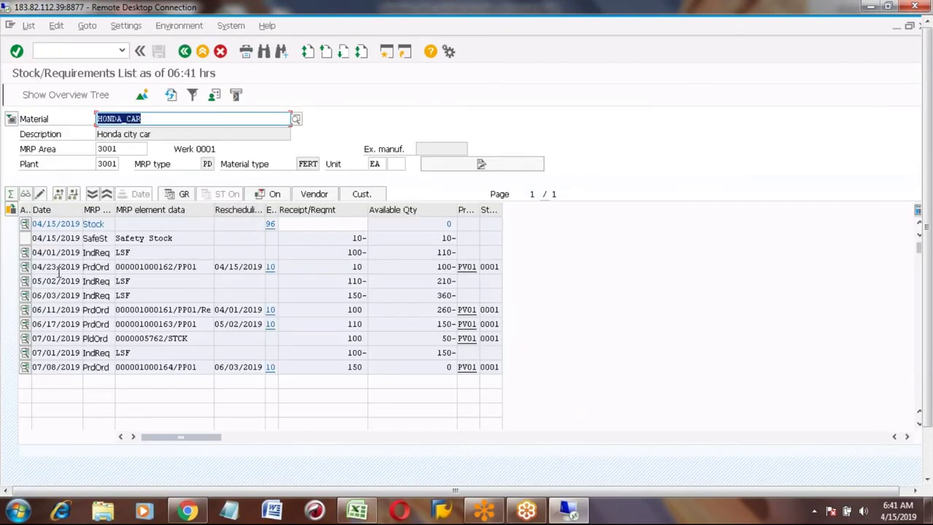
{"action": "left_click", "coordinate": [25, 267]}
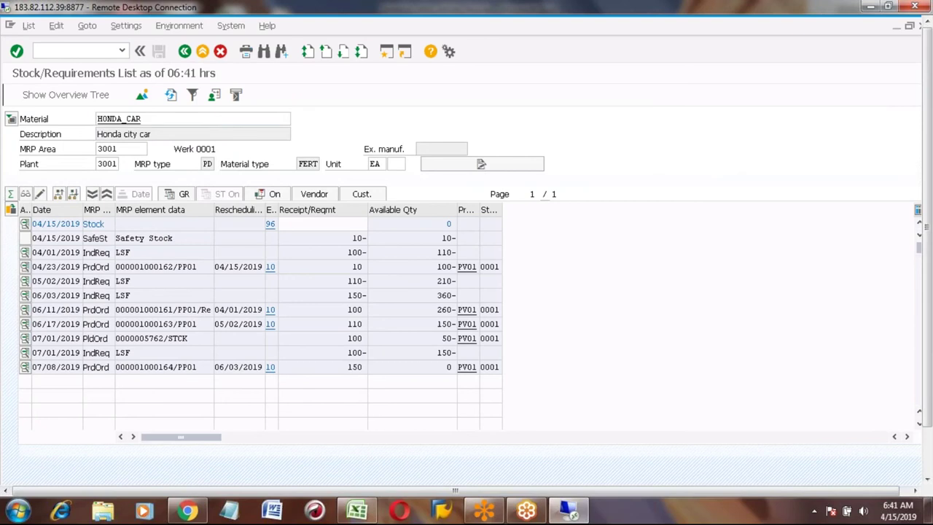
{"action": "left_click", "coordinate": [288, 344]}
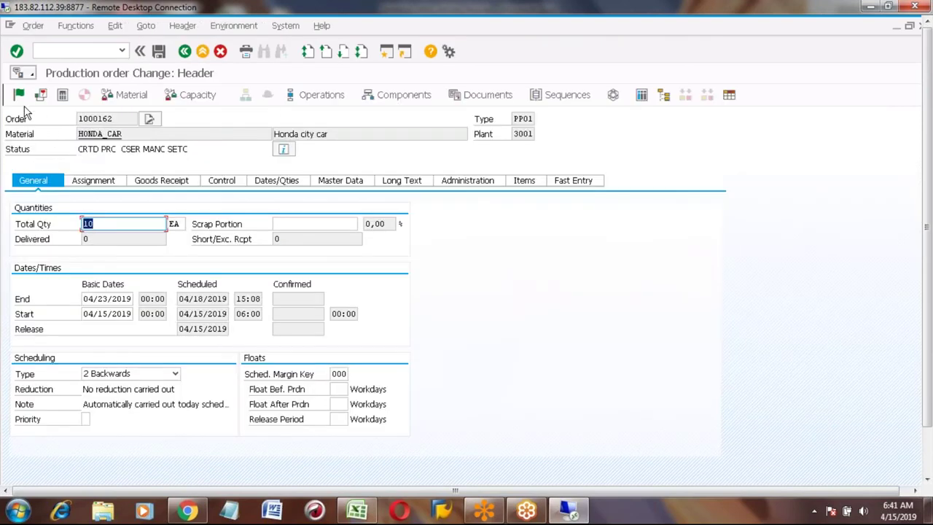
Release the production order and save it despite the cost calculation error, then refresh the stock/requirements list and leave it
{"action": "left_click", "coordinate": [19, 96]}
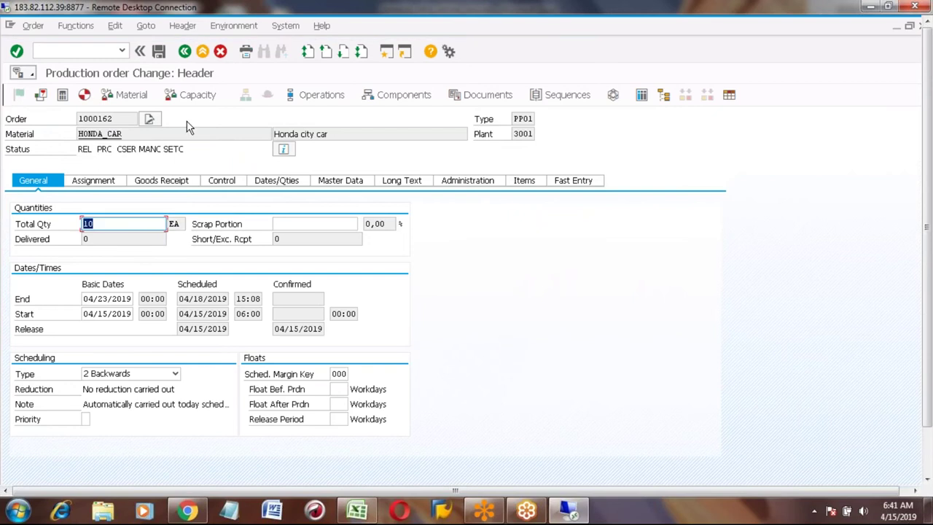
{"action": "left_click", "coordinate": [159, 51]}
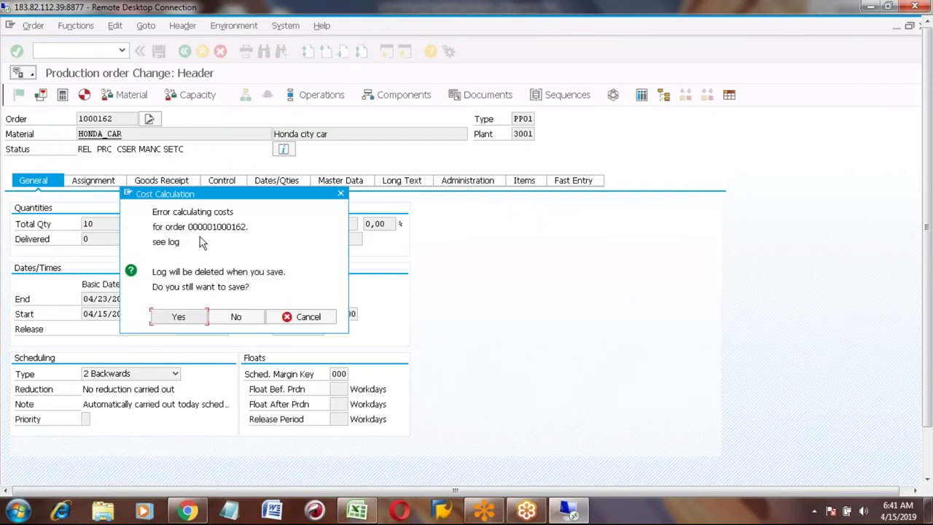
{"action": "left_click", "coordinate": [179, 318]}
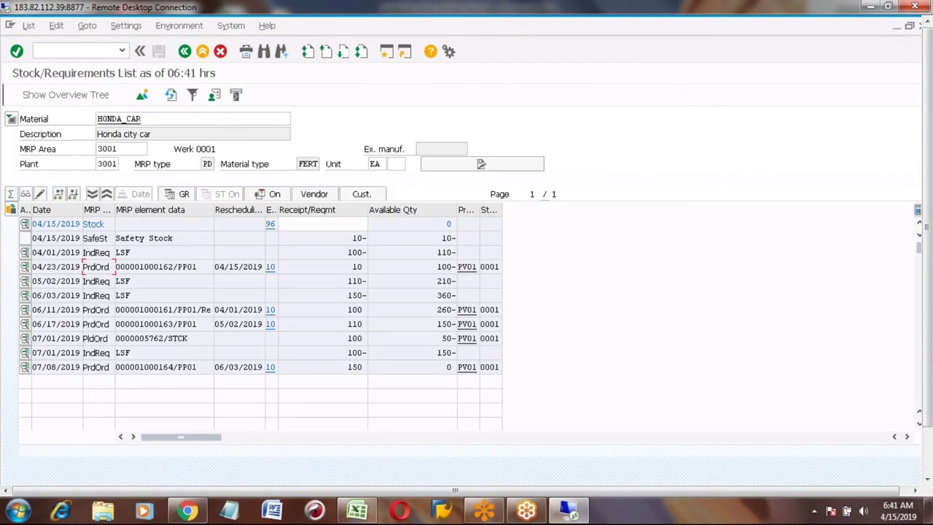
{"action": "left_click", "coordinate": [170, 95]}
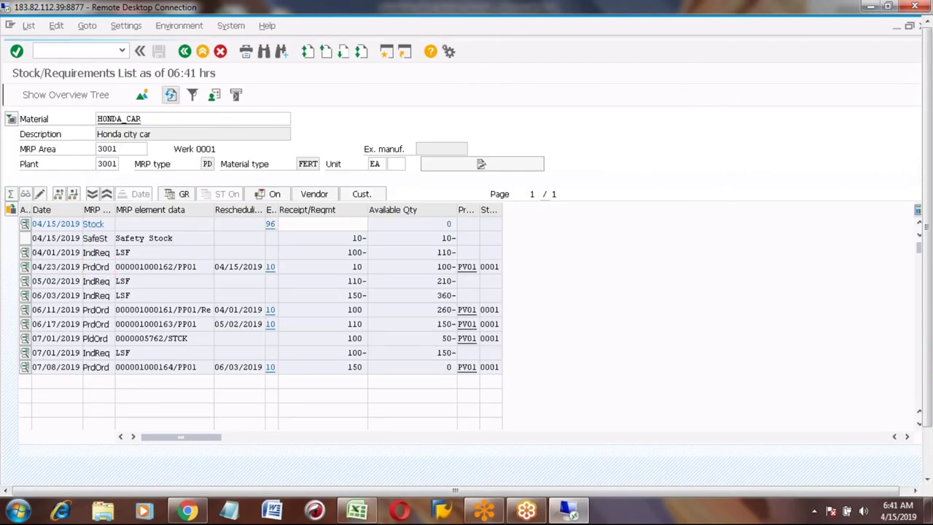
{"action": "left_click", "coordinate": [204, 52]}
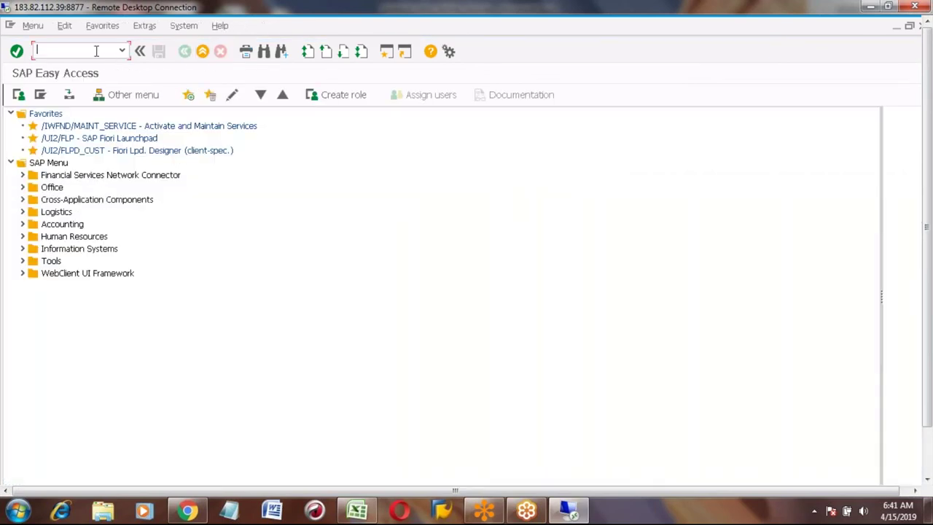
Run transaction SP02, preview the released order's SCRIPT PP01 spool request, and return to SAP Easy Access
{"action": "type", "text": "sp02"}
{"action": "key", "text": "Return"}
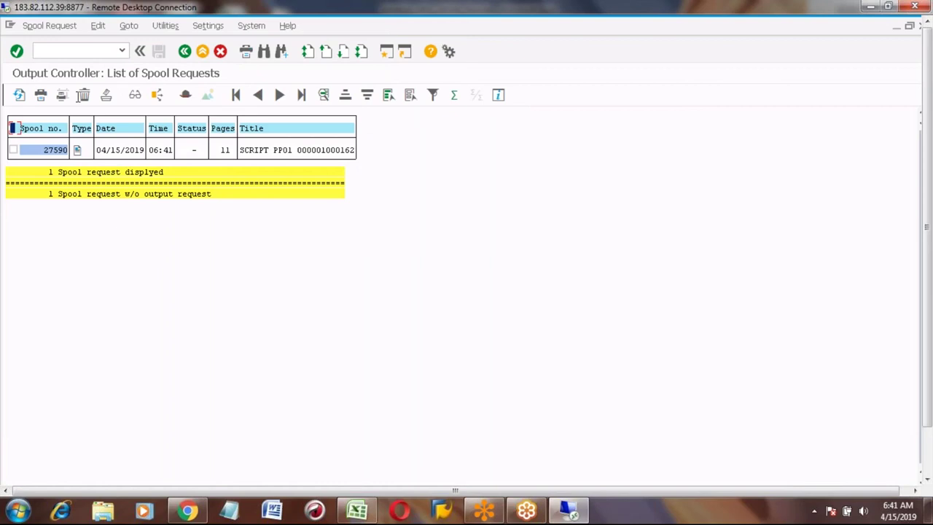
{"action": "left_click", "coordinate": [13, 149]}
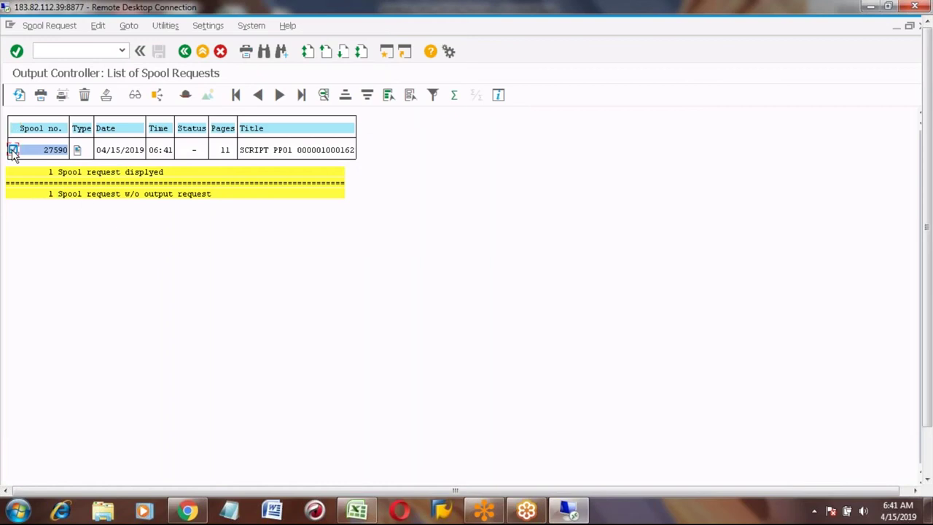
{"action": "left_click", "coordinate": [78, 151]}
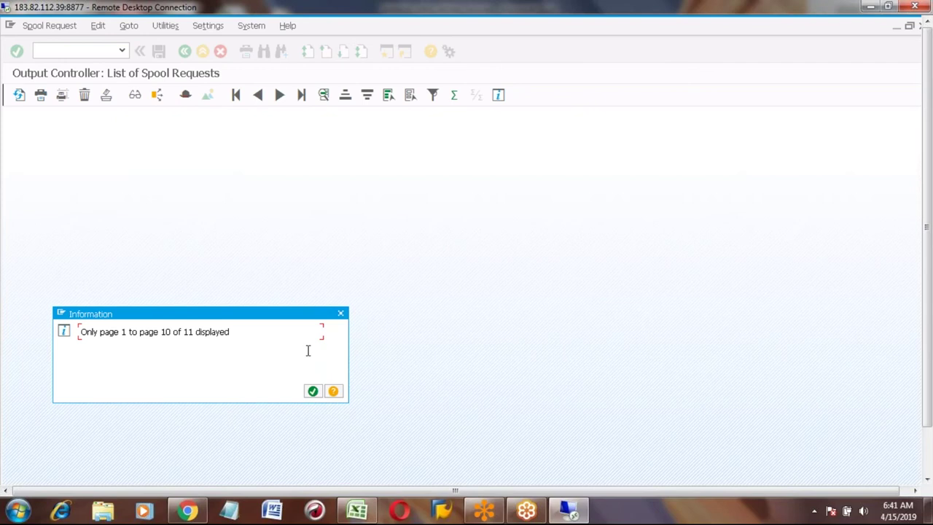
{"action": "left_click", "coordinate": [312, 391]}
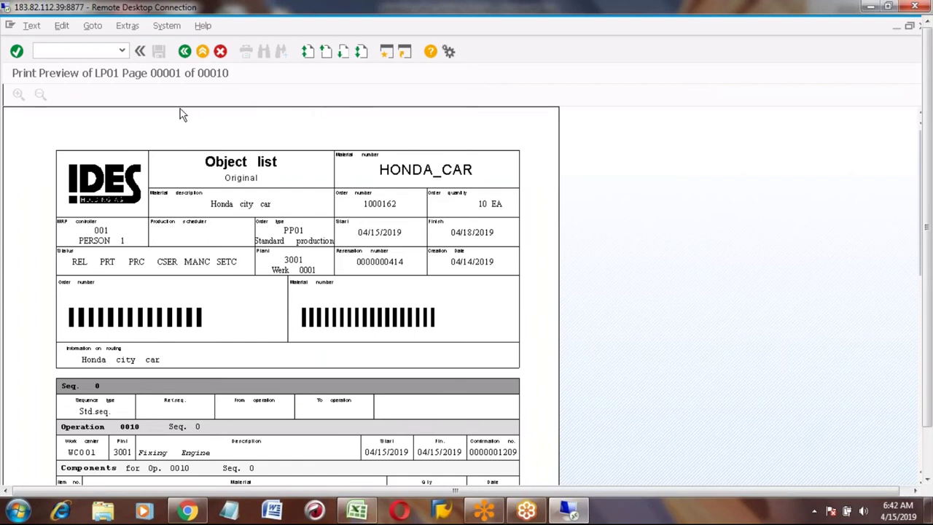
{"action": "left_click", "coordinate": [185, 51]}
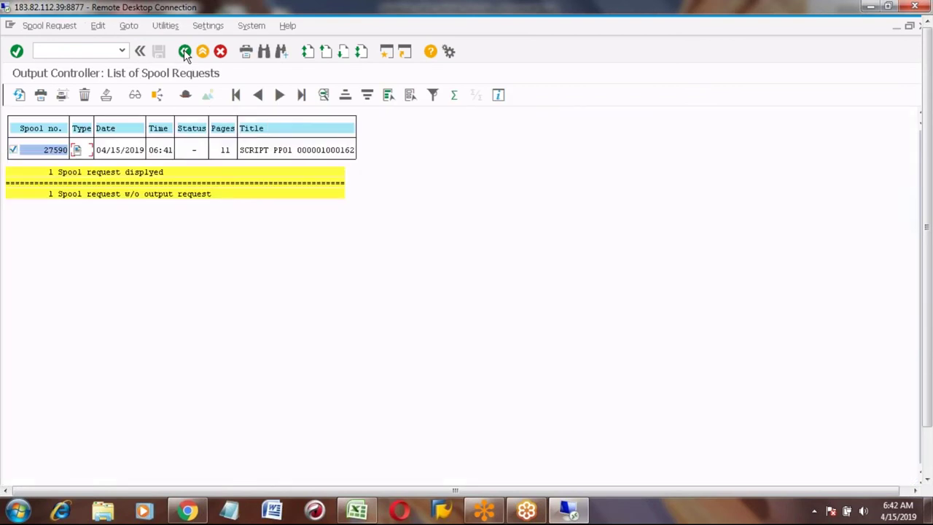
{"action": "left_click", "coordinate": [184, 53]}
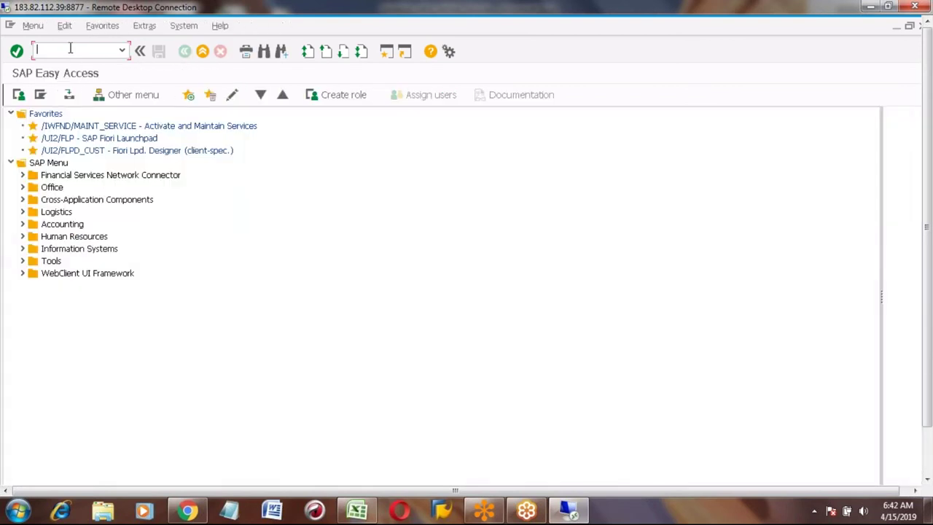
List the own spool requests in SP02 again and reopen the print preview of the SAPscript PP01 request
{"action": "type", "text": "SP02"}
{"action": "key", "text": "Return"}
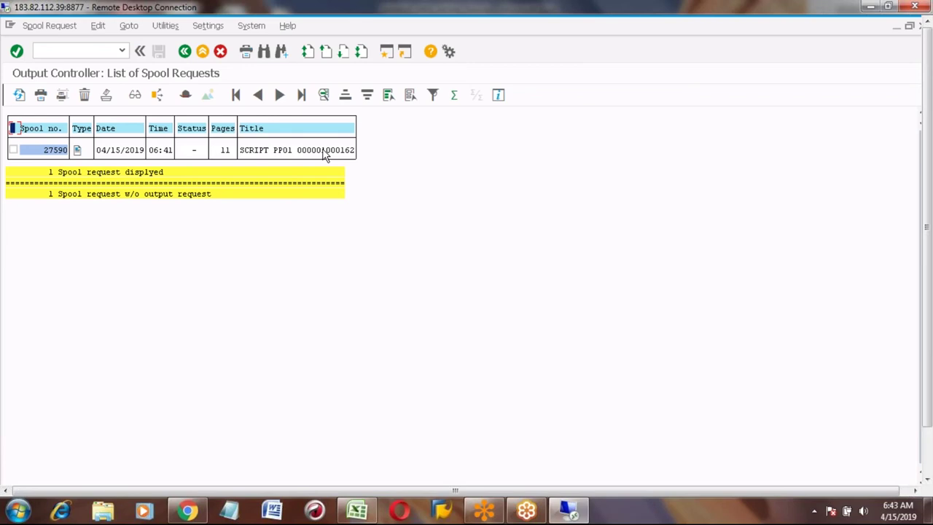
{"action": "left_click", "coordinate": [348, 151]}
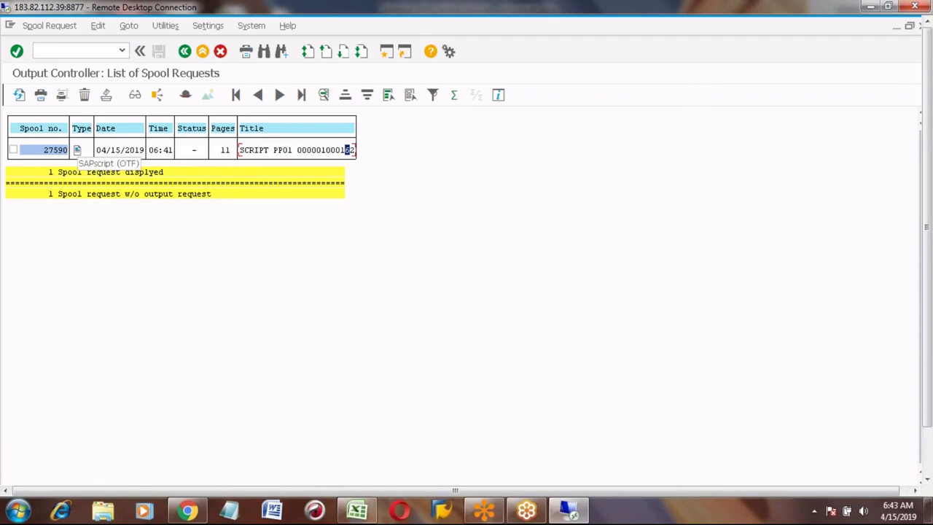
{"action": "left_click", "coordinate": [77, 150]}
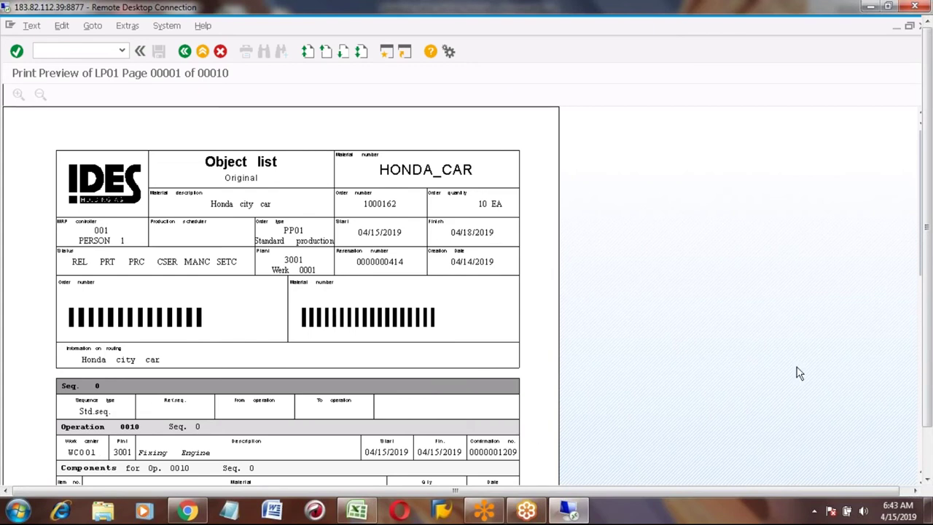
Examine the HONDA_CAR object list in the print preview, from the order header down to its operations and components
{"action": "left_click", "coordinate": [926, 479]}
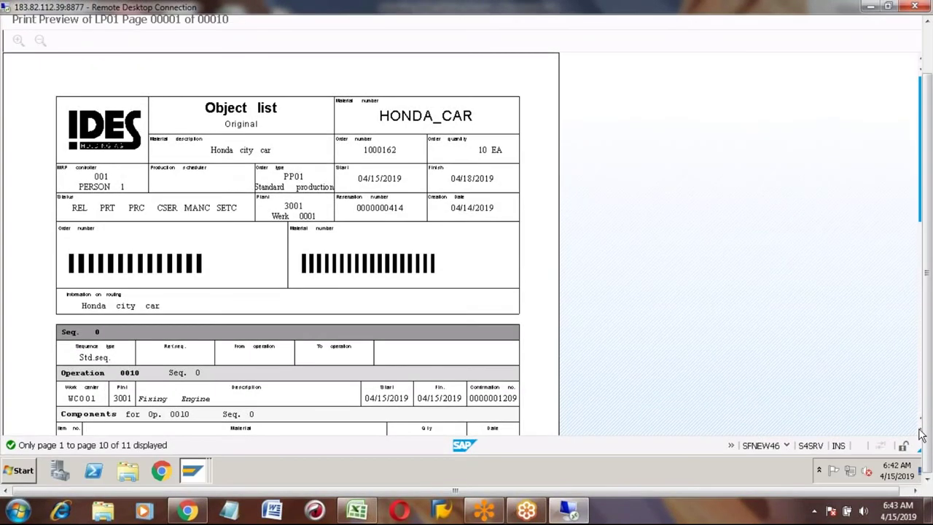
{"action": "left_click", "coordinate": [920, 432]}
{"action": "left_click", "coordinate": [921, 432]}
{"action": "left_click", "coordinate": [920, 432]}
{"action": "left_click", "coordinate": [920, 432]}
{"action": "left_click", "coordinate": [920, 432]}
{"action": "left_click", "coordinate": [920, 432]}
{"action": "left_click", "coordinate": [920, 433]}
{"action": "left_click", "coordinate": [920, 432]}
{"action": "left_click", "coordinate": [921, 432]}
{"action": "left_click", "coordinate": [921, 432]}
{"action": "left_click", "coordinate": [920, 432]}
{"action": "left_click", "coordinate": [921, 432]}
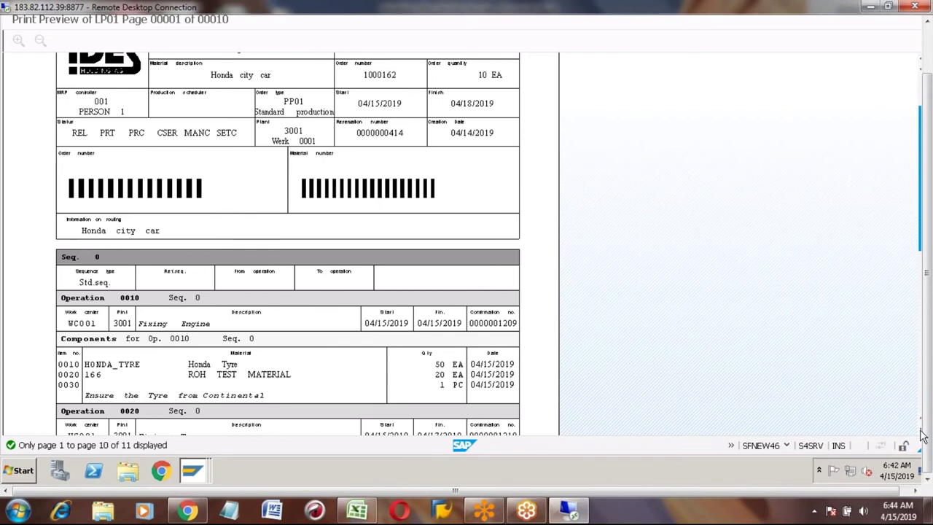
{"action": "scroll", "coordinate": [922, 435], "scroll_direction": "down", "scroll_amount": 3}
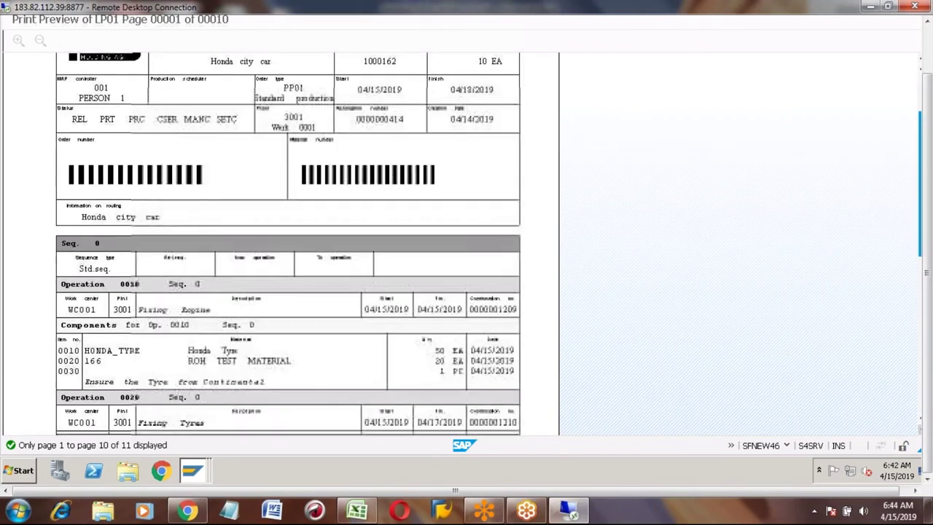
{"action": "scroll", "coordinate": [922, 435], "scroll_direction": "down", "scroll_amount": 4}
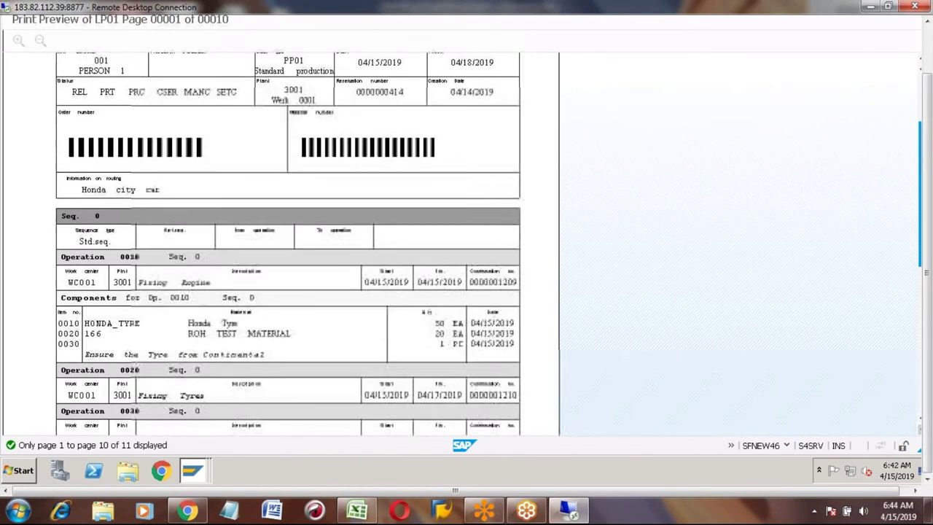
{"action": "scroll", "coordinate": [921, 435], "scroll_direction": "down", "scroll_amount": 4}
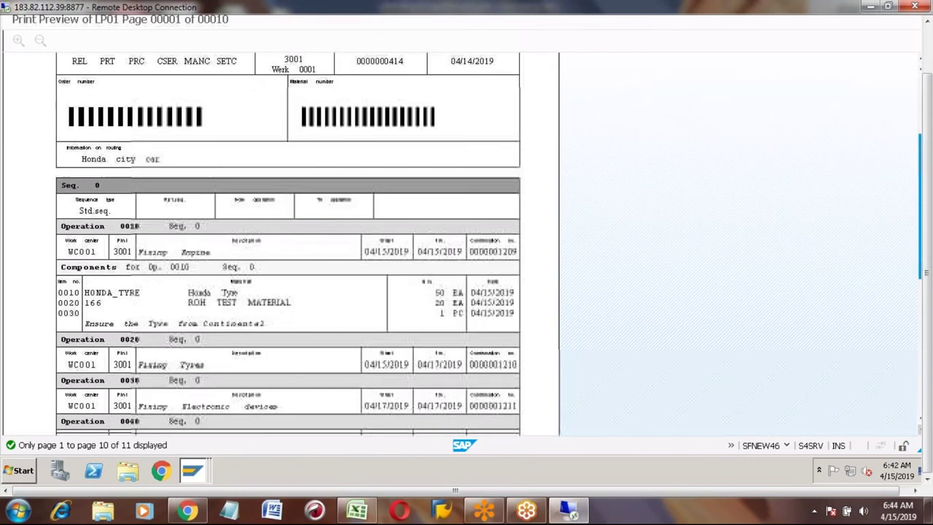
{"action": "scroll", "coordinate": [670, 381], "scroll_direction": "down", "scroll_amount": 3}
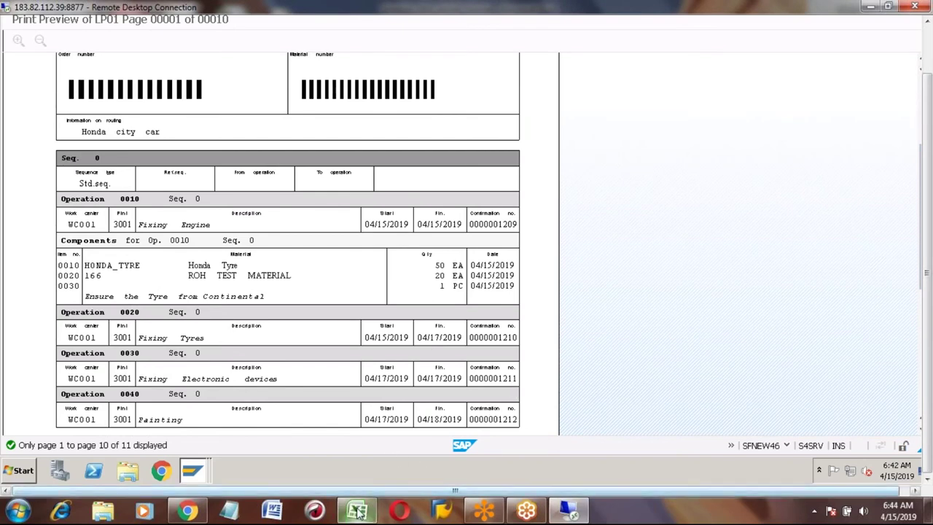
{"action": "mouse_move", "coordinate": [358, 513]}
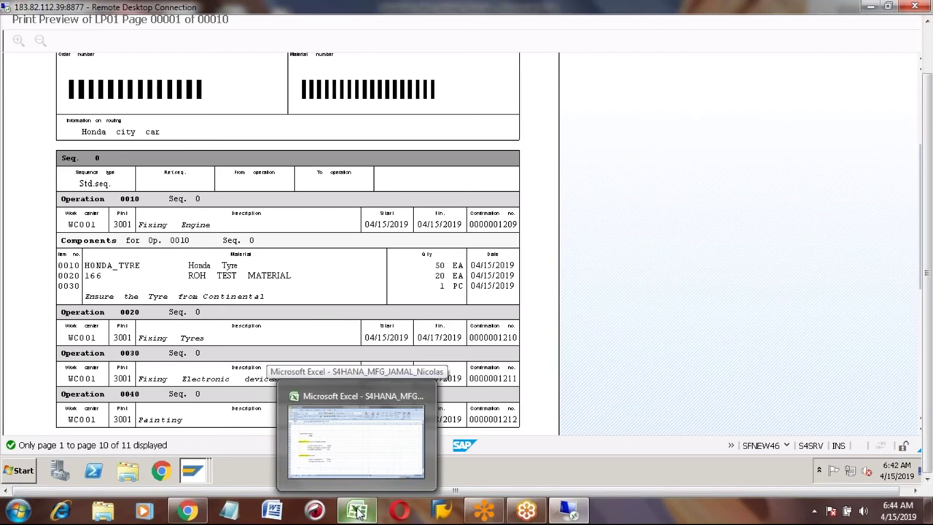
Switch to the Excel course notes and enter "Print production order" in cell B272
{"action": "left_click", "coordinate": [358, 513]}
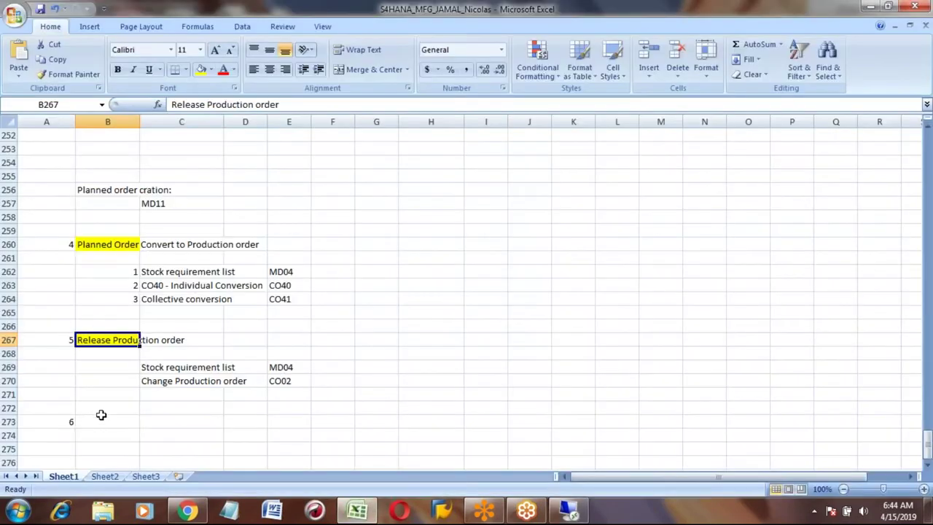
{"action": "left_click", "coordinate": [102, 413]}
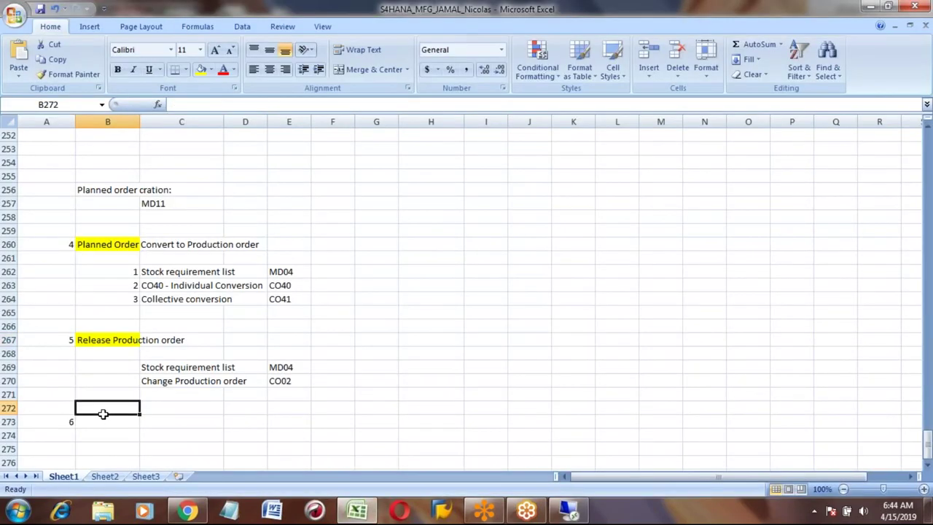
{"action": "type", "text": "Pri"}
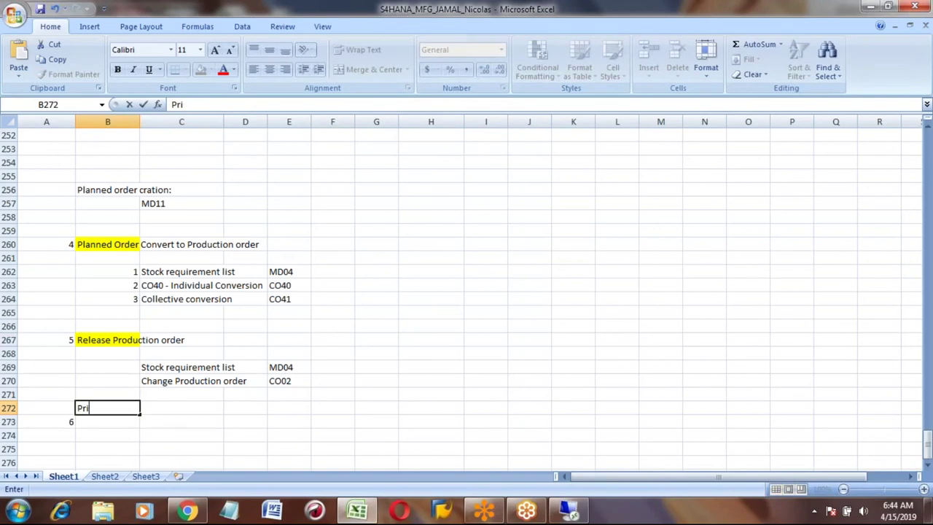
{"action": "type", "text": "nt production order"}
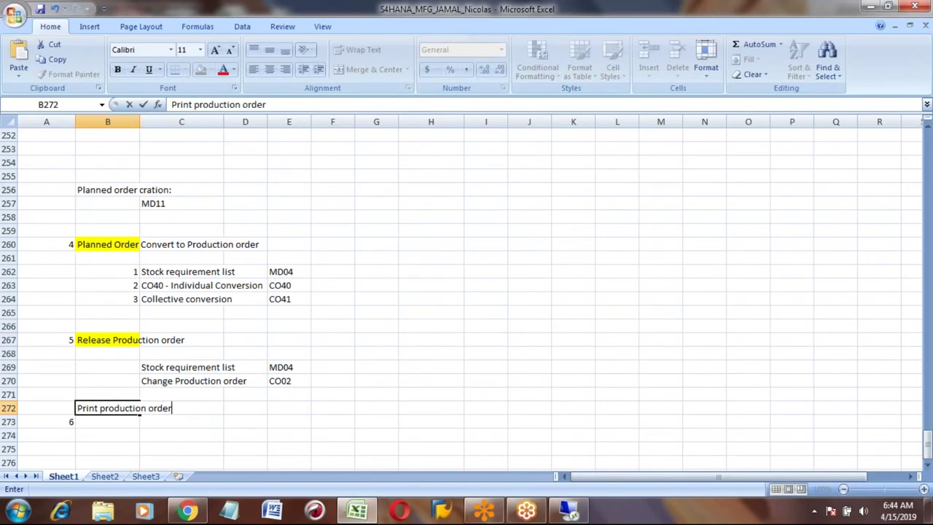
{"action": "key", "text": "Return"}
{"action": "key", "text": "Tab"}
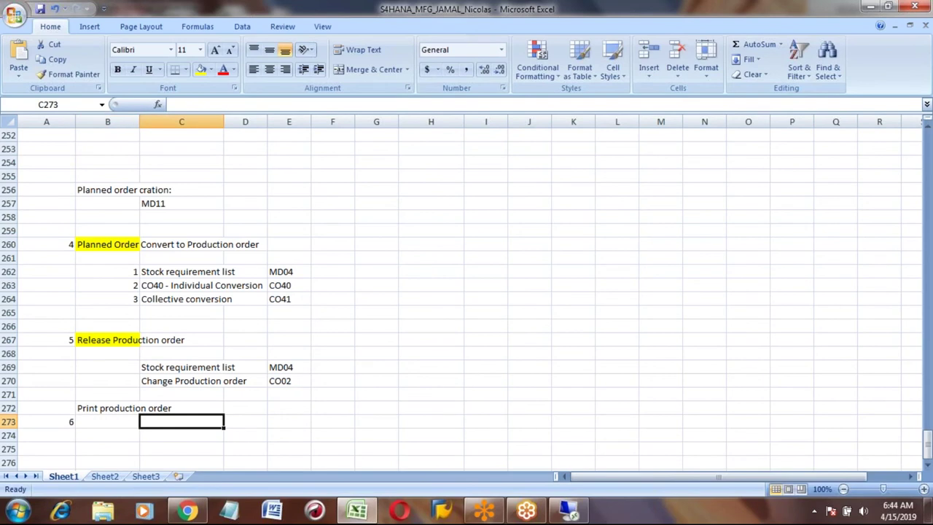
Enter "Display Spool" in cell C273 and its transaction code SP02 in cell E273
{"action": "type", "text": "Spool"}
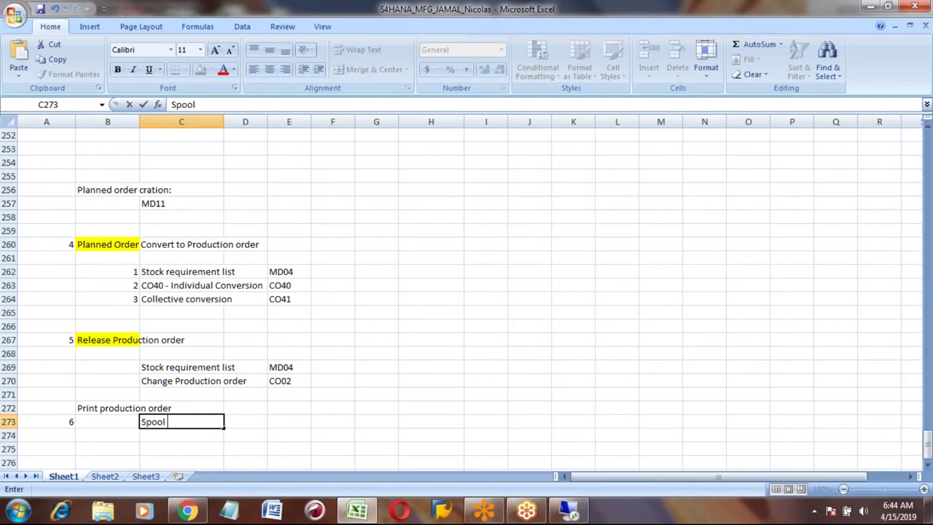
{"action": "left_click", "coordinate": [172, 104]}
{"action": "type", "text": "Di"}
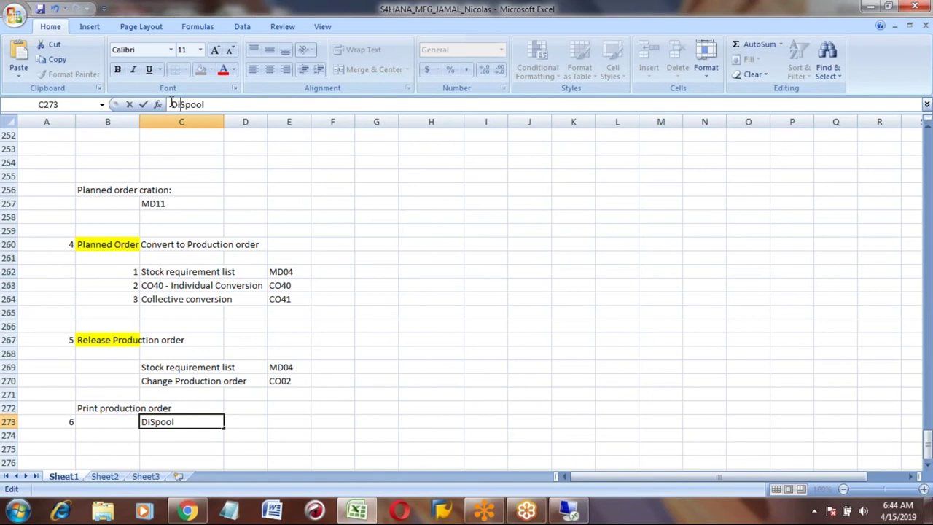
{"action": "type", "text": "splay"}
{"action": "key", "text": "Return"}
{"action": "key", "text": "Up"}
{"action": "key", "text": "Right"}
{"action": "key", "text": "Right"}
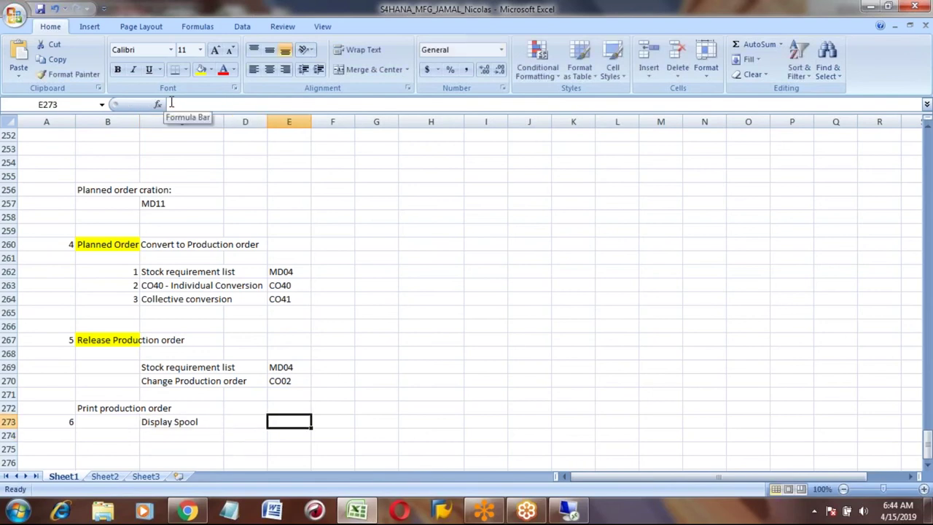
{"action": "type", "text": "SP02"}
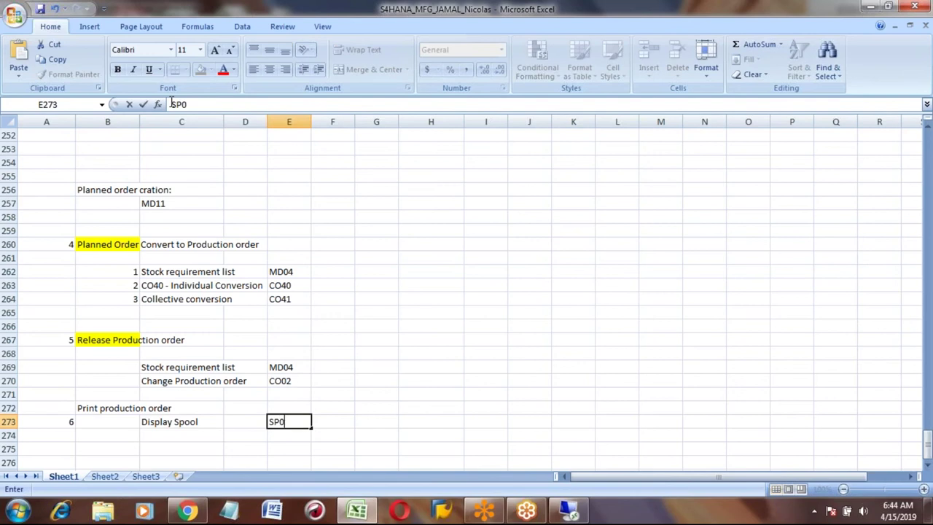
{"action": "key", "text": "Return"}
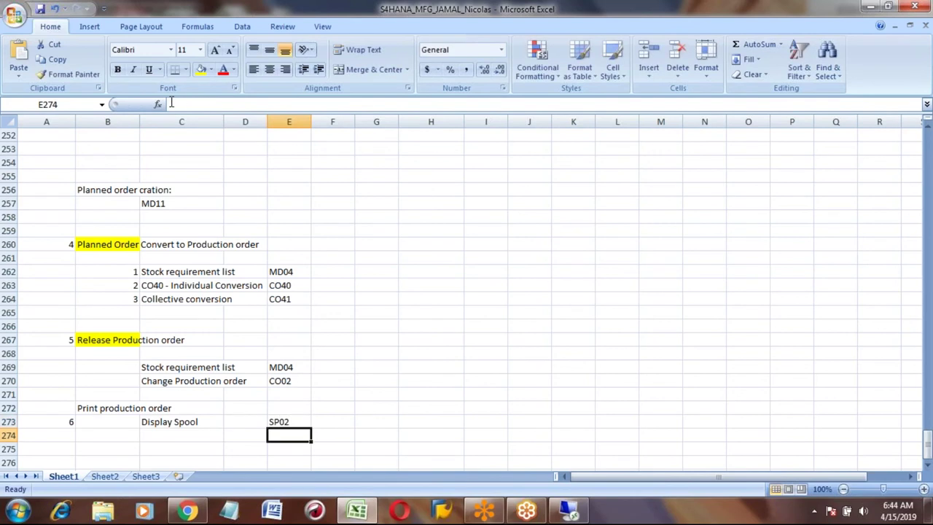
Clear the section number from cell A273 beside the Display Spool line
{"action": "key", "text": "Up"}
{"action": "key", "text": "Left"}
{"action": "key", "text": "Left"}
{"action": "key", "text": "Left"}
{"action": "key", "text": "Left"}
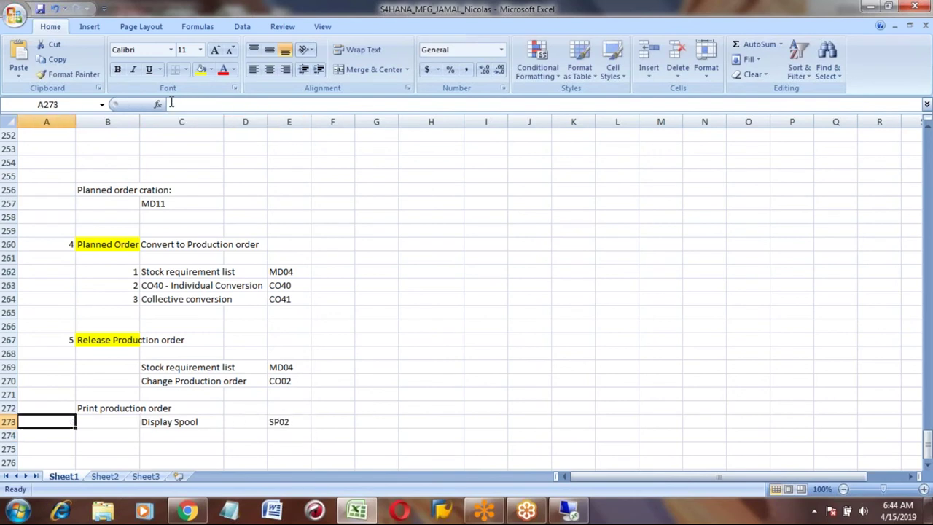
Enter the transaction code CO02 in cell E272 for the Print production order line
{"action": "key", "text": "Right"}
{"action": "key", "text": "Up"}
{"action": "key", "text": "Down"}
{"action": "key", "text": "Down"}
{"action": "key", "text": "Down"}
{"action": "key", "text": "Down"}
{"action": "key", "text": "Up"}
{"action": "key", "text": "Up"}
{"action": "key", "text": "Up"}
{"action": "key", "text": "Up"}
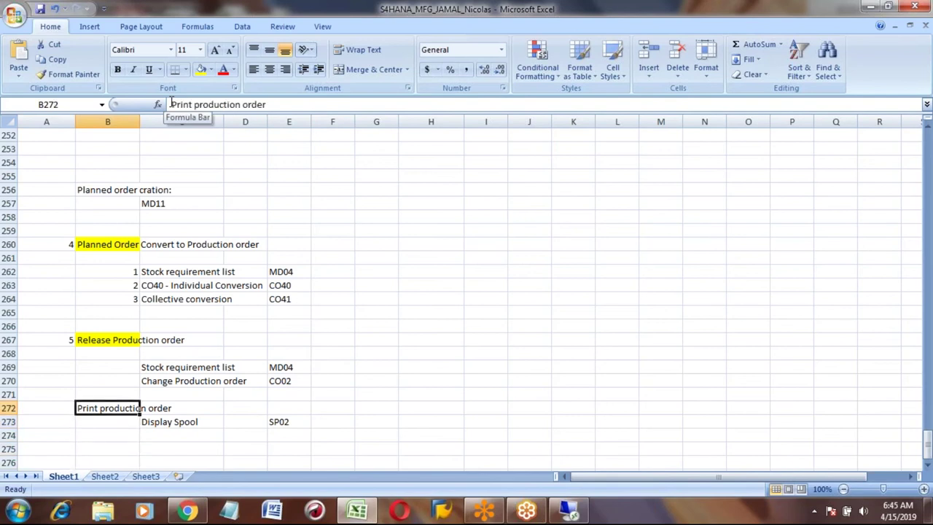
{"action": "key", "text": "Right"}
{"action": "key", "text": "Right"}
{"action": "key", "text": "Right"}
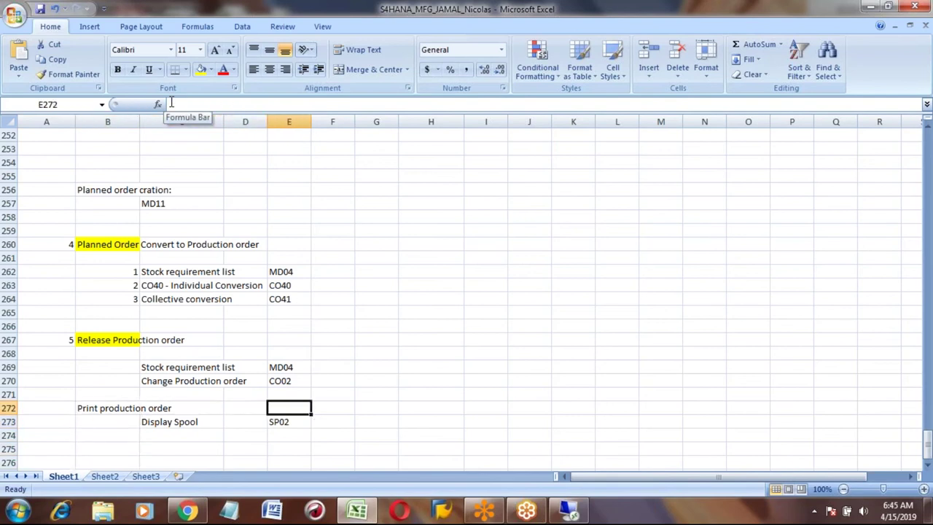
{"action": "type", "text": "CO02"}
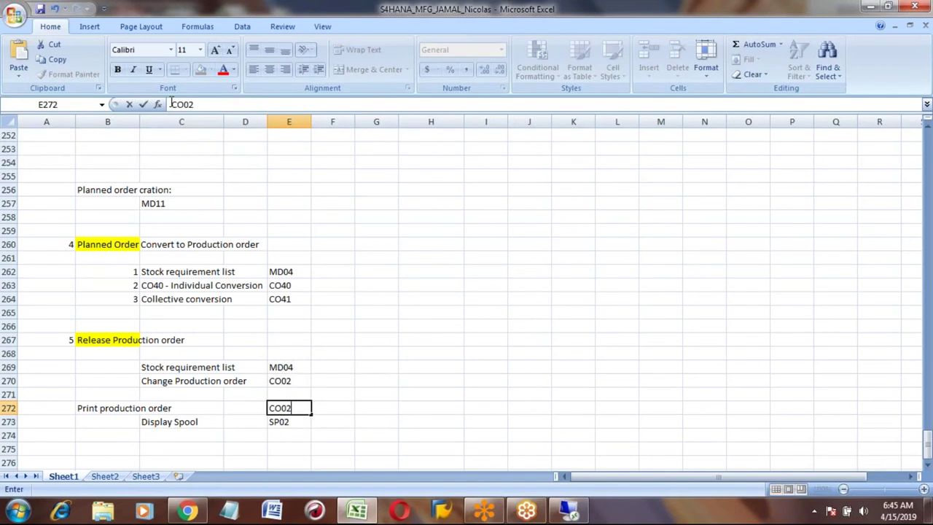
{"action": "key", "text": "Return"}
Enter the section number 6 in cell A275, below the print and spool lines
{"action": "key", "text": "Up"}
{"action": "key", "text": "Left"}
{"action": "key", "text": "Left"}
{"action": "key", "text": "Left"}
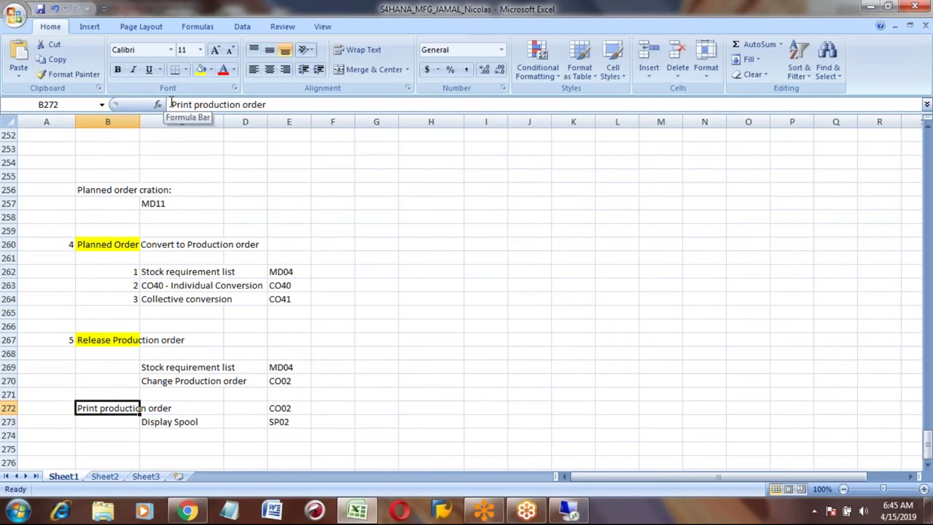
{"action": "key", "text": "Left"}
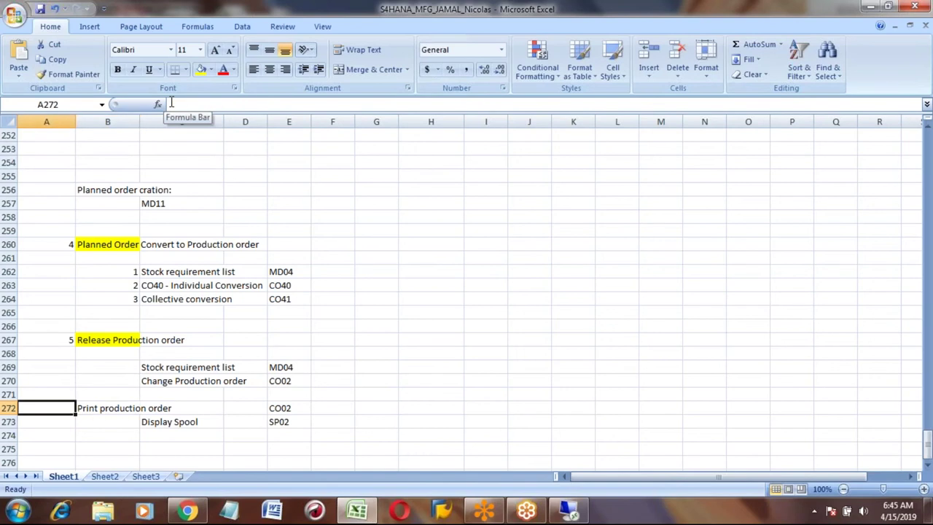
{"action": "key", "text": "Down"}
{"action": "key", "text": "Down"}
{"action": "key", "text": "Down"}
{"action": "key", "text": "Down"}
{"action": "key", "text": "Down"}
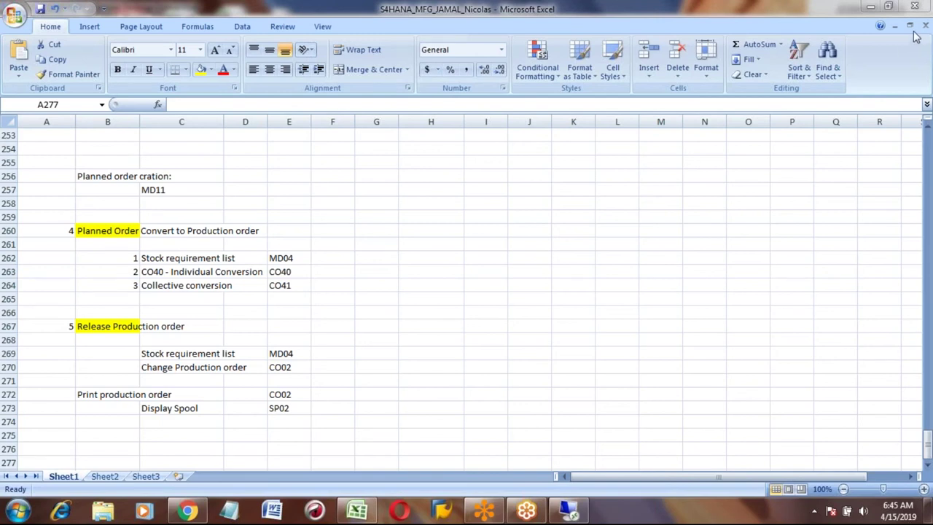
{"action": "left_click", "coordinate": [44, 462]}
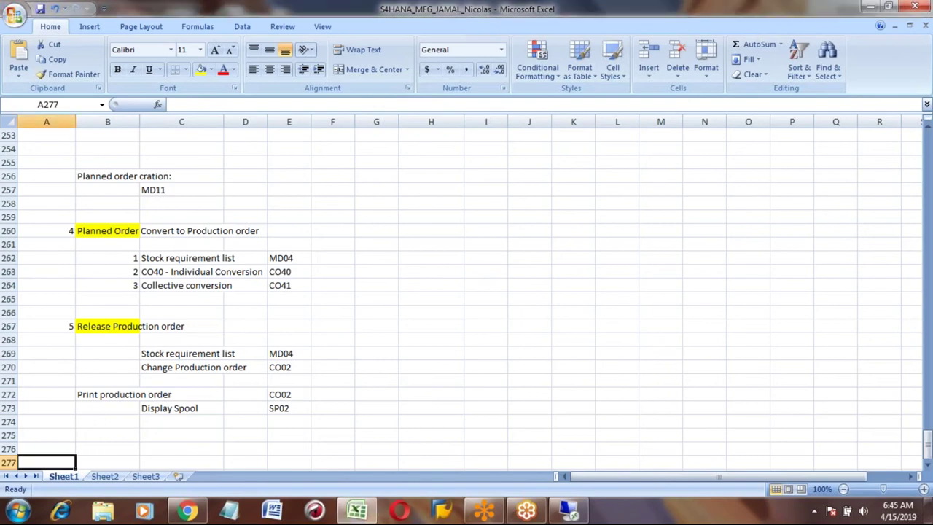
{"action": "key", "text": "Up"}
{"action": "key", "text": "Up"}
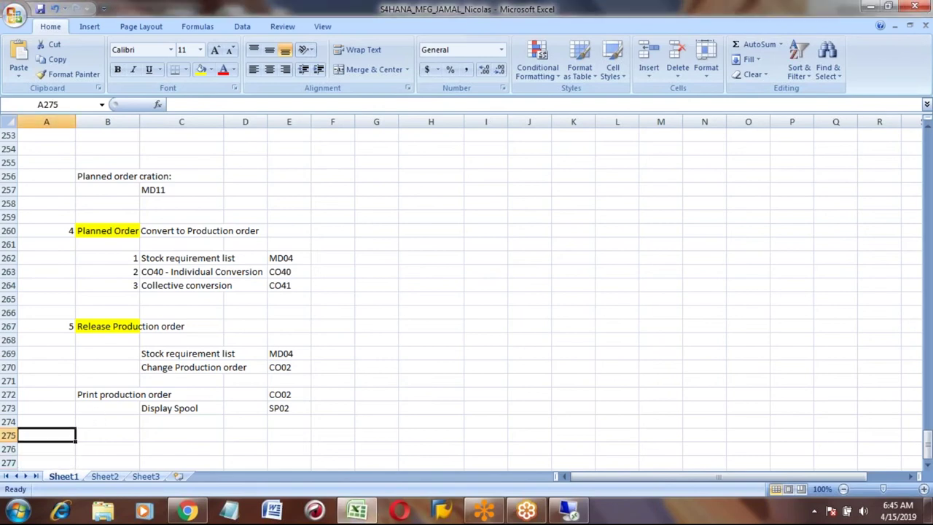
{"action": "key", "text": "Right"}
{"action": "key", "text": "Left"}
{"action": "type", "text": "6"}
{"action": "key", "text": "Right"}
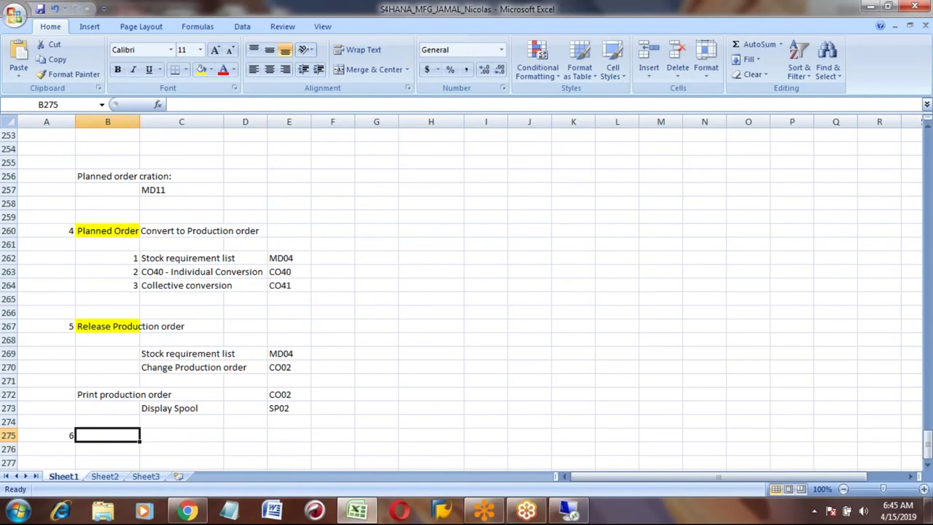
Copy the highlighted "Production confirmation" heading from cell E25 of the Make To Stock list into cell B275
{"action": "key", "text": "Page_Up"}
{"action": "key", "text": "Page_Up"}
{"action": "key", "text": "Page_Up"}
{"action": "key", "text": "Page_Up"}
{"action": "key", "text": "Page_Up"}
{"action": "key", "text": "Page_Up"}
{"action": "key", "text": "Page_Up"}
{"action": "key", "text": "Page_Up"}
{"action": "key", "text": "Page_Up"}
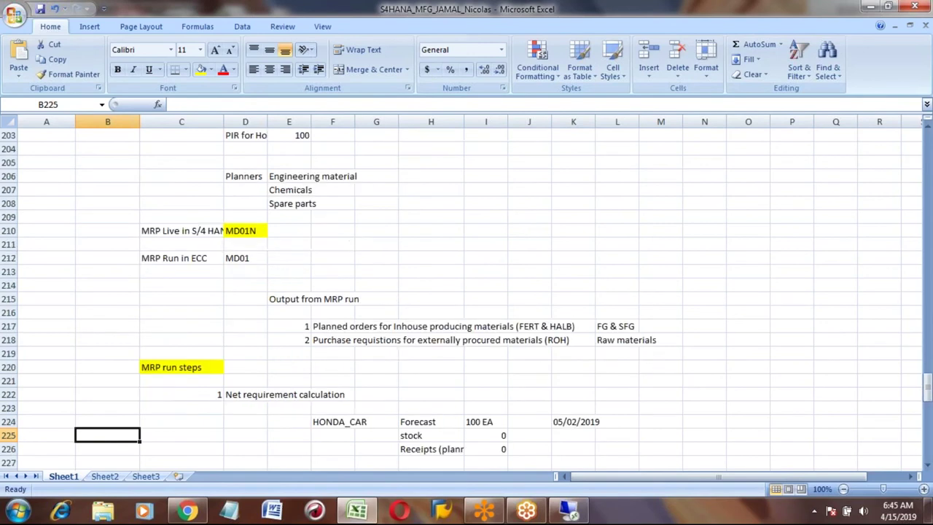
{"action": "key", "text": "Page_Up"}
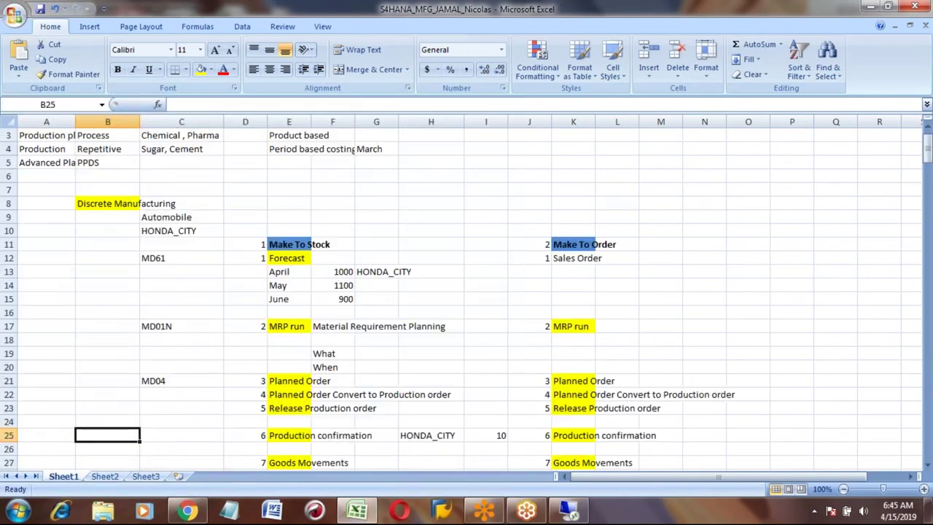
{"action": "left_click", "coordinate": [290, 435]}
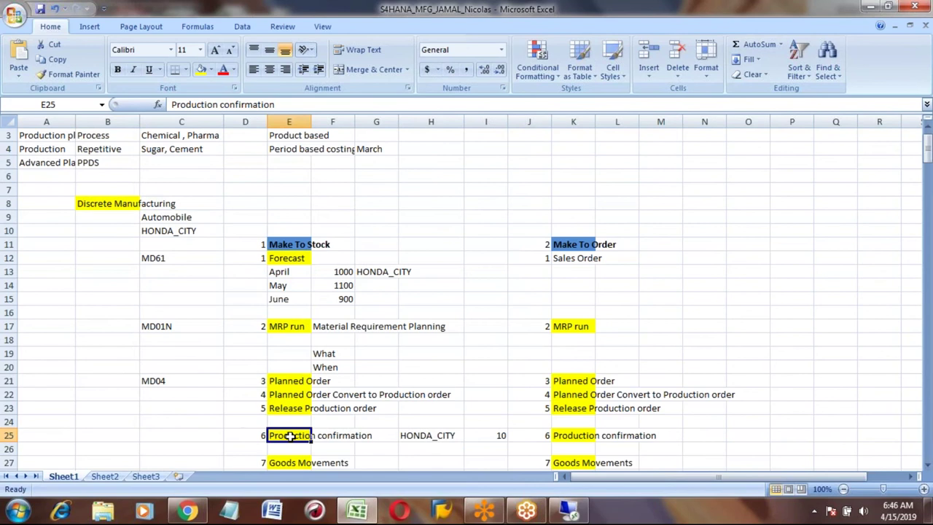
{"action": "key", "text": "ctrl+c"}
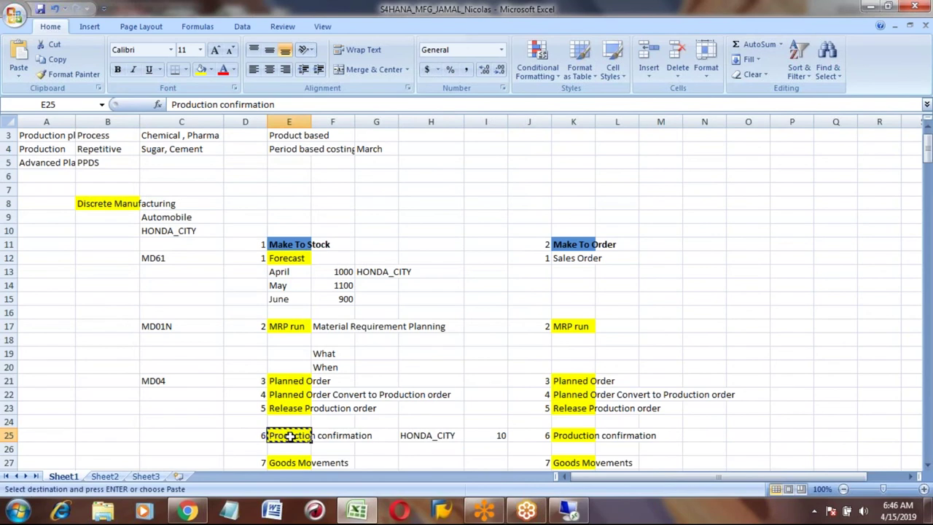
{"action": "key", "text": "Page_Down"}
{"action": "key", "text": "Page_Down"}
{"action": "key", "text": "Page_Down"}
{"action": "key", "text": "Page_Down"}
{"action": "key", "text": "Page_Down"}
{"action": "key", "text": "Page_Down"}
{"action": "key", "text": "Page_Down"}
{"action": "key", "text": "Page_Down"}
{"action": "key", "text": "Page_Down"}
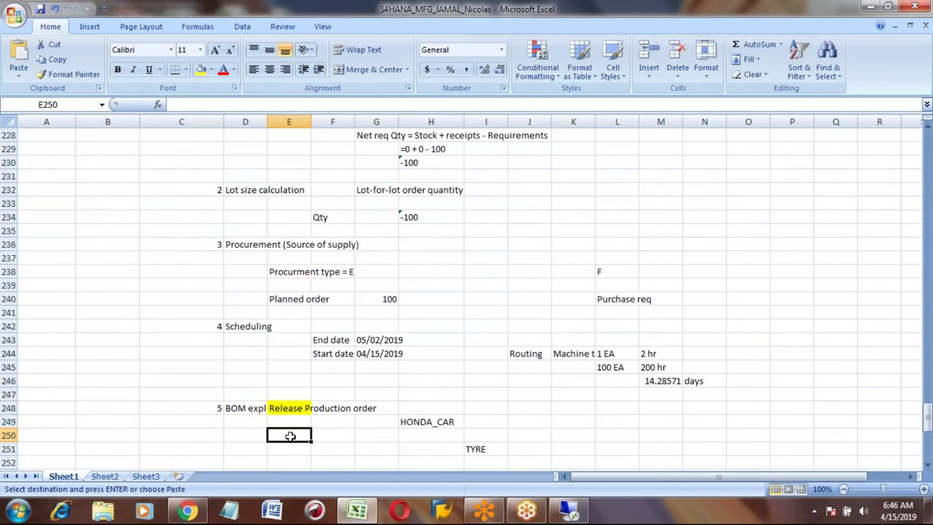
{"action": "key", "text": "Page_Down"}
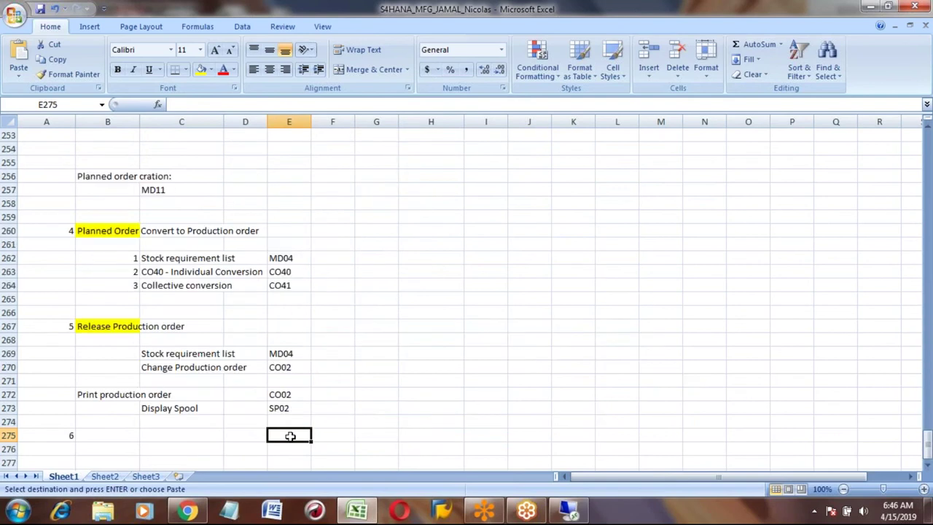
{"action": "left_click", "coordinate": [126, 434]}
{"action": "key", "text": "ctrl+v"}
Enter "Time ticket confirmation (Operation wise confirmation)" in cell C277 under the Production confirmation heading
{"action": "key", "text": "Down"}
{"action": "key", "text": "Down"}
{"action": "key", "text": "Down"}
{"action": "key", "text": "Down"}
{"action": "key", "text": "Down"}
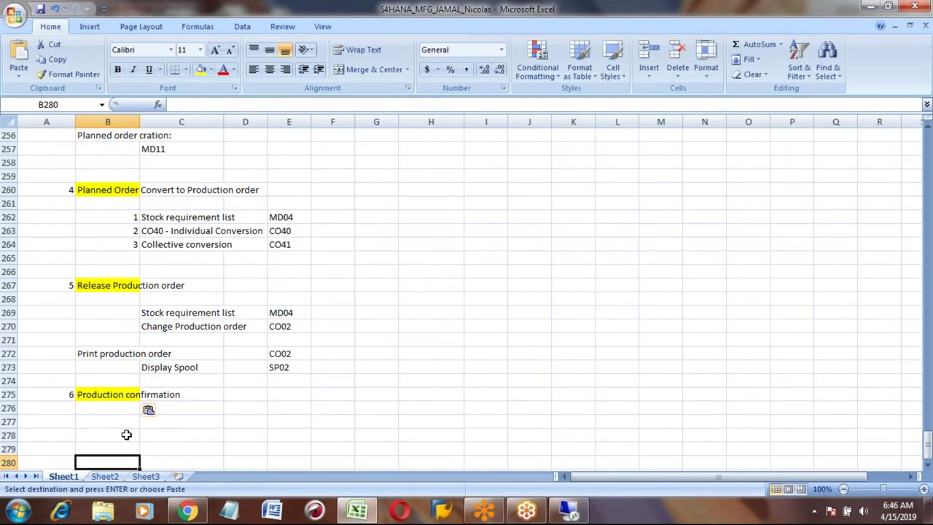
{"action": "key", "text": "Up"}
{"action": "key", "text": "Up"}
{"action": "key", "text": "Up"}
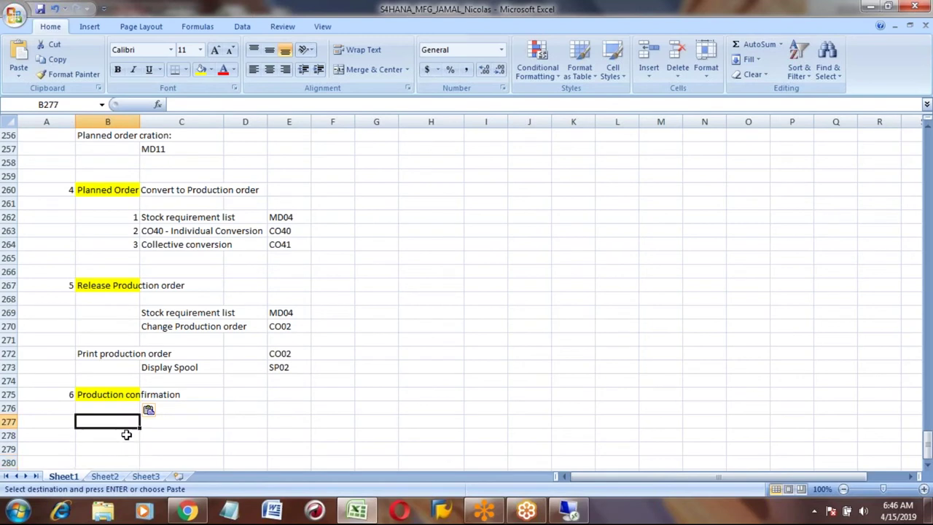
{"action": "key", "text": "Right"}
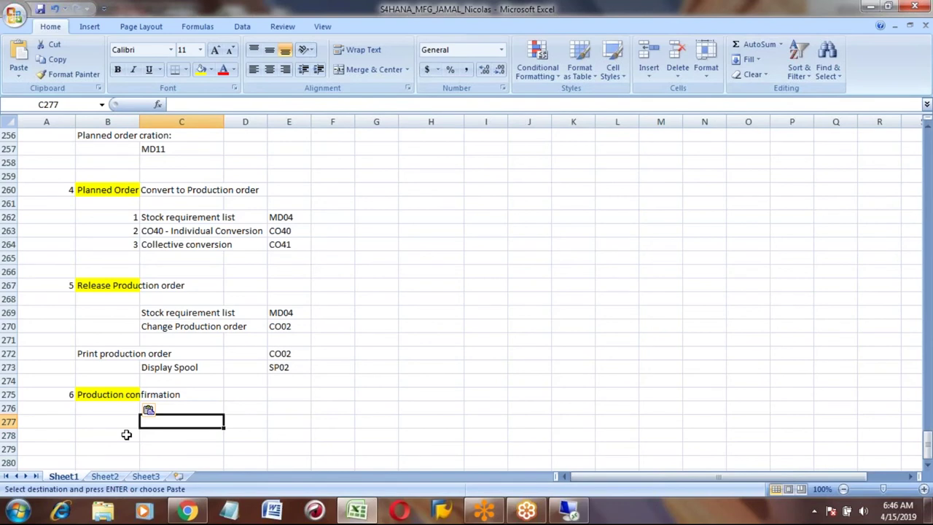
{"action": "type", "text": "Time"}
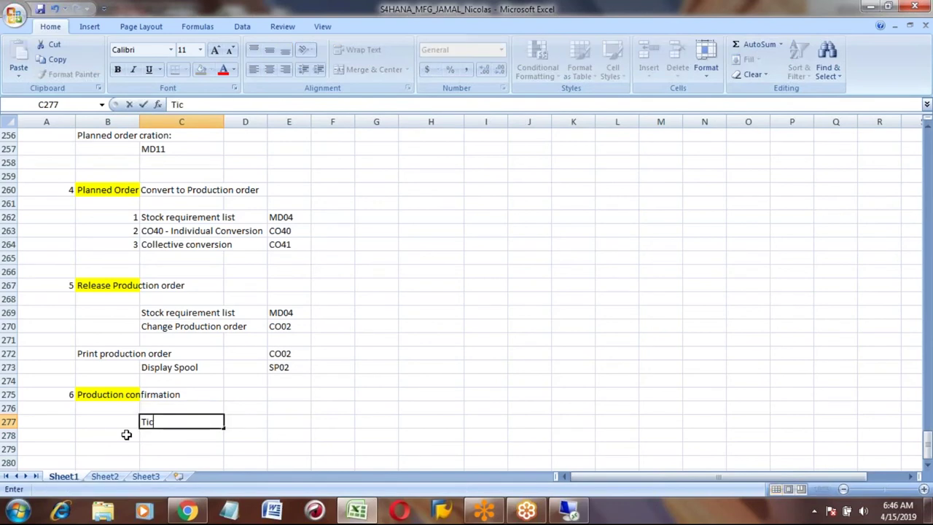
{"action": "type", "text": " ticket confir"}
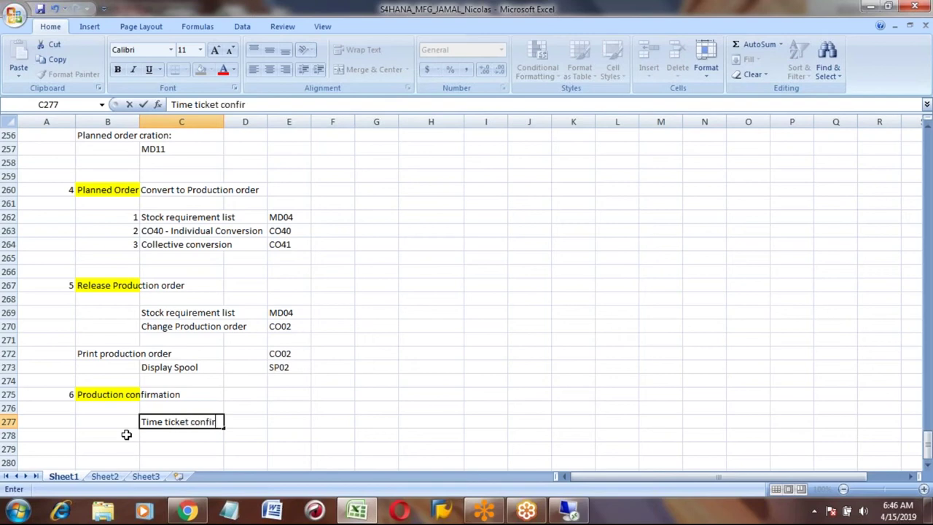
{"action": "type", "text": "mation (Operation"}
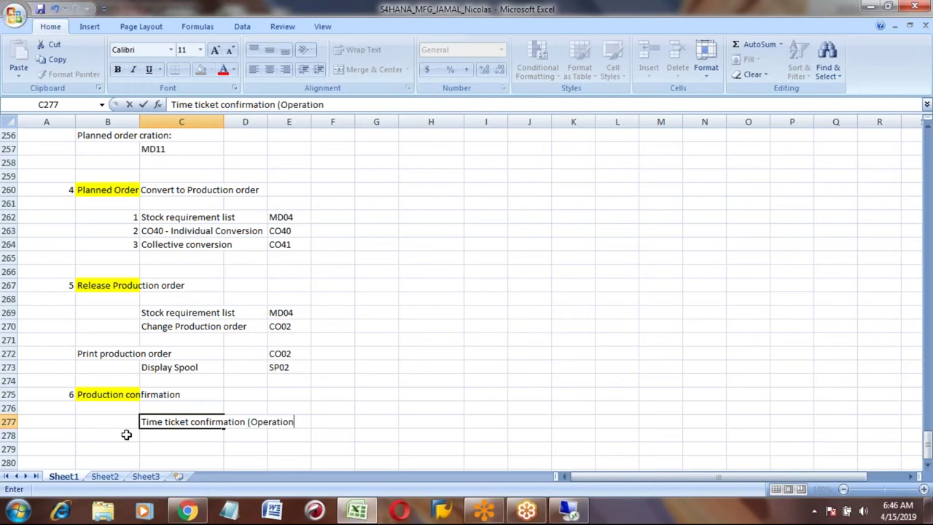
{"action": "type", "text": " wise confirmation"}
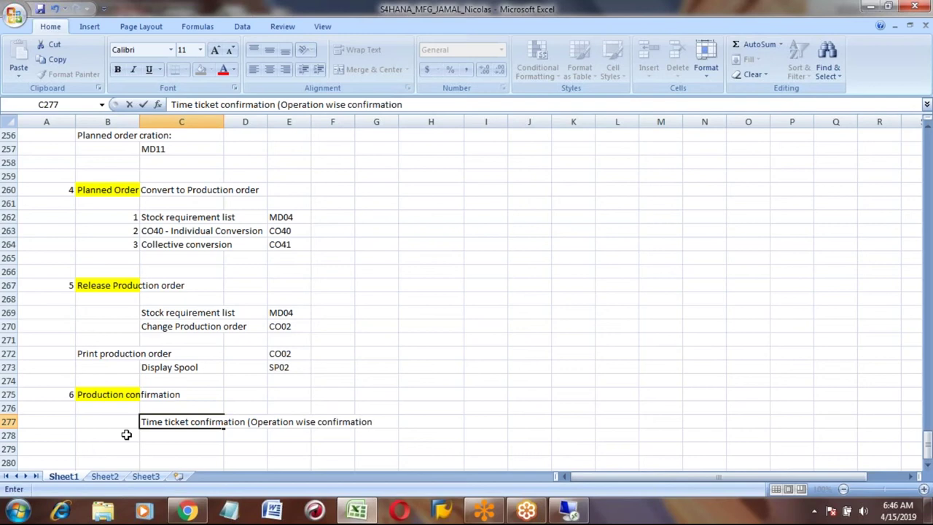
{"action": "type", "text": ")"}
{"action": "key", "text": "Return"}
Number the time ticket confirmation line 1 in cell B277 and select the cell below it
{"action": "key", "text": "Up"}
{"action": "key", "text": "Left"}
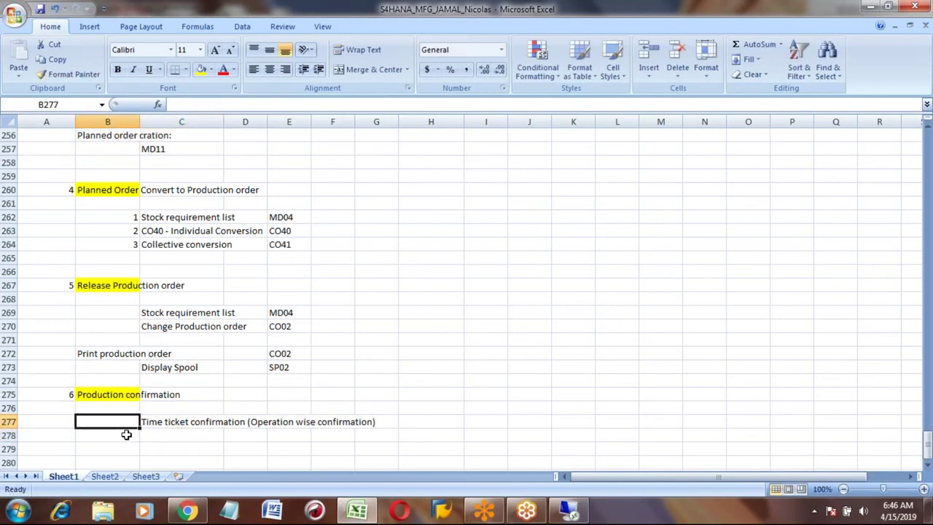
{"action": "type", "text": "1"}
{"action": "key", "text": "Right"}
{"action": "key", "text": "Down"}
{"action": "key", "text": "Left"}
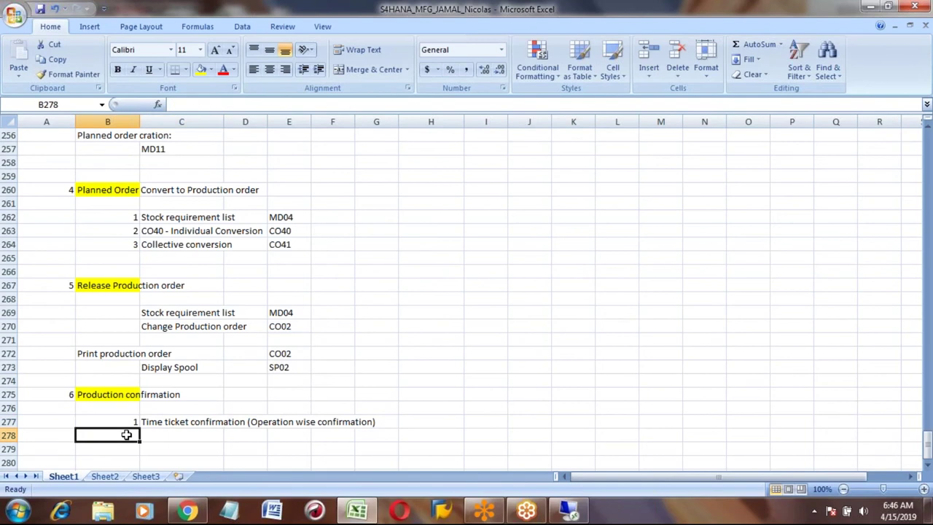
Add line number 2 in cell B278 and enter "Order confirmation" beside it in cell C278
{"action": "type", "text": "2"}
{"action": "key", "text": "Right"}
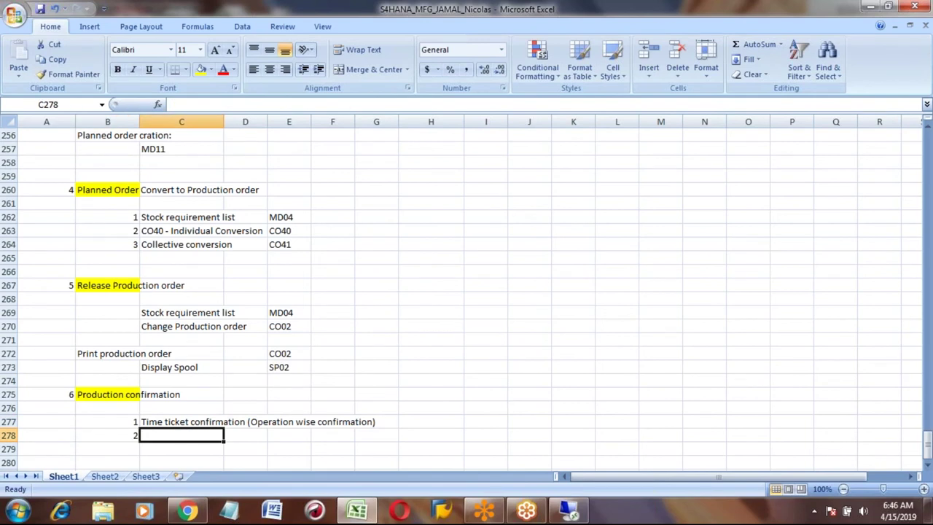
{"action": "type", "text": "O"}
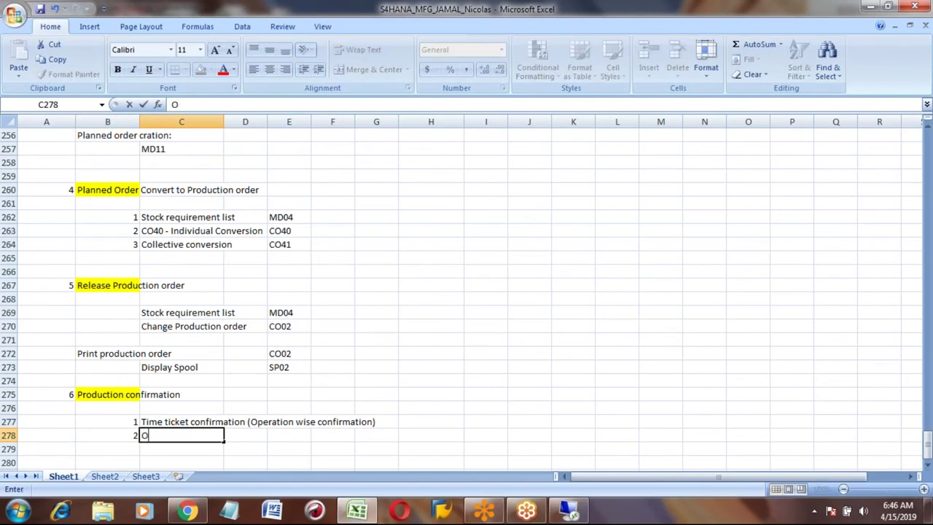
{"action": "type", "text": "rder confirmation"}
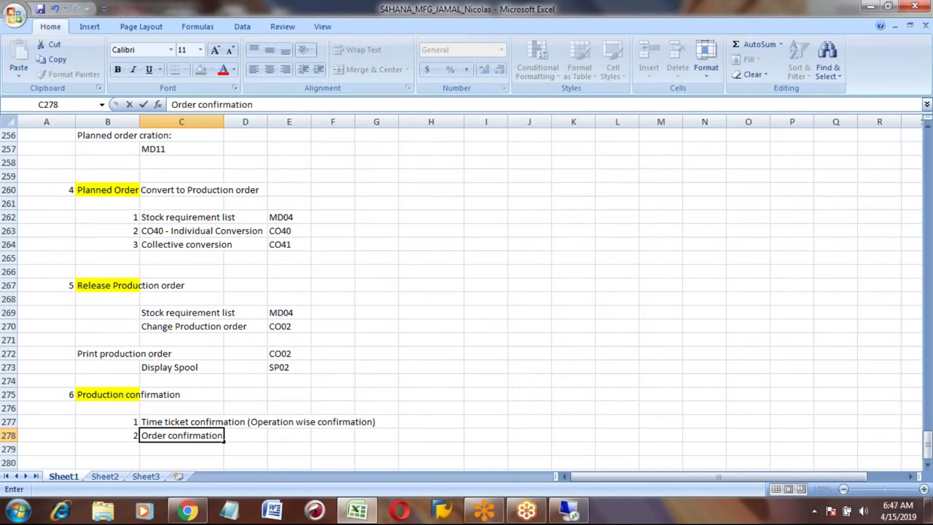
{"action": "key", "text": "Return"}
{"action": "key", "text": "Up"}
{"action": "key", "text": "Up"}
{"action": "key", "text": "Up"}
{"action": "key", "text": "Down"}
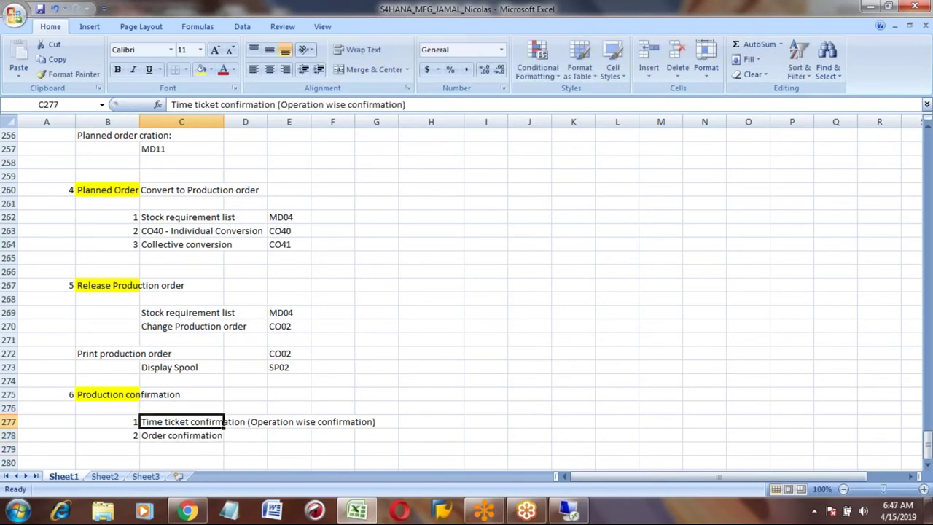
{"action": "key", "text": "Down"}
{"action": "key", "text": "Down"}
{"action": "key", "text": "Down"}
{"action": "key", "text": "Down"}
{"action": "key", "text": "Up"}
{"action": "key", "text": "Up"}
{"action": "left_click", "coordinate": [181, 380]}
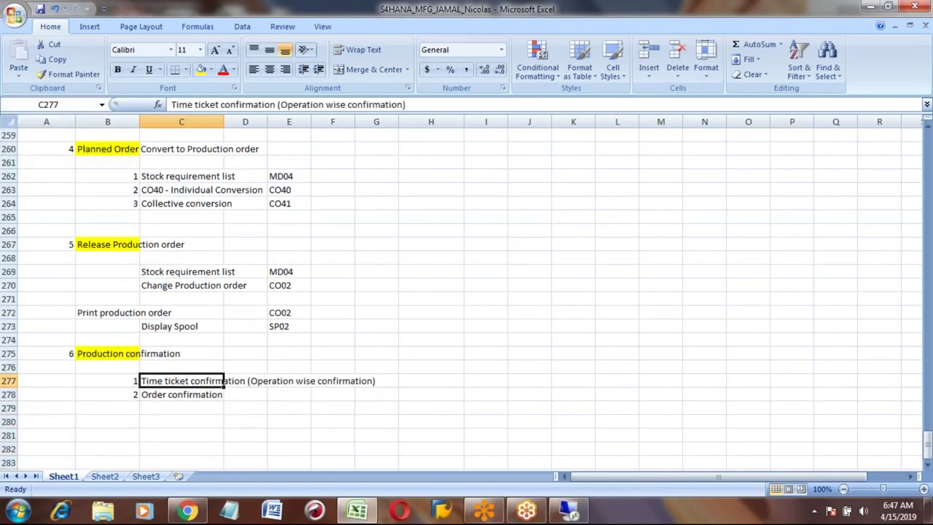
{"action": "left_click", "coordinate": [182, 394]}
Enter the transaction code CO11N in cell H277 for the time ticket confirmation line
{"action": "left_click", "coordinate": [182, 380]}
{"action": "key", "text": "Right"}
{"action": "key", "text": "Right"}
{"action": "key", "text": "Right"}
{"action": "key", "text": "Right"}
{"action": "key", "text": "Right"}
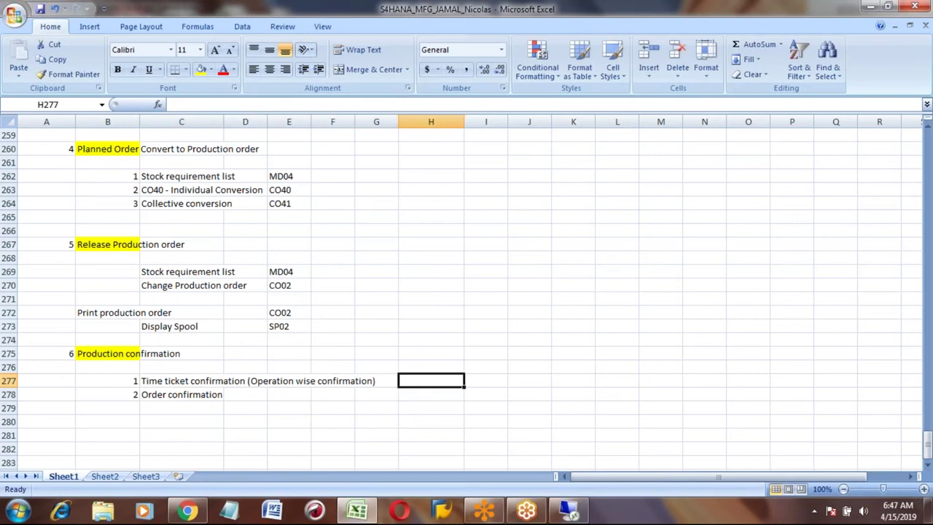
{"action": "type", "text": "CO11N"}
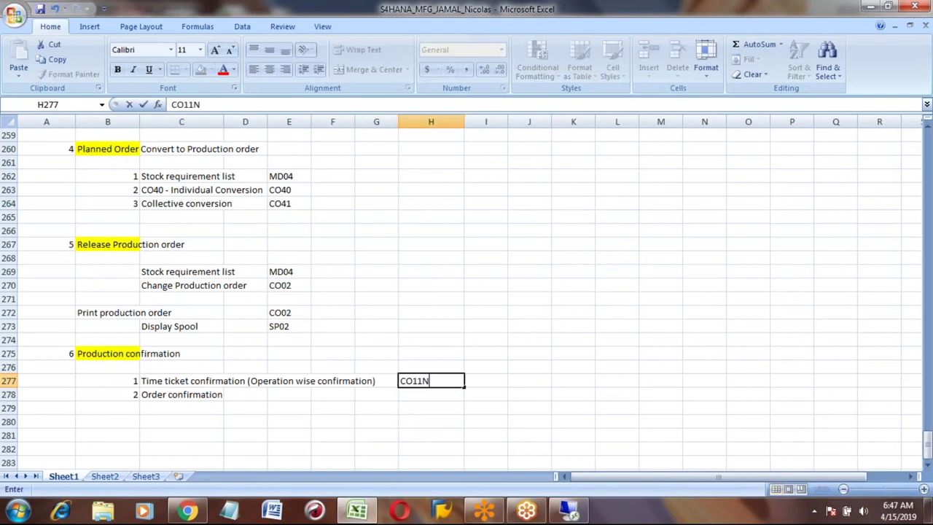
{"action": "key", "text": "Return"}
{"action": "key", "text": "Up"}
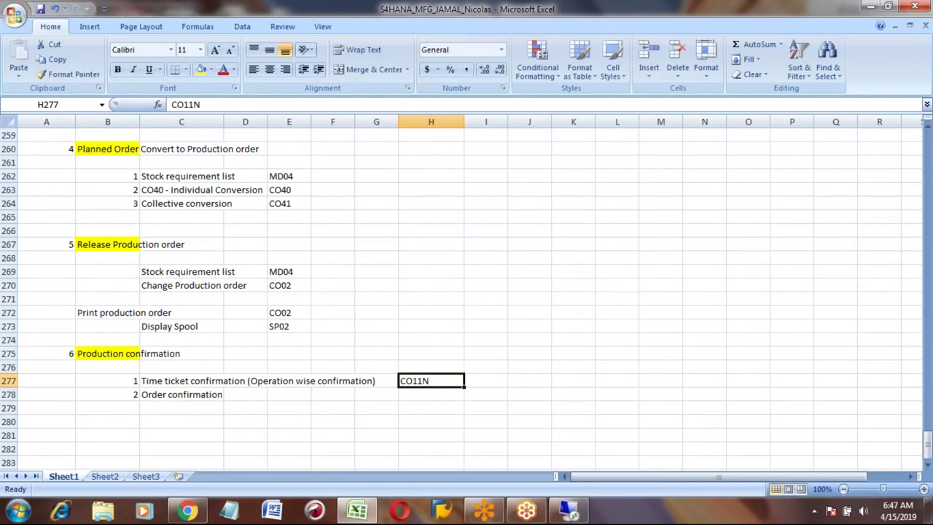
Enter the transaction code CO15 in cell H278 for the order confirmation line
{"action": "key", "text": "Down"}
{"action": "key", "text": "Left"}
{"action": "key", "text": "Left"}
{"action": "key", "text": "Left"}
{"action": "key", "text": "Left"}
{"action": "key", "text": "Left"}
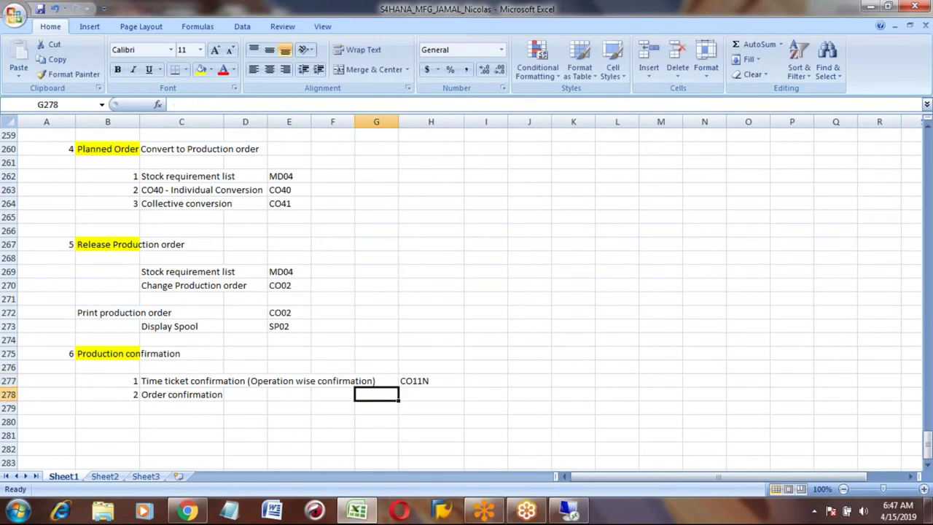
{"action": "key", "text": "Right"}
{"action": "key", "text": "Right"}
{"action": "key", "text": "Right"}
{"action": "key", "text": "Right"}
{"action": "key", "text": "Right"}
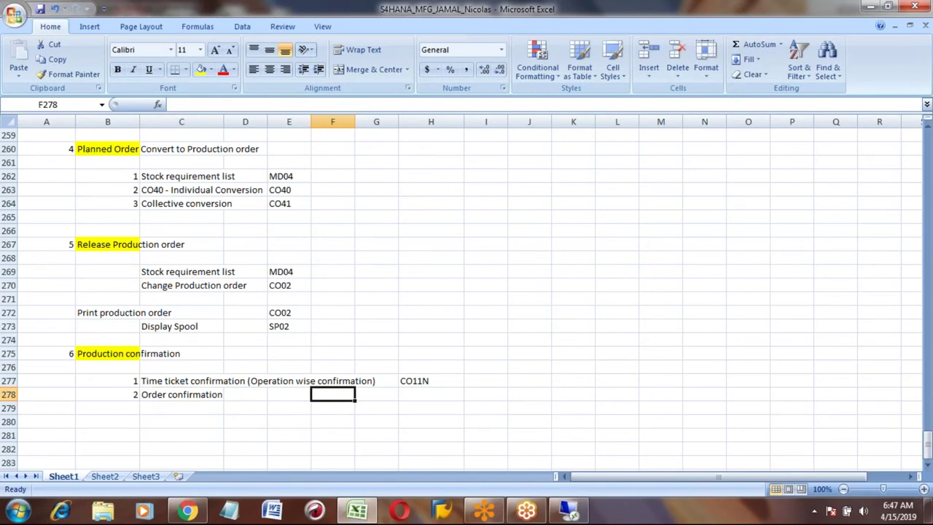
{"action": "type", "text": "CO15"}
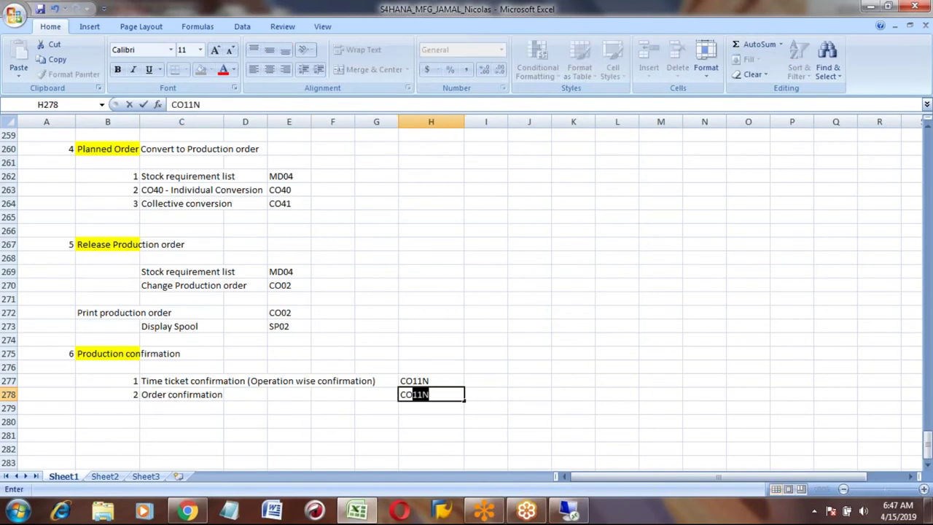
{"action": "key", "text": "Return"}
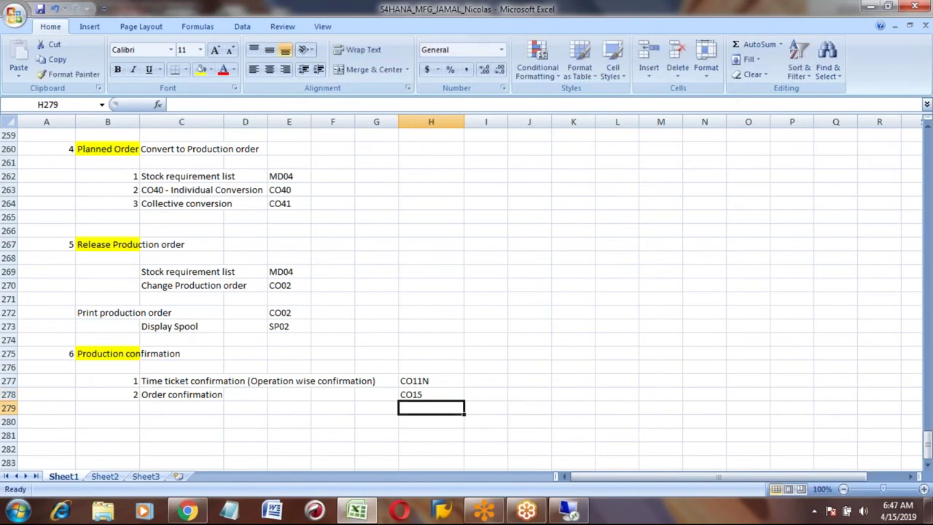
{"action": "key", "text": "Up"}
{"action": "key", "text": "Up"}
{"action": "key", "text": "Left"}
{"action": "key", "text": "Left"}
{"action": "key", "text": "Left"}
{"action": "key", "text": "Left"}
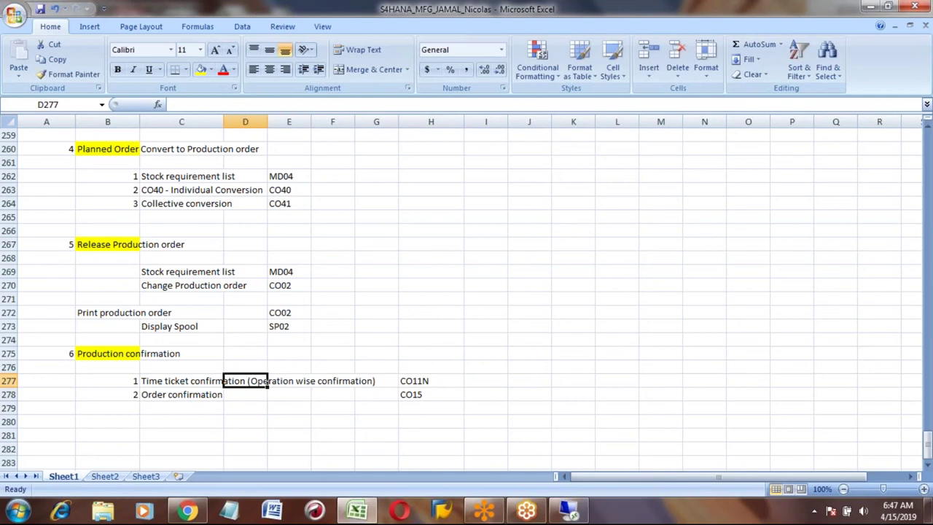
{"action": "key", "text": "Left"}
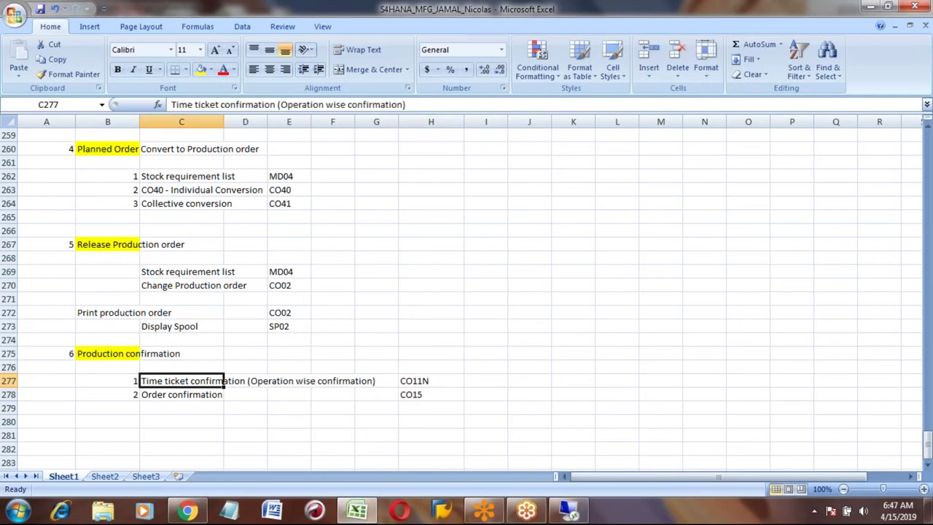
{"action": "key", "text": "Down"}
{"action": "key", "text": "Down"}
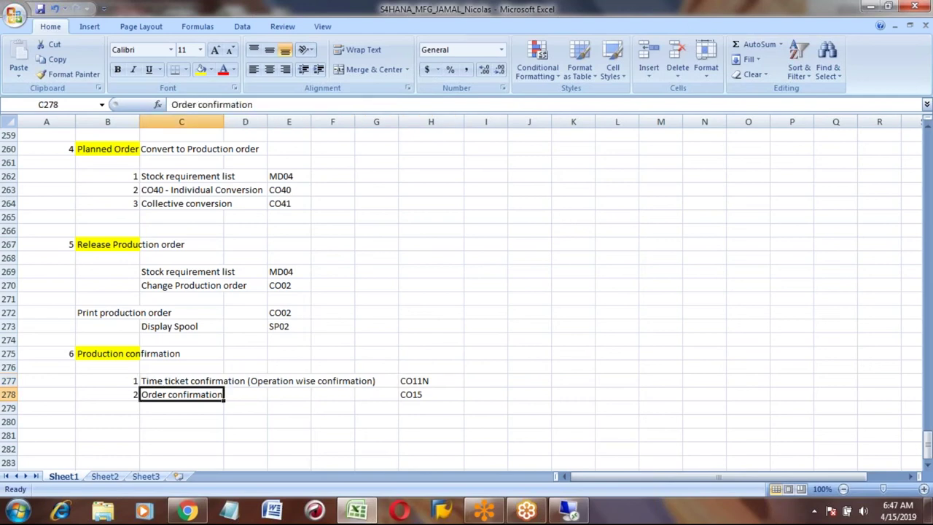
{"action": "key", "text": "Up"}
{"action": "key", "text": "Up"}
{"action": "key", "text": "Down"}
{"action": "key", "text": "Down"}
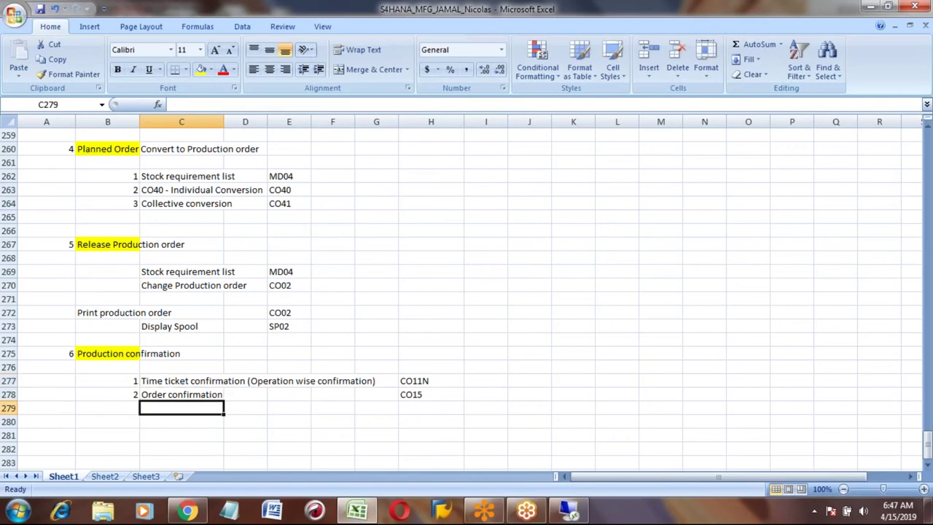
{"action": "key", "text": "Up"}
{"action": "key", "text": "Up"}
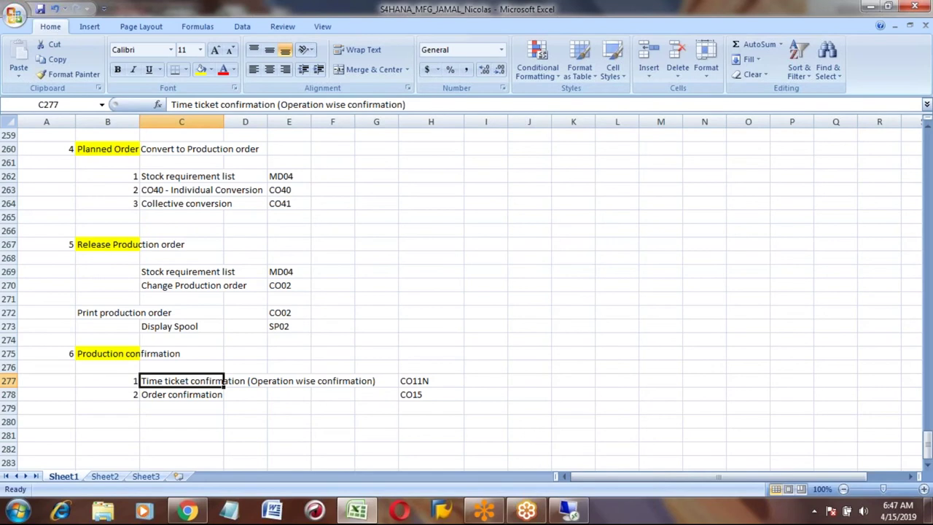
Switch to the SAP remote desktop session and exit the Create Capacity session to the SAP Easy Access screen
{"action": "mouse_move", "coordinate": [574, 514]}
{"action": "left_click", "coordinate": [571, 513]}
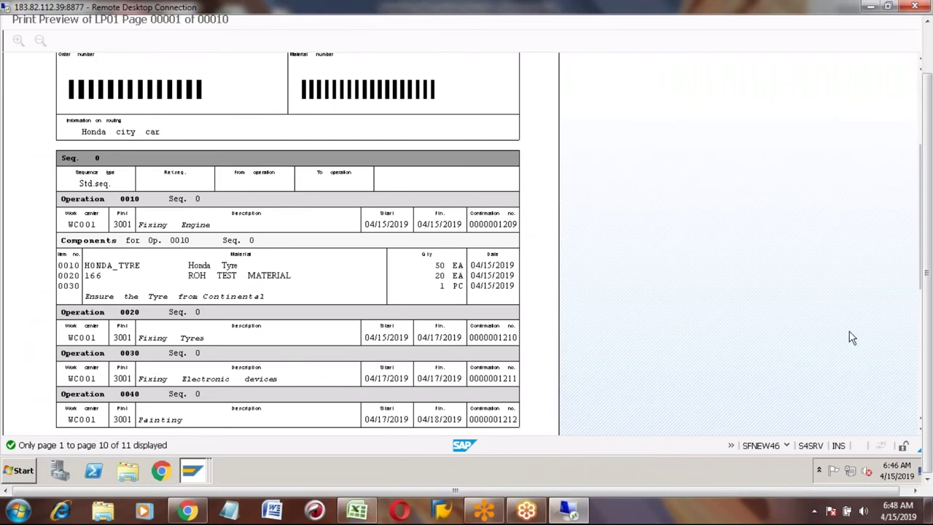
{"action": "left_click", "coordinate": [196, 464]}
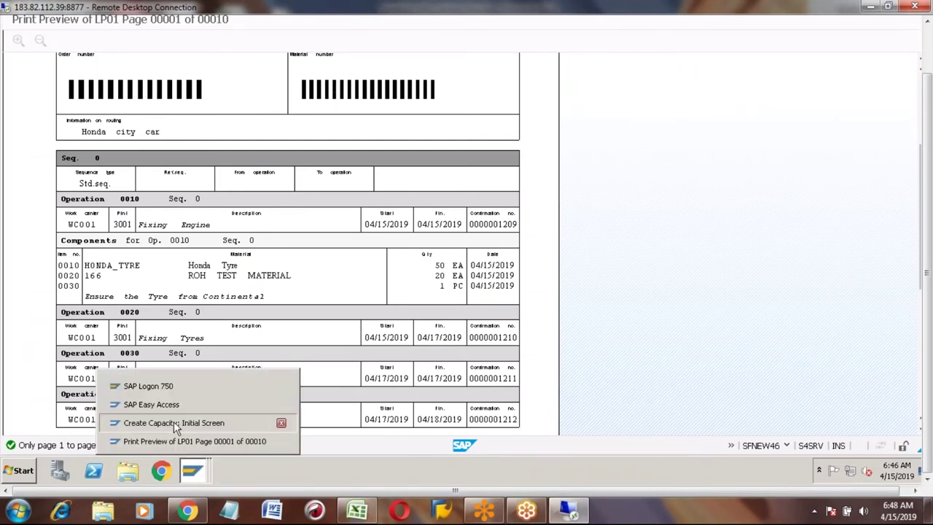
{"action": "left_click", "coordinate": [174, 423]}
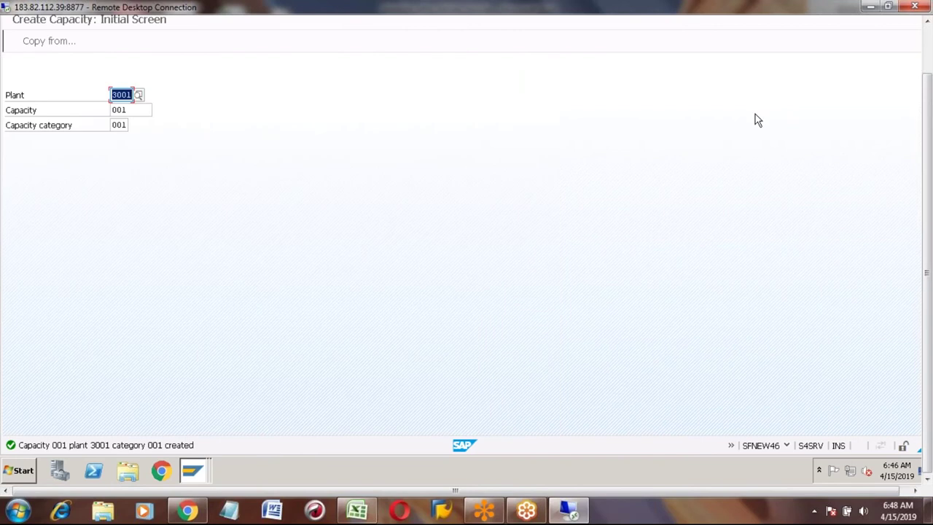
{"action": "left_click", "coordinate": [929, 34]}
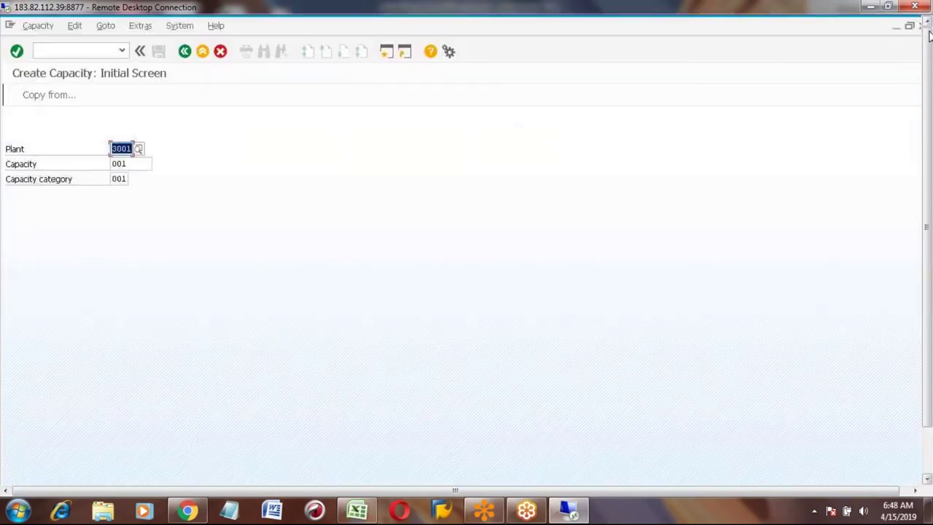
{"action": "left_click", "coordinate": [203, 57]}
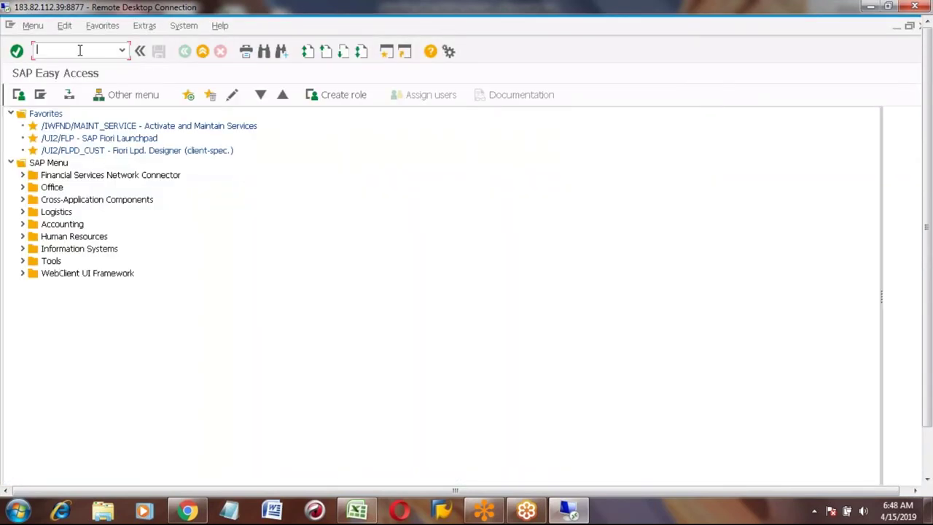
Open the HONDA_CAR production order with transaction co02 and display its operation overview
{"action": "type", "text": "co02"}
{"action": "key", "text": "Return"}
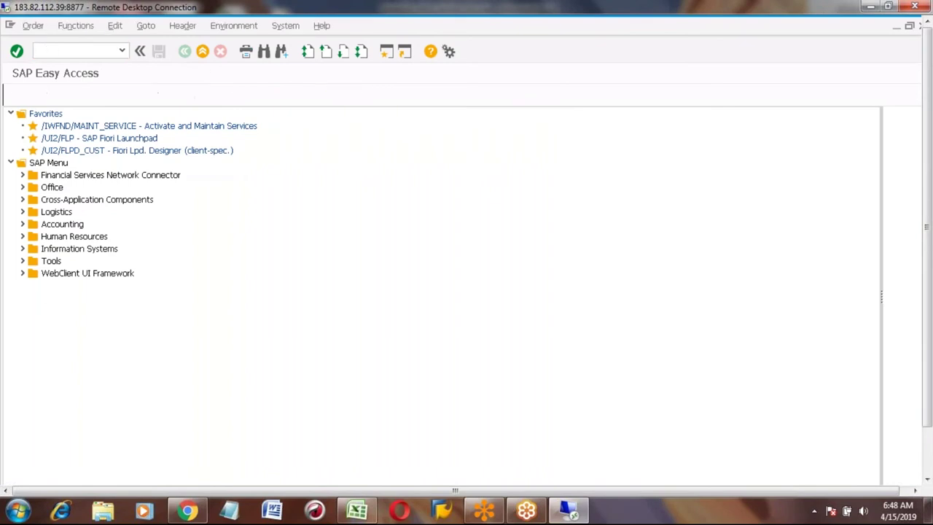
{"action": "key", "text": "Return"}
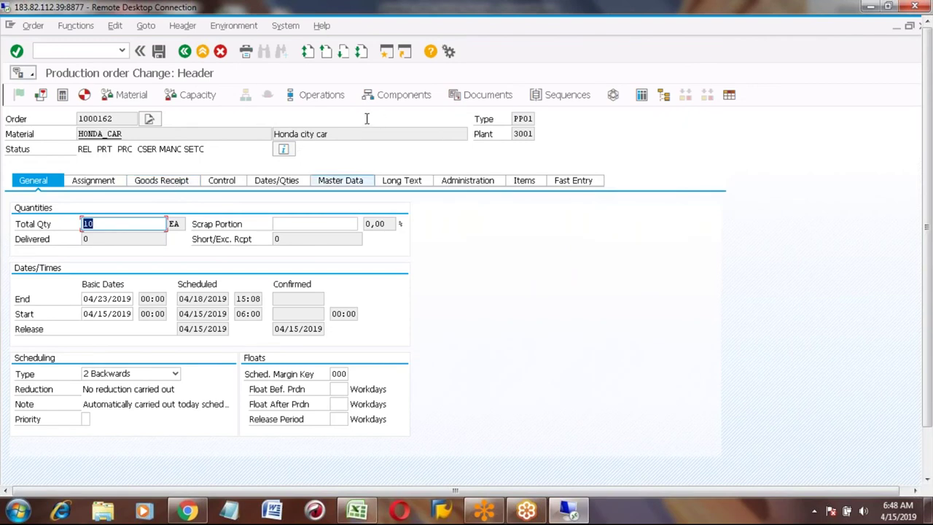
{"action": "left_click", "coordinate": [326, 98]}
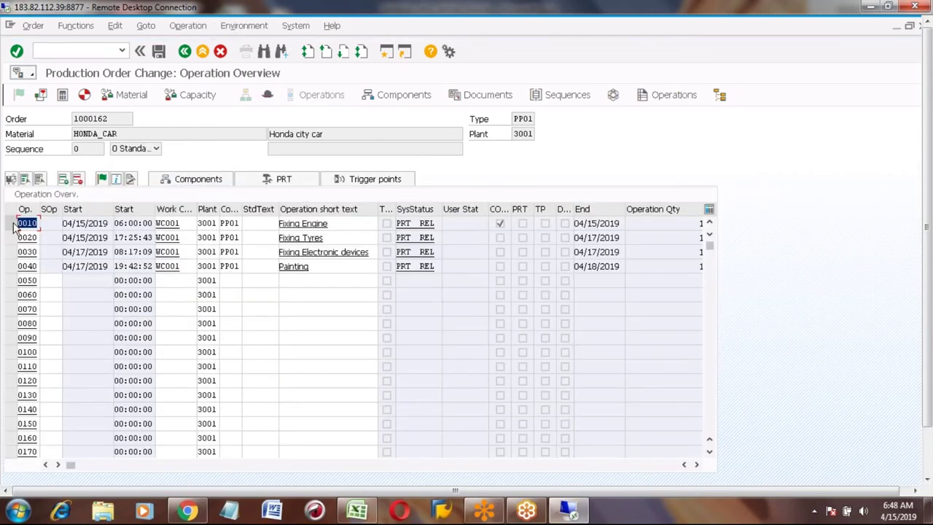
Select operations 0010 to 0040 in the operation overview
{"action": "left_click", "coordinate": [9, 225]}
{"action": "left_click", "coordinate": [10, 238]}
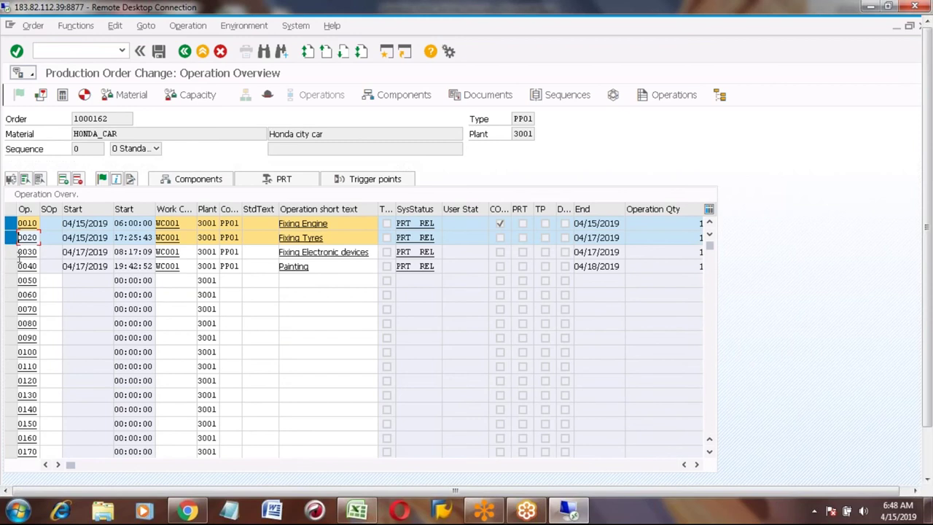
{"action": "left_click", "coordinate": [10, 252]}
{"action": "left_click", "coordinate": [10, 266]}
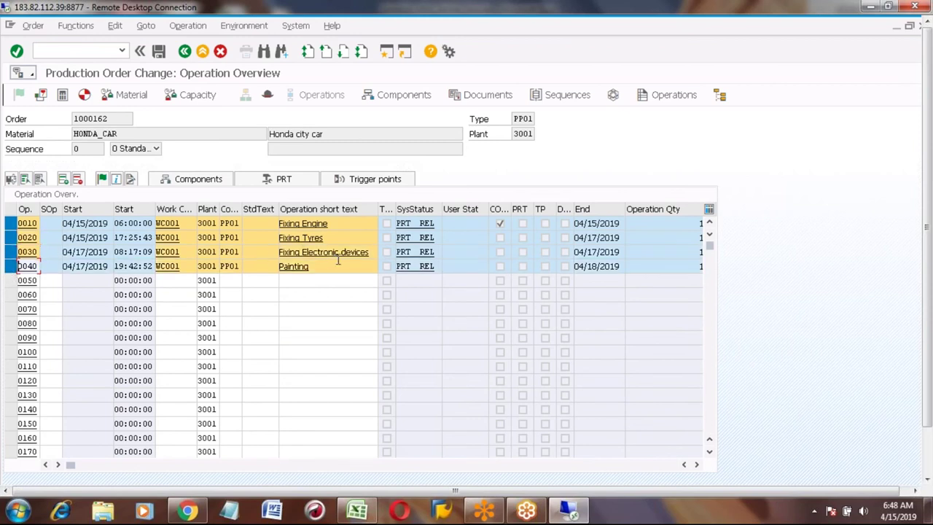
Clear the selection of all four operations and select only operation 0010, Fixing Engine
{"action": "left_click", "coordinate": [9, 268]}
{"action": "left_click", "coordinate": [10, 251]}
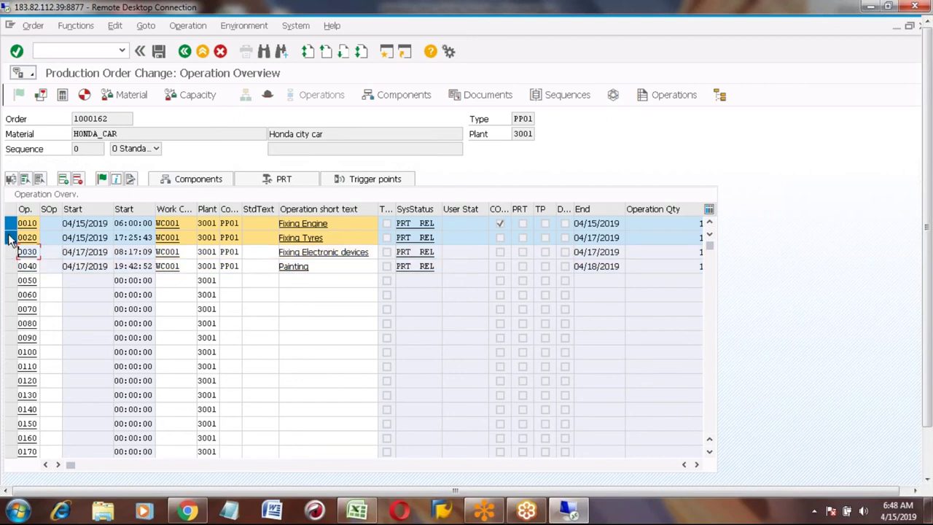
{"action": "left_click", "coordinate": [10, 238]}
{"action": "left_click", "coordinate": [10, 223]}
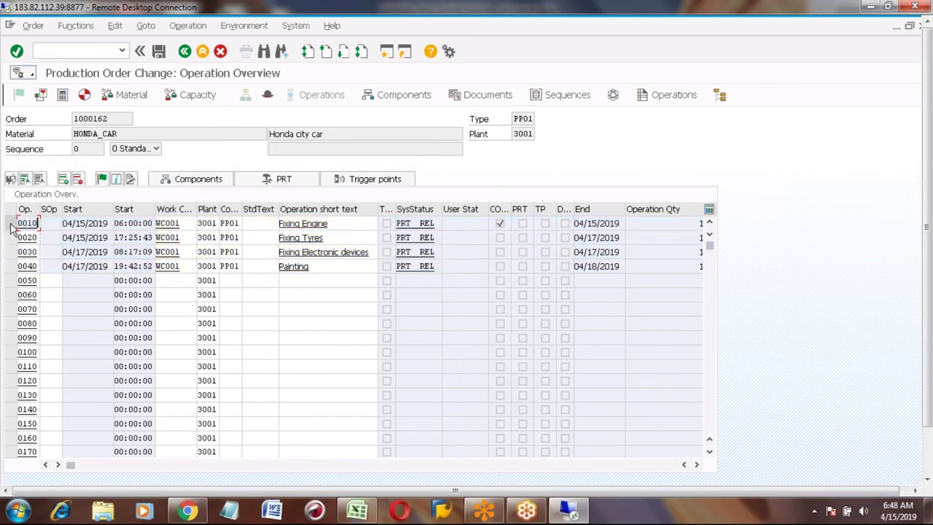
{"action": "left_click", "coordinate": [11, 224]}
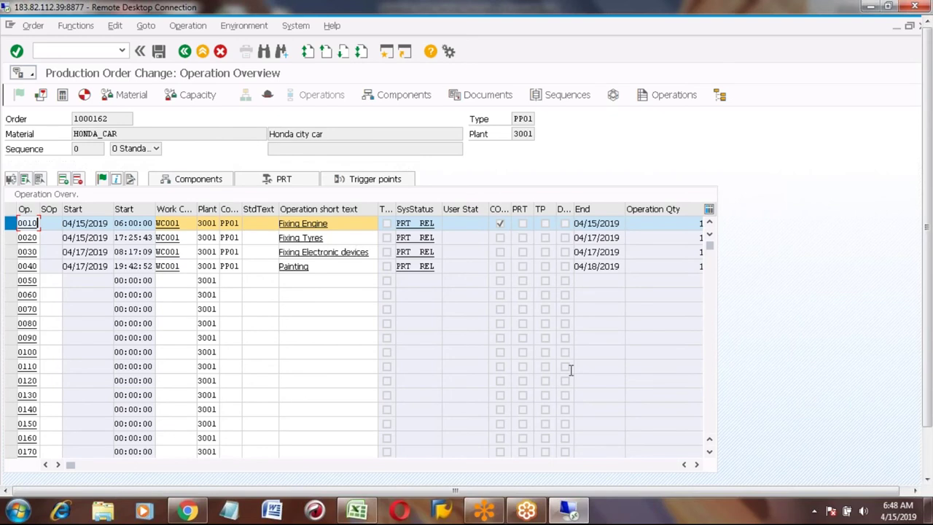
Switch to the Excel notes and check the transaction code for time ticket confirmation in cell H277
{"action": "left_click", "coordinate": [357, 511]}
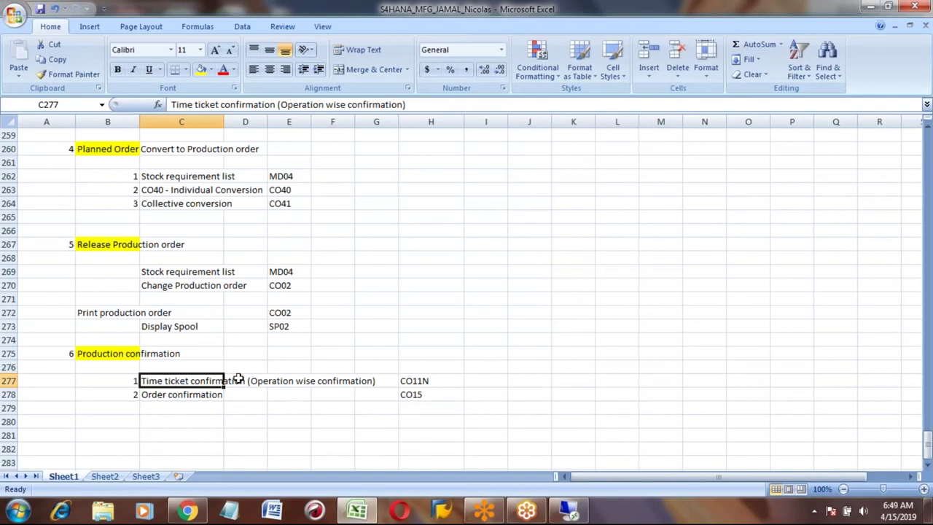
{"action": "left_click", "coordinate": [419, 380]}
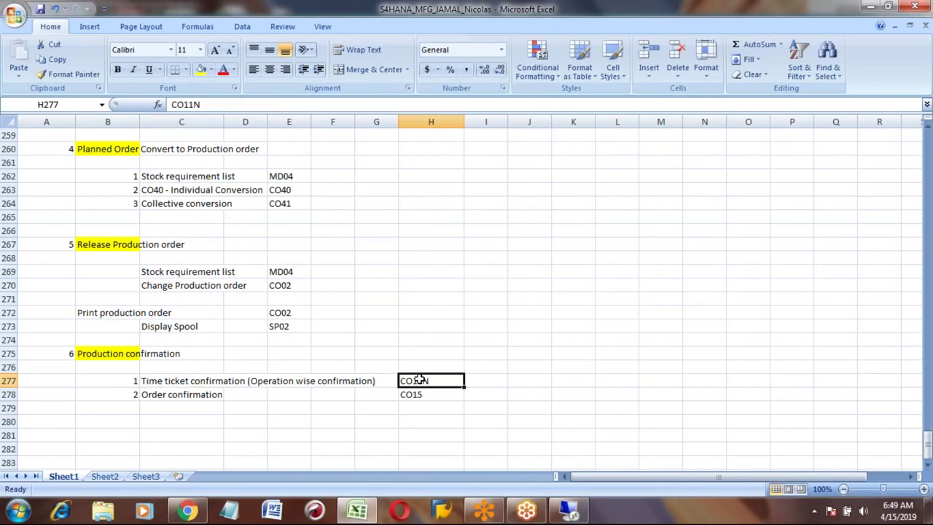
Switch back to SAP, bring up the Easy Access session and expand Logistics, Production and Shop Floor Control in the SAP menu
{"action": "left_click", "coordinate": [569, 513]}
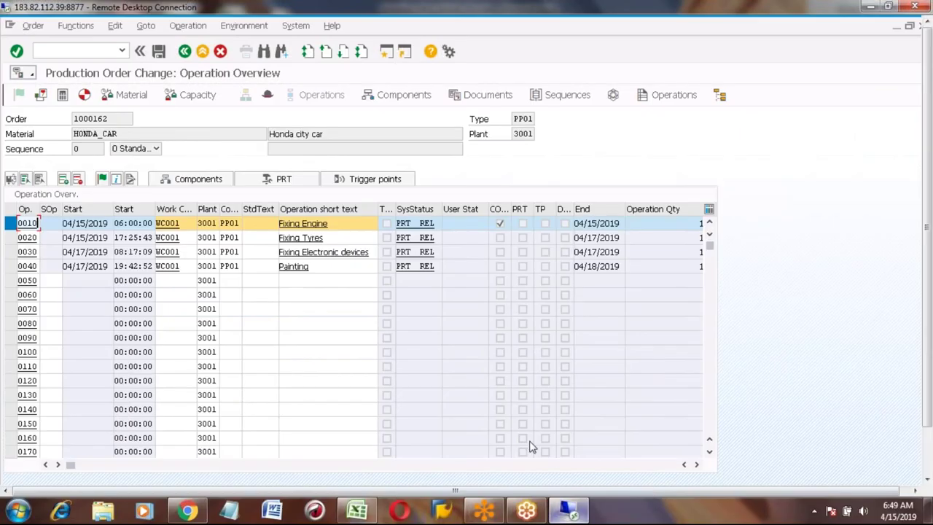
{"action": "left_click", "coordinate": [928, 462]}
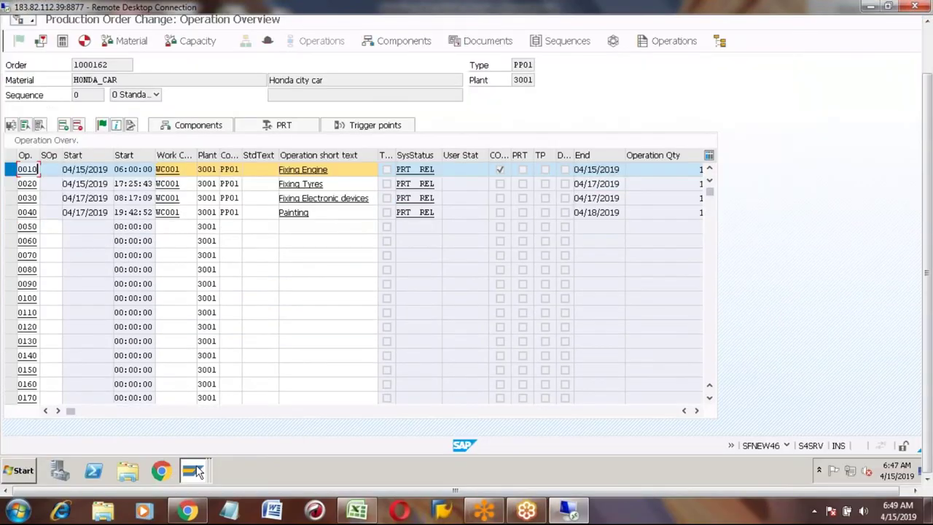
{"action": "mouse_move", "coordinate": [195, 470]}
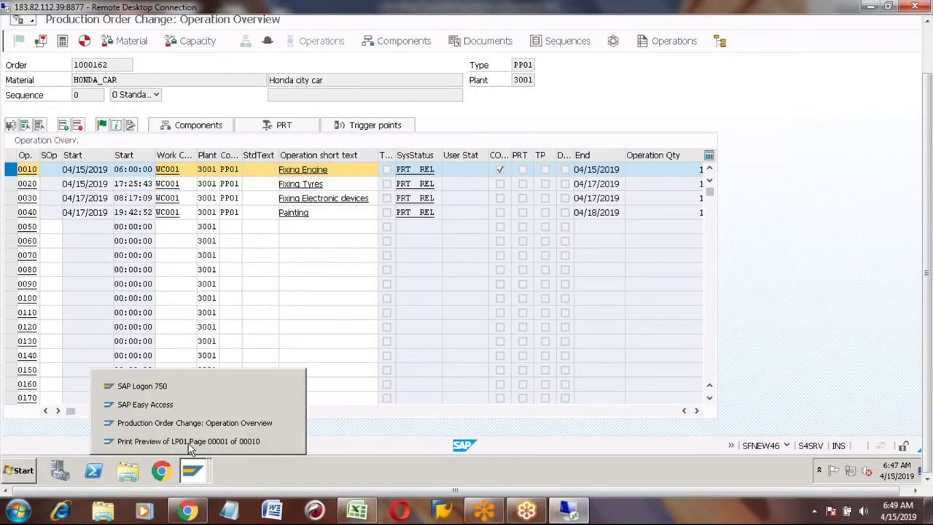
{"action": "left_click", "coordinate": [166, 405]}
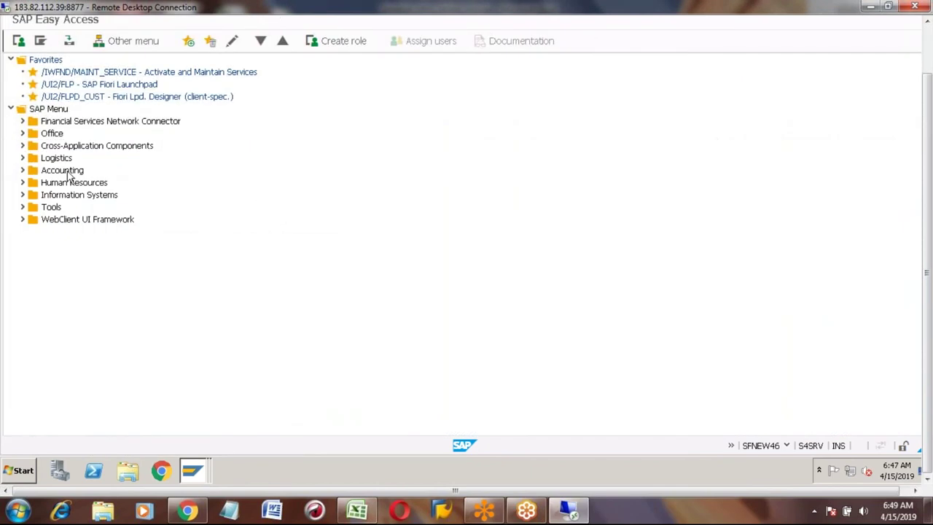
{"action": "left_click", "coordinate": [23, 157]}
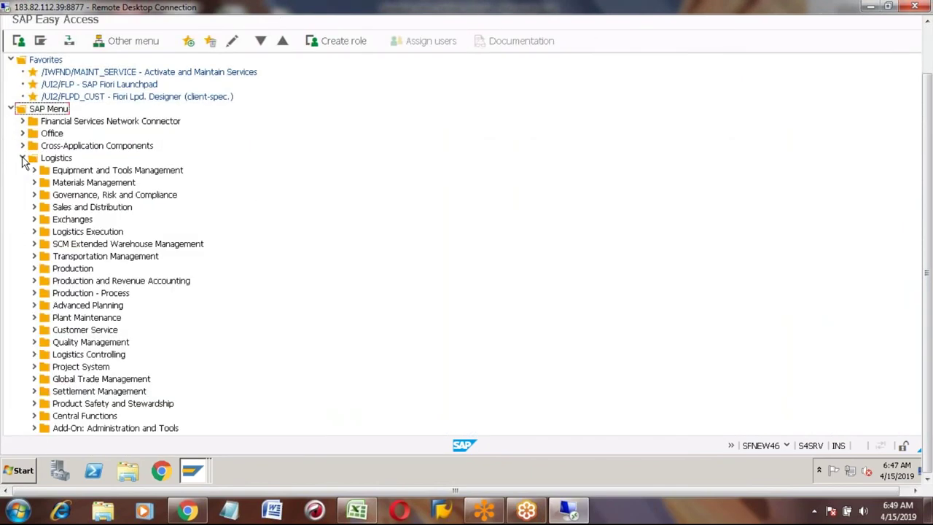
{"action": "left_click", "coordinate": [35, 269]}
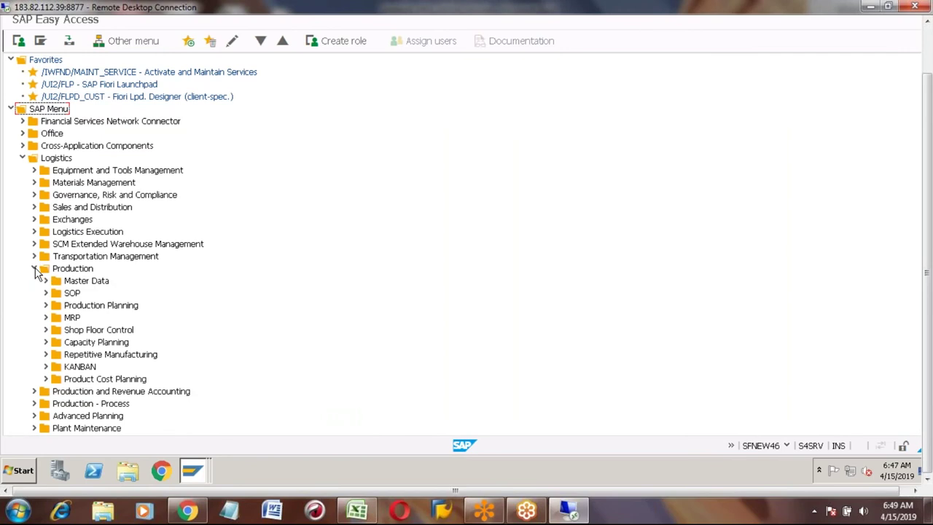
{"action": "left_click", "coordinate": [46, 330]}
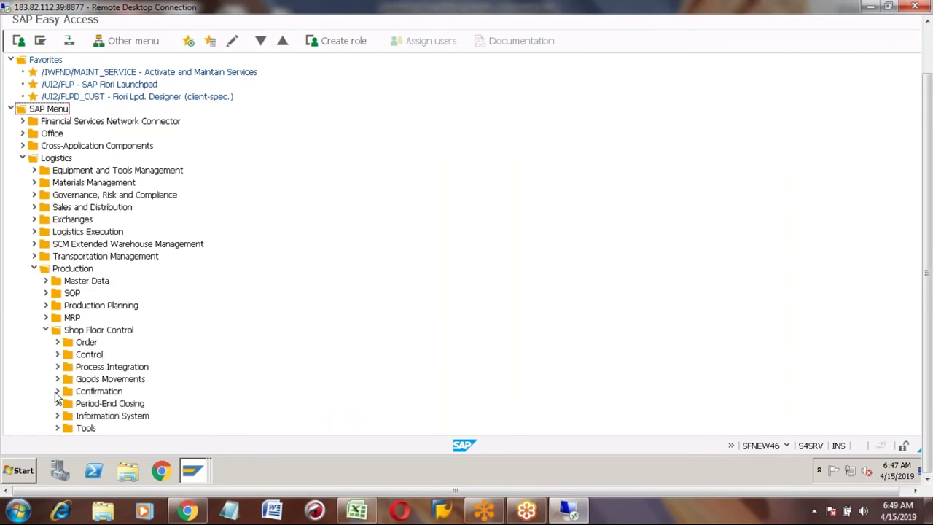
Expand Confirmation, Enter and For Operation under Shop Floor Control and select the CO11N - Time Ticket entry
{"action": "left_click", "coordinate": [87, 394]}
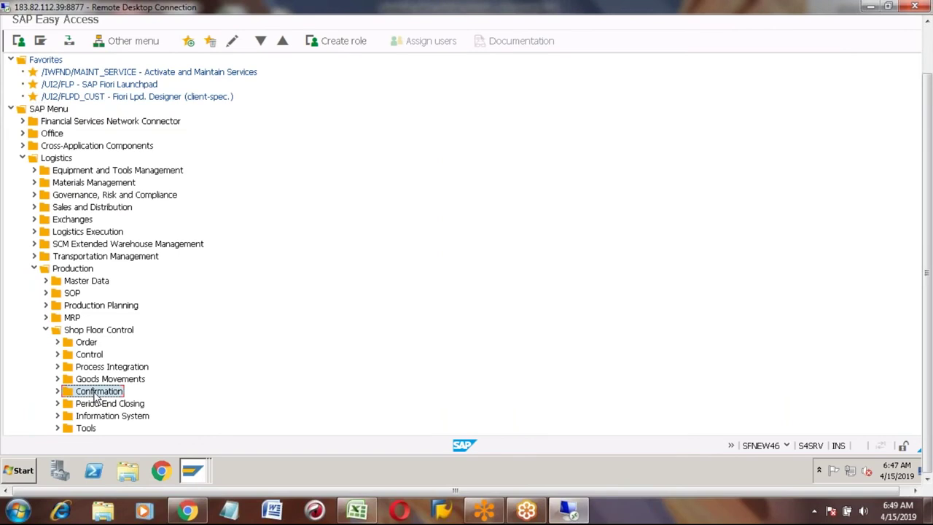
{"action": "left_click", "coordinate": [58, 392]}
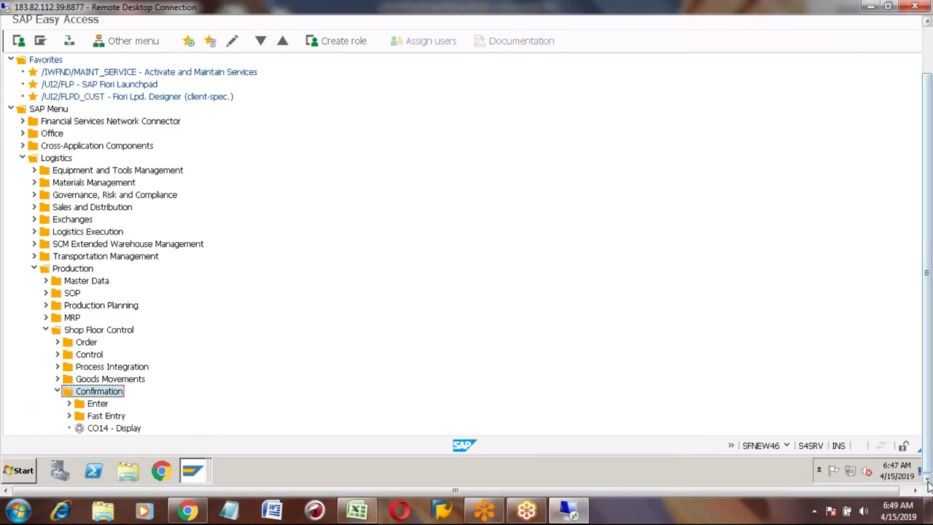
{"action": "left_click", "coordinate": [73, 405]}
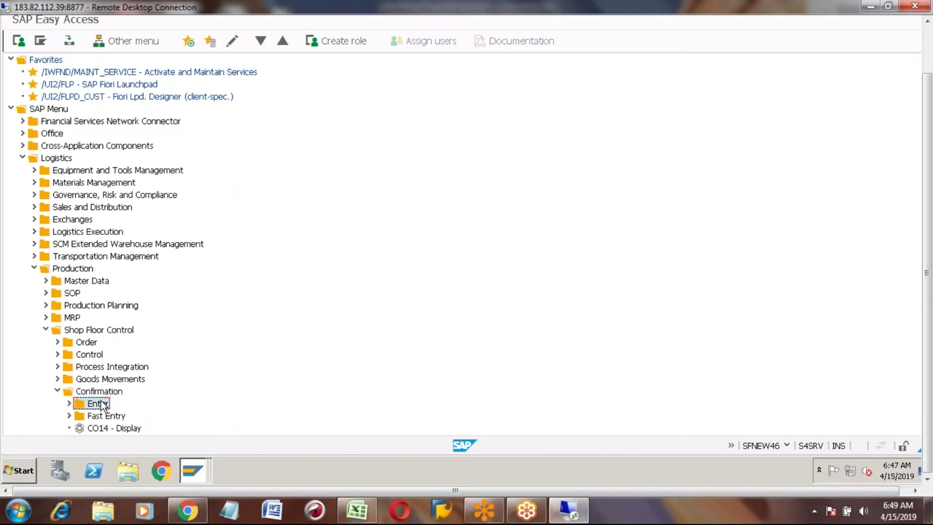
{"action": "left_click", "coordinate": [71, 404]}
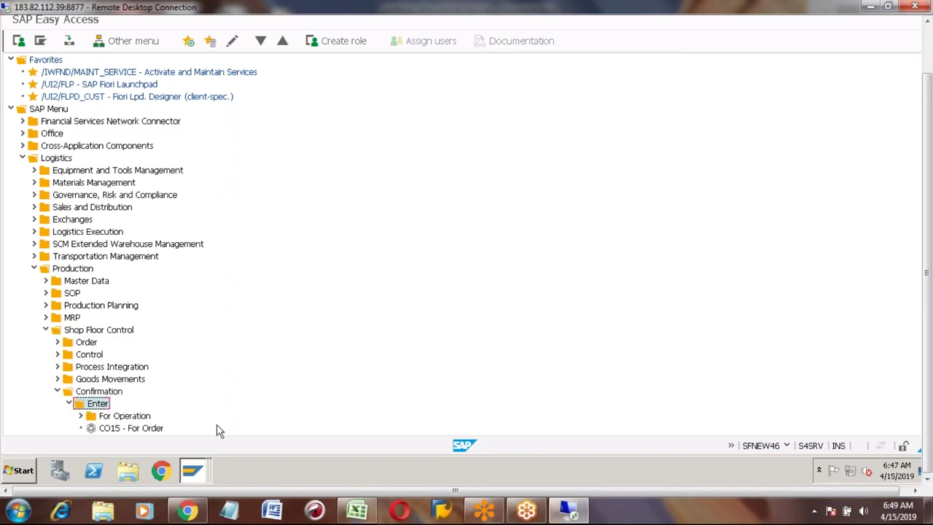
{"action": "left_click", "coordinate": [124, 417]}
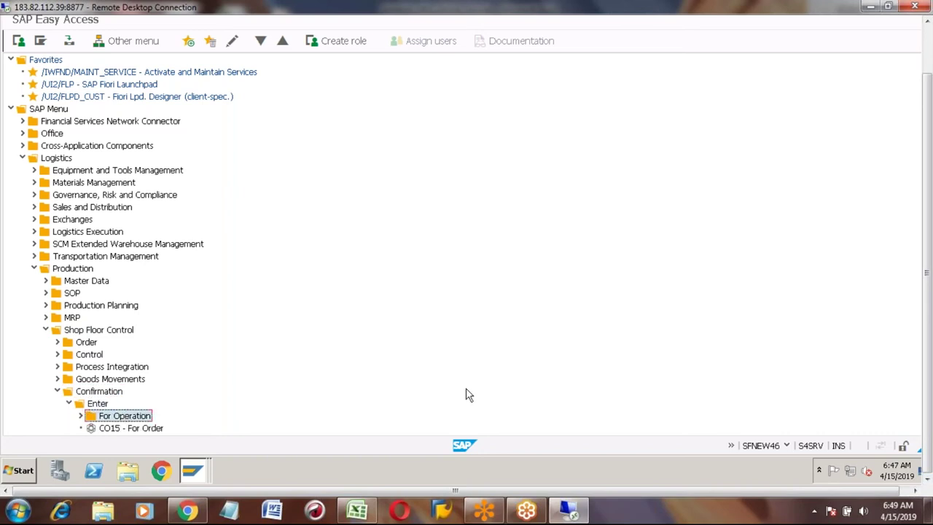
{"action": "left_click", "coordinate": [916, 492]}
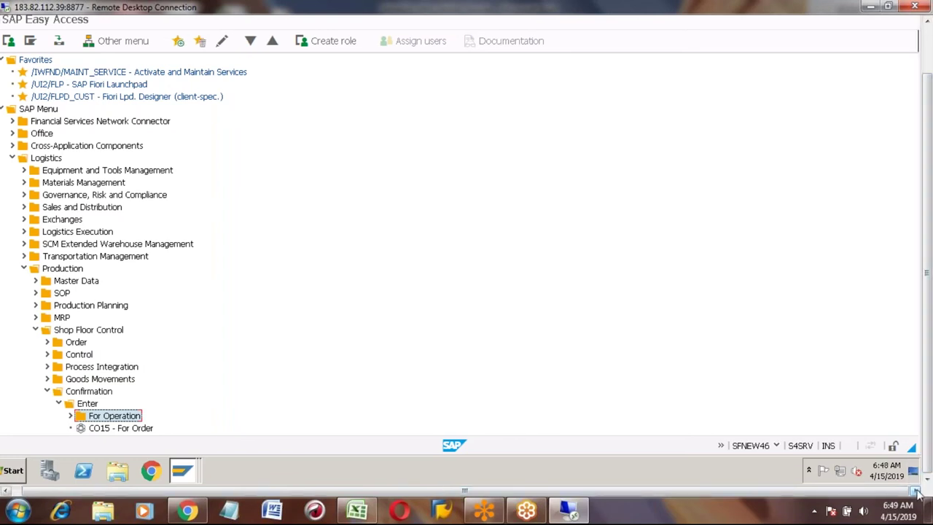
{"action": "left_click", "coordinate": [71, 417]}
{"action": "left_click", "coordinate": [161, 430]}
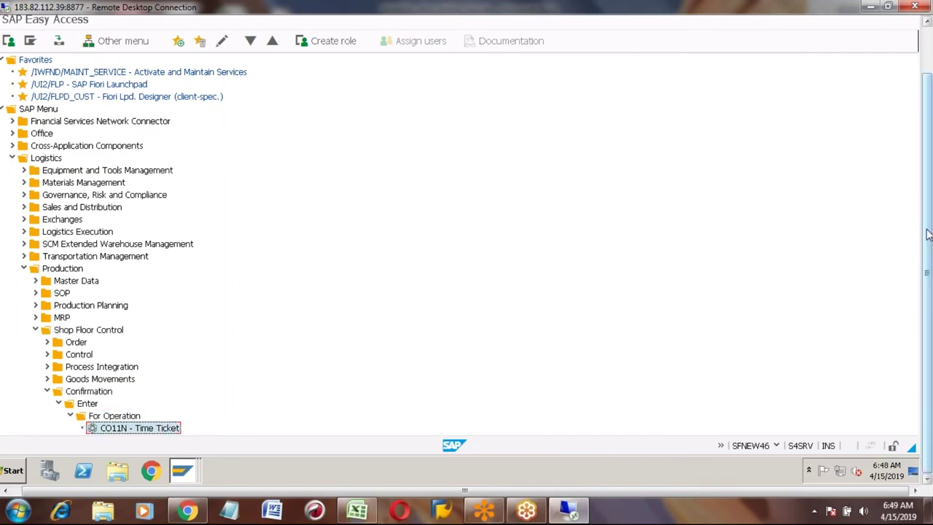
Open the CO11N - Time Ticket transaction from the SAP menu
{"action": "left_click", "coordinate": [772, 240]}
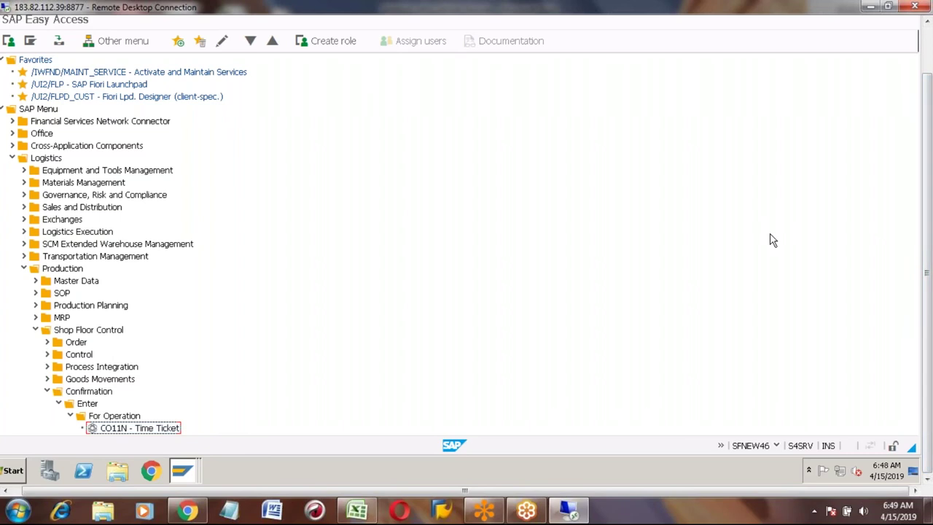
{"action": "left_click", "coordinate": [929, 37]}
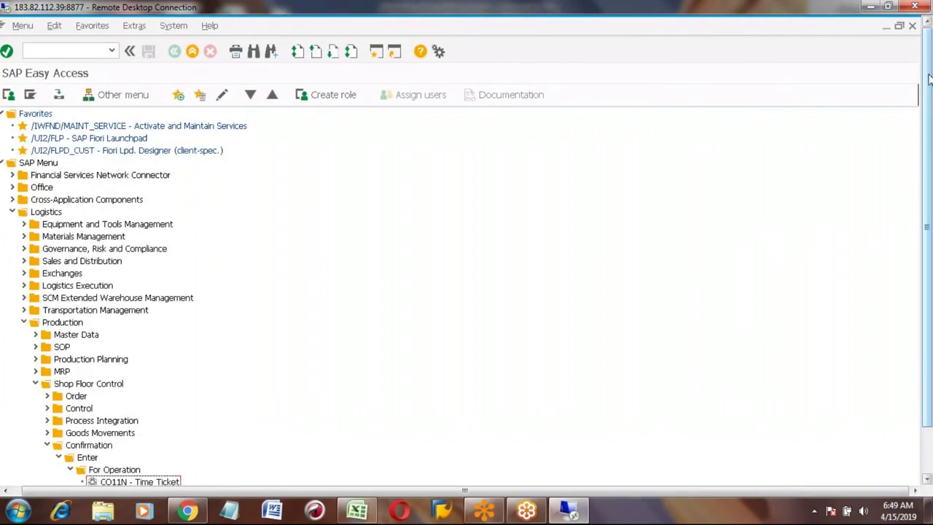
{"action": "scroll", "coordinate": [930, 263], "scroll_direction": "down", "scroll_amount": 1}
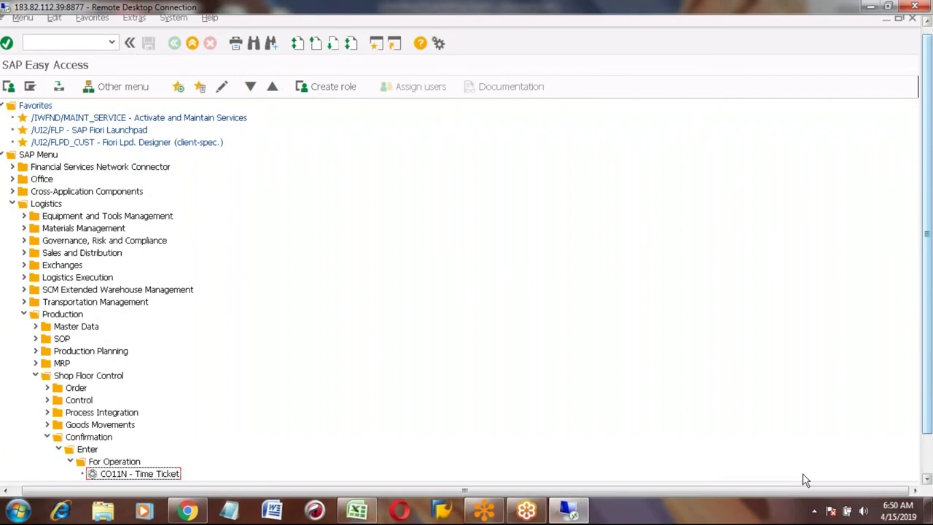
{"action": "left_click", "coordinate": [109, 477]}
{"action": "double_click", "coordinate": [109, 480]}
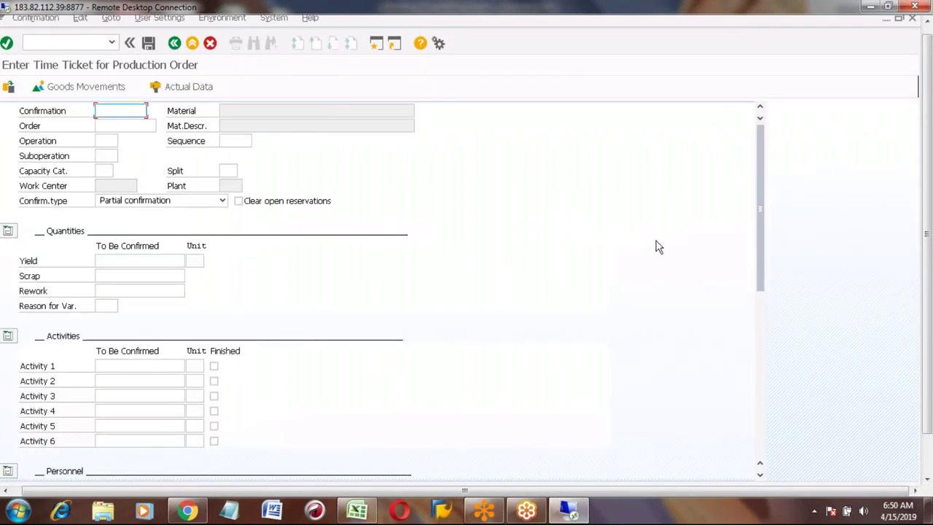
{"action": "left_click", "coordinate": [927, 34]}
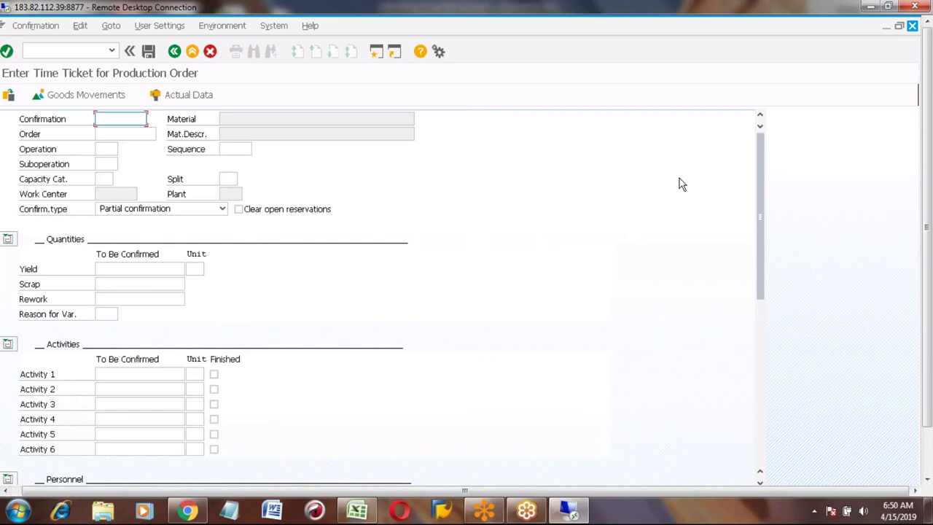
Copy the HONDA_CAR order number from the Production Order Change operation overview for use in the time ticket
{"action": "left_click", "coordinate": [112, 134]}
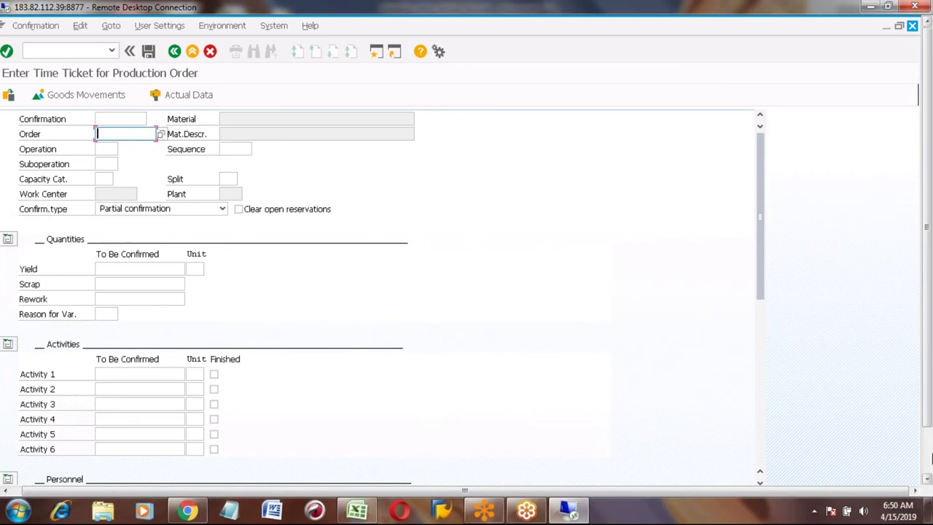
{"action": "left_click", "coordinate": [927, 461]}
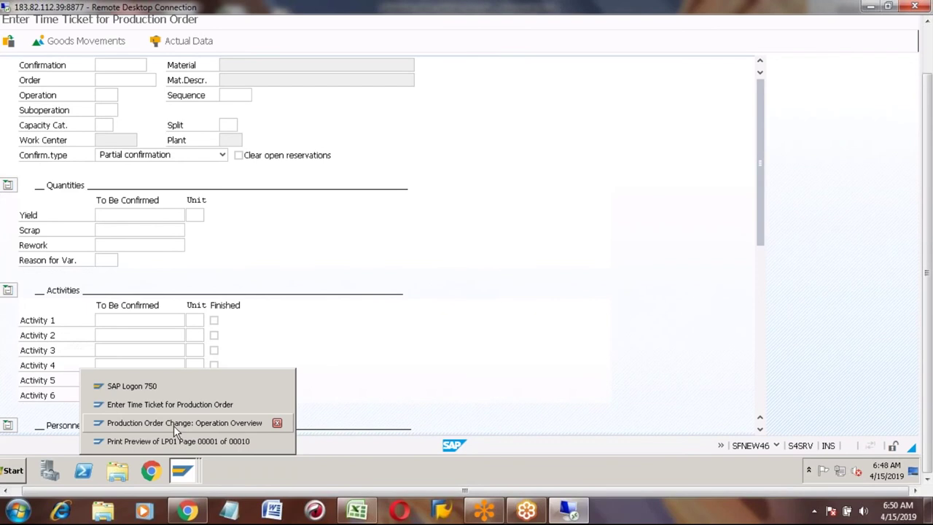
{"action": "left_click", "coordinate": [174, 424]}
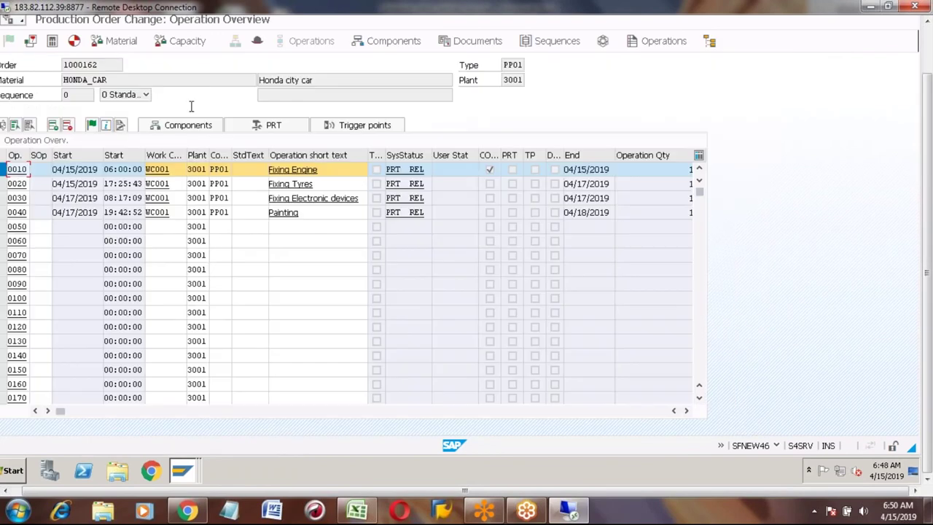
{"action": "left_click", "coordinate": [111, 64]}
{"action": "double_click", "coordinate": [72, 65]}
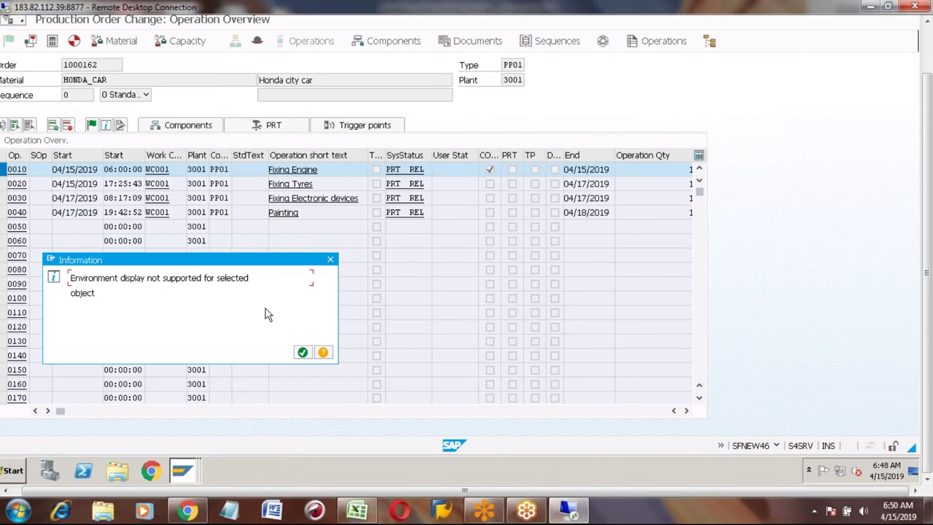
{"action": "left_click", "coordinate": [330, 259]}
{"action": "left_click", "coordinate": [104, 63]}
{"action": "key", "text": "shift+Left"}
{"action": "key", "text": "shift+Left"}
{"action": "key", "text": "shift+Left"}
{"action": "key", "text": "shift+Left"}
{"action": "key", "text": "shift+Left"}
{"action": "key", "text": "shift+Left"}
{"action": "key", "text": "shift+Left"}
{"action": "key", "text": "ctrl+c"}
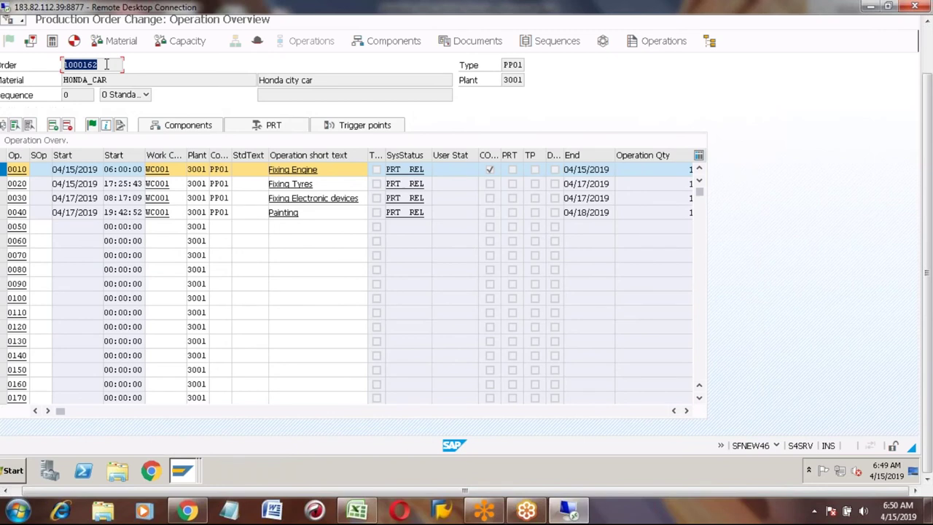
{"action": "left_click", "coordinate": [106, 64]}
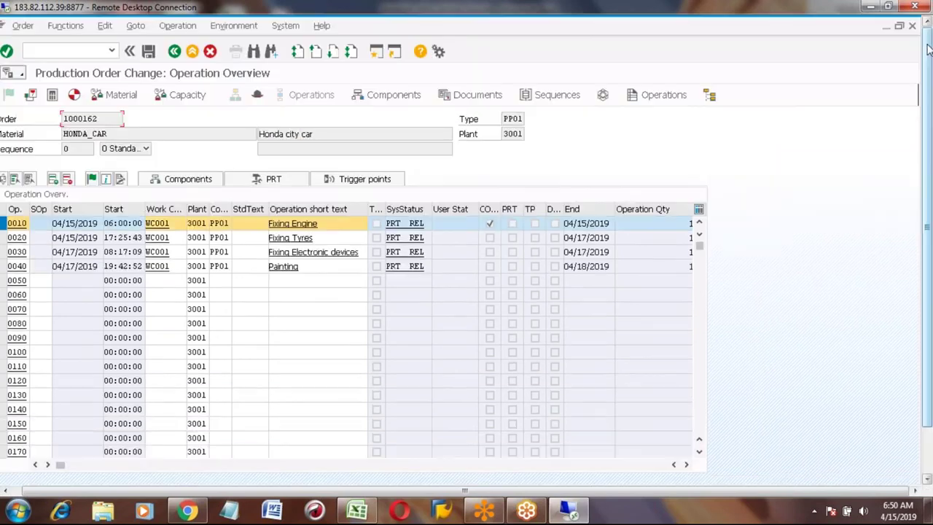
Leave the production order change transaction and return that session to SAP Easy Access
{"action": "key", "text": "alt+Tab"}
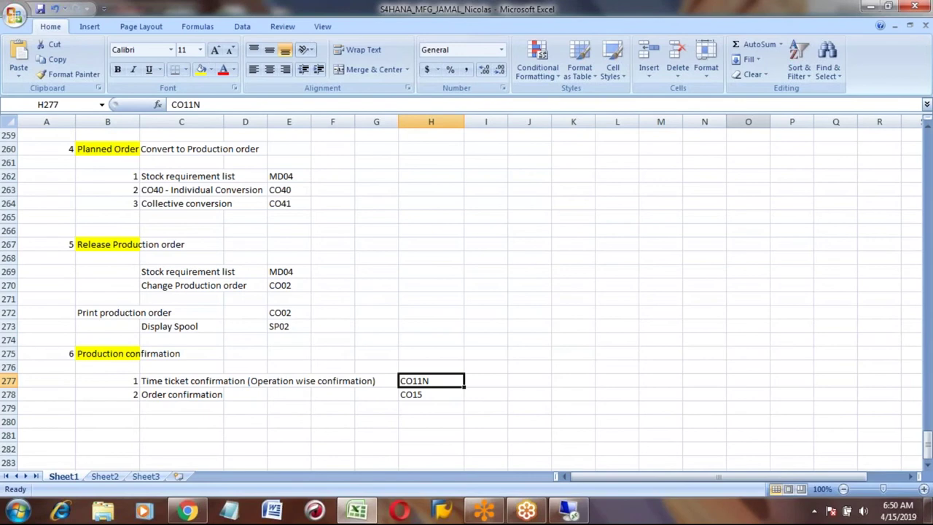
{"action": "key", "text": "alt+Tab"}
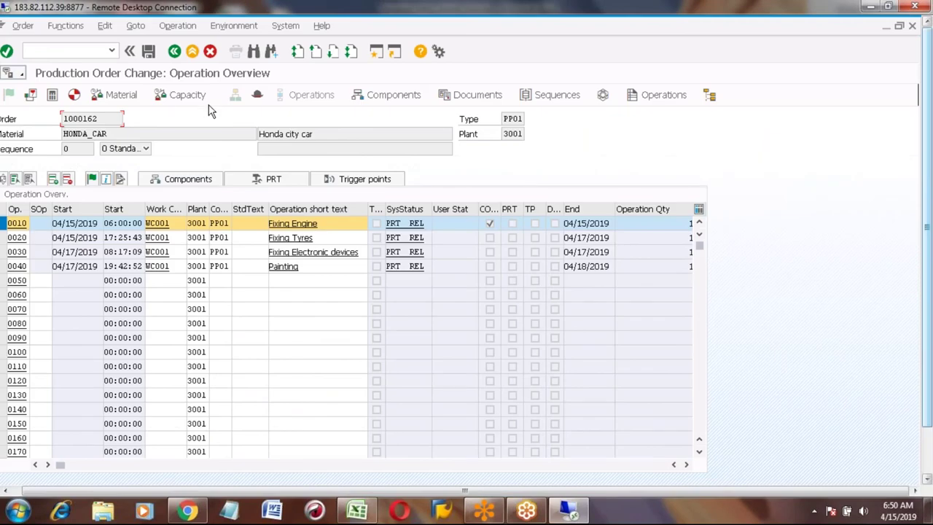
{"action": "left_click", "coordinate": [194, 54]}
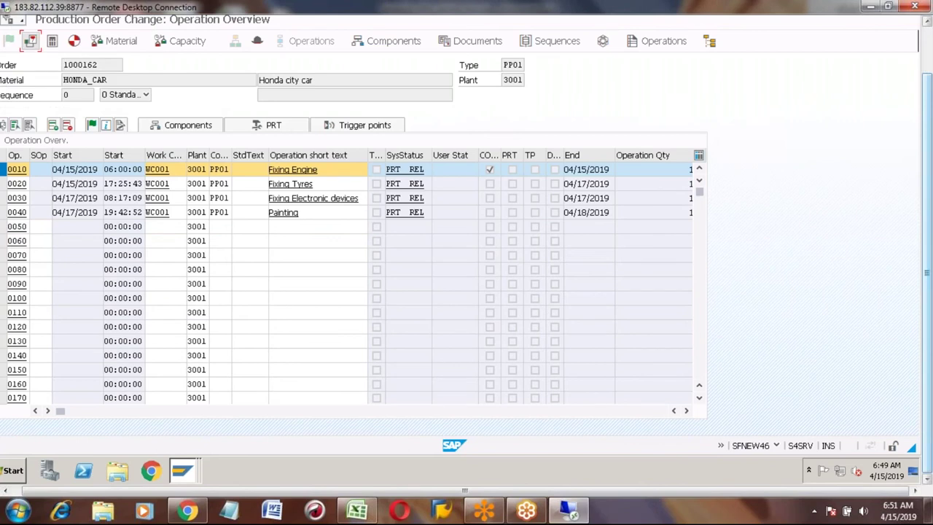
{"action": "left_click", "coordinate": [927, 38]}
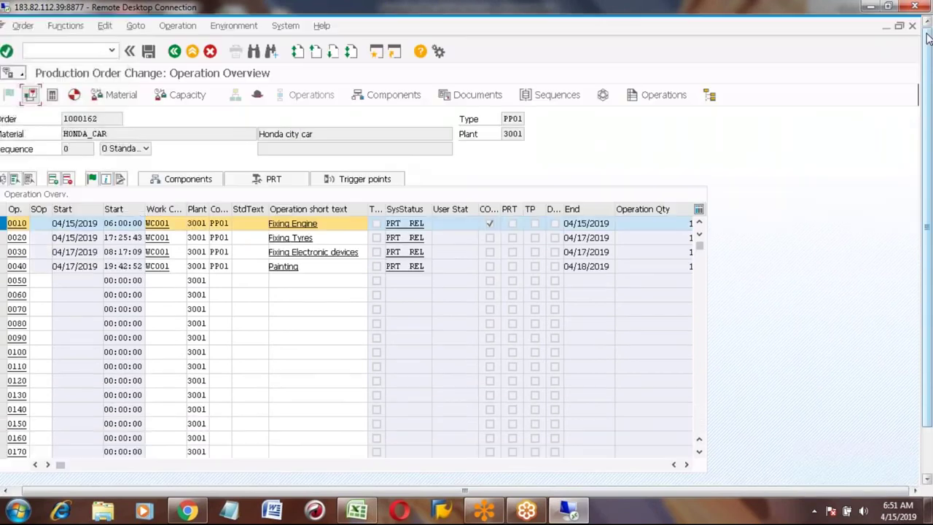
{"action": "left_click", "coordinate": [193, 52]}
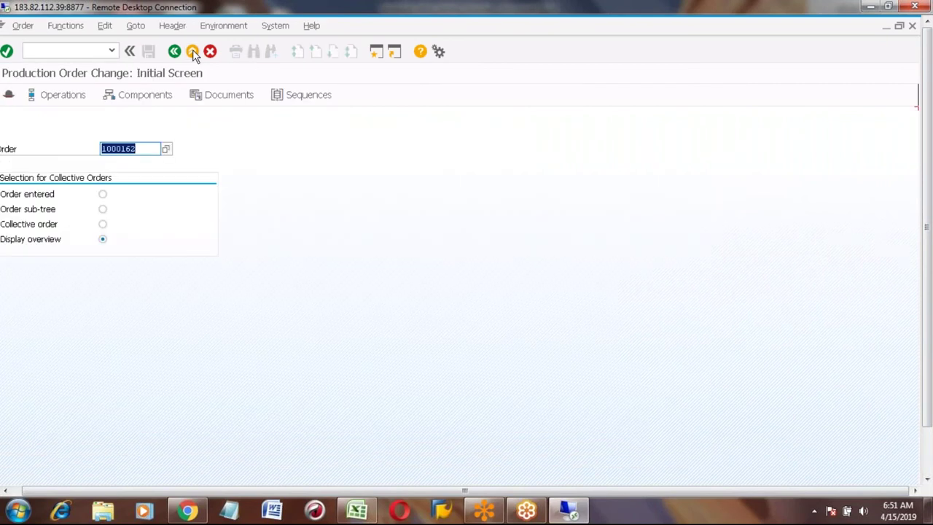
{"action": "left_click", "coordinate": [193, 52]}
Enter the copied production order number and operation 0010 in the Enter Time Ticket for Production Order session
{"action": "left_click", "coordinate": [927, 464]}
{"action": "mouse_move", "coordinate": [183, 470]}
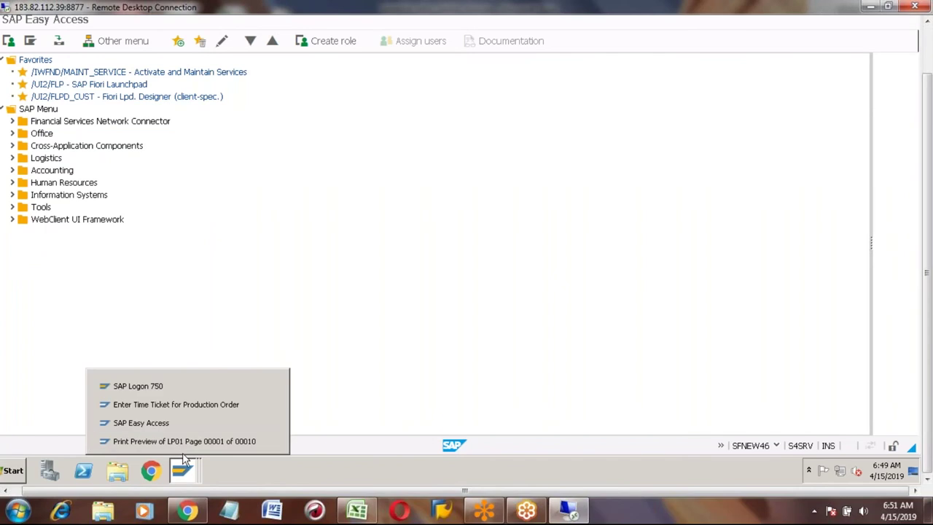
{"action": "left_click", "coordinate": [188, 403]}
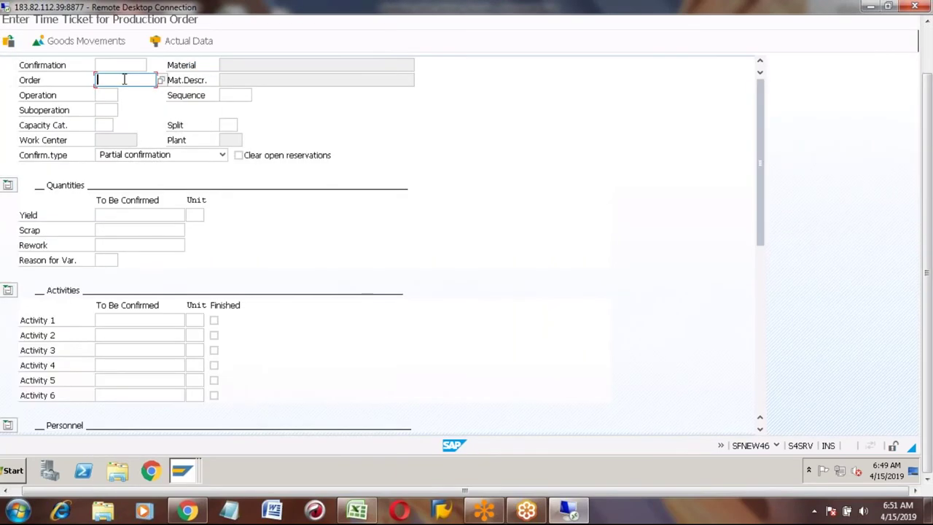
{"action": "key", "text": "ctrl+v"}
{"action": "left_click", "coordinate": [930, 46]}
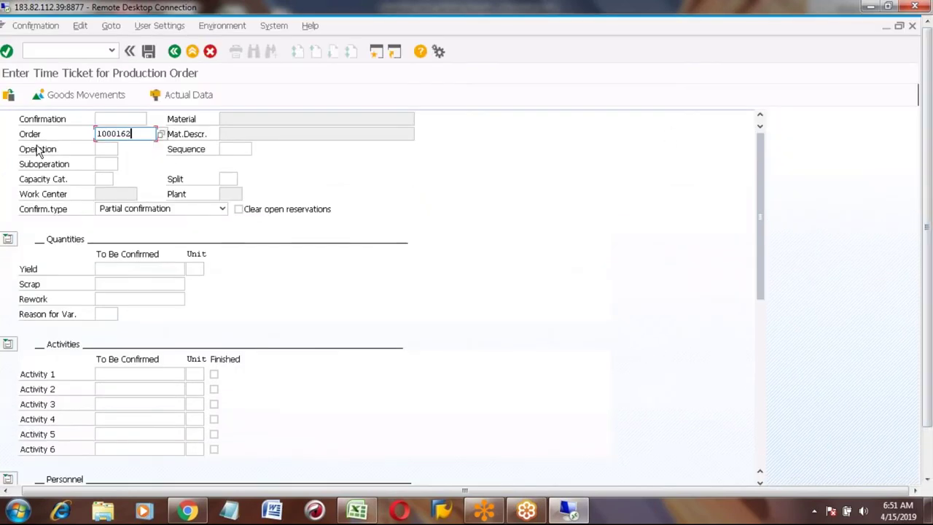
{"action": "left_click", "coordinate": [40, 149]}
{"action": "left_click", "coordinate": [102, 150]}
{"action": "type", "text": "0010"}
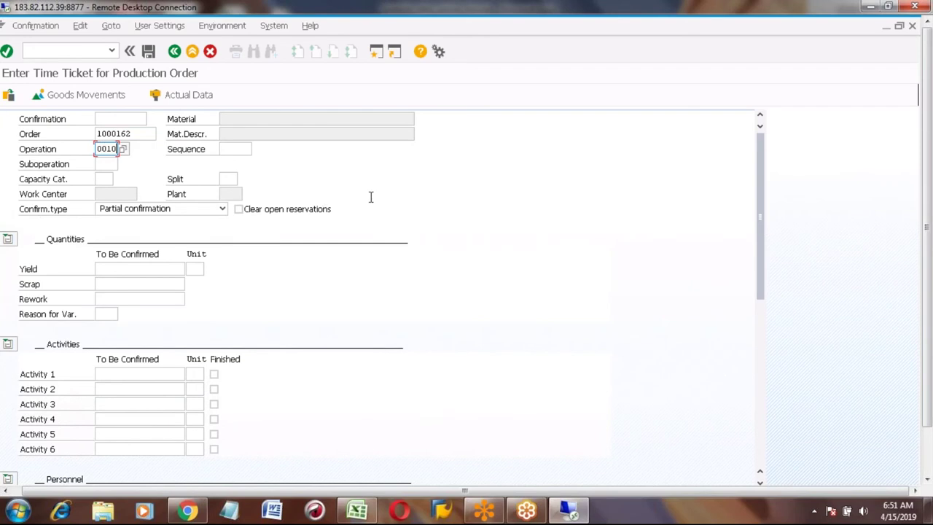
{"action": "left_click", "coordinate": [101, 149]}
Start CO03 in a new session and display the operation overview of the HONDA_CAR production order
{"action": "left_click", "coordinate": [375, 53]}
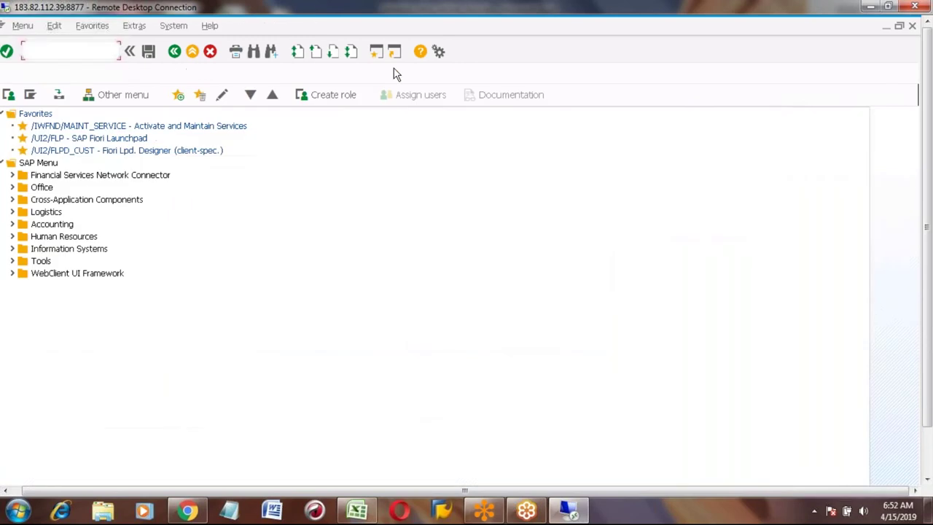
{"action": "type", "text": "co"}
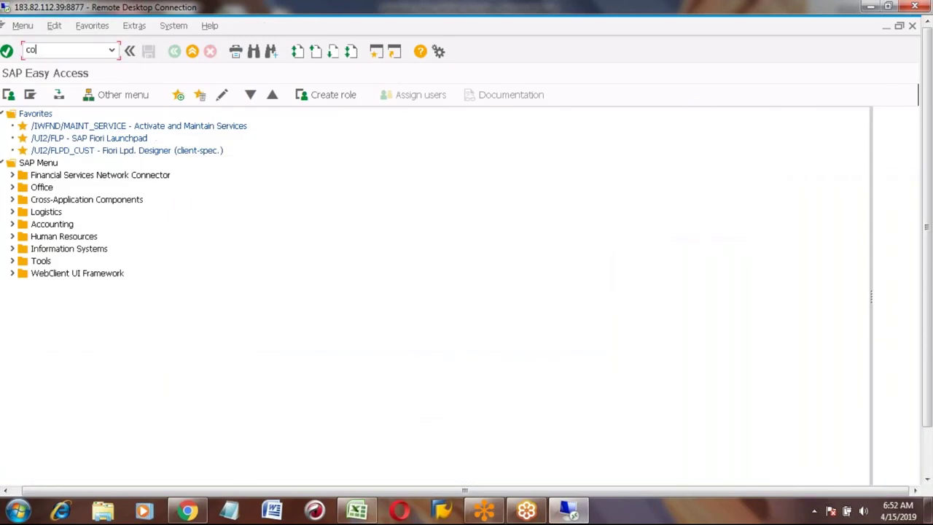
{"action": "key", "text": "BackSpace"}
{"action": "key", "text": "BackSpace"}
{"action": "type", "text": "CO03"}
{"action": "key", "text": "Return"}
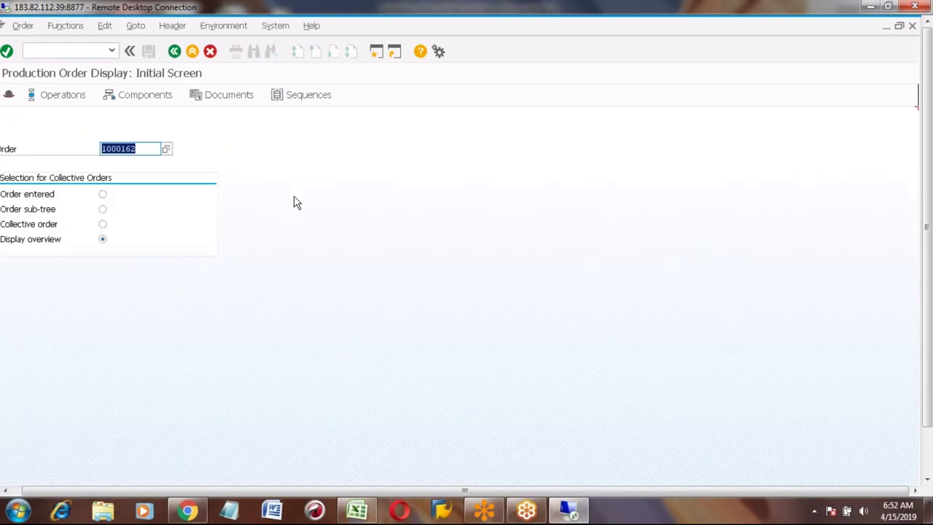
{"action": "key", "text": "Return"}
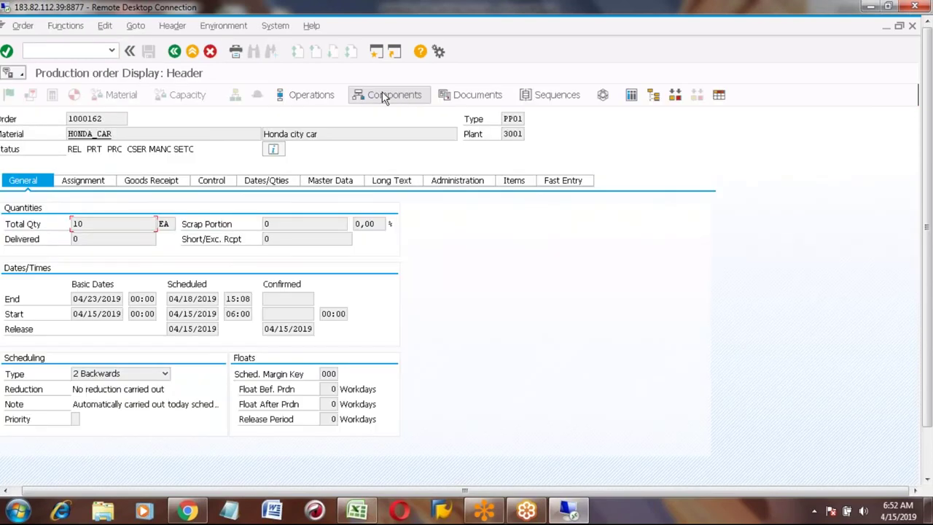
{"action": "left_click", "coordinate": [308, 95]}
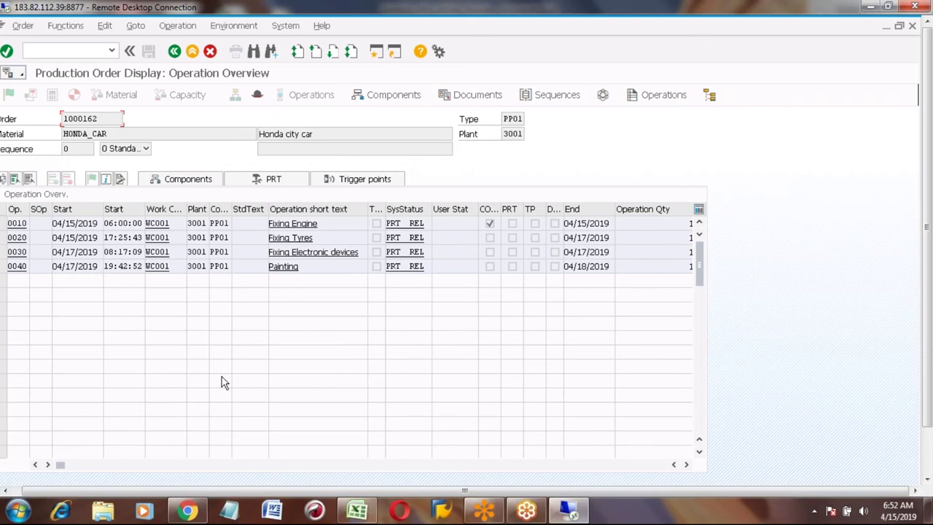
Examine operation 0010 and its operation short text in the production order's operation overview
{"action": "left_click", "coordinate": [17, 223]}
{"action": "left_click", "coordinate": [334, 226]}
{"action": "key", "text": "shift+Left"}
{"action": "key", "text": "shift+Left"}
{"action": "key", "text": "shift+Left"}
{"action": "key", "text": "shift+Left"}
{"action": "key", "text": "shift+Left"}
{"action": "key", "text": "shift+Left"}
{"action": "key", "text": "shift+Left"}
{"action": "key", "text": "shift+Left"}
{"action": "key", "text": "shift+Left"}
{"action": "key", "text": "shift+Left"}
{"action": "key", "text": "shift+Left"}
{"action": "key", "text": "shift+Left"}
{"action": "key", "text": "shift+Left"}
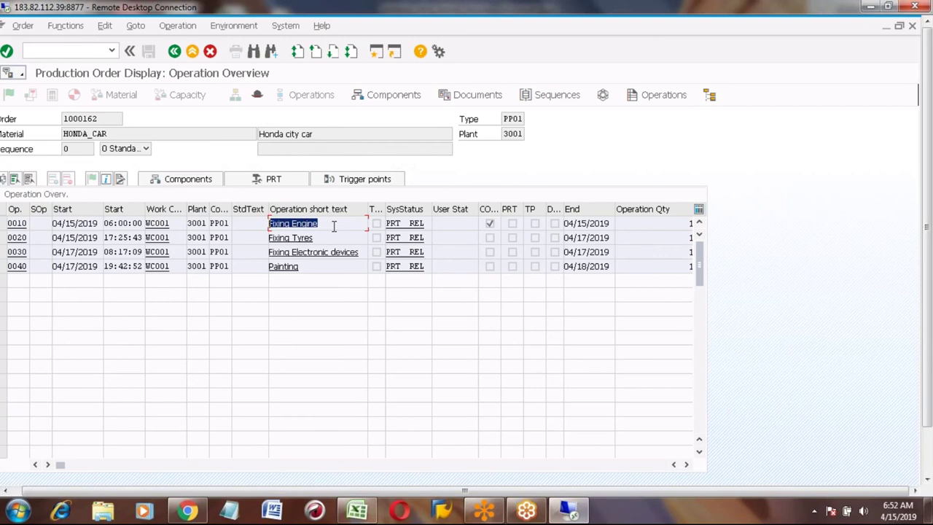
Switch back to the Enter Time Ticket for Production Order session and load the order data for operation 0010
{"action": "left_click", "coordinate": [927, 460]}
{"action": "mouse_move", "coordinate": [190, 472]}
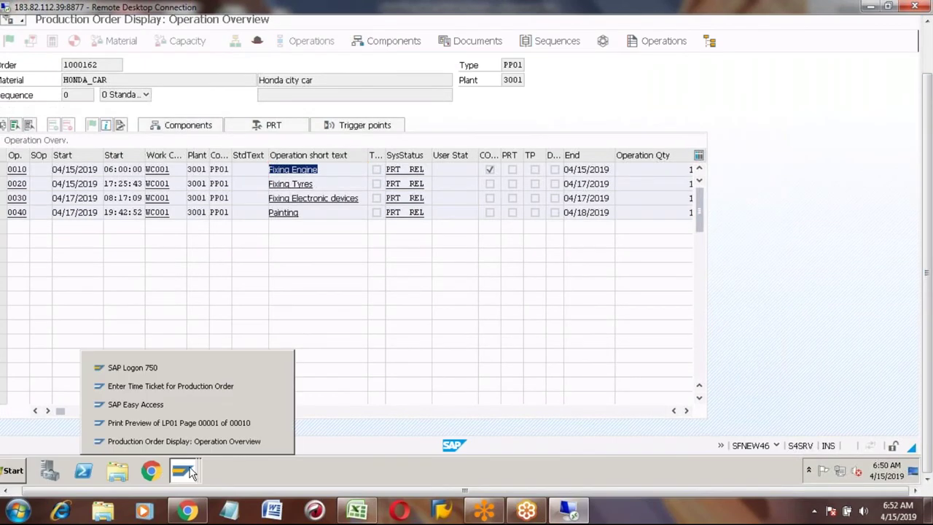
{"action": "left_click", "coordinate": [173, 385]}
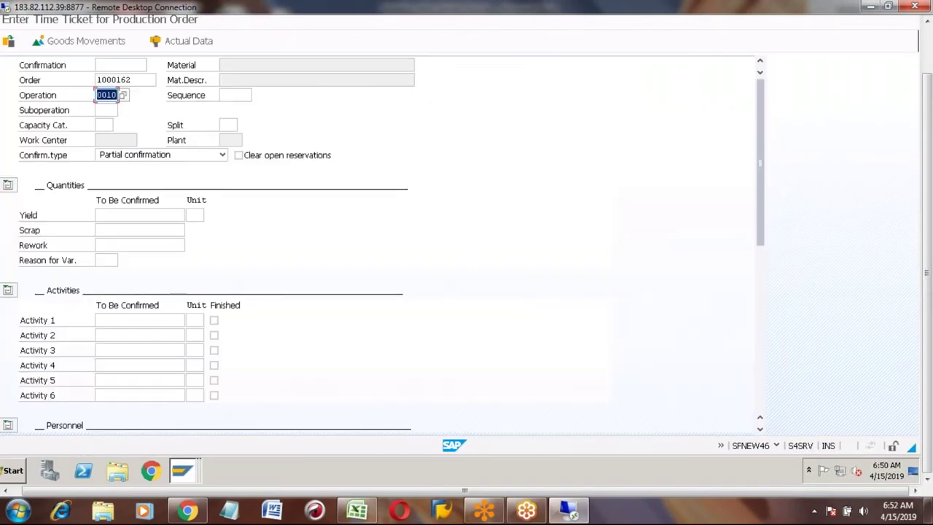
{"action": "left_click", "coordinate": [927, 54]}
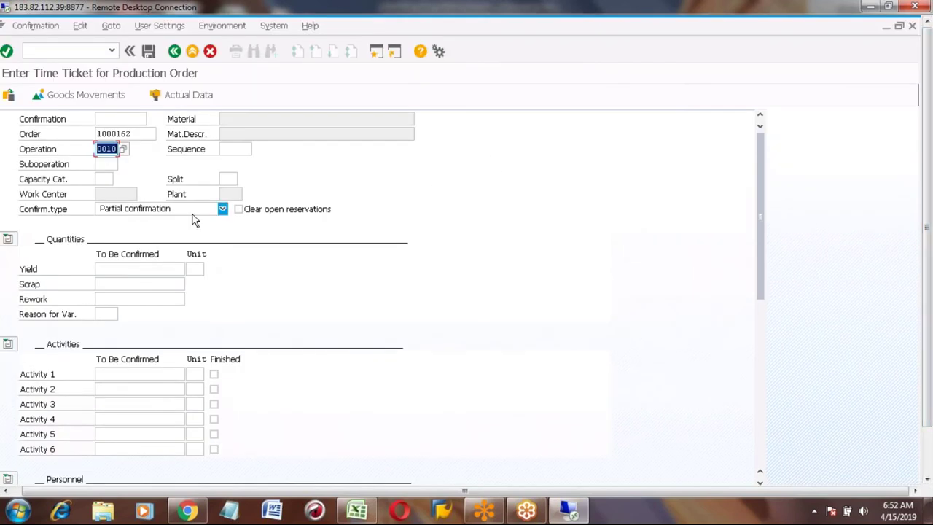
{"action": "key", "text": "Return"}
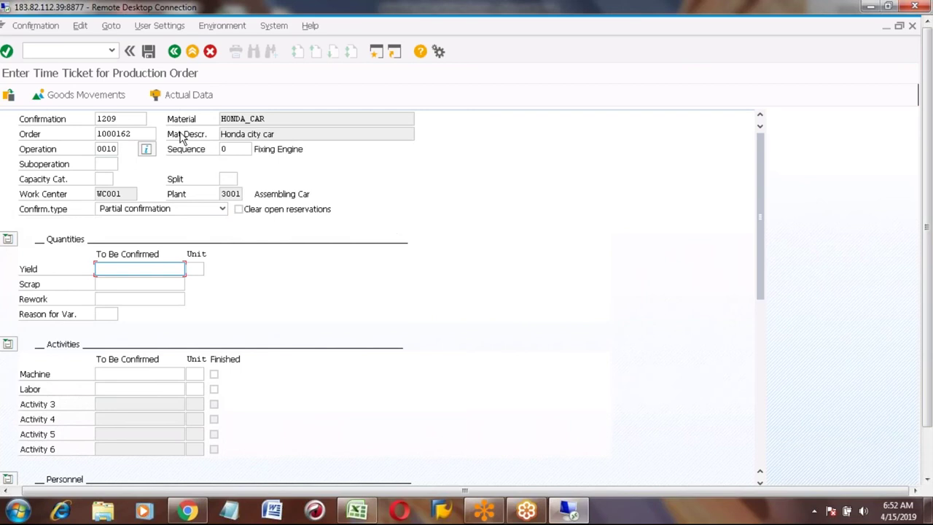
Check the material, material description, work center and plant loaded into the time ticket
{"action": "left_click", "coordinate": [288, 135]}
{"action": "left_click", "coordinate": [251, 118]}
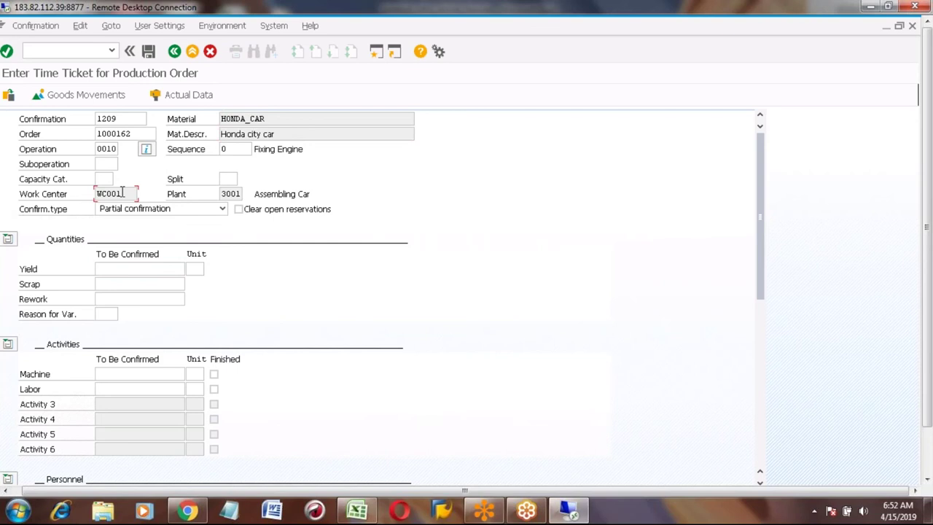
{"action": "left_click", "coordinate": [231, 193]}
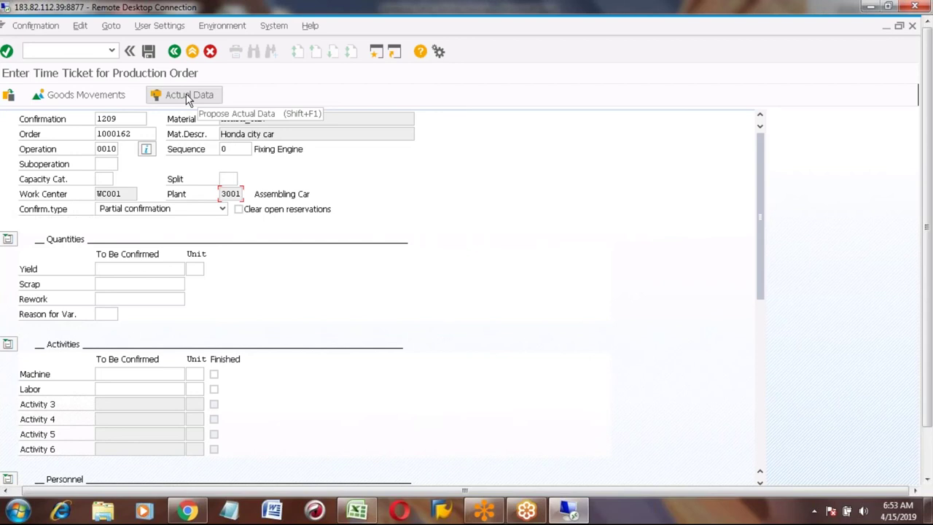
Propose the actual data for operation 0010 and change the yield to be confirmed to 5 EA
{"action": "left_click", "coordinate": [108, 269]}
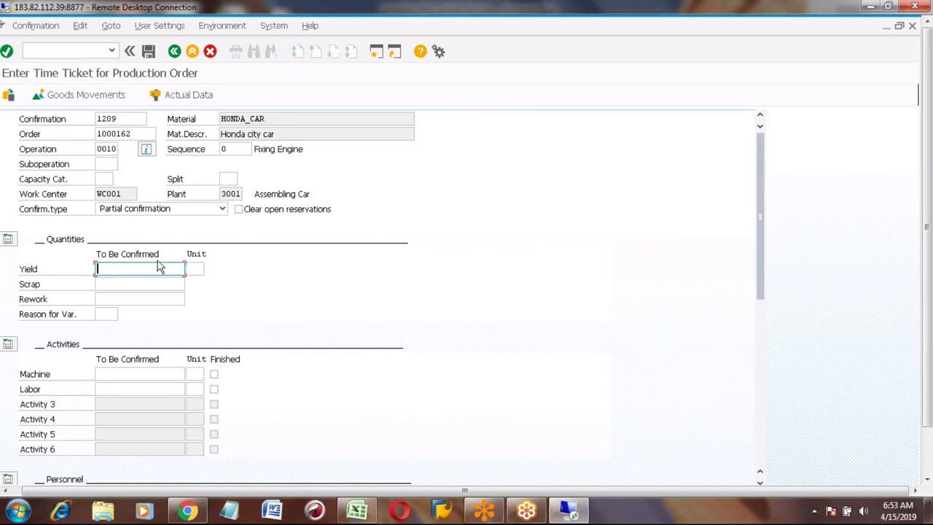
{"action": "left_click", "coordinate": [182, 99]}
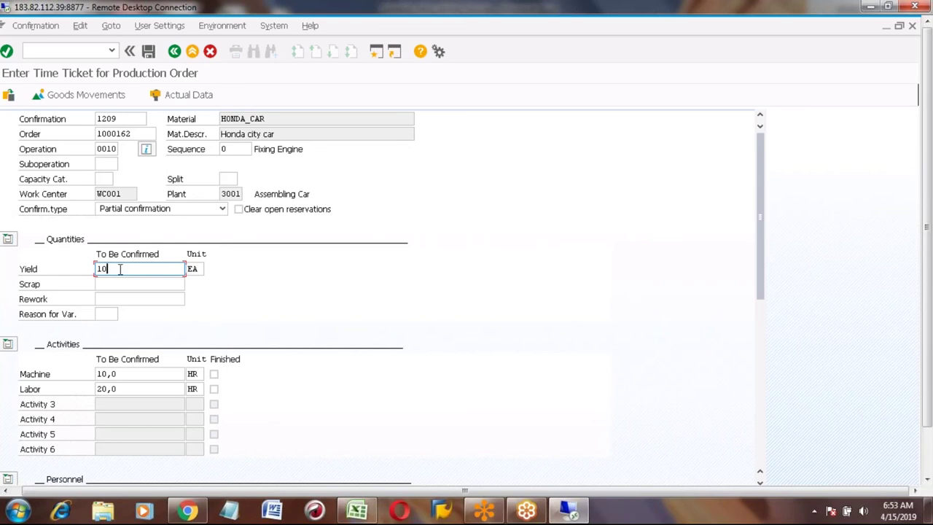
{"action": "key", "text": "BackSpace"}
{"action": "key", "text": "BackSpace"}
{"action": "type", "text": "5"}
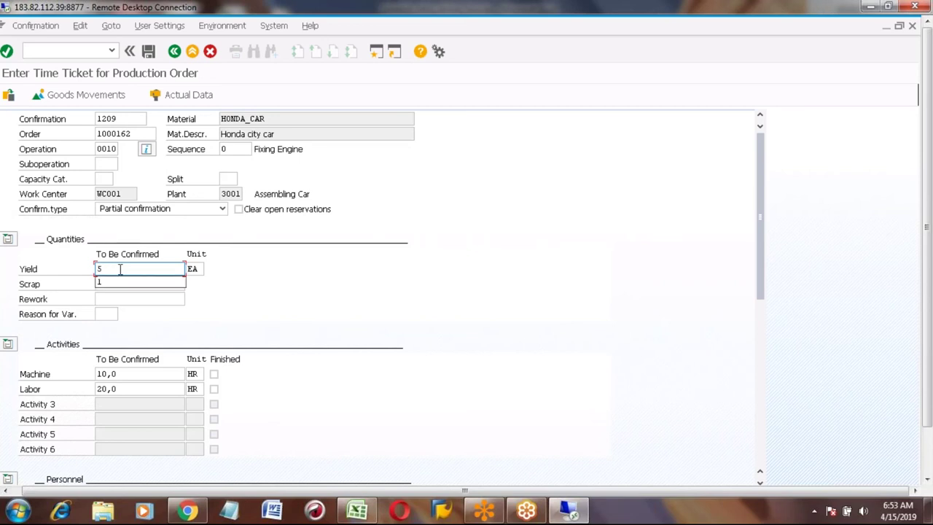
Confirm a yield of 5 EA for operation 0010, Fixing Engine, in the partial confirmation
{"action": "key", "text": "Return"}
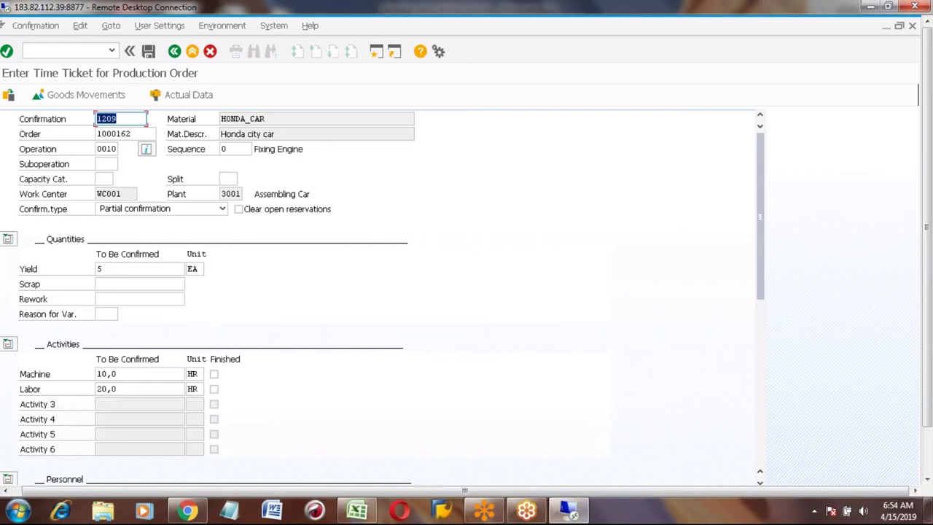
{"action": "left_click", "coordinate": [115, 269]}
{"action": "key", "text": "Return"}
{"action": "left_click", "coordinate": [111, 269]}
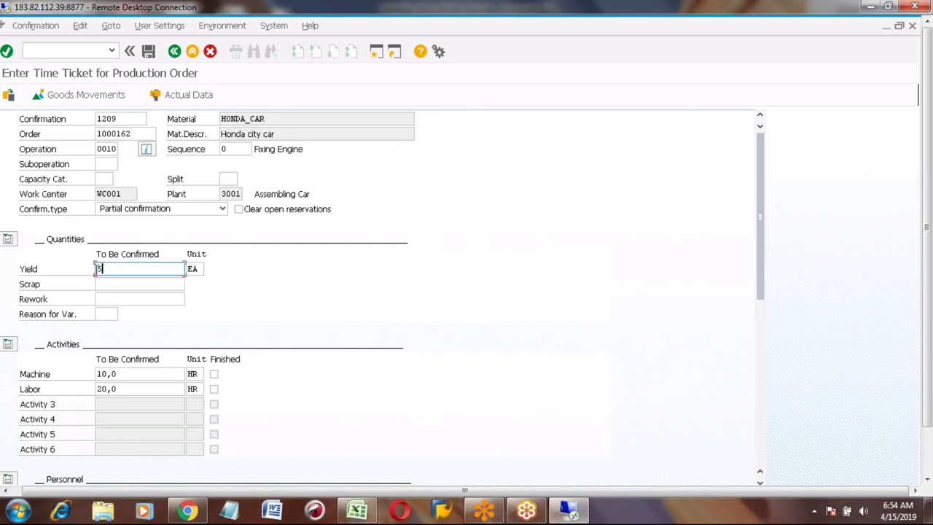
Set the machine activity to be confirmed to 6 HR
{"action": "left_click", "coordinate": [122, 374]}
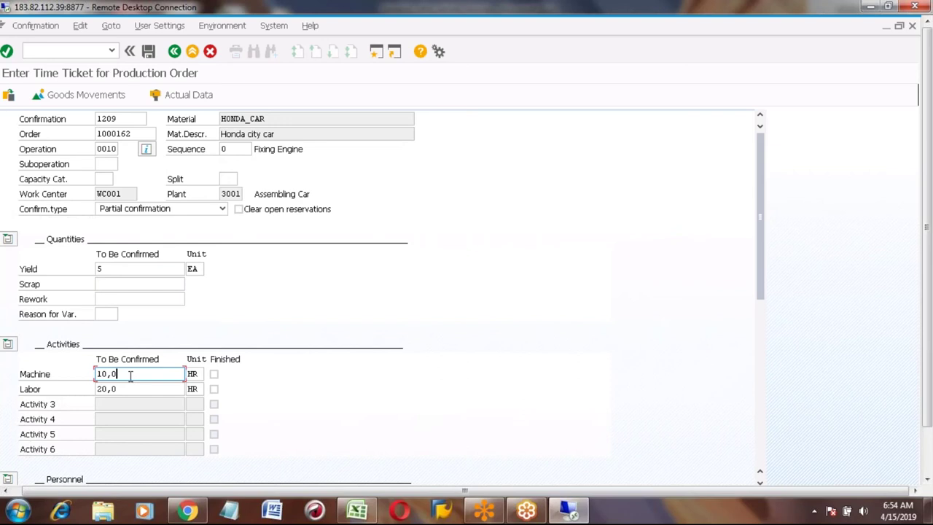
{"action": "key", "text": "BackSpace"}
{"action": "key", "text": "BackSpace"}
{"action": "key", "text": "BackSpace"}
{"action": "key", "text": "BackSpace"}
{"action": "type", "text": "6"}
Set the labor activity to be confirmed to 30 HR
{"action": "left_click", "coordinate": [127, 389]}
{"action": "key", "text": "BackSpace"}
{"action": "key", "text": "BackSpace"}
{"action": "key", "text": "BackSpace"}
{"action": "key", "text": "BackSpace"}
{"action": "type", "text": "30"}
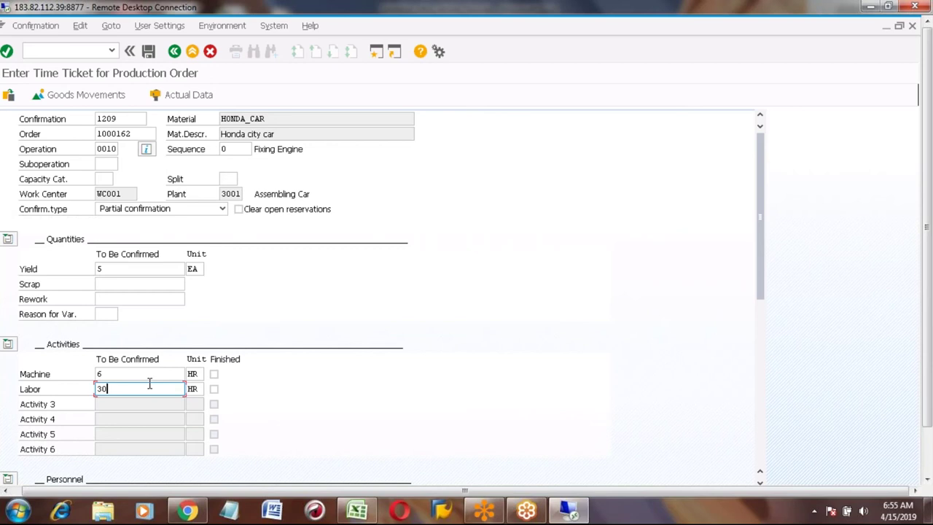
{"action": "left_click", "coordinate": [110, 269]}
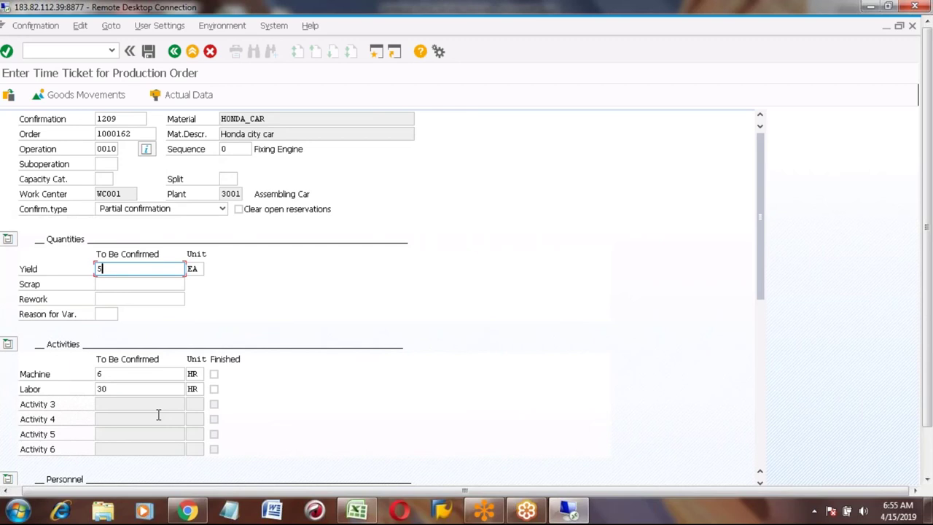
{"action": "left_click", "coordinate": [109, 373]}
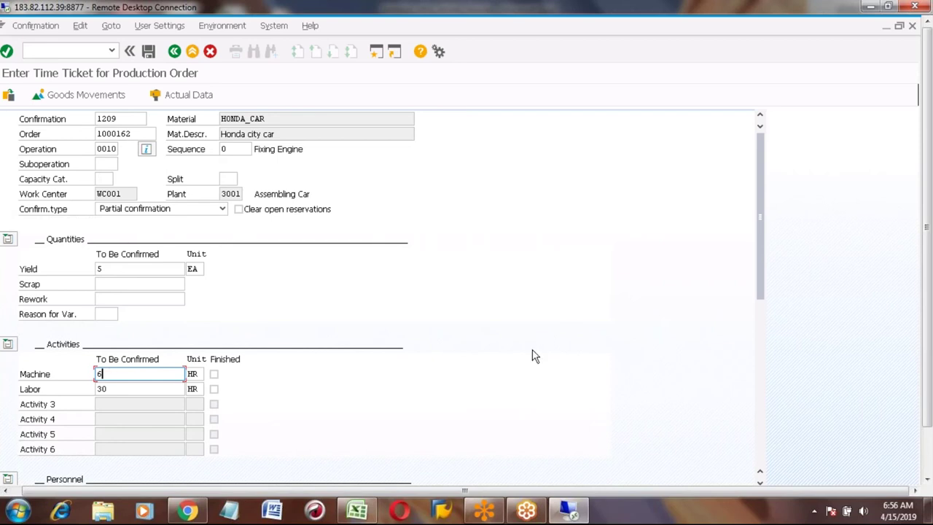
{"action": "left_click", "coordinate": [109, 269]}
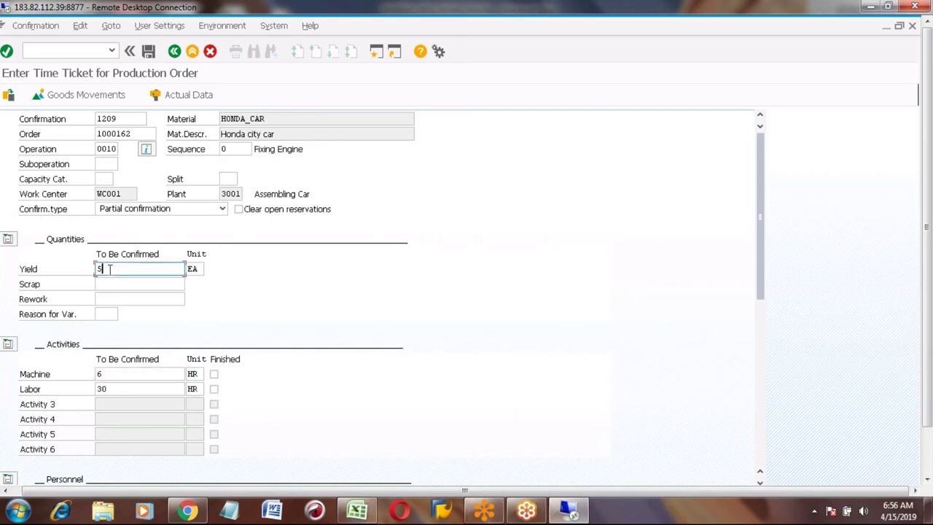
{"action": "left_click", "coordinate": [110, 375]}
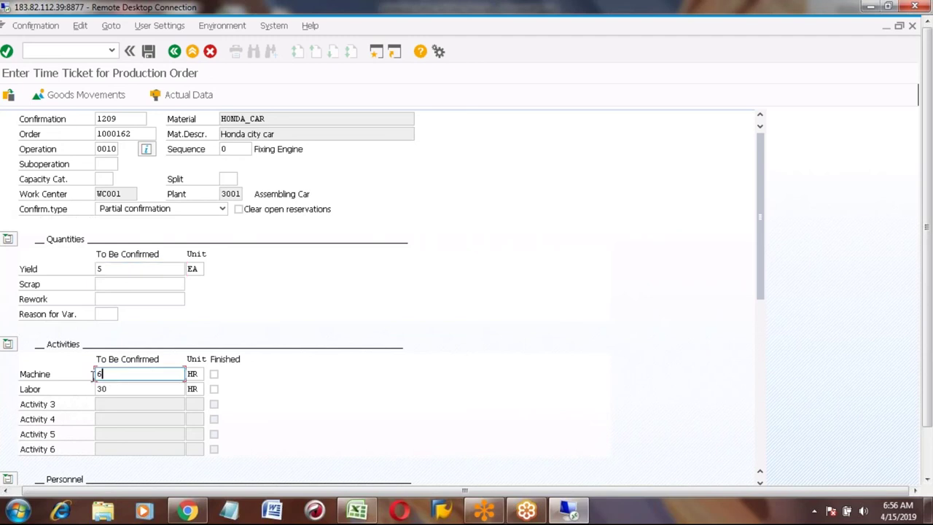
{"action": "left_click", "coordinate": [113, 389]}
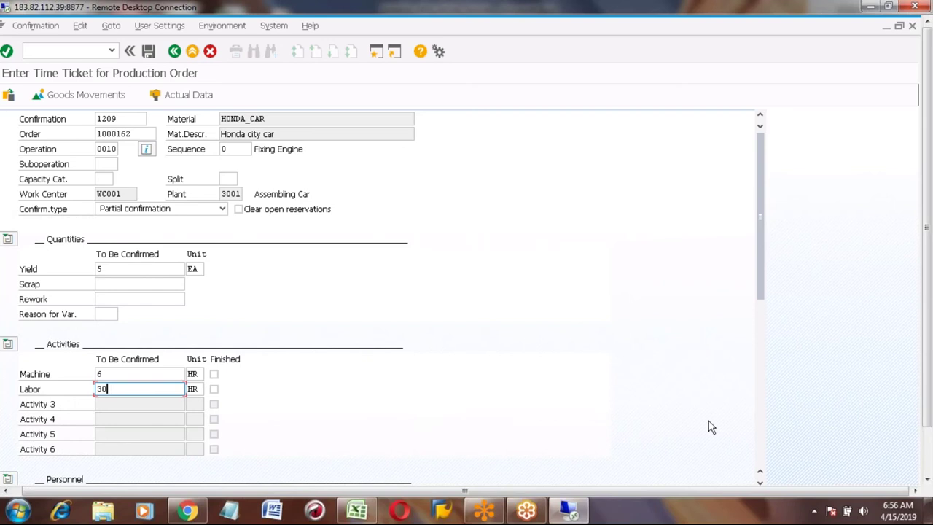
Examine the time ticket's personnel fields and the start and finish execution dates and times
{"action": "left_click", "coordinate": [758, 485]}
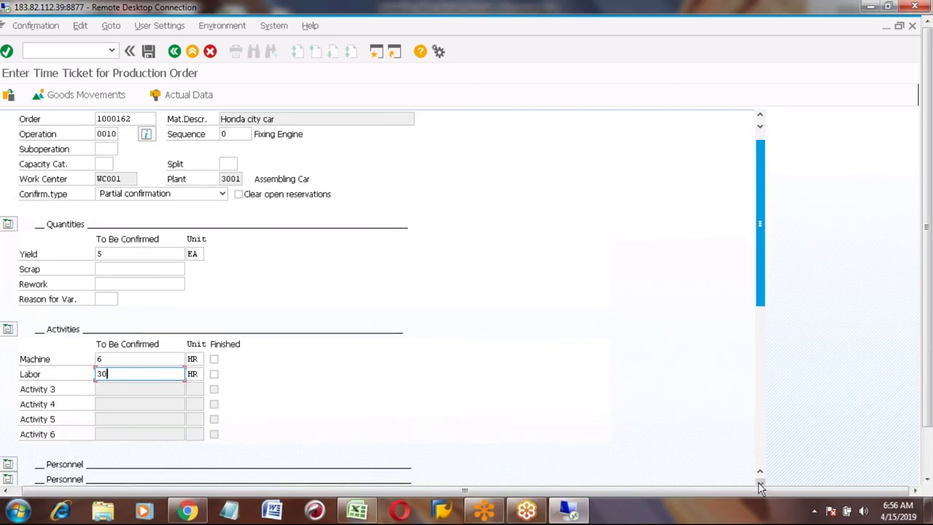
{"action": "left_click", "coordinate": [758, 484]}
{"action": "left_click", "coordinate": [758, 485]}
{"action": "left_click", "coordinate": [758, 485]}
{"action": "left_click", "coordinate": [759, 484]}
{"action": "left_click", "coordinate": [758, 484]}
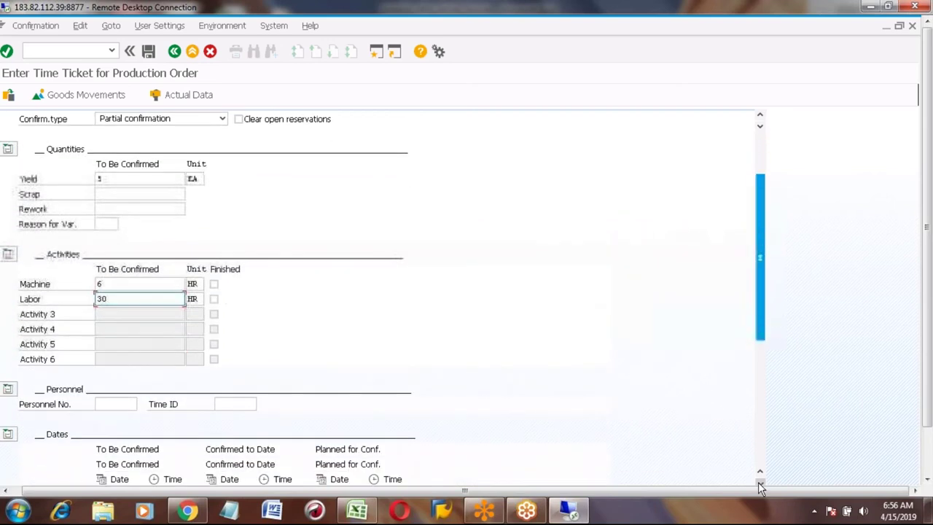
{"action": "left_click", "coordinate": [759, 485]}
{"action": "left_click", "coordinate": [758, 485]}
{"action": "scroll", "coordinate": [448, 392], "scroll_direction": "down", "scroll_amount": 4}
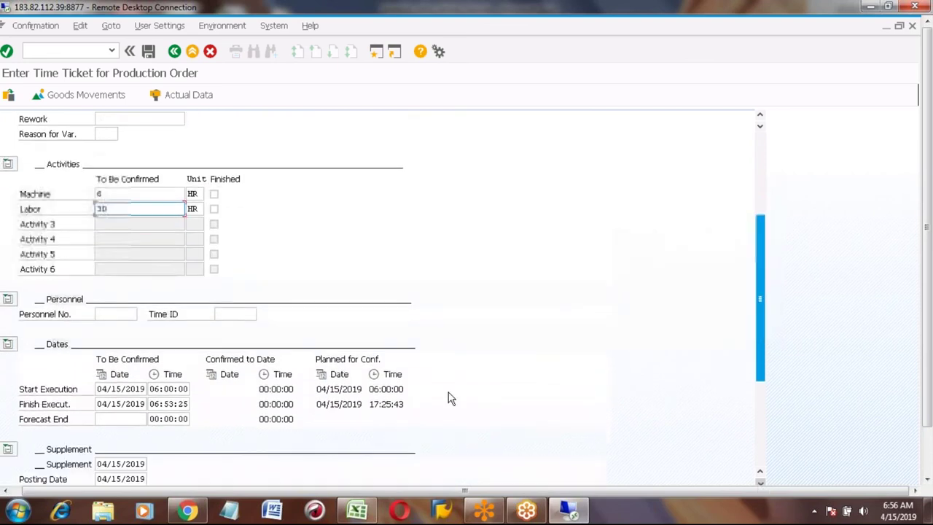
{"action": "scroll", "coordinate": [124, 289], "scroll_direction": "down", "scroll_amount": 5}
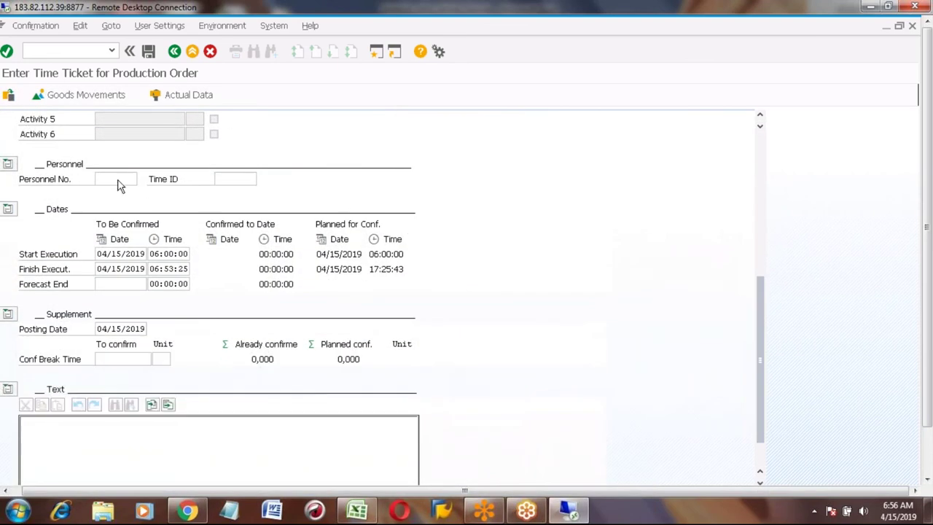
{"action": "left_click", "coordinate": [113, 178]}
{"action": "left_click", "coordinate": [113, 253]}
{"action": "left_click", "coordinate": [163, 255]}
{"action": "left_click", "coordinate": [160, 268]}
Enter the confirmation text "Extra labour used for arranging Engine"
{"action": "type", "text": "eX"}
{"action": "key", "text": "BackSpace"}
{"action": "key", "text": "BackSpace"}
{"action": "type", "text": "Extra labour used"}
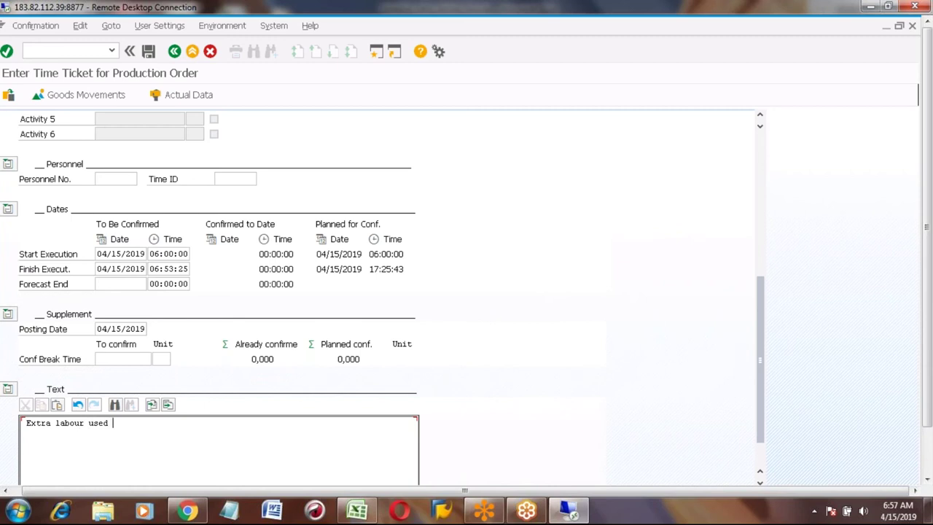
{"action": "type", "text": " for arranging Engine"}
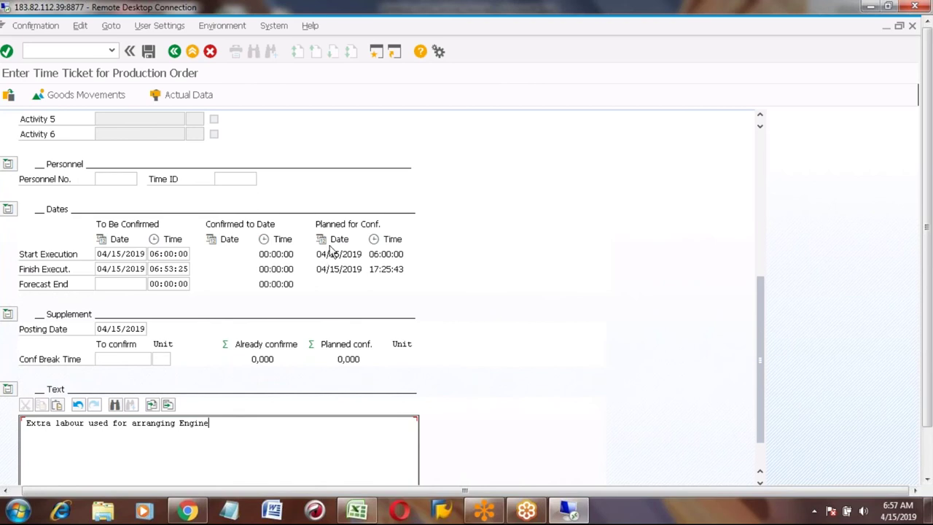
Review the available confirmation types against the yield entered for the operation
{"action": "left_click", "coordinate": [759, 146]}
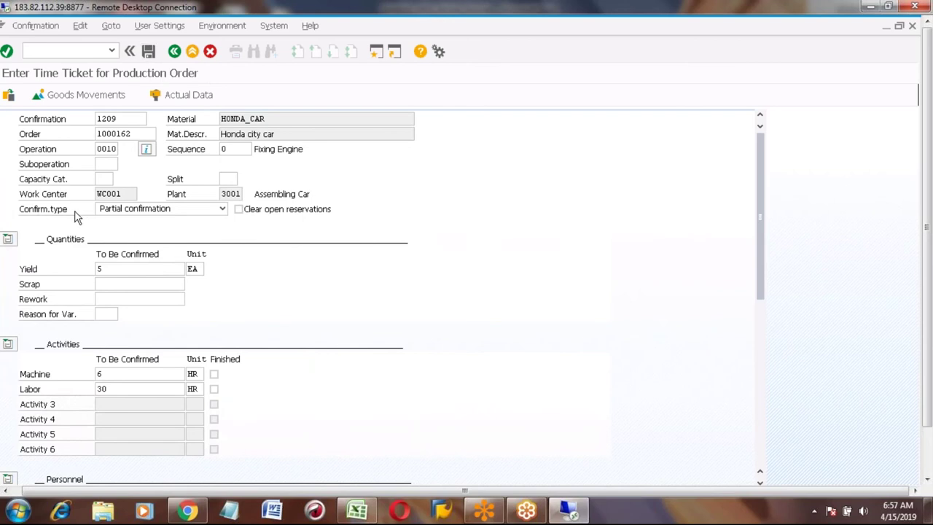
{"action": "left_click", "coordinate": [222, 210]}
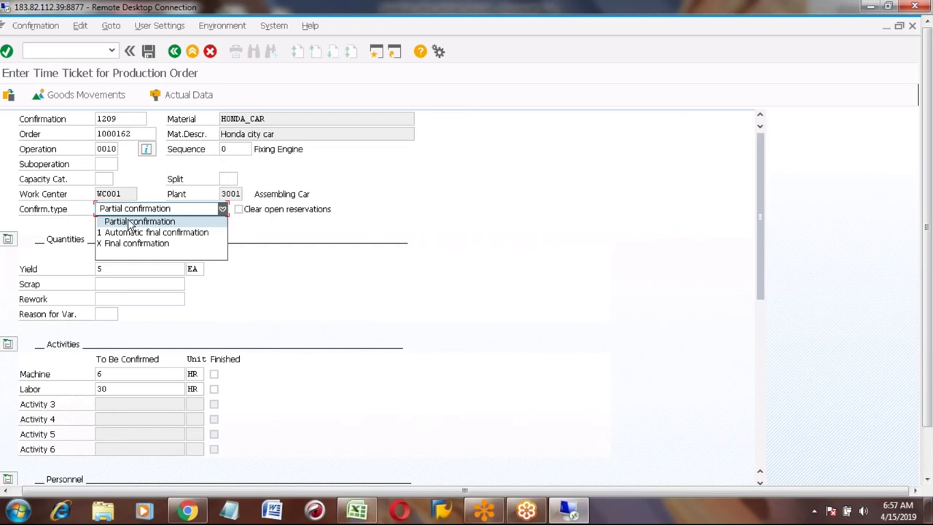
{"action": "left_click", "coordinate": [357, 301]}
{"action": "left_click", "coordinate": [110, 269]}
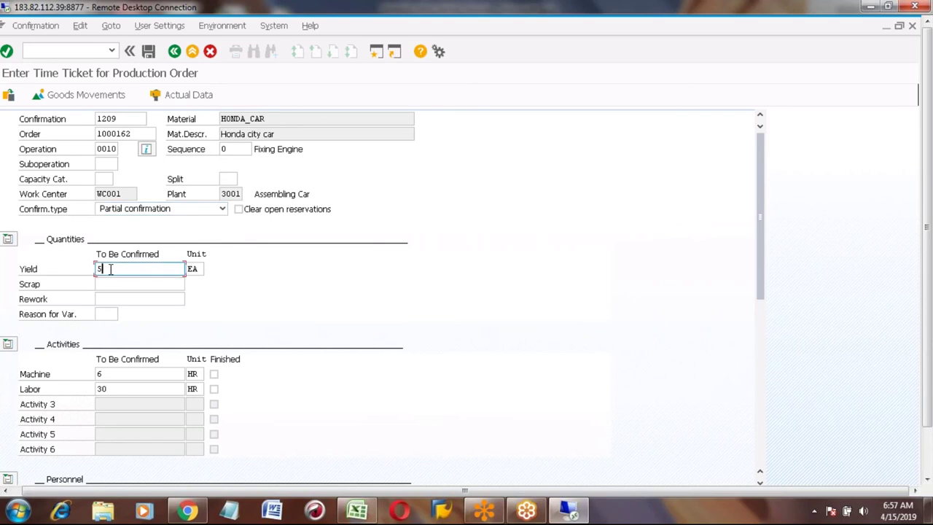
{"action": "double_click", "coordinate": [110, 269]}
{"action": "left_click", "coordinate": [222, 209]}
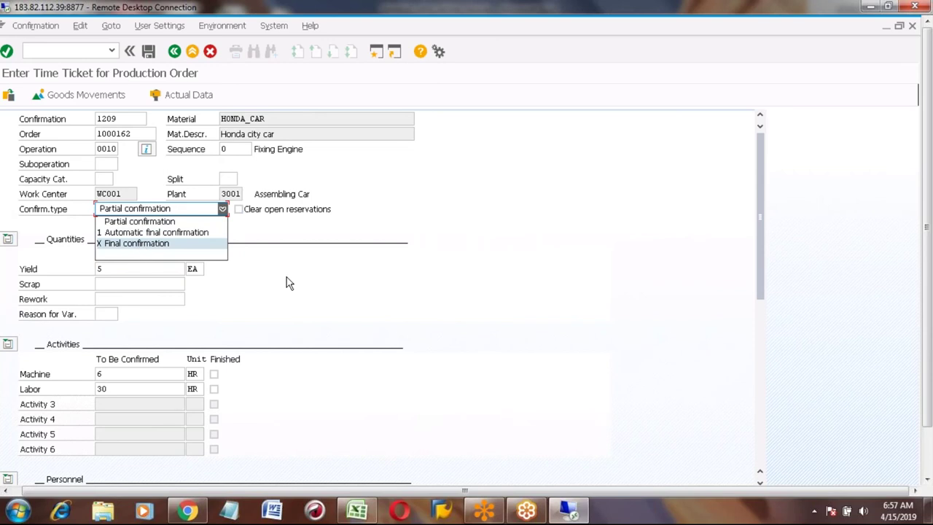
{"action": "left_click", "coordinate": [237, 248]}
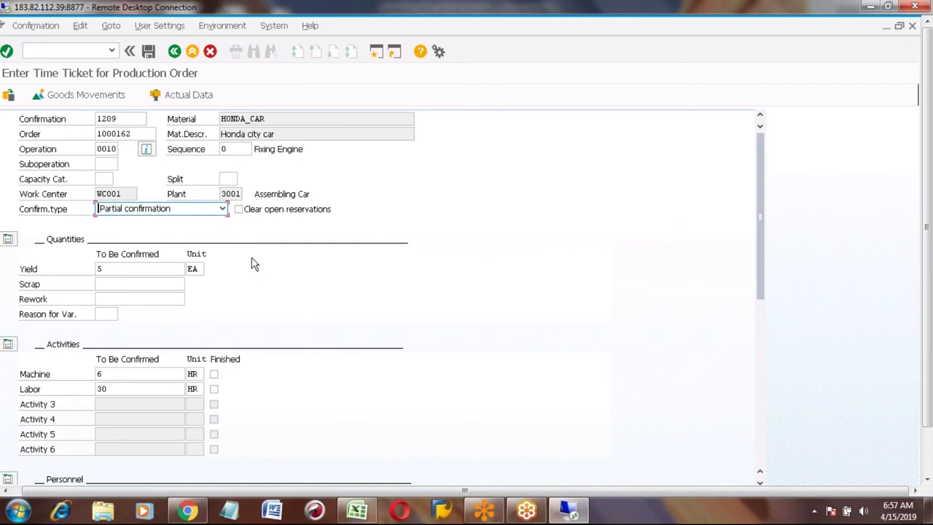
{"action": "left_click", "coordinate": [111, 269]}
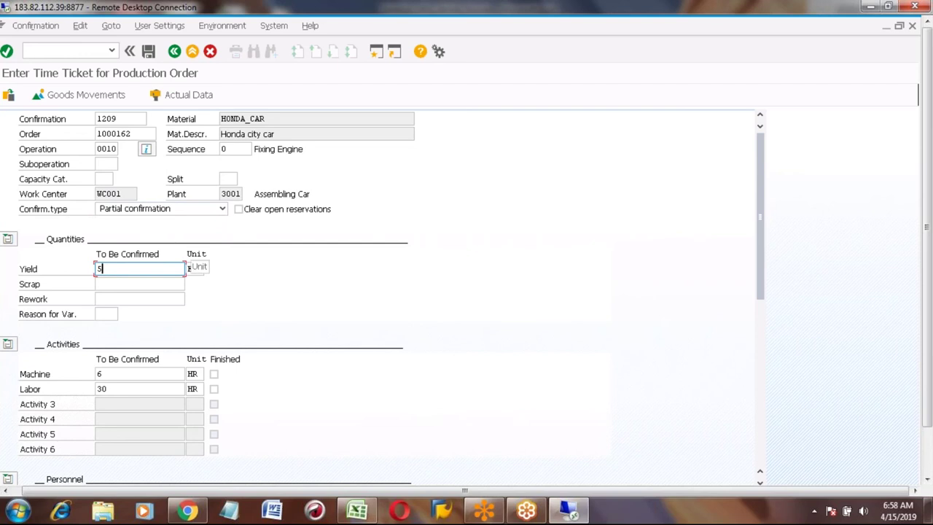
{"action": "left_click", "coordinate": [222, 210]}
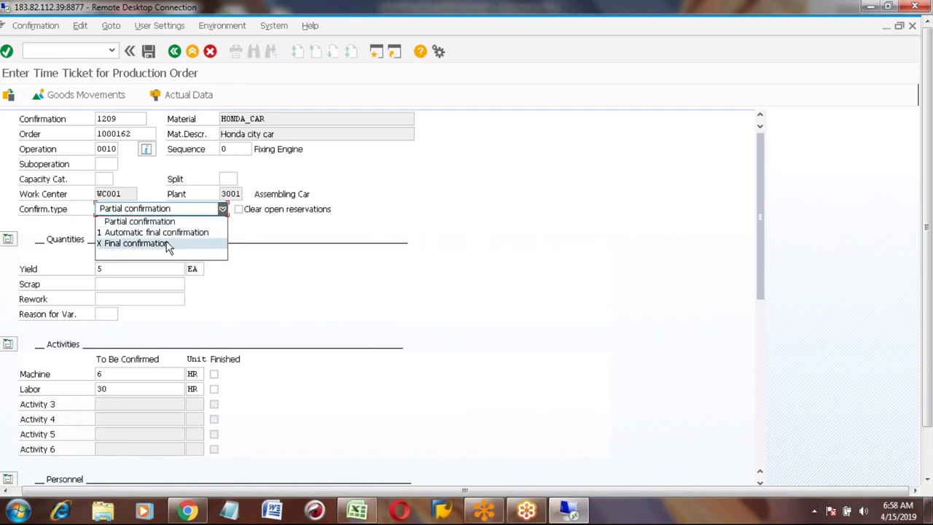
{"action": "left_click", "coordinate": [114, 273]}
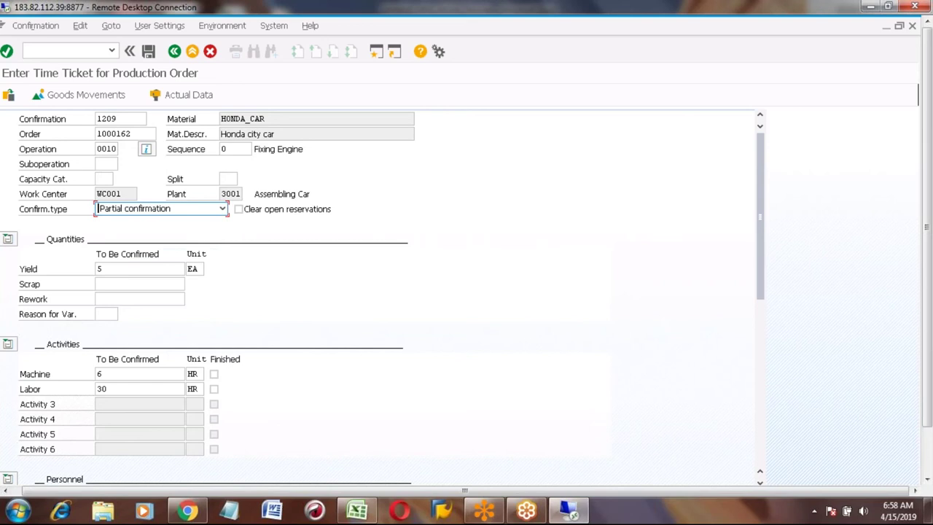
Keep the confirmation type as Partial confirmation and save the time ticket
{"action": "left_click", "coordinate": [149, 211]}
{"action": "left_click", "coordinate": [142, 225]}
{"action": "left_click", "coordinate": [148, 56]}
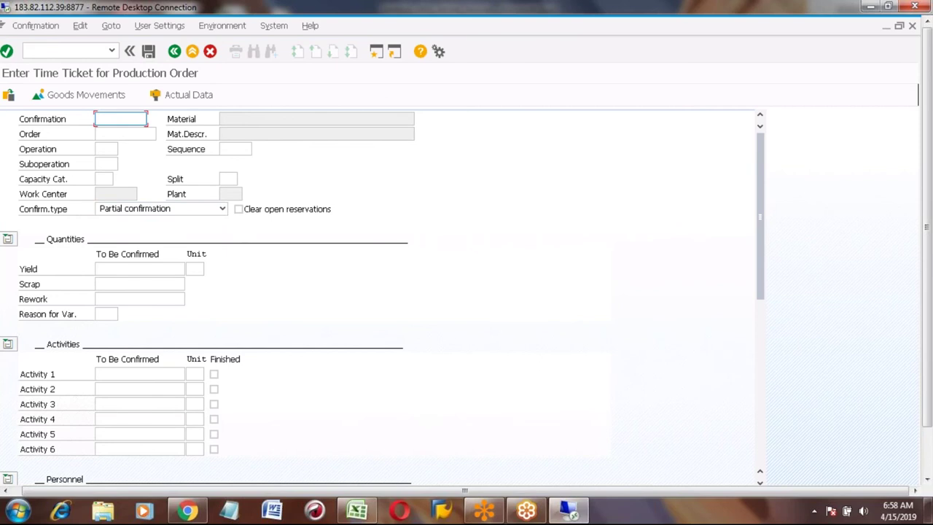
Check the status message for the saved confirmation and switch to the open Production Order Display: Operation Overview session
{"action": "left_click", "coordinate": [929, 465]}
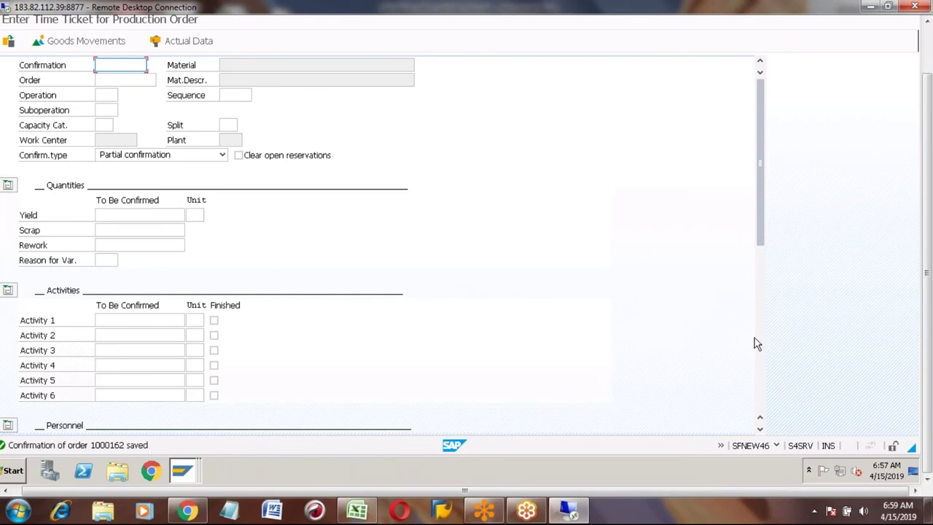
{"action": "left_click", "coordinate": [929, 42]}
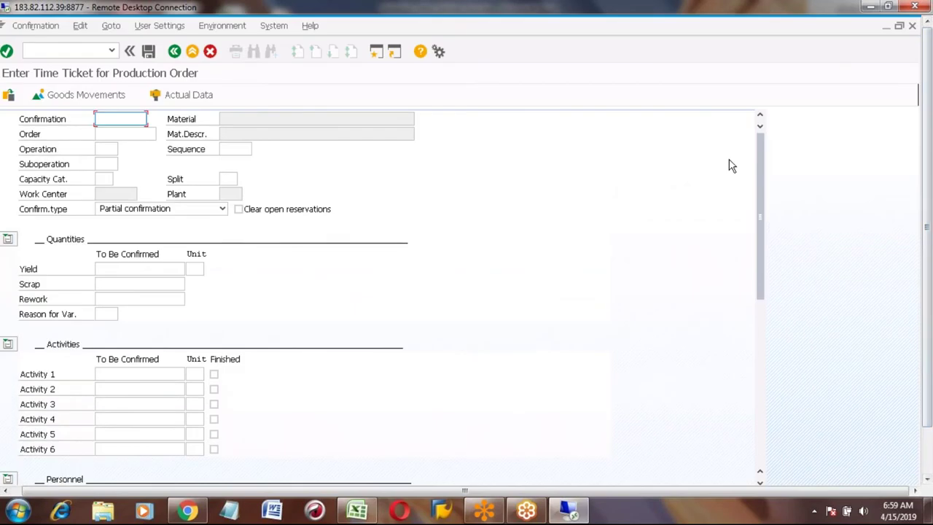
{"action": "left_click", "coordinate": [927, 467]}
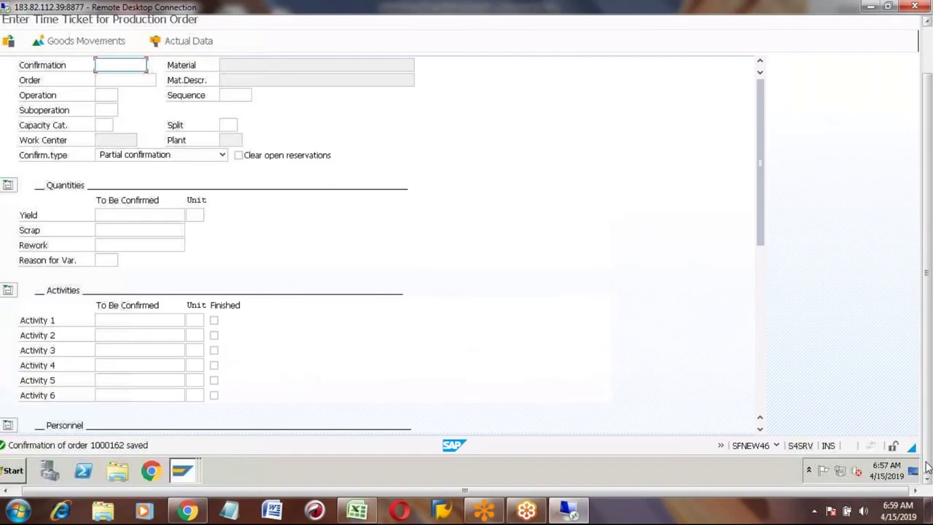
{"action": "left_click", "coordinate": [178, 473]}
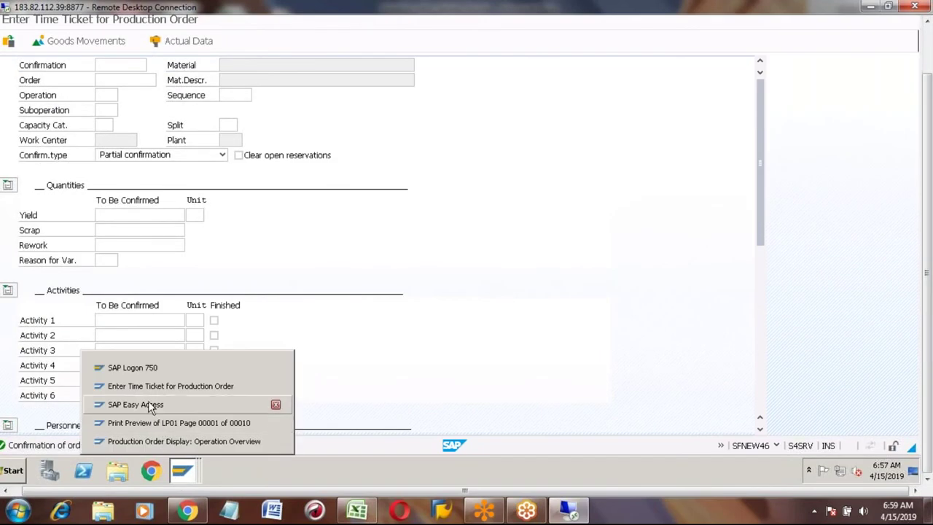
{"action": "left_click", "coordinate": [153, 440]}
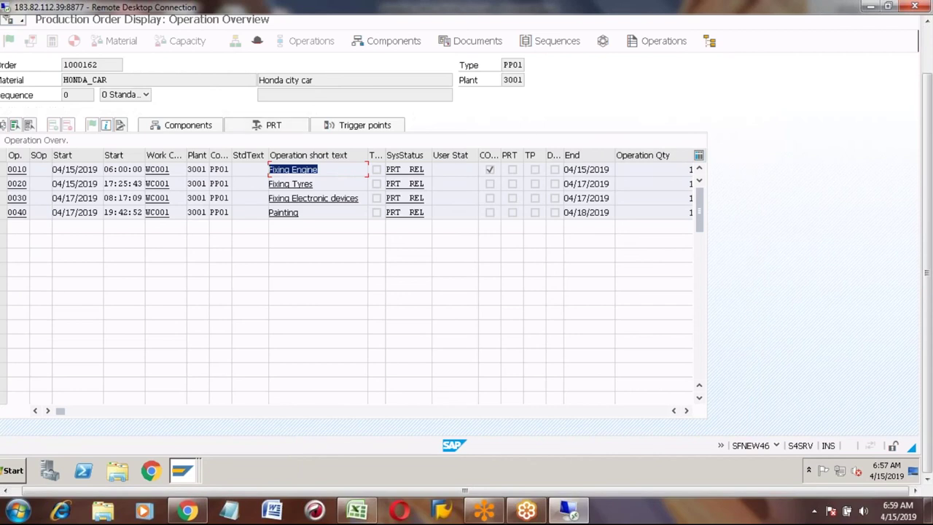
{"action": "left_click", "coordinate": [919, 21]}
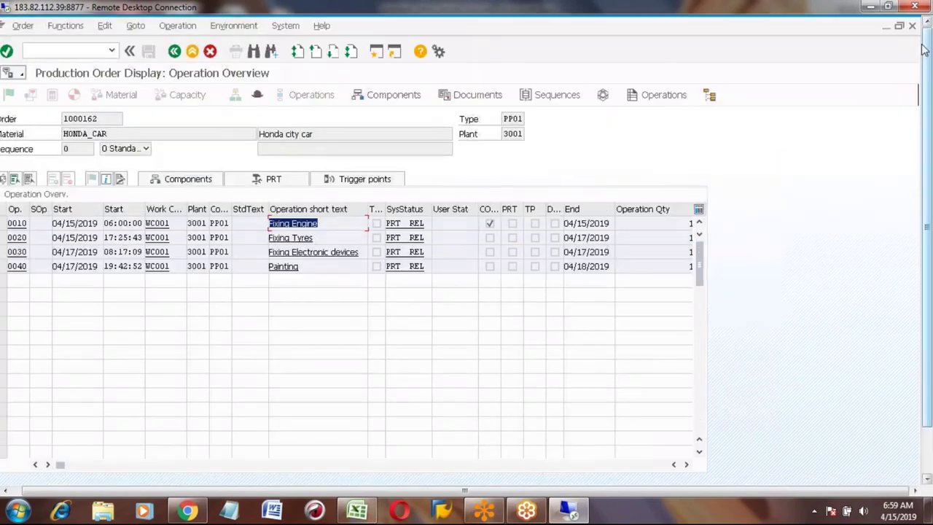
Reload the HONDA_CAR production order in display mode and select operation 0010, Fixing Engine, in its operation overview
{"action": "left_click", "coordinate": [175, 53]}
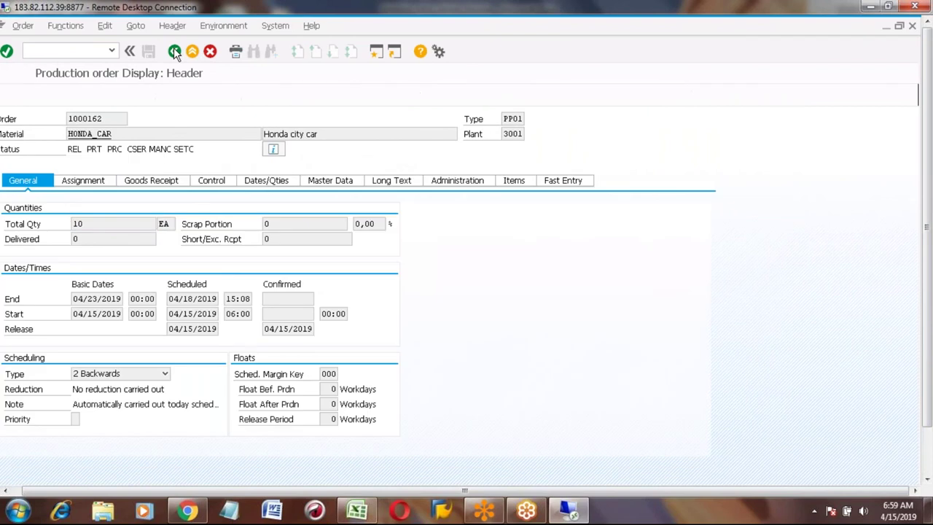
{"action": "left_click", "coordinate": [175, 53]}
{"action": "left_click", "coordinate": [144, 150]}
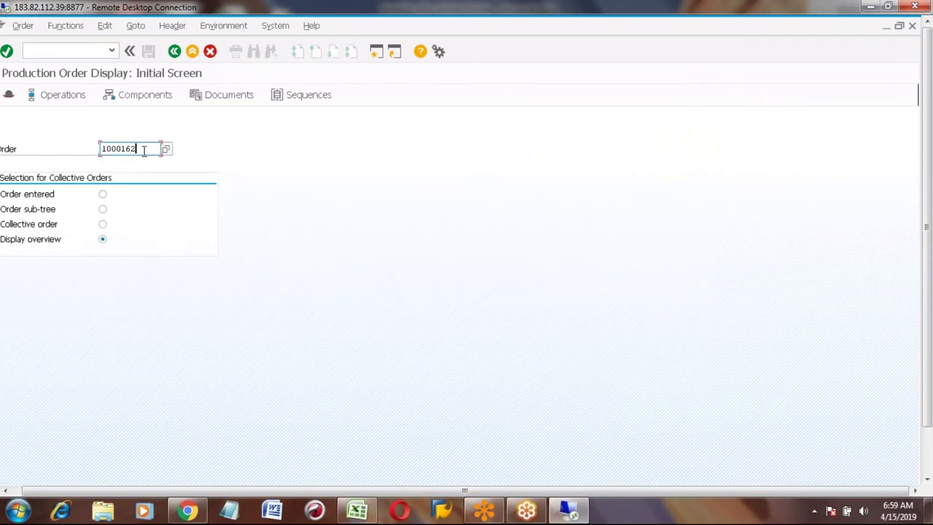
{"action": "key", "text": "Return"}
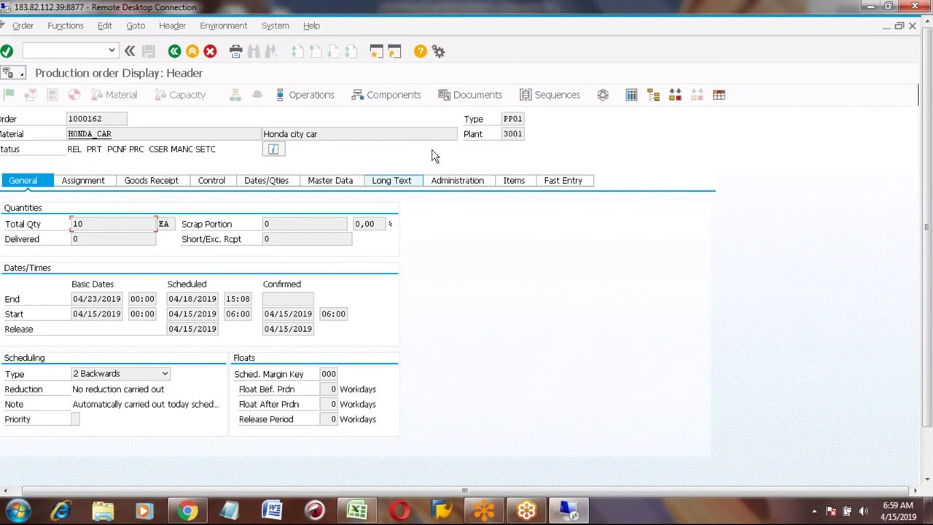
{"action": "left_click", "coordinate": [306, 98]}
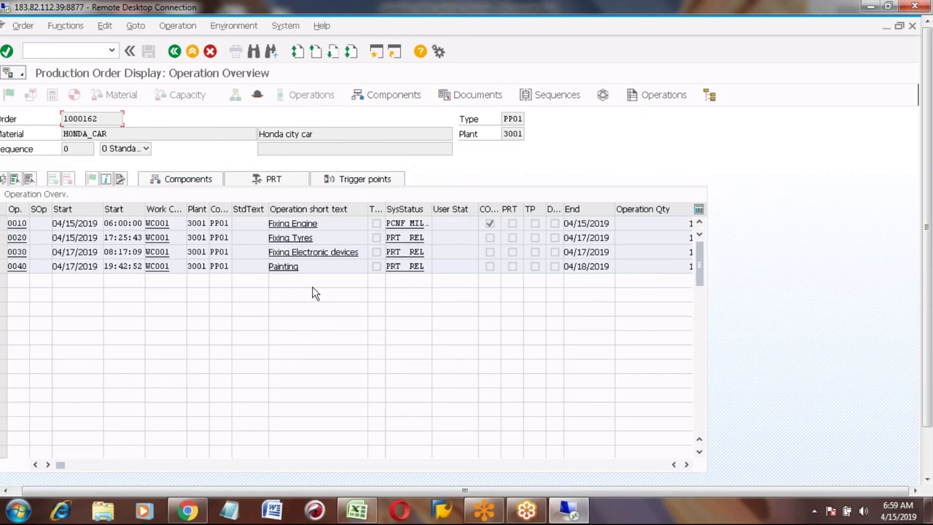
{"action": "left_click", "coordinate": [4, 225]}
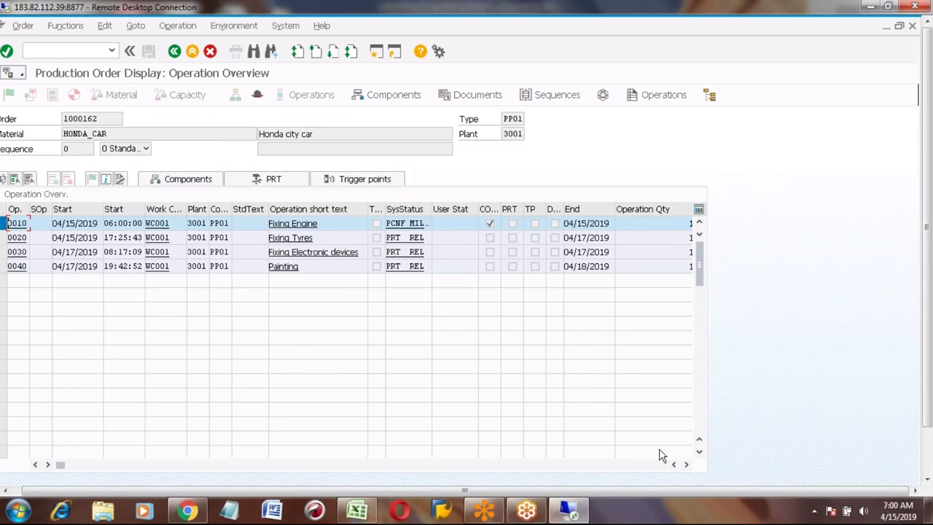
Check the operation quantity against the confirmed yield for operation 0010 in the operation overview
{"action": "left_click", "coordinate": [686, 465]}
{"action": "left_click", "coordinate": [685, 465]}
{"action": "left_click", "coordinate": [685, 465]}
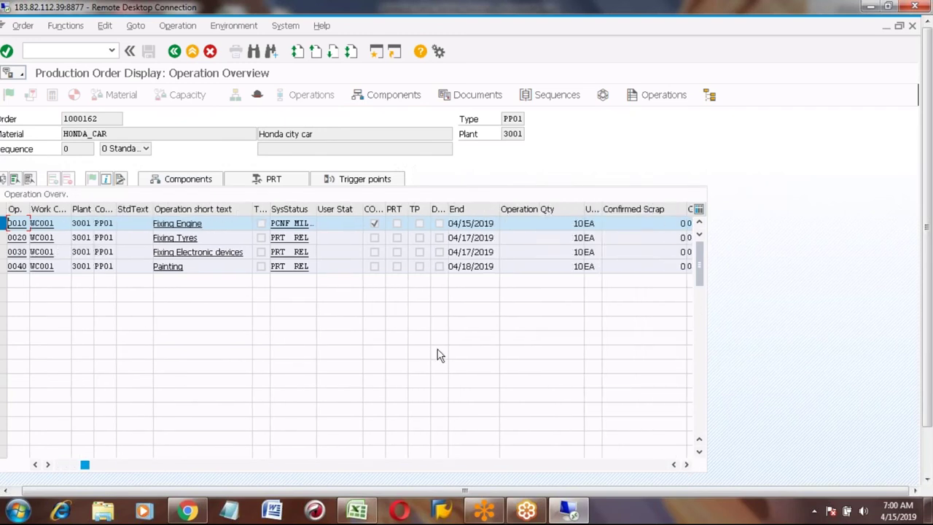
{"action": "left_click", "coordinate": [686, 465]}
{"action": "left_click", "coordinate": [686, 465]}
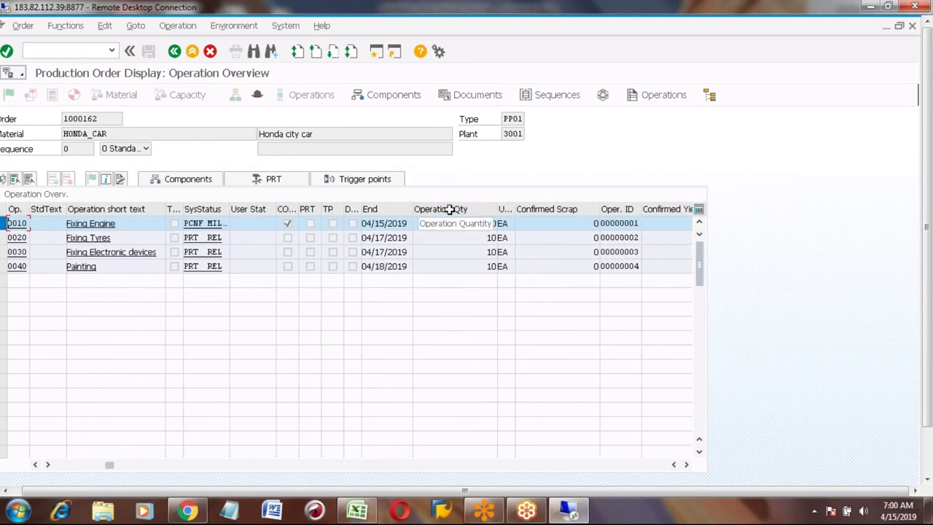
{"action": "left_click", "coordinate": [473, 225]}
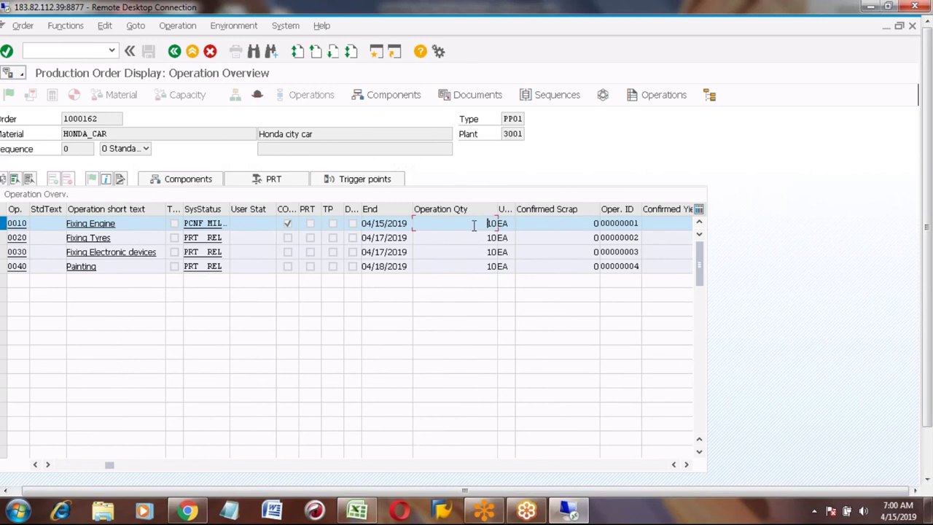
{"action": "left_click", "coordinate": [686, 464]}
{"action": "left_click", "coordinate": [686, 464]}
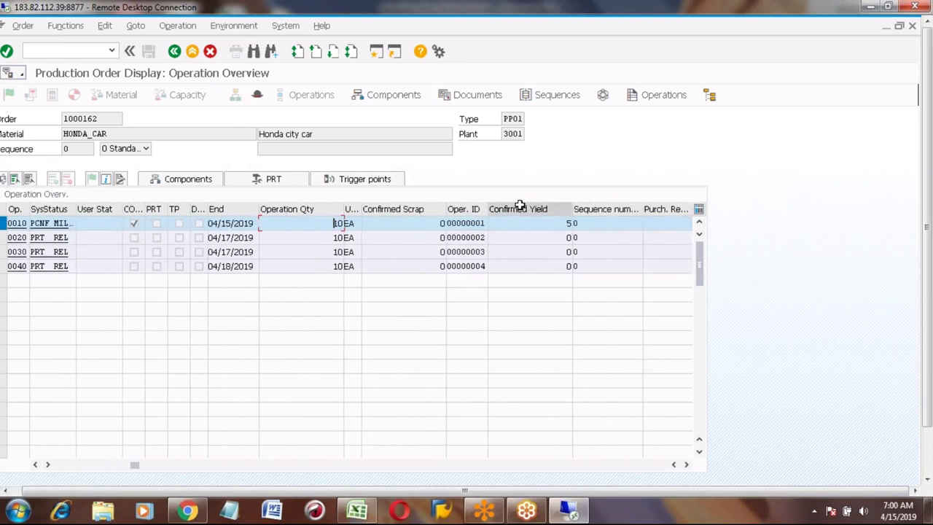
{"action": "left_click", "coordinate": [564, 224]}
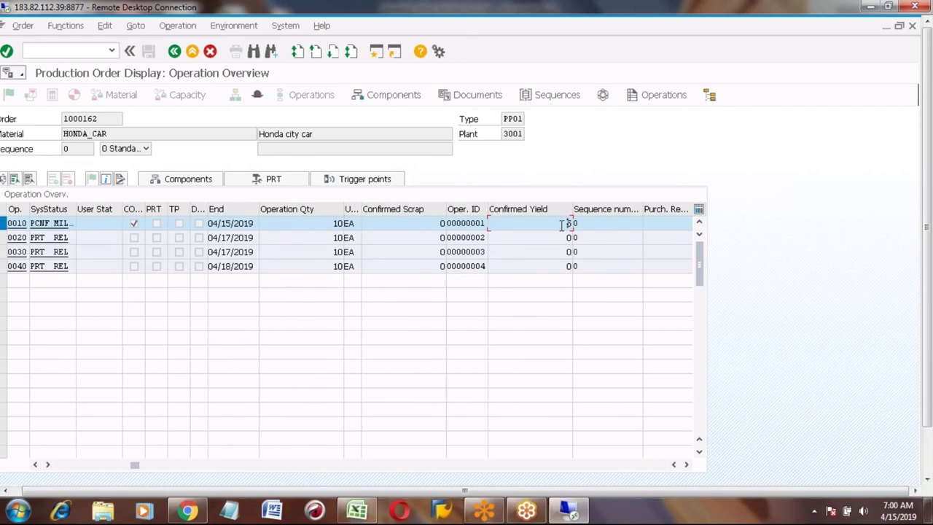
{"action": "double_click", "coordinate": [561, 225]}
Go back to the operation short texts and review the Fixing Engine and Fixing Tyres operations
{"action": "left_click", "coordinate": [70, 465]}
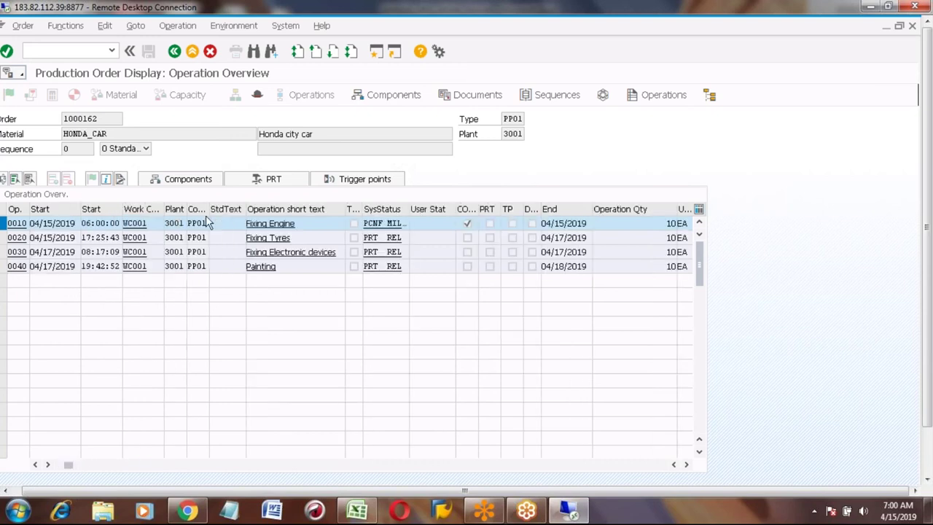
{"action": "left_click", "coordinate": [308, 227]}
{"action": "key", "text": "shift+Left"}
{"action": "key", "text": "shift+Left"}
{"action": "key", "text": "shift+Left"}
{"action": "key", "text": "shift+Left"}
{"action": "key", "text": "shift+Left"}
{"action": "key", "text": "shift+Left"}
{"action": "key", "text": "shift+Left"}
{"action": "key", "text": "shift+Left"}
{"action": "key", "text": "shift+Left"}
{"action": "key", "text": "shift+Left"}
{"action": "key", "text": "shift+Left"}
{"action": "key", "text": "shift+Left"}
{"action": "key", "text": "shift+Left"}
{"action": "key", "text": "Left"}
{"action": "left_click", "coordinate": [297, 237]}
{"action": "key", "text": "shift+Left"}
{"action": "key", "text": "shift+Left"}
{"action": "key", "text": "shift+Left"}
{"action": "key", "text": "shift+Left"}
{"action": "key", "text": "shift+Left"}
{"action": "key", "text": "shift+Left"}
{"action": "key", "text": "shift+Left"}
{"action": "key", "text": "shift+Left"}
{"action": "key", "text": "shift+Left"}
{"action": "key", "text": "shift+Left"}
{"action": "key", "text": "shift+Left"}
{"action": "key", "text": "shift+Left"}
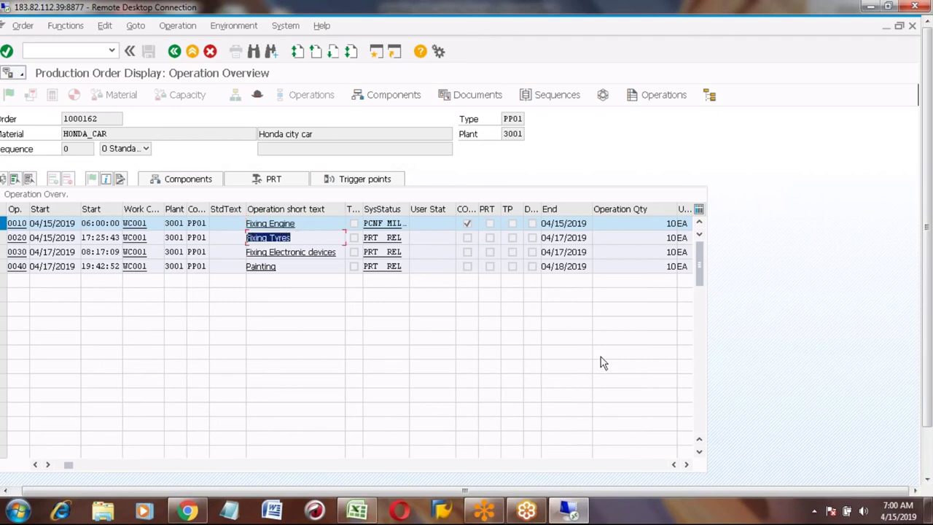
Switch to the open Enter Time Ticket for Production Order session
{"action": "left_click", "coordinate": [930, 470]}
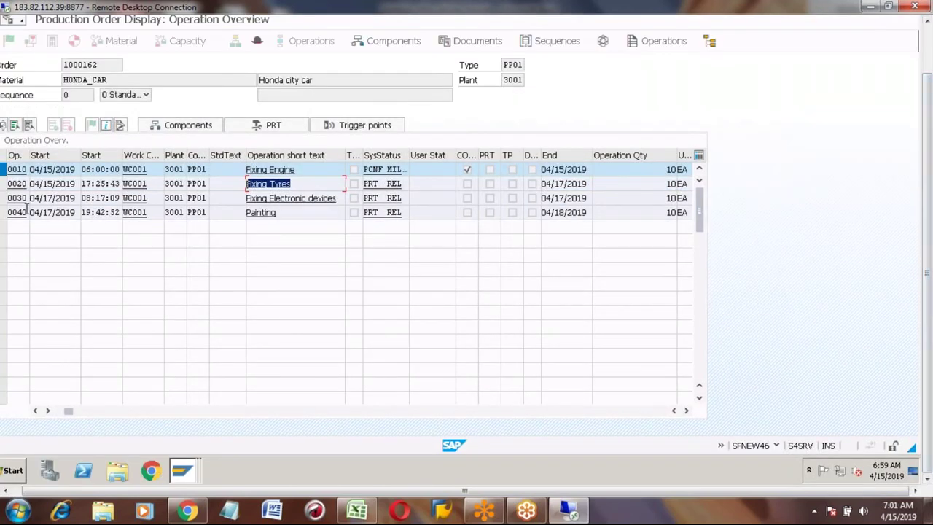
{"action": "left_click", "coordinate": [183, 470]}
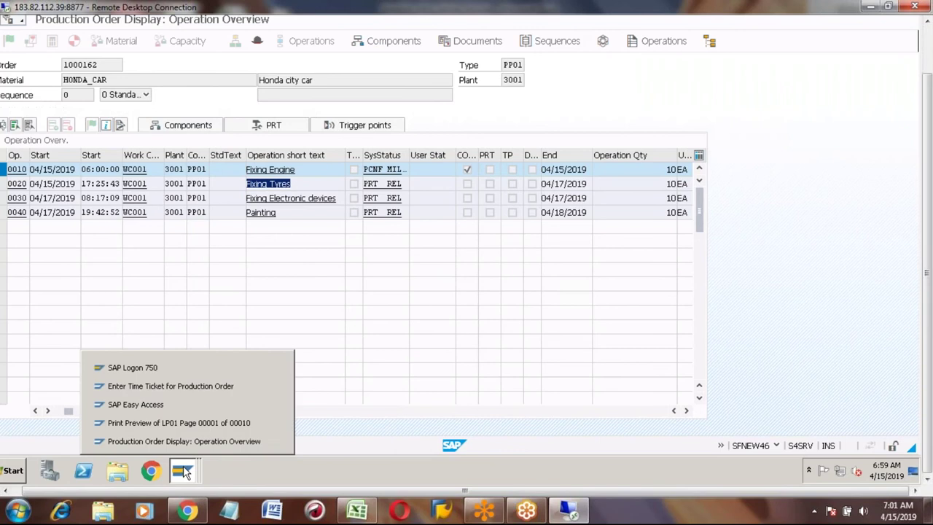
{"action": "left_click", "coordinate": [144, 386]}
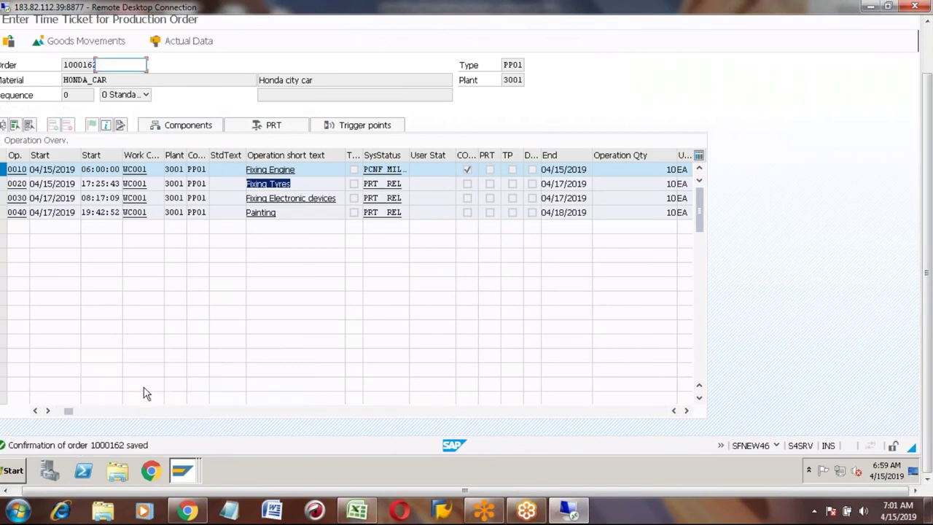
Load operation 0020, Fixing Tyres, of the HONDA_CAR production order into the time ticket
{"action": "left_click", "coordinate": [115, 82]}
{"action": "type", "text": "1"}
{"action": "key", "text": "Down"}
{"action": "key", "text": "Return"}
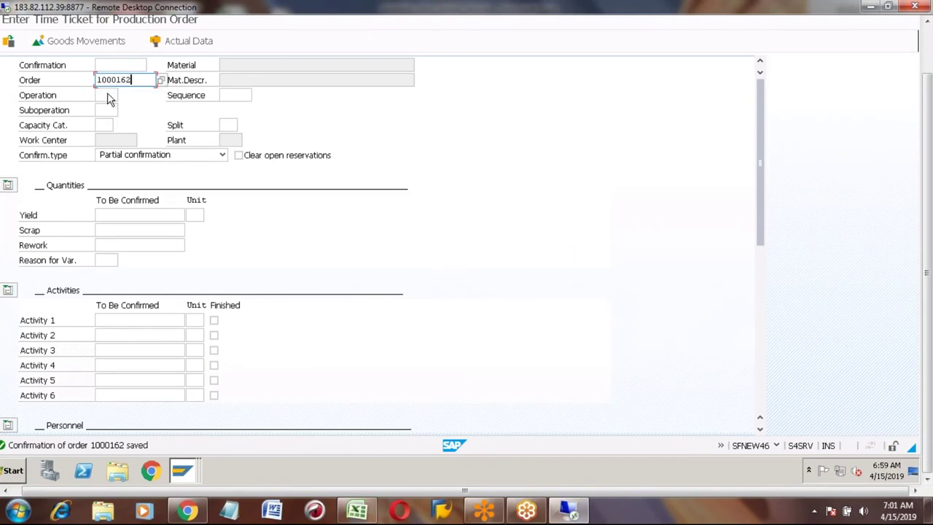
{"action": "left_click", "coordinate": [100, 96]}
{"action": "type", "text": "0"}
{"action": "key", "text": "Down"}
{"action": "key", "text": "Return"}
Fill the Fixing Tyres time ticket with the proposed actual data and check its yield and machine time
{"action": "left_click", "coordinate": [929, 46]}
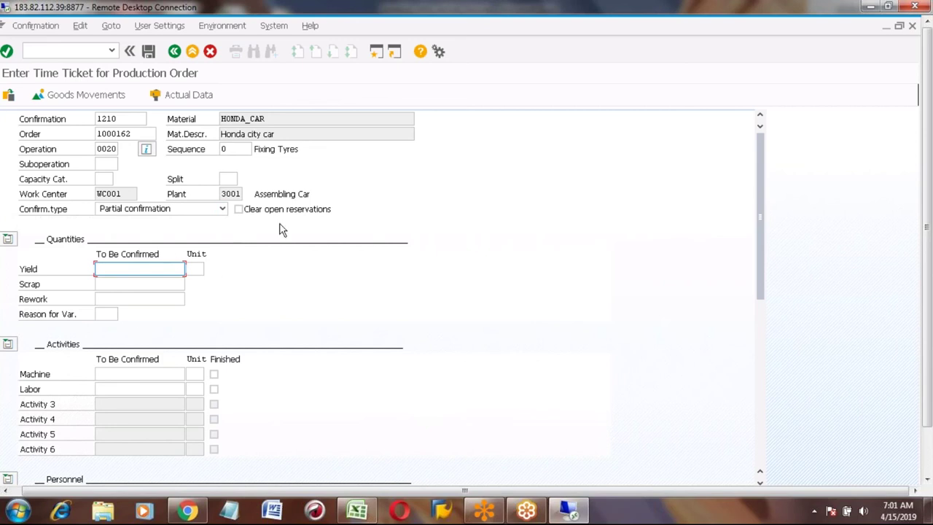
{"action": "left_click", "coordinate": [188, 97]}
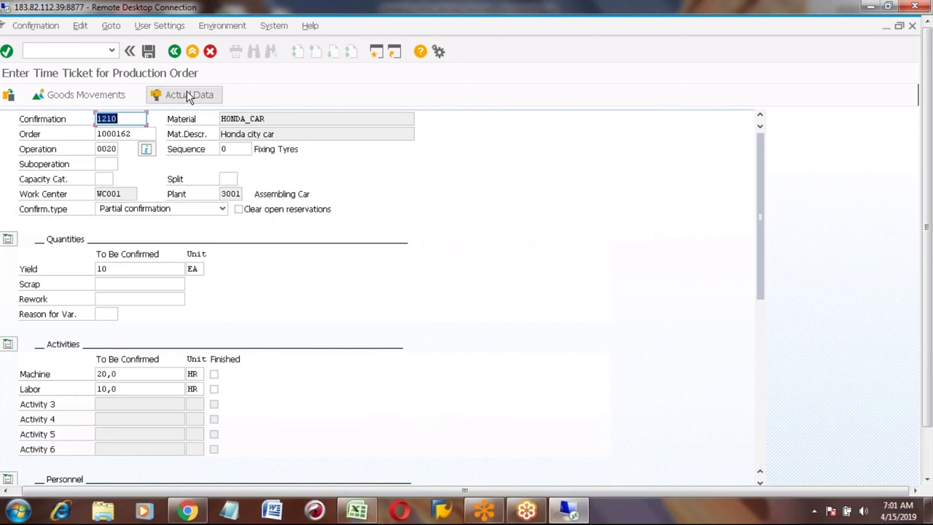
{"action": "left_click", "coordinate": [126, 268]}
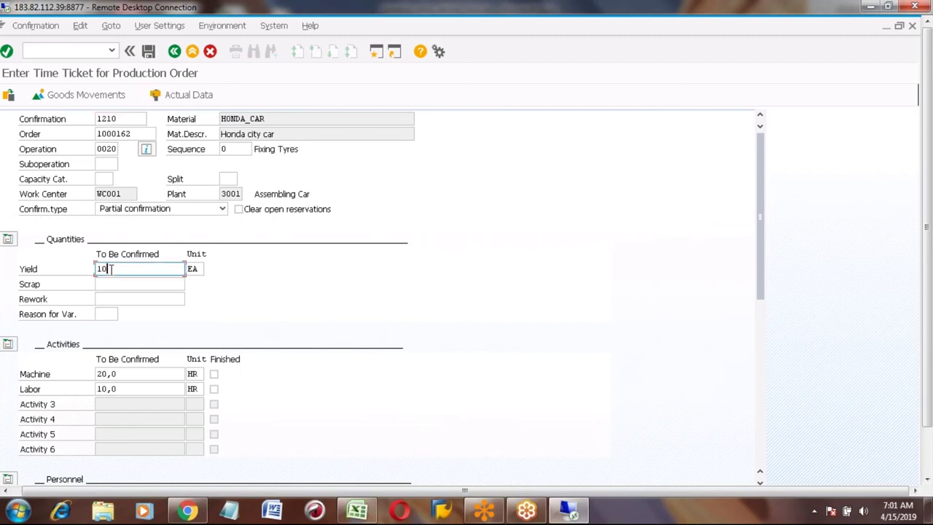
{"action": "left_click", "coordinate": [126, 374]}
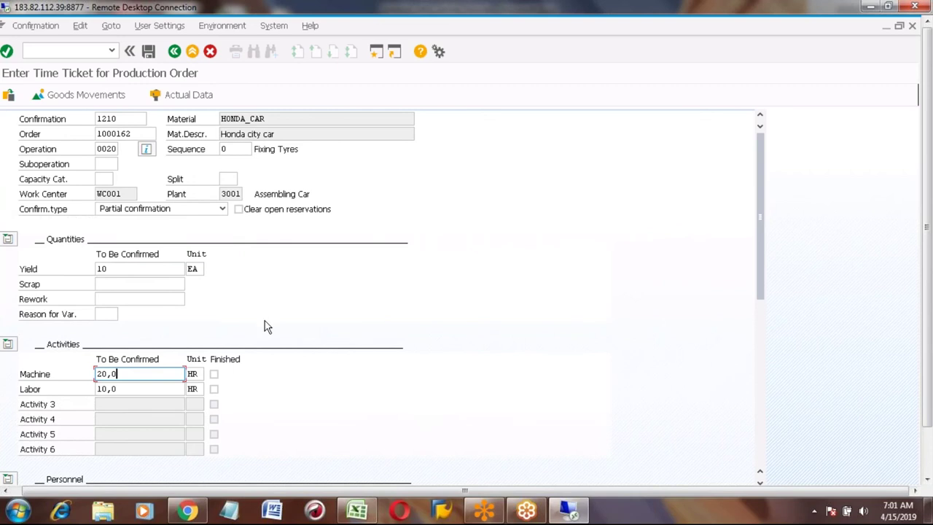
Set the yield of the Fixing Tyres operation to 5 EA
{"action": "left_click", "coordinate": [117, 270]}
{"action": "key", "text": "BackSpace"}
{"action": "key", "text": "BackSpace"}
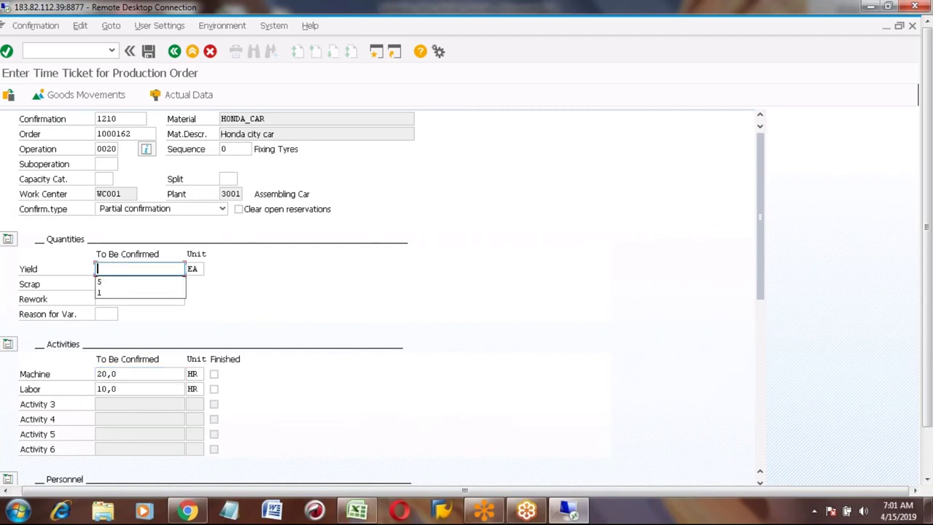
{"action": "type", "text": "5"}
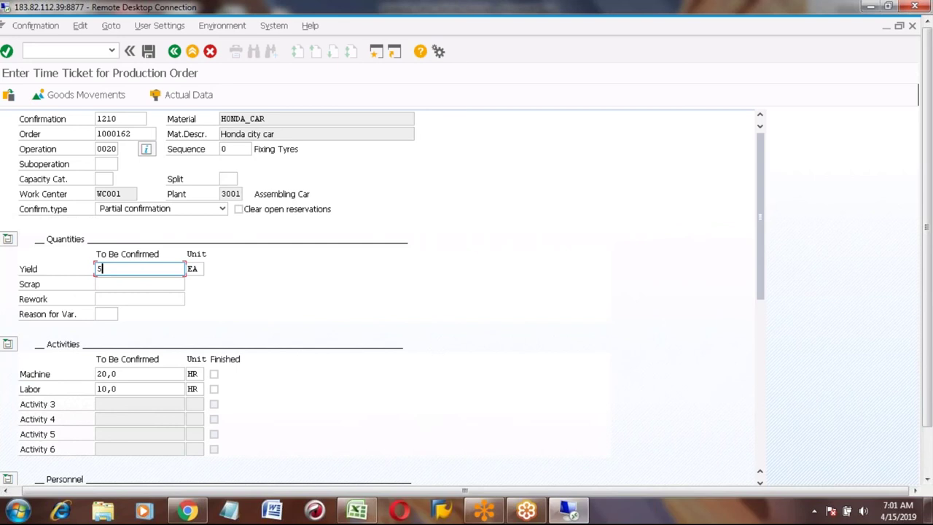
{"action": "key", "text": "Return"}
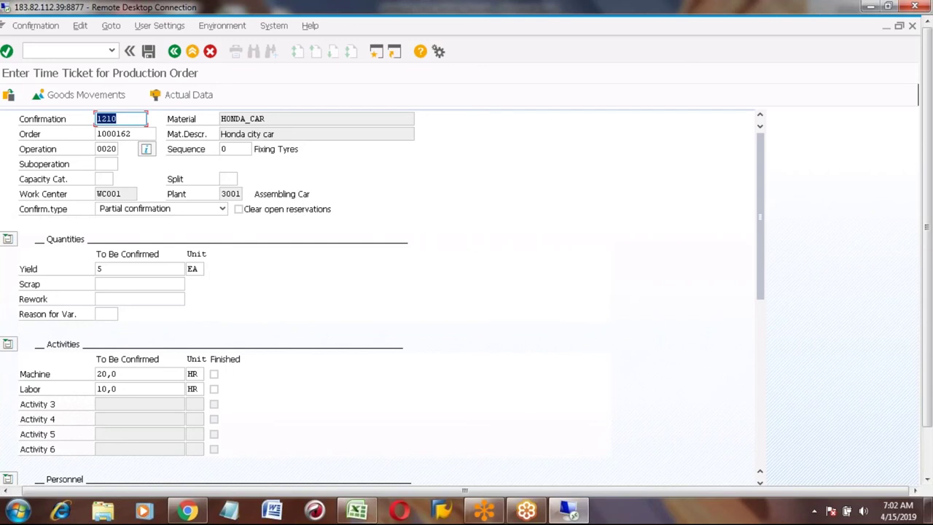
Enter a scrap quantity of 1 and set the yield of the Fixing Tyres operation to 4 EA
{"action": "left_click", "coordinate": [100, 284]}
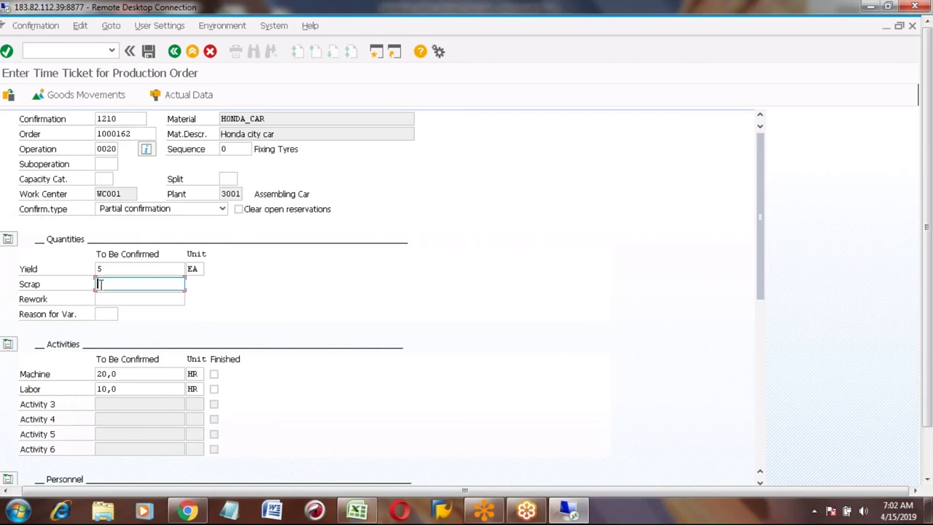
{"action": "type", "text": "1"}
{"action": "left_click", "coordinate": [113, 268]}
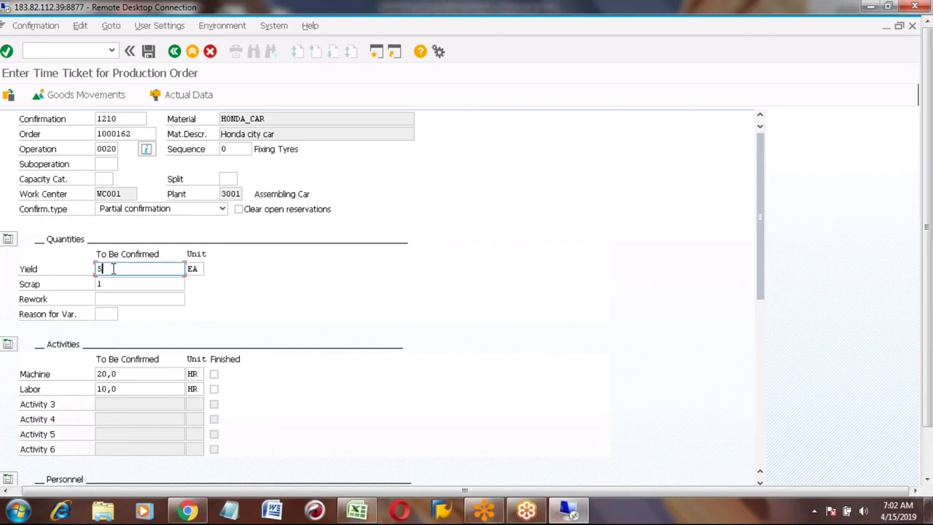
{"action": "key", "text": "BackSpace"}
{"action": "type", "text": "4"}
{"action": "key", "text": "Return"}
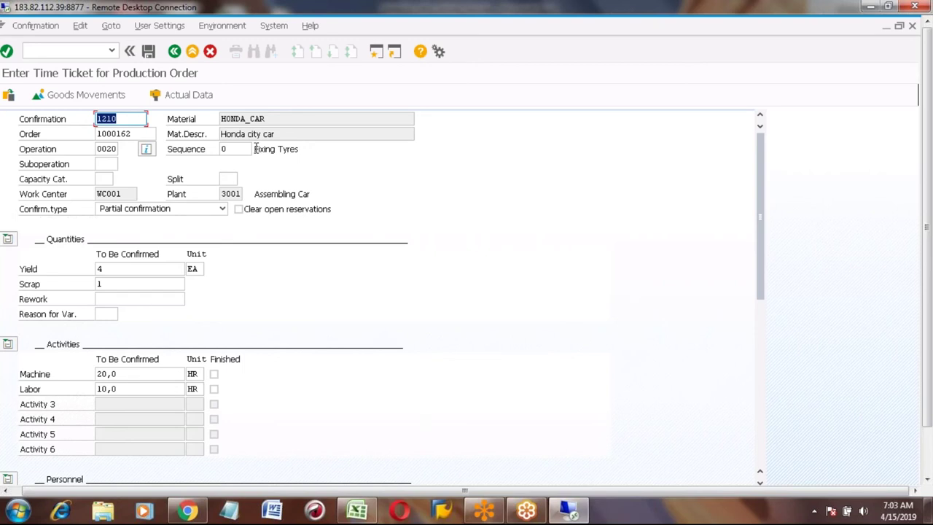
Set the machine activity to be confirmed for Fixing Tyres to 10 HR
{"action": "left_click_drag", "start_coordinate": [255, 149], "coordinate": [299, 149]}
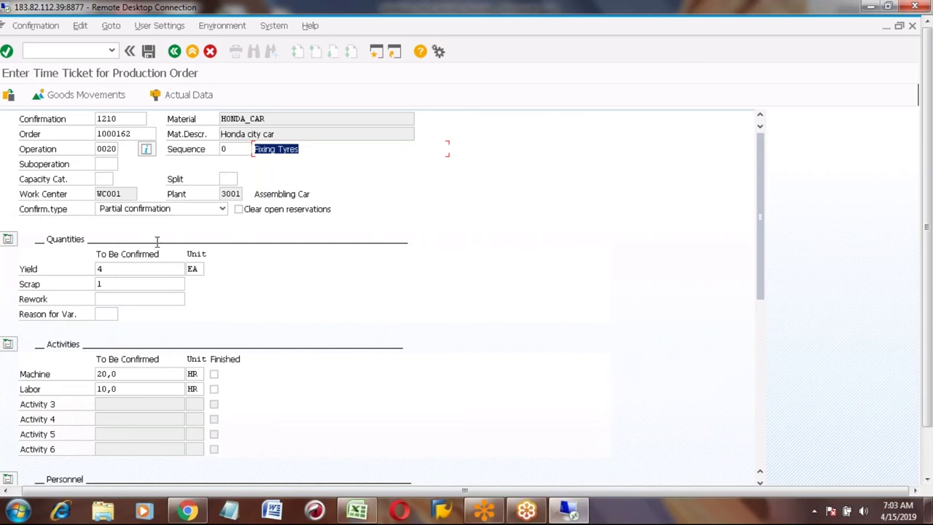
{"action": "left_click", "coordinate": [111, 284]}
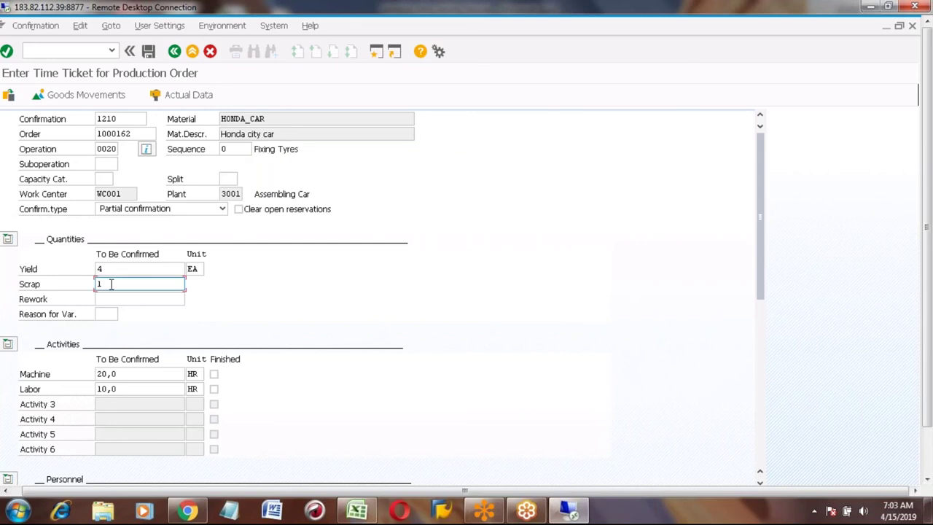
{"action": "left_click", "coordinate": [127, 374]}
{"action": "key", "text": "BackSpace"}
{"action": "key", "text": "BackSpace"}
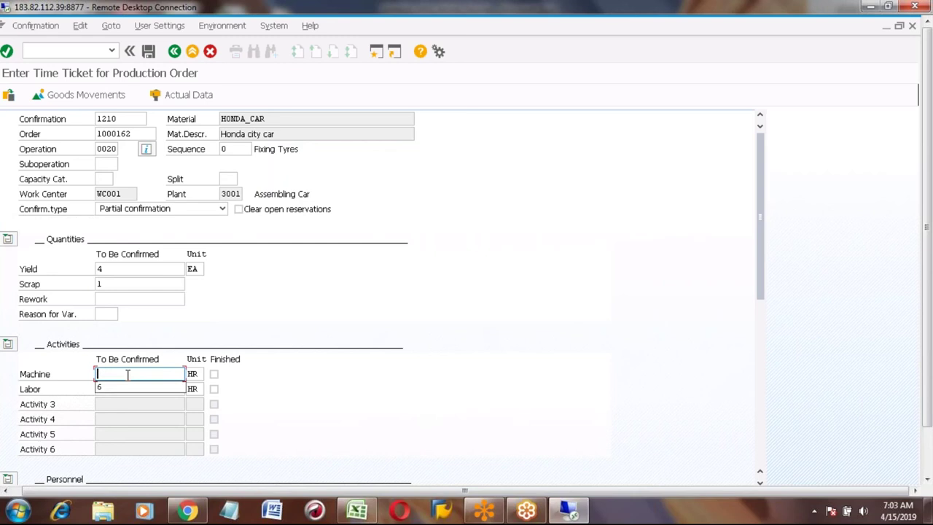
{"action": "type", "text": "10"}
{"action": "key", "text": "Return"}
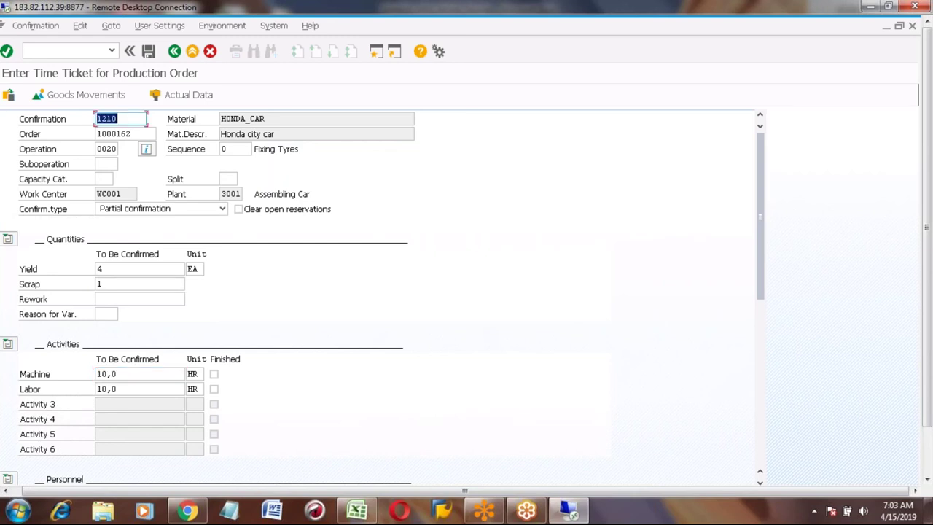
Set the labor activity to be confirmed for Fixing Tyres to 6 HR
{"action": "left_click", "coordinate": [122, 392]}
{"action": "key", "text": "BackSpace"}
{"action": "key", "text": "BackSpace"}
{"action": "key", "text": "BackSpace"}
{"action": "key", "text": "BackSpace"}
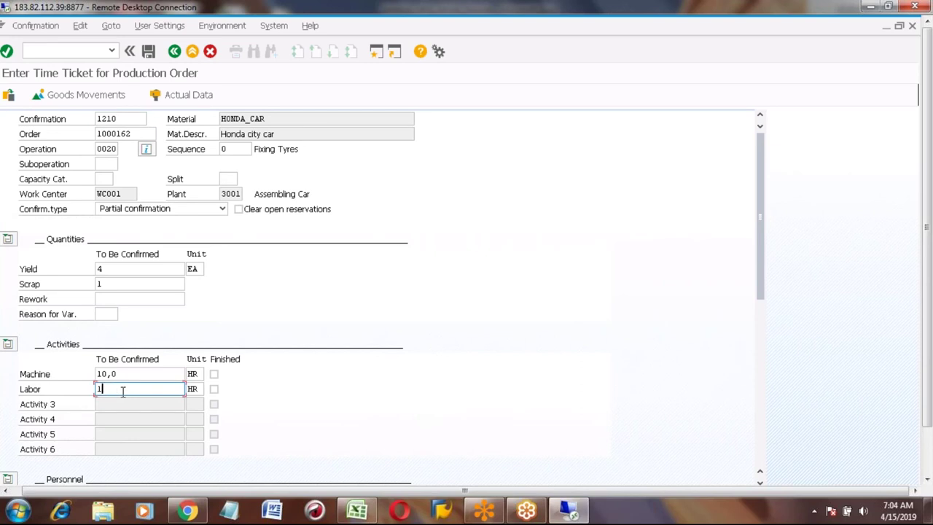
{"action": "type", "text": "6"}
{"action": "key", "text": "Return"}
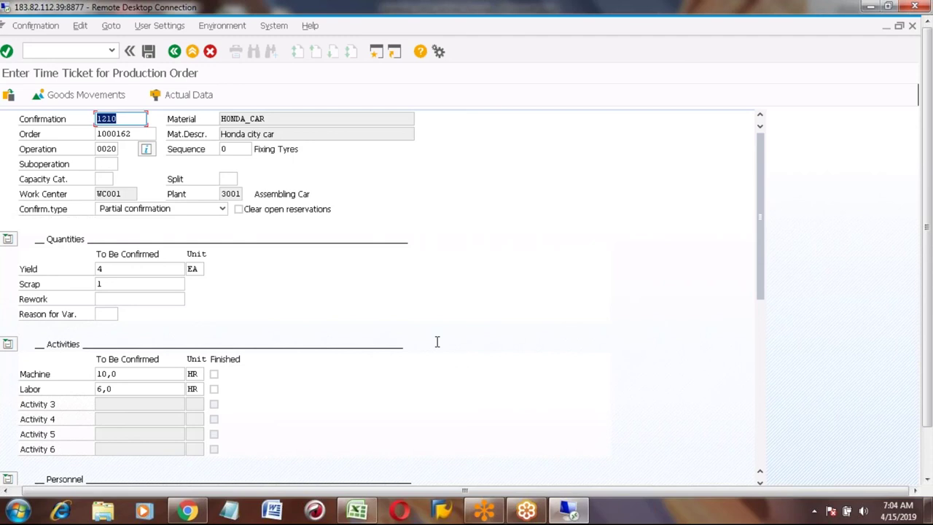
Enter a rework quantity of 1 for Fixing Tyres and clear the scrap quantity
{"action": "left_click", "coordinate": [122, 285]}
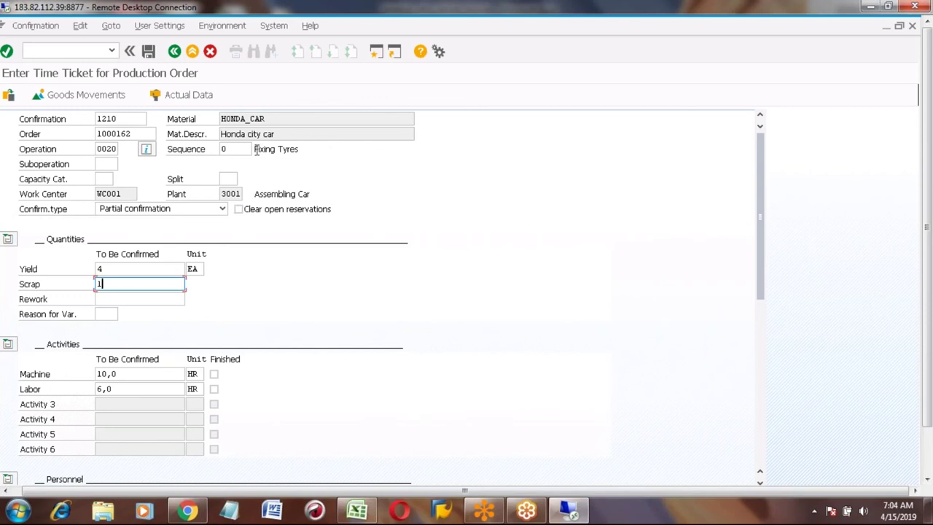
{"action": "left_click", "coordinate": [286, 150]}
{"action": "left_click_drag", "start_coordinate": [277, 148], "coordinate": [295, 143]}
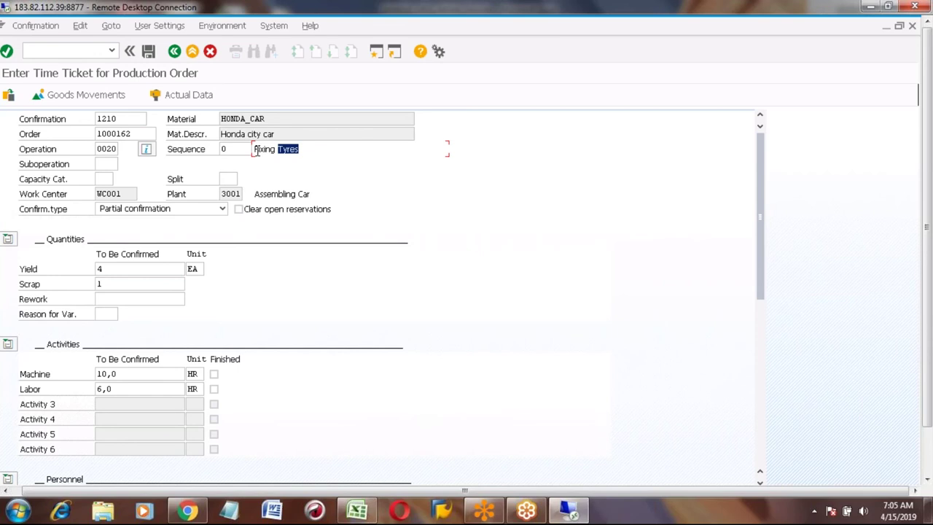
{"action": "left_click", "coordinate": [128, 283]}
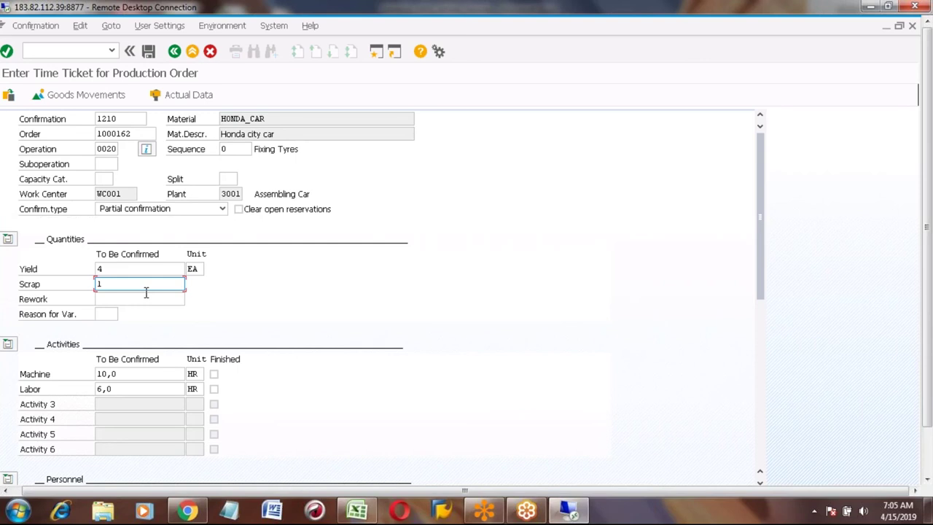
{"action": "left_click", "coordinate": [108, 298]}
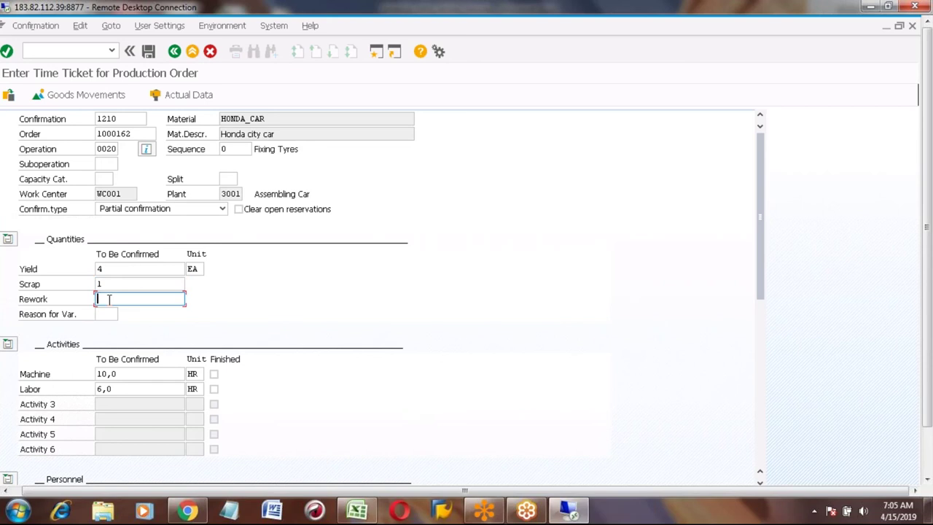
{"action": "type", "text": "1"}
{"action": "left_click", "coordinate": [116, 285]}
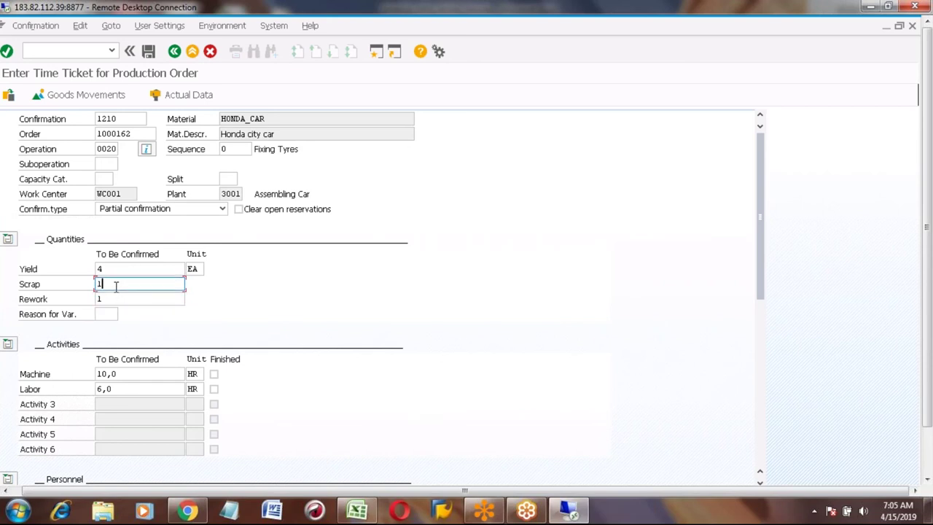
{"action": "key", "text": "BackSpace"}
{"action": "left_click", "coordinate": [117, 298]}
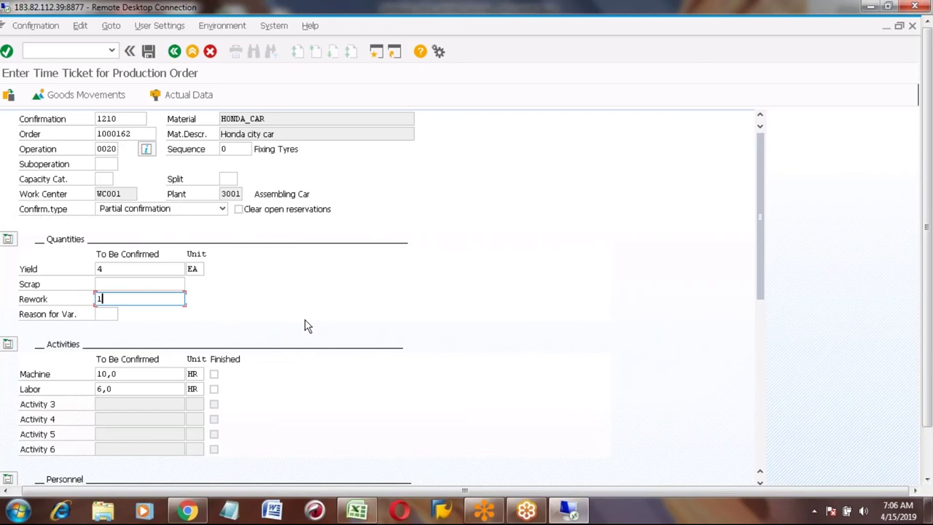
Set the reason for variance to 0003, Defective material, and save the partial confirmation of the Fixing Tyres operation
{"action": "left_click", "coordinate": [106, 315]}
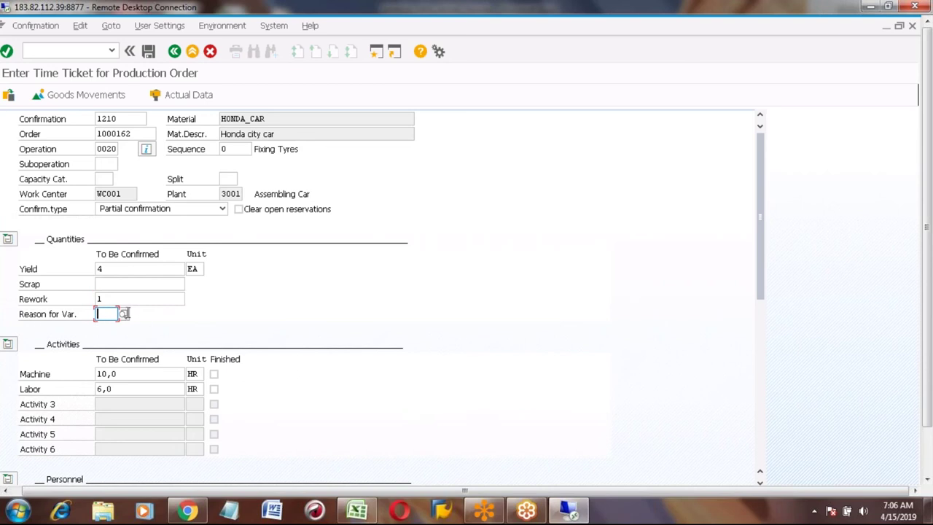
{"action": "key", "text": "Return"}
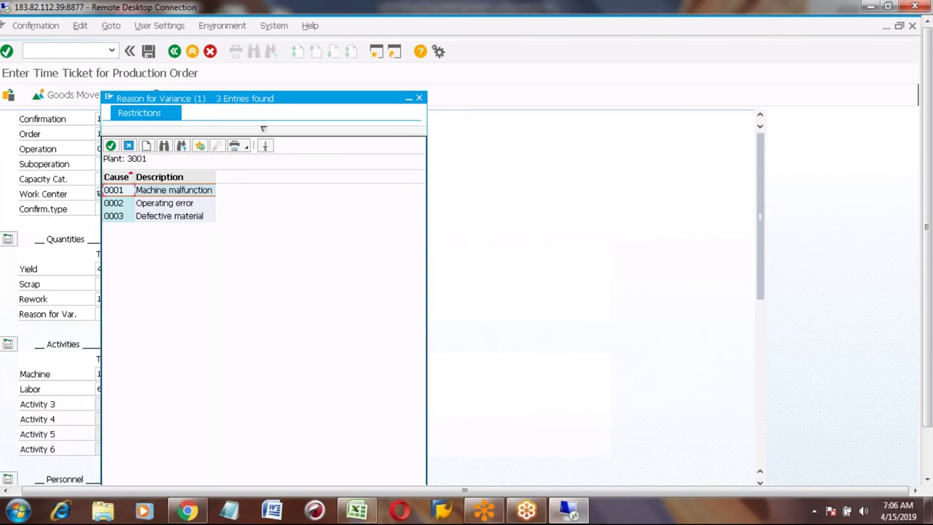
{"action": "left_click", "coordinate": [156, 190]}
{"action": "left_click", "coordinate": [164, 206]}
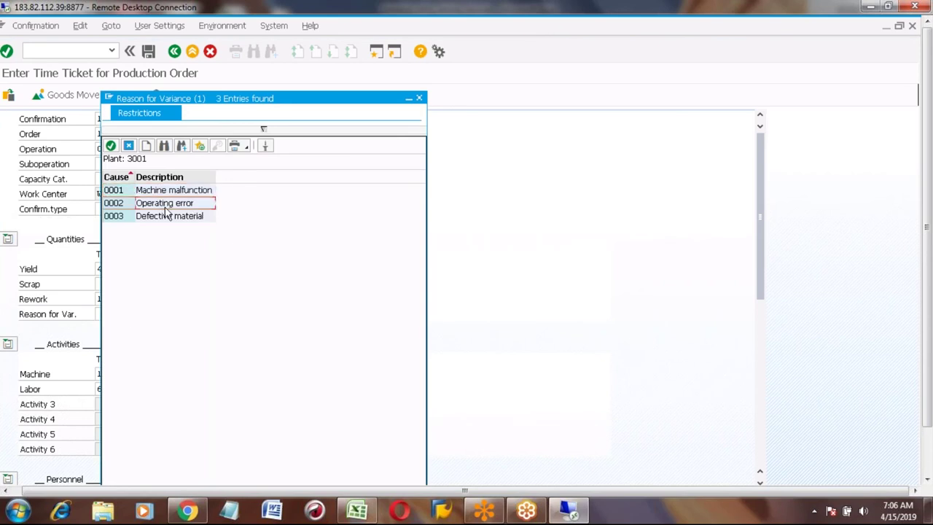
{"action": "left_click", "coordinate": [175, 219]}
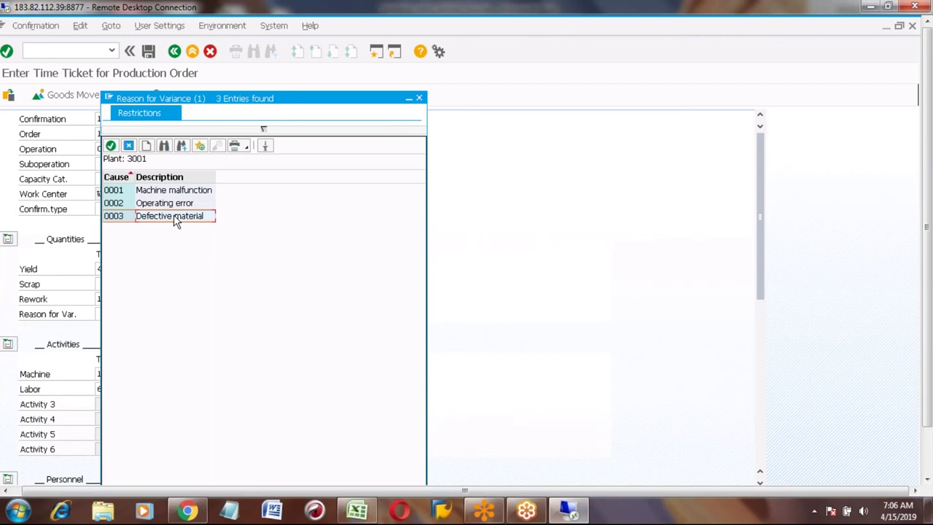
{"action": "double_click", "coordinate": [175, 219]}
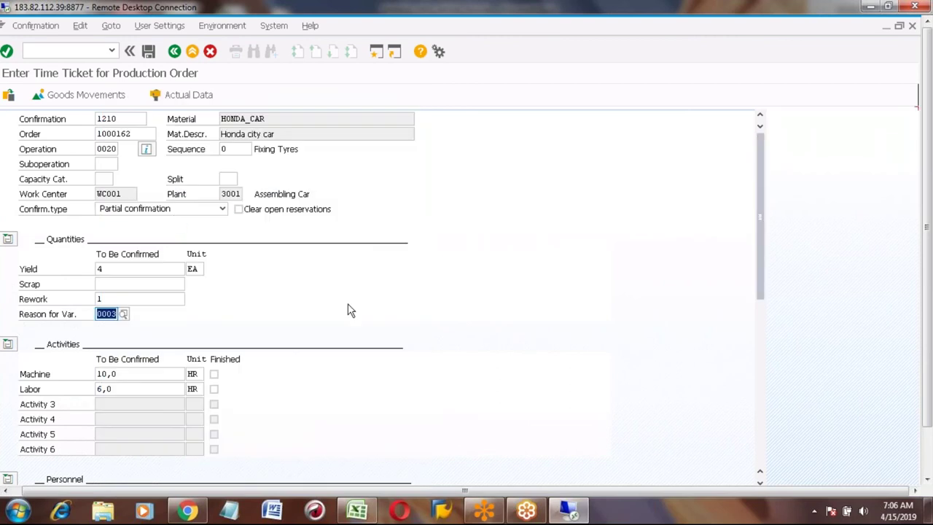
{"action": "key", "text": "Return"}
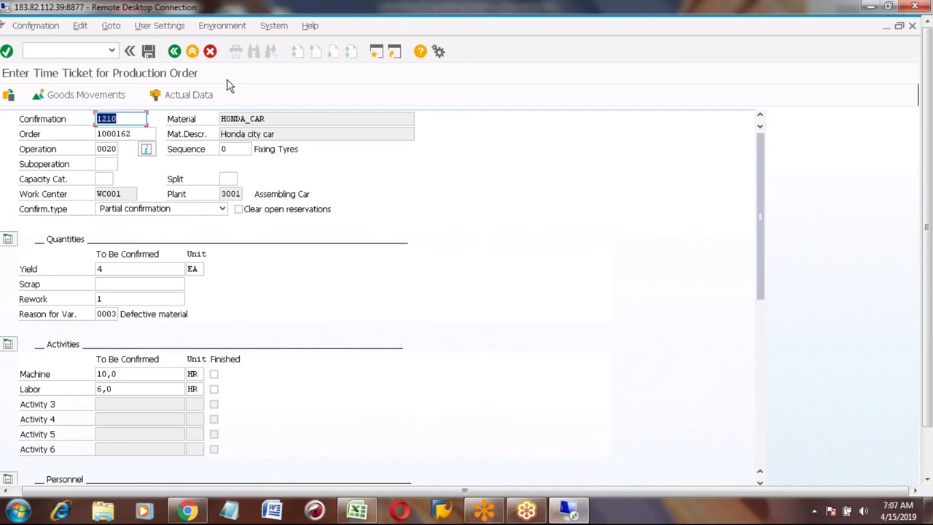
{"action": "left_click", "coordinate": [149, 52]}
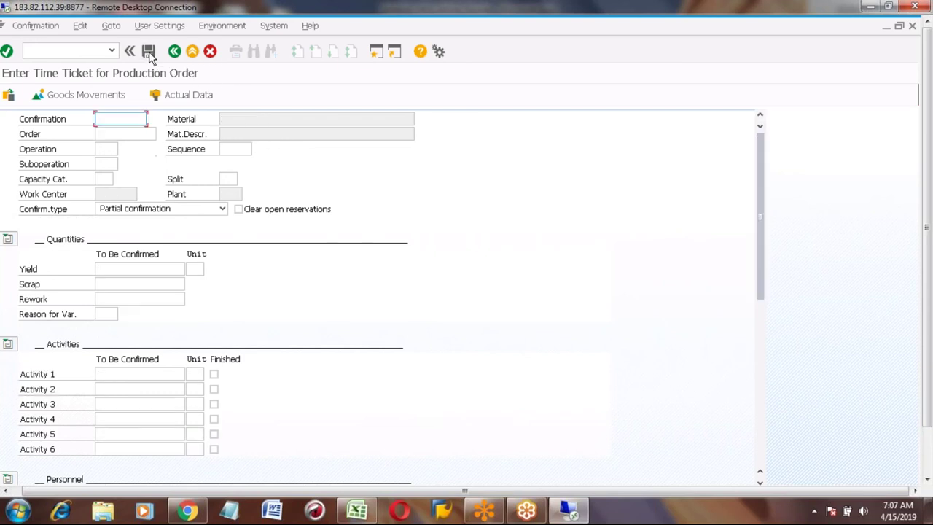
Switch to the session window displaying the production order's operation overview
{"action": "left_click", "coordinate": [929, 458]}
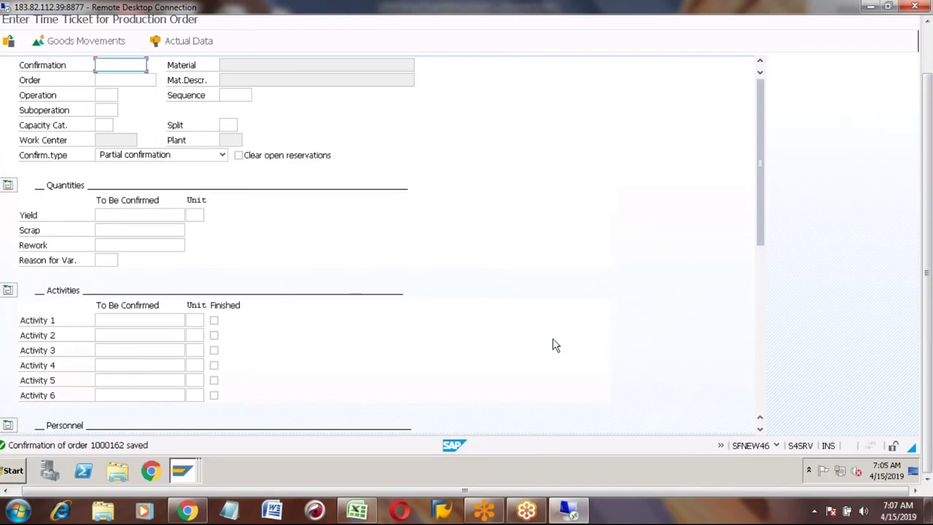
{"action": "left_click", "coordinate": [182, 470]}
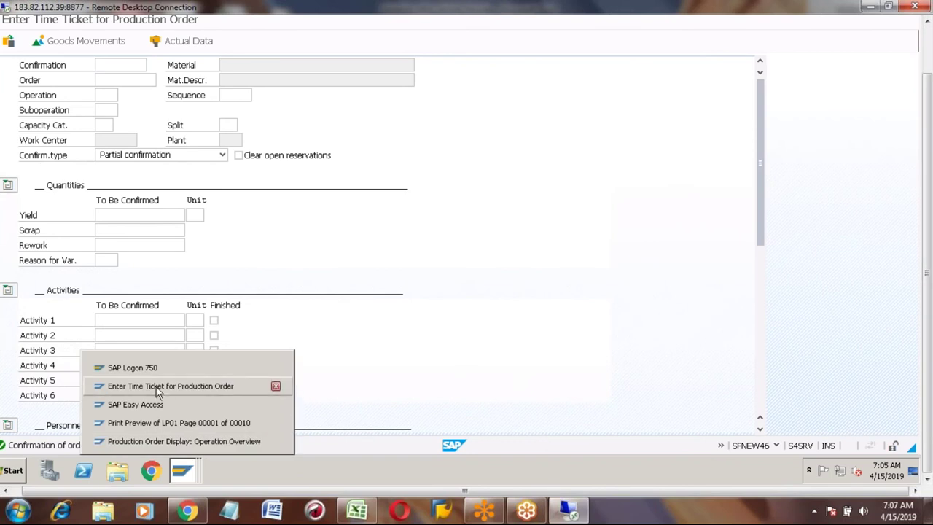
{"action": "left_click", "coordinate": [170, 385]}
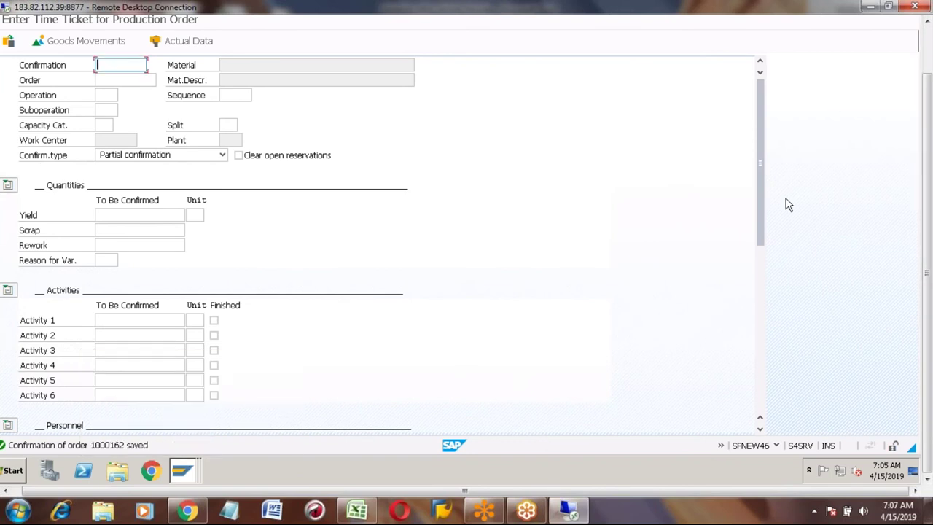
{"action": "left_click", "coordinate": [183, 475]}
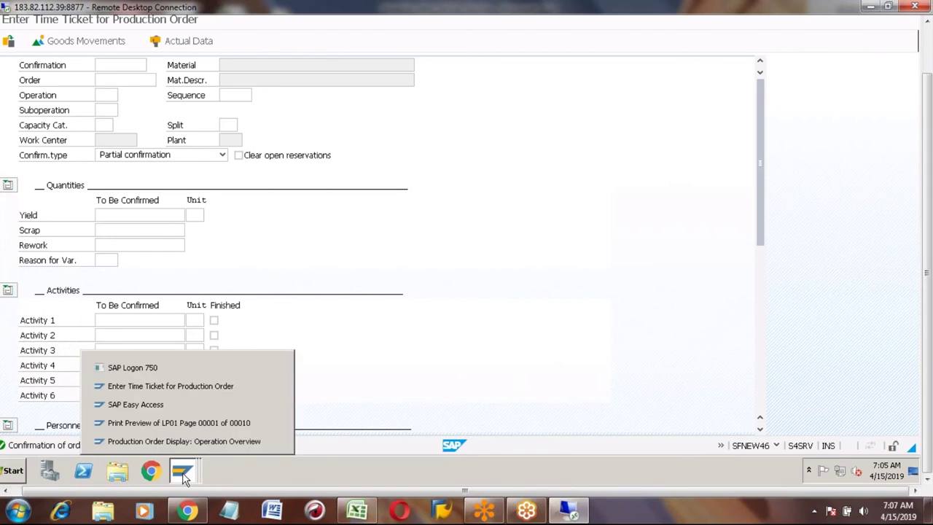
{"action": "left_click", "coordinate": [158, 440]}
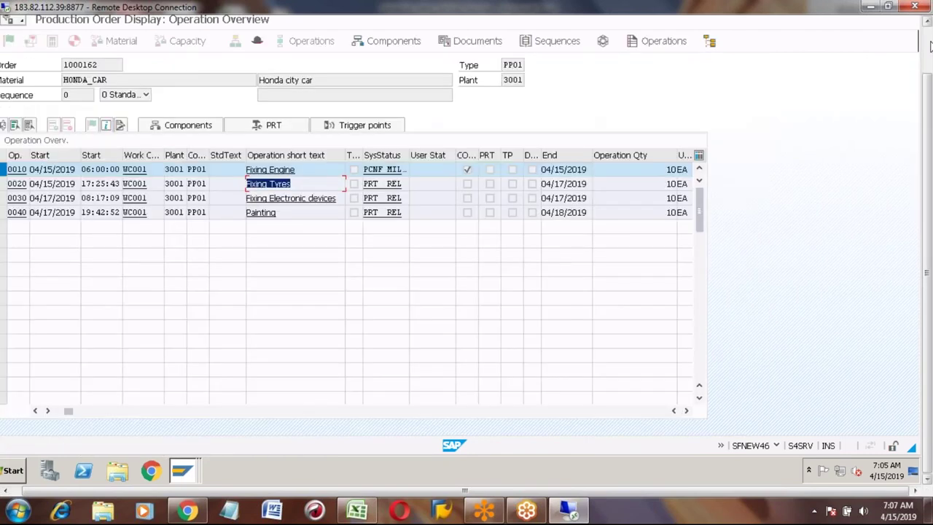
{"action": "left_click", "coordinate": [929, 45]}
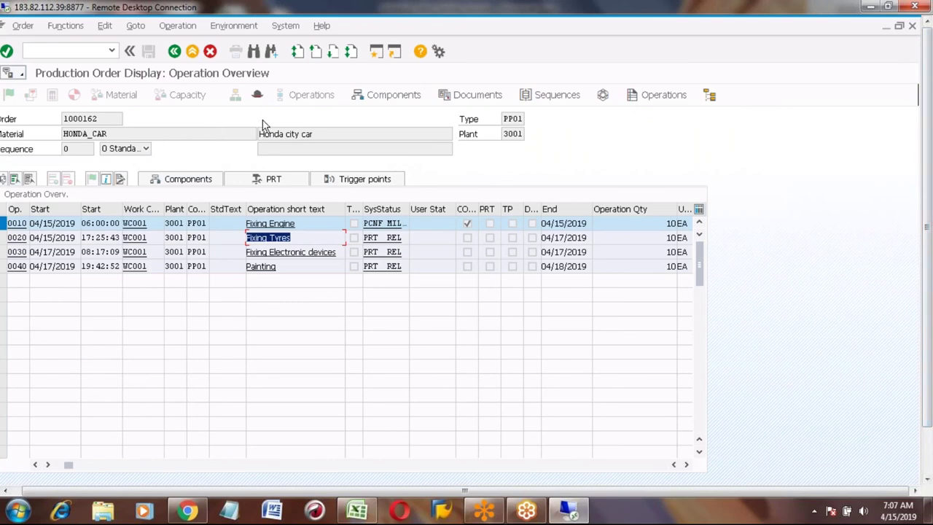
Reload the HONDA_CAR production order in display mode and show its operation overview
{"action": "left_click", "coordinate": [174, 52]}
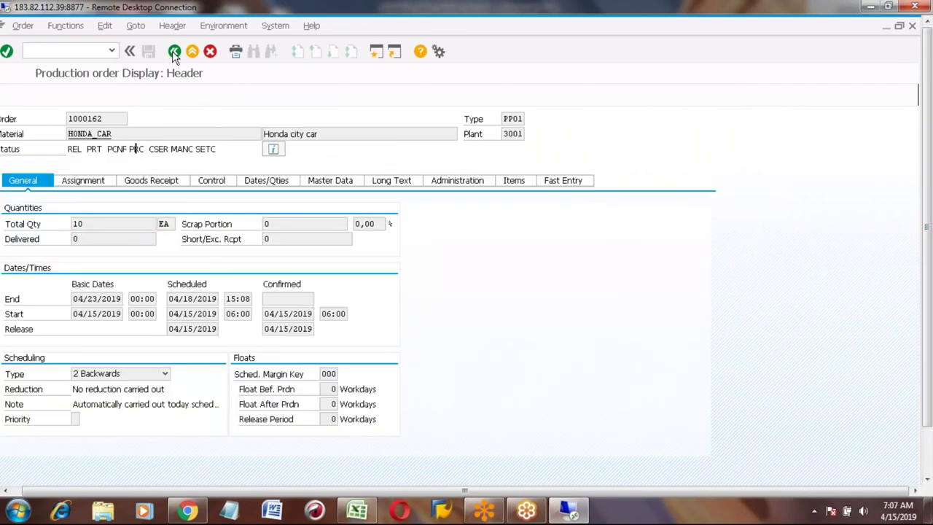
{"action": "left_click", "coordinate": [174, 51]}
{"action": "left_click", "coordinate": [144, 150]}
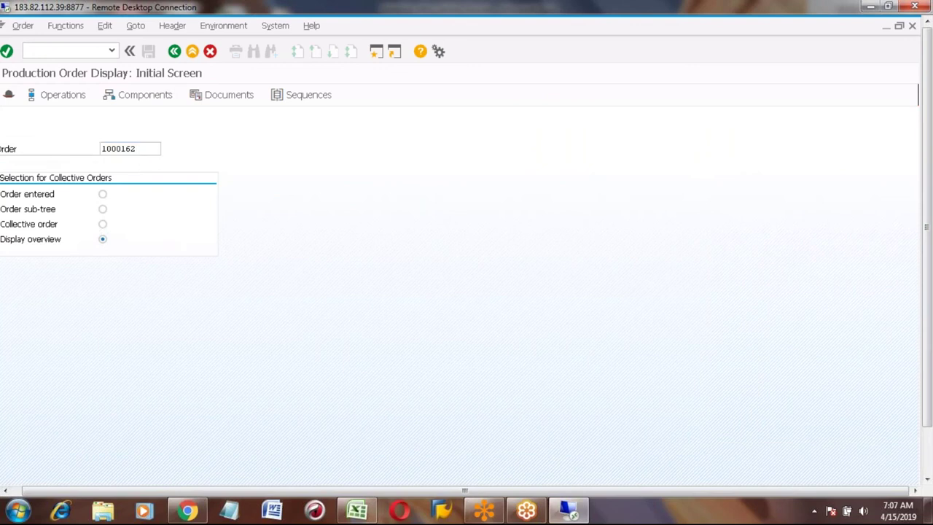
{"action": "key", "text": "Return"}
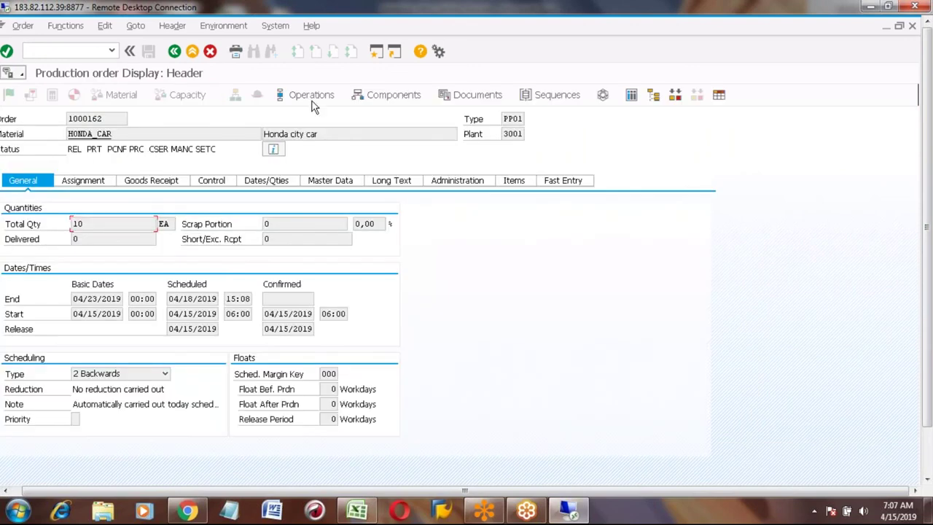
{"action": "left_click", "coordinate": [310, 98]}
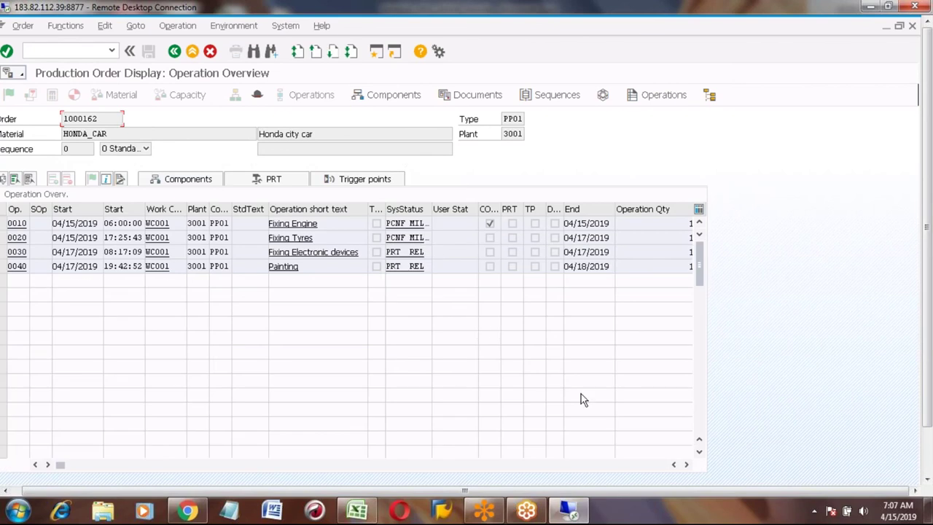
Check the confirmed scrap, confirmed yield and confirmed rework of the order's operations in the overview table
{"action": "left_click", "coordinate": [686, 464]}
{"action": "left_click", "coordinate": [685, 464]}
{"action": "left_click", "coordinate": [685, 464]}
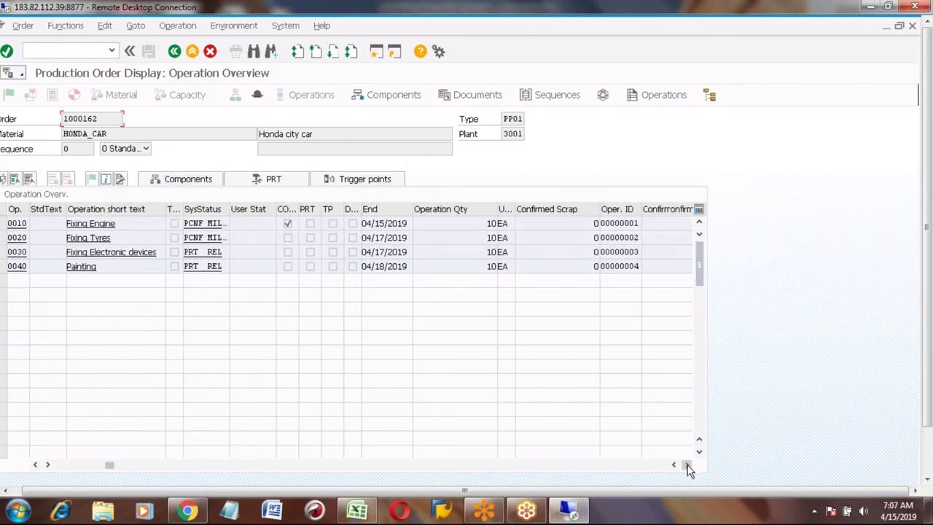
{"action": "left_click", "coordinate": [686, 464]}
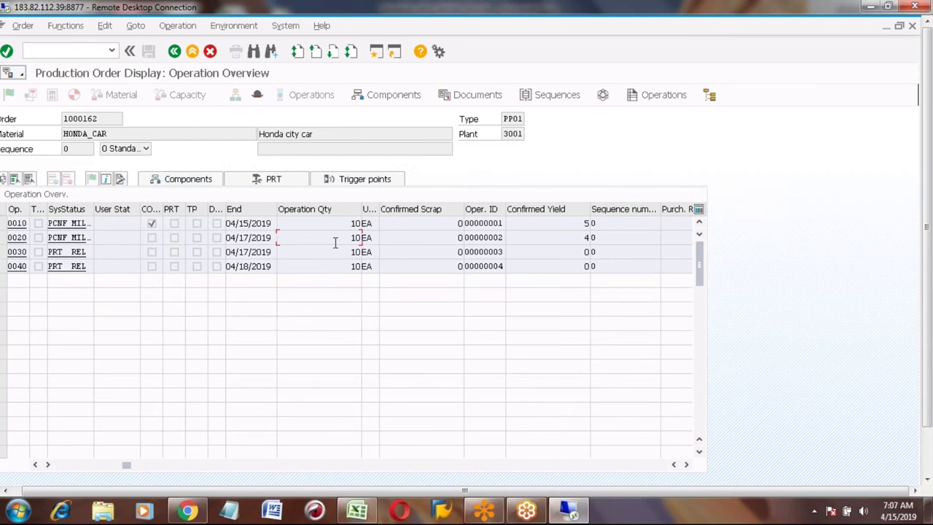
{"action": "left_click", "coordinate": [686, 464]}
{"action": "left_click", "coordinate": [686, 464]}
{"action": "left_click", "coordinate": [686, 464]}
{"action": "left_click", "coordinate": [685, 465]}
{"action": "left_click", "coordinate": [686, 464]}
{"action": "left_click", "coordinate": [685, 464]}
{"action": "left_click", "coordinate": [686, 465]}
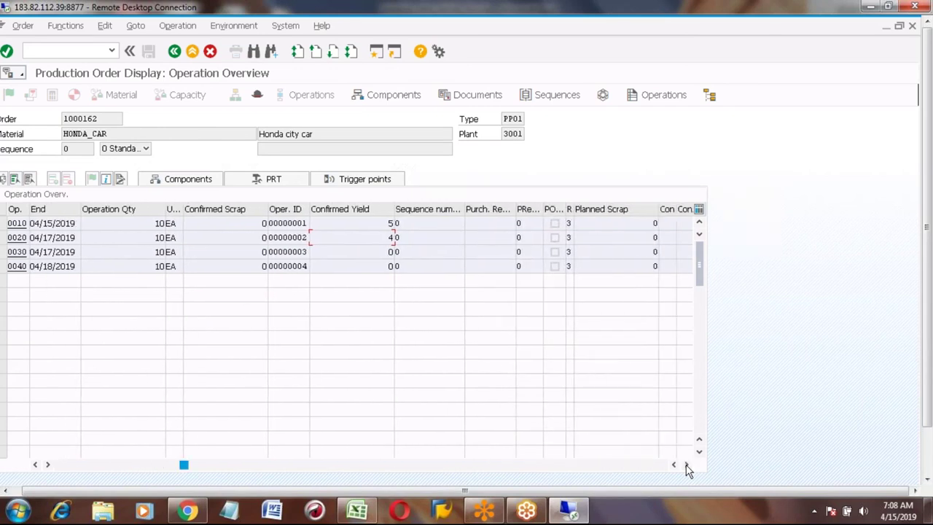
{"action": "left_click", "coordinate": [686, 464]}
{"action": "left_click", "coordinate": [685, 464]}
{"action": "left_click", "coordinate": [686, 464]}
{"action": "left_click", "coordinate": [685, 464]}
{"action": "left_click", "coordinate": [685, 464]}
{"action": "left_click", "coordinate": [686, 464]}
{"action": "left_click", "coordinate": [686, 464]}
{"action": "left_click", "coordinate": [686, 464]}
{"action": "left_click", "coordinate": [685, 464]}
{"action": "left_click", "coordinate": [685, 464]}
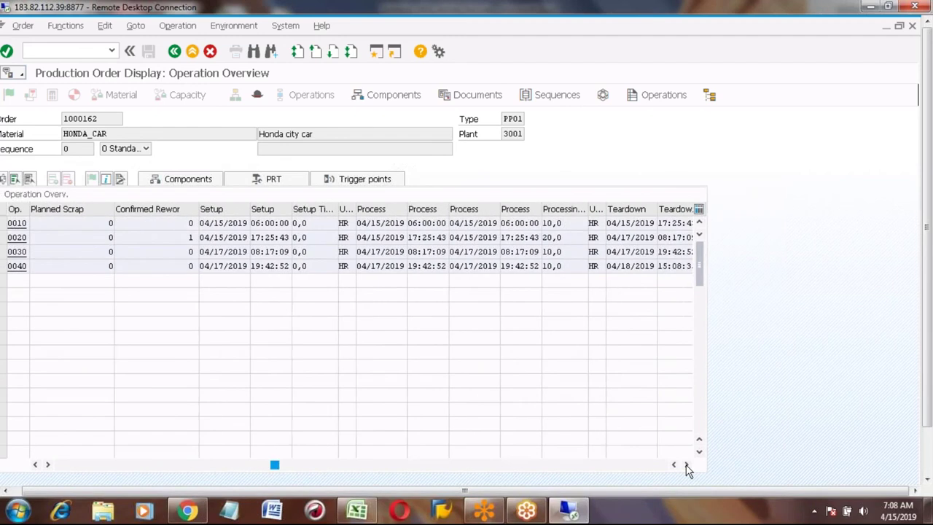
Examine the remaining operation columns, from the setup and processing dates through the execution times to the Step ID
{"action": "left_click", "coordinate": [685, 464]}
{"action": "left_click", "coordinate": [686, 464]}
{"action": "left_click", "coordinate": [686, 464]}
{"action": "left_click", "coordinate": [686, 465]}
{"action": "left_click", "coordinate": [686, 464]}
{"action": "left_click", "coordinate": [686, 464]}
{"action": "left_click", "coordinate": [686, 464]}
{"action": "left_click", "coordinate": [686, 465]}
{"action": "left_click", "coordinate": [685, 465]}
{"action": "left_click", "coordinate": [686, 464]}
{"action": "left_click", "coordinate": [685, 464]}
{"action": "left_click", "coordinate": [686, 464]}
{"action": "left_click", "coordinate": [686, 464]}
{"action": "left_click", "coordinate": [686, 465]}
{"action": "left_click", "coordinate": [686, 464]}
{"action": "left_click", "coordinate": [685, 464]}
{"action": "left_click", "coordinate": [686, 465]}
{"action": "left_click", "coordinate": [686, 464]}
{"action": "left_click", "coordinate": [685, 464]}
{"action": "left_click", "coordinate": [686, 464]}
{"action": "left_click", "coordinate": [686, 464]}
{"action": "left_click", "coordinate": [685, 464]}
{"action": "left_click", "coordinate": [686, 464]}
{"action": "left_click", "coordinate": [686, 464]}
{"action": "left_click", "coordinate": [685, 464]}
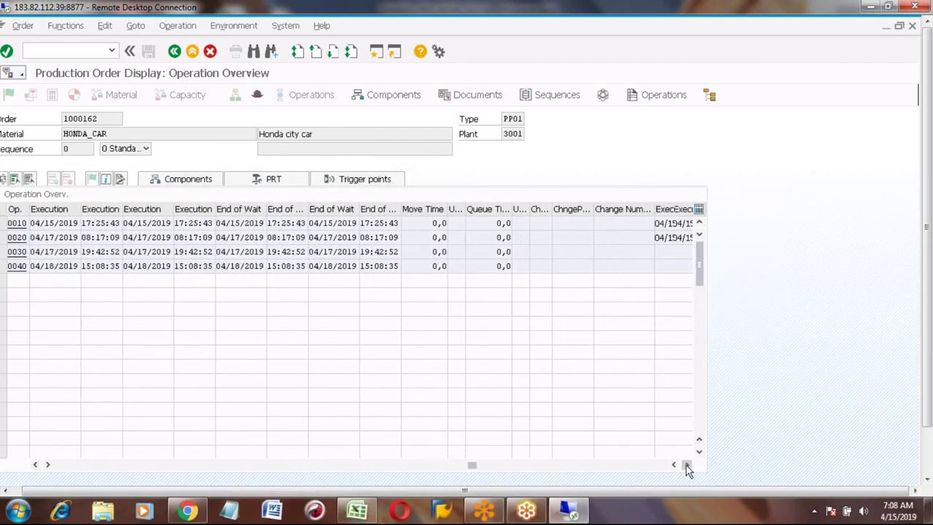
{"action": "left_click", "coordinate": [686, 464]}
{"action": "left_click", "coordinate": [685, 464]}
{"action": "left_click", "coordinate": [686, 464]}
{"action": "left_click", "coordinate": [686, 464]}
{"action": "left_click", "coordinate": [686, 464]}
{"action": "left_click", "coordinate": [686, 464]}
{"action": "left_click", "coordinate": [686, 464]}
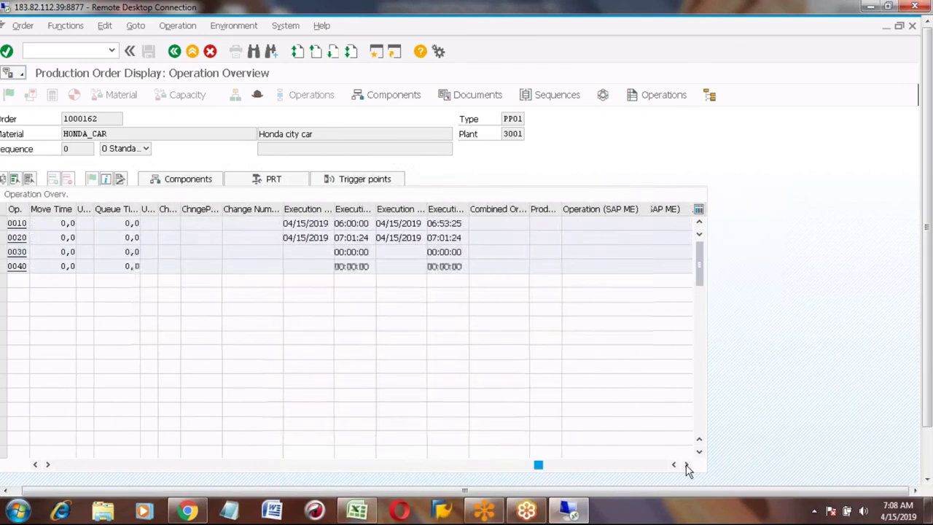
{"action": "left_click", "coordinate": [686, 464]}
{"action": "left_click", "coordinate": [686, 464]}
{"action": "left_click", "coordinate": [686, 464]}
{"action": "left_click", "coordinate": [685, 464]}
{"action": "left_click", "coordinate": [685, 464]}
{"action": "left_click", "coordinate": [685, 464]}
{"action": "left_click", "coordinate": [686, 465]}
{"action": "left_click", "coordinate": [686, 464]}
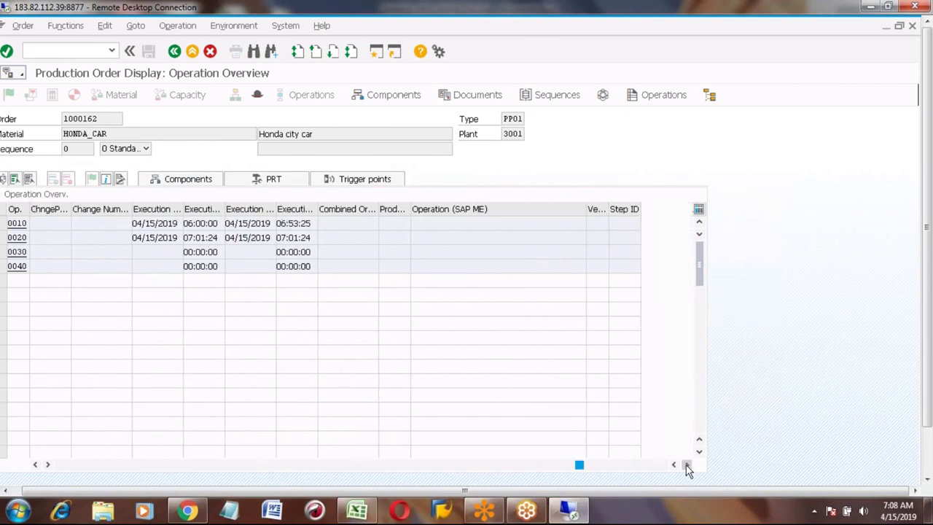
Open the details of operation 0020, Fixing Tyres, and review its general data
{"action": "left_click", "coordinate": [72, 465]}
{"action": "left_click_drag", "start_coordinate": [71, 464], "coordinate": [59, 464]}
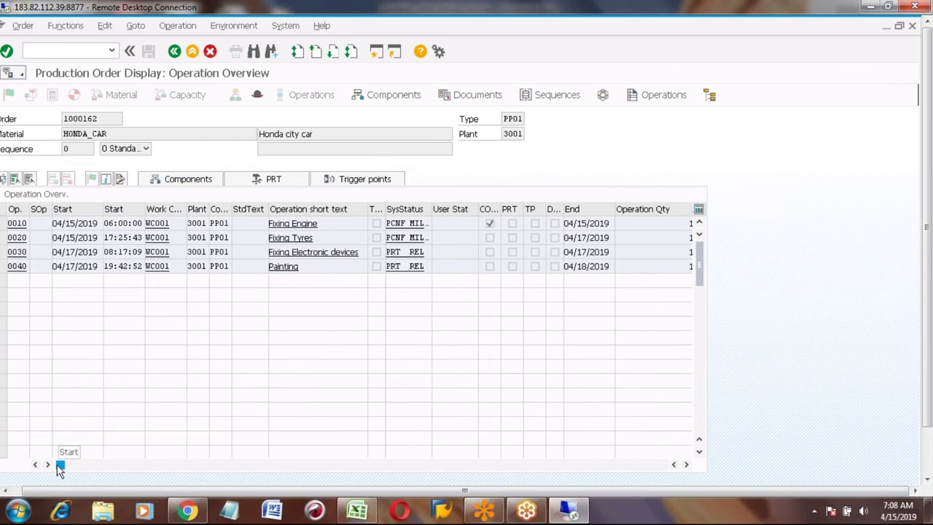
{"action": "left_click", "coordinate": [4, 238]}
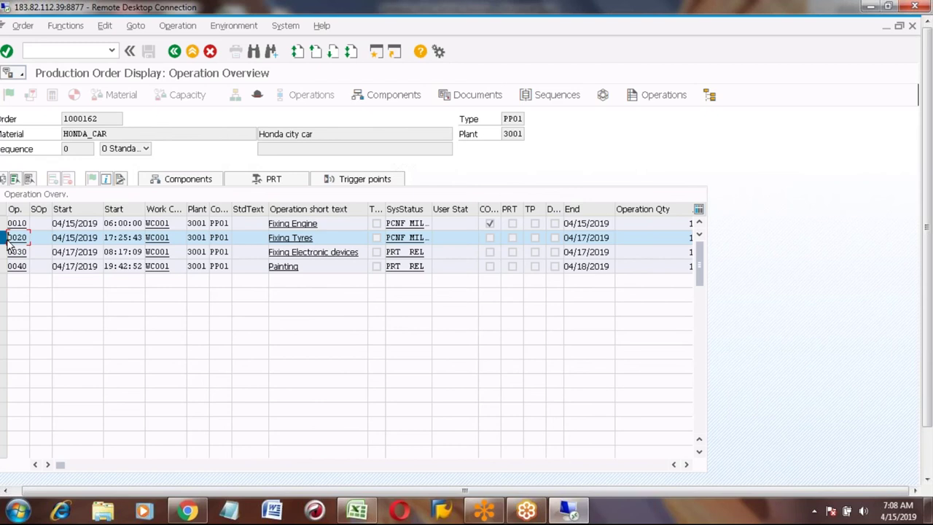
{"action": "left_click", "coordinate": [11, 179]}
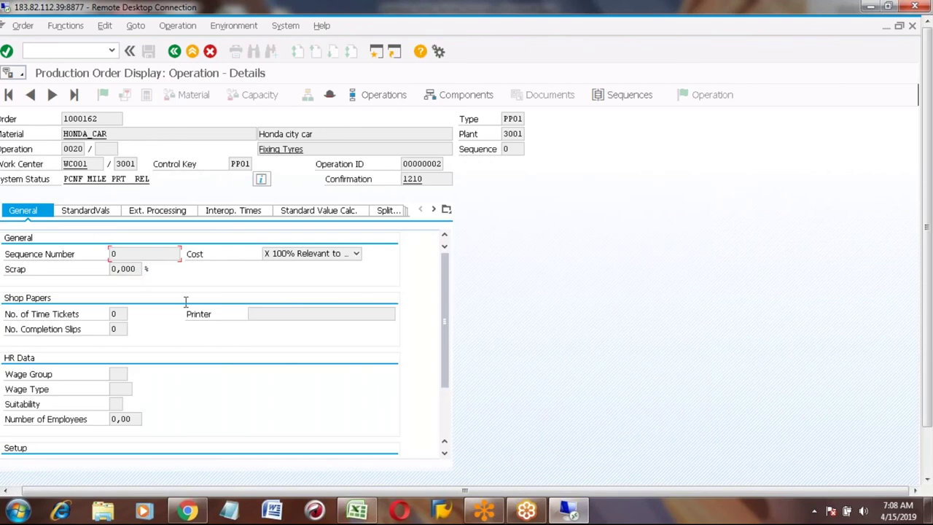
{"action": "left_click", "coordinate": [449, 429]}
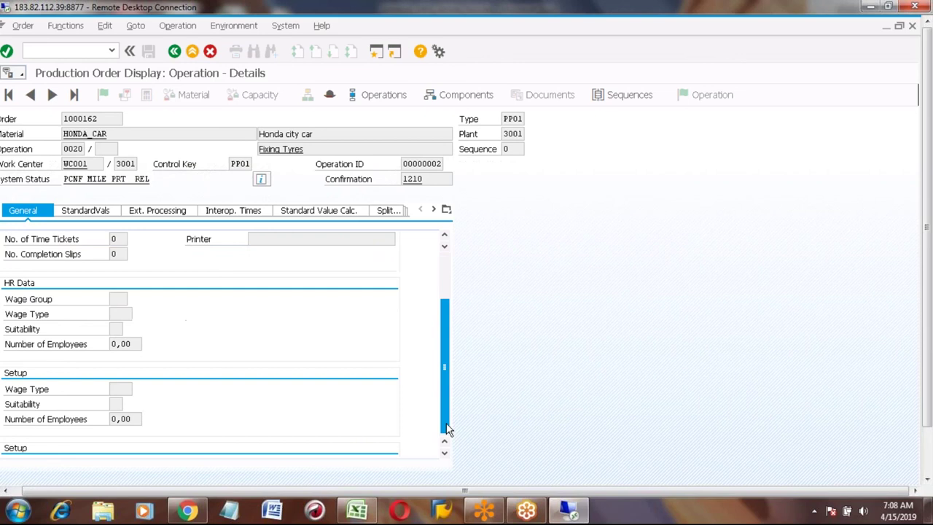
Review operation 0020's standard values, external processing, interoperation times, standard value calculation, overlap and user fields
{"action": "left_click", "coordinate": [83, 212]}
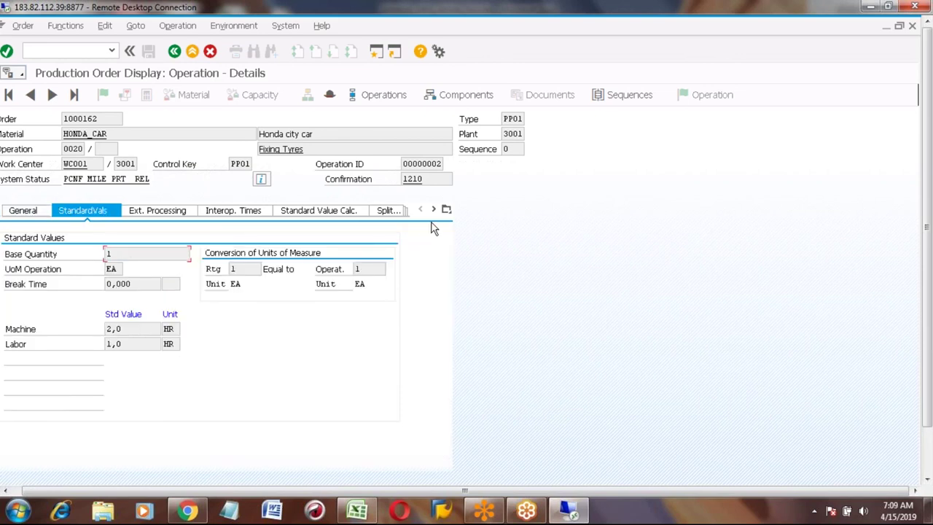
{"action": "left_click", "coordinate": [166, 213]}
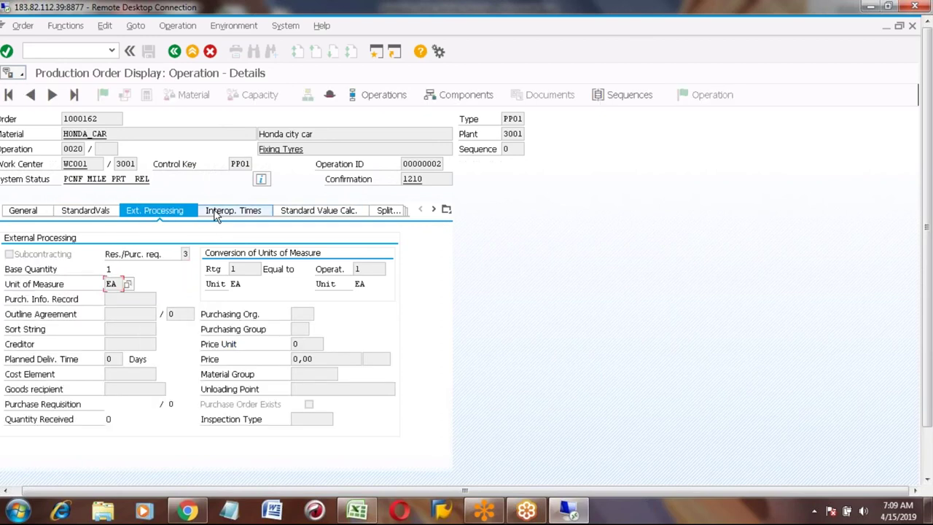
{"action": "left_click", "coordinate": [216, 212]}
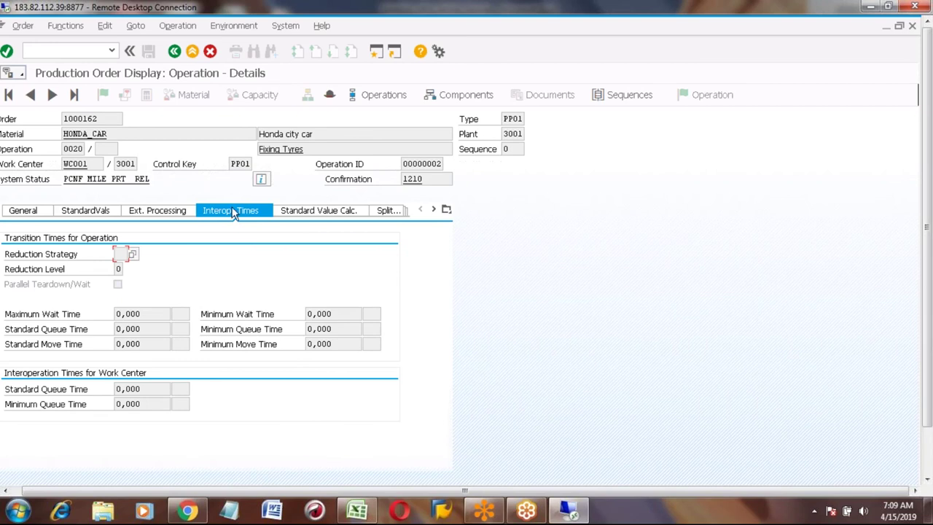
{"action": "left_click", "coordinate": [295, 215]}
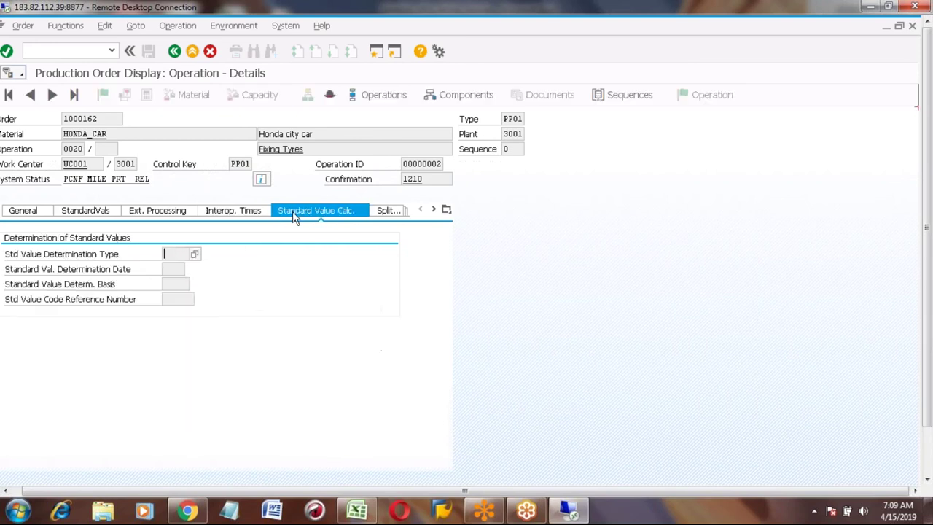
{"action": "left_click", "coordinate": [389, 211]}
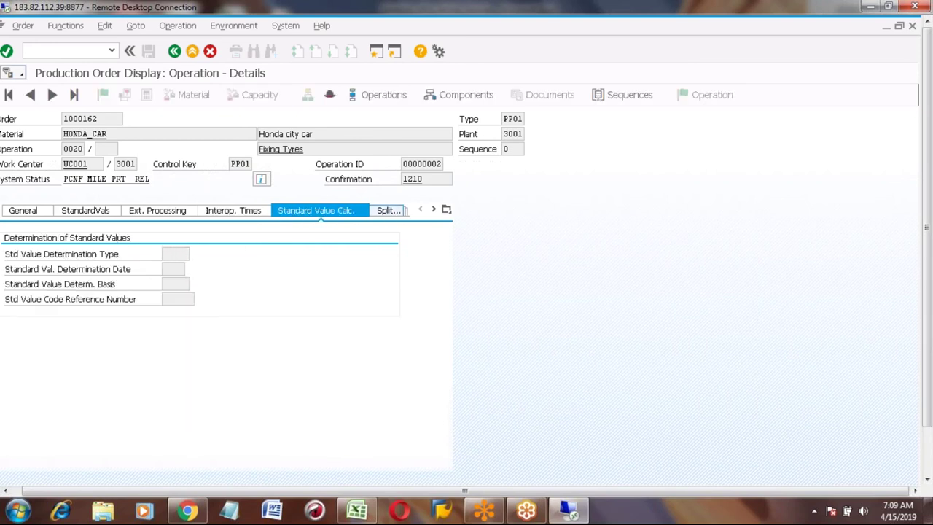
{"action": "left_click", "coordinate": [348, 211]}
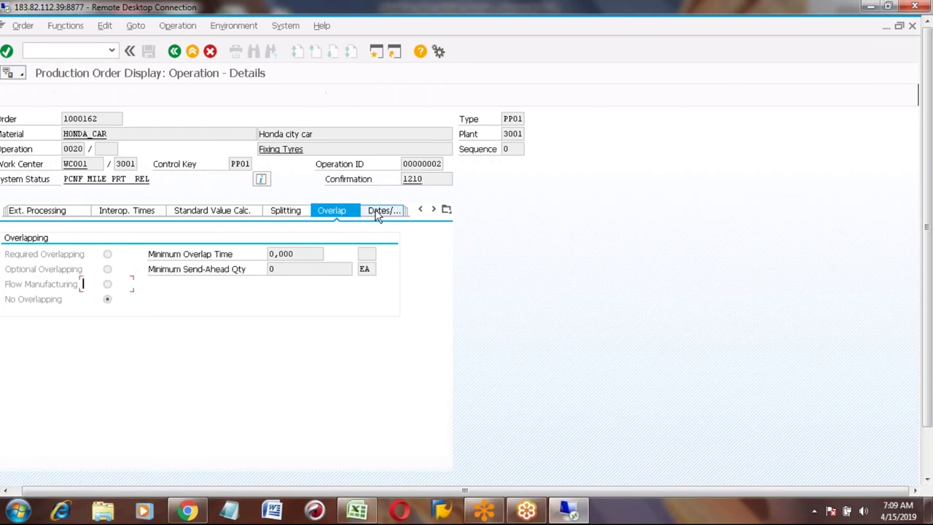
{"action": "left_click", "coordinate": [377, 211]}
{"action": "left_click", "coordinate": [377, 211]}
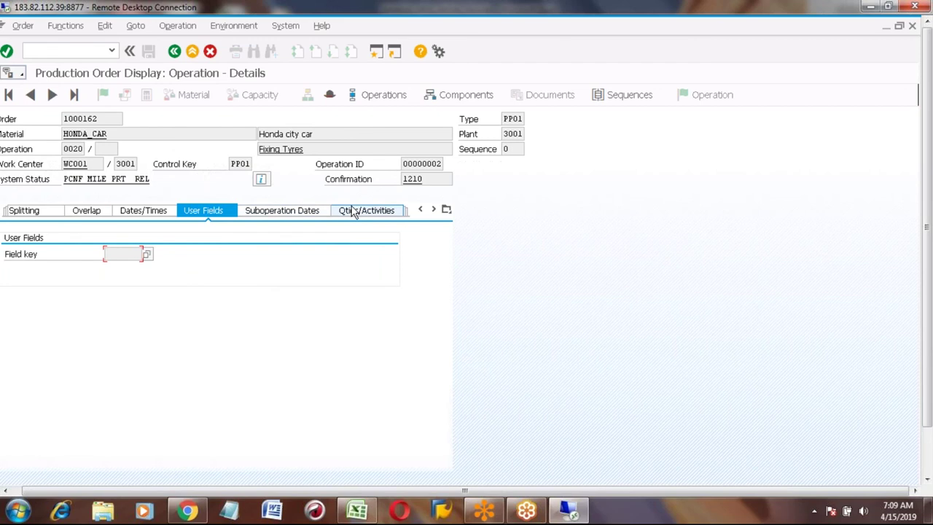
Check operation 0020's confirmed quantities and its machine and labor activities, and return to the operation overview
{"action": "left_click", "coordinate": [354, 211]}
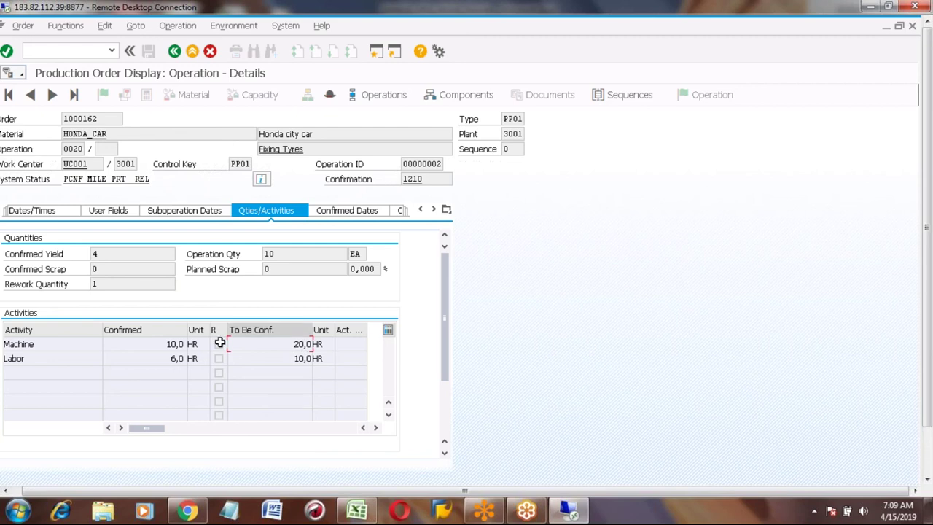
{"action": "left_click", "coordinate": [164, 346]}
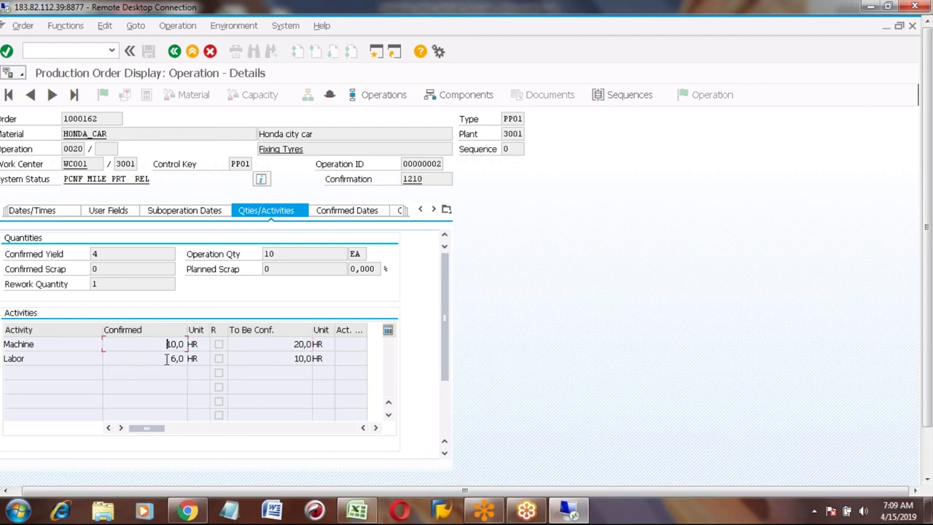
{"action": "left_click", "coordinate": [166, 360]}
{"action": "left_click", "coordinate": [174, 51]}
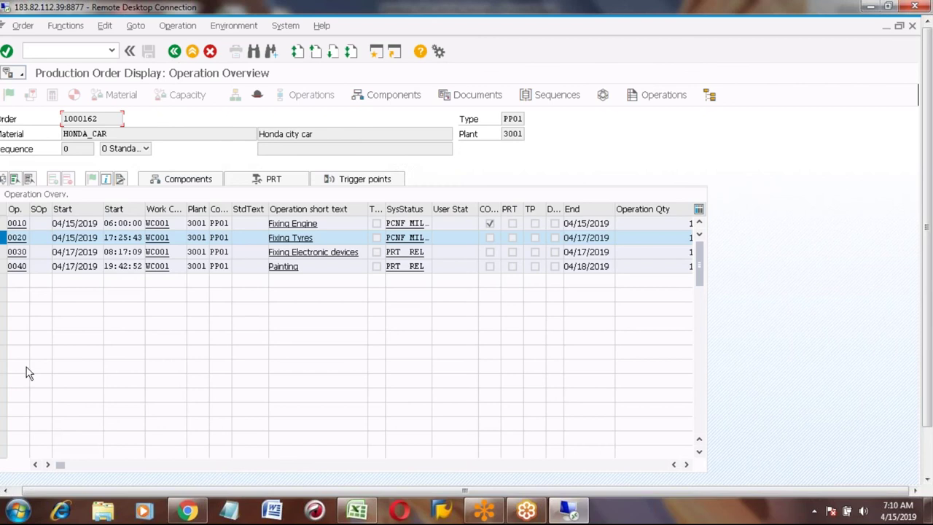
Select operations 0030, Fixing Electronic devices, and 0040, Painting, in the order's operation overview
{"action": "left_click", "coordinate": [6, 223], "text": "ctrl"}
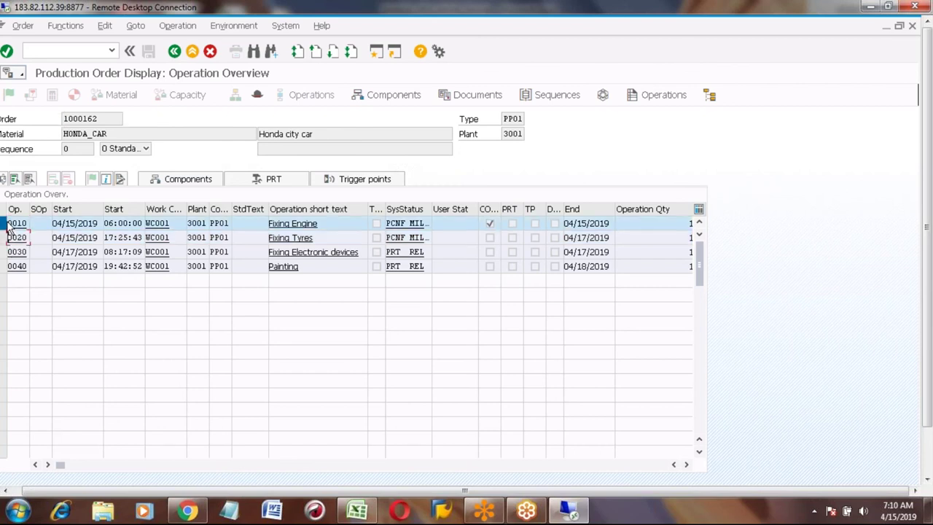
{"action": "left_click", "coordinate": [8, 244]}
{"action": "left_click", "coordinate": [7, 252]}
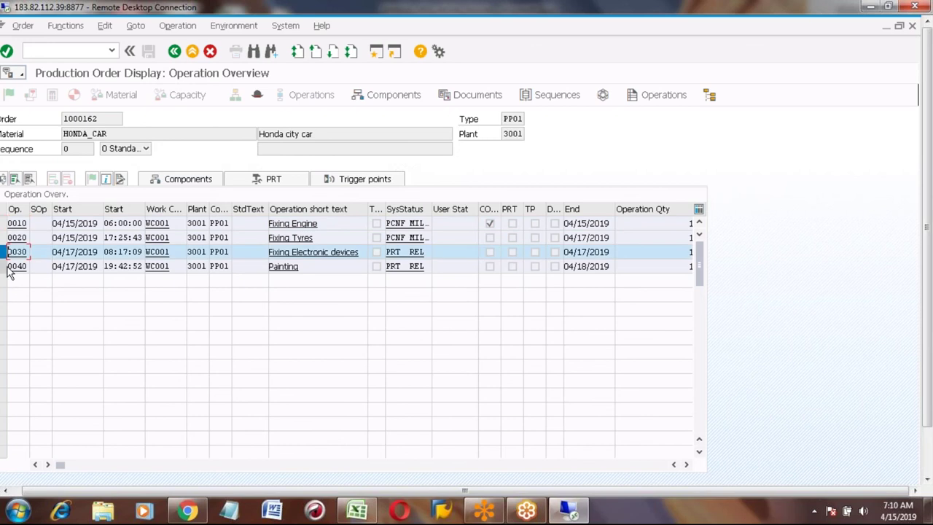
{"action": "left_click", "coordinate": [7, 267], "text": "ctrl"}
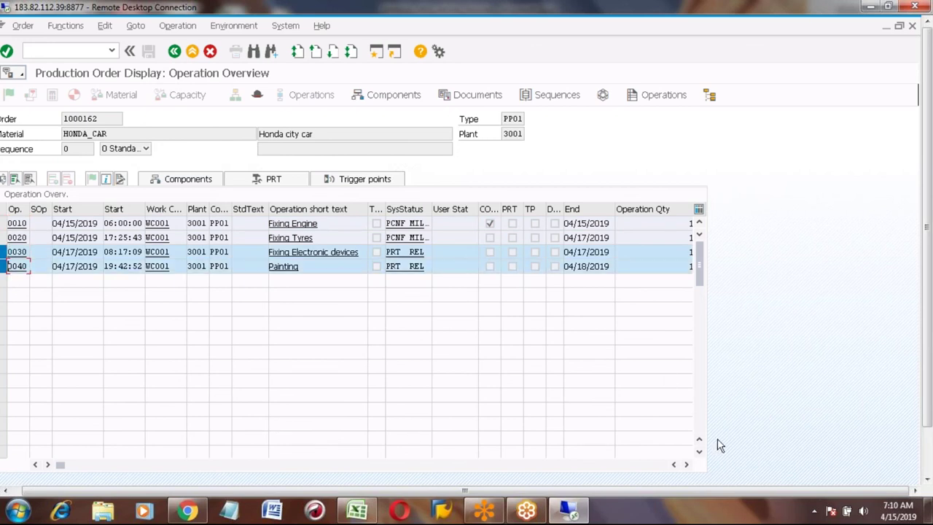
Switch to the time ticket entry session and load operation 0030 of the HONDA_CAR production order for partial confirmation
{"action": "left_click", "coordinate": [929, 455]}
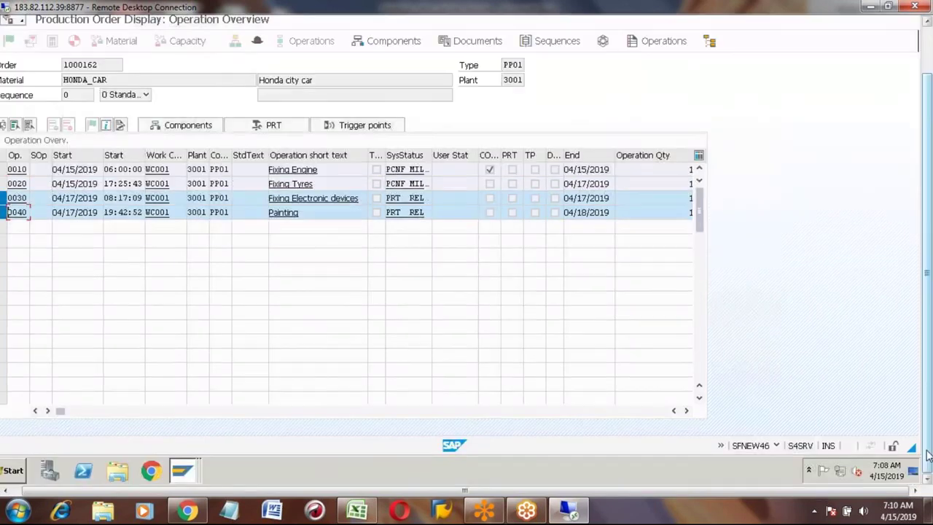
{"action": "left_click", "coordinate": [186, 475]}
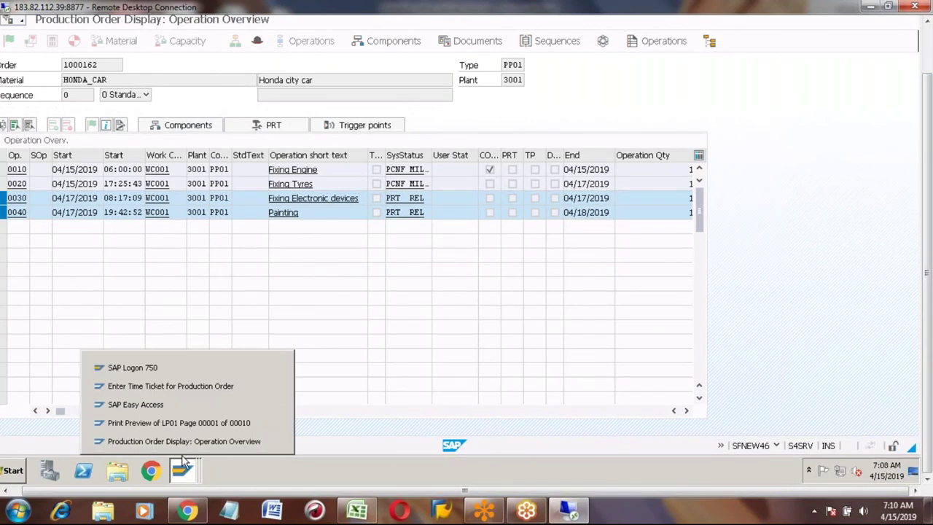
{"action": "left_click", "coordinate": [165, 386]}
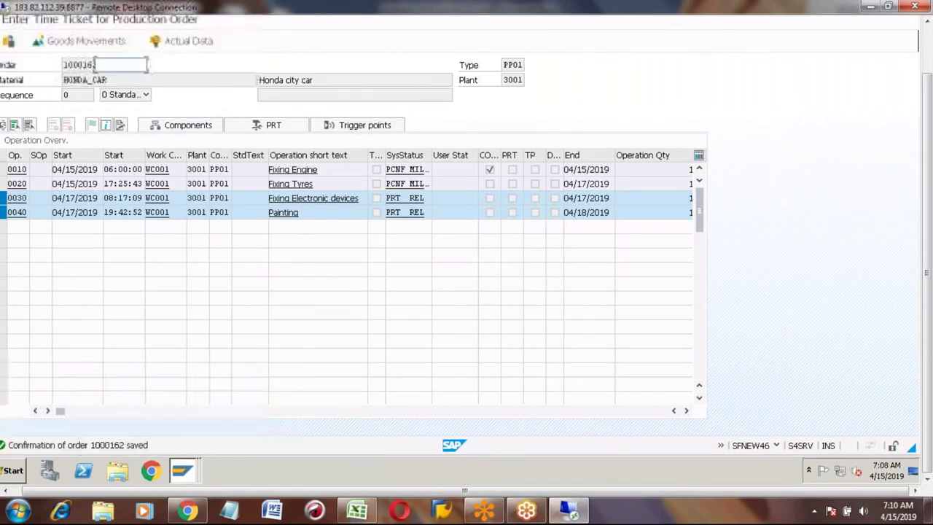
{"action": "left_click", "coordinate": [928, 40]}
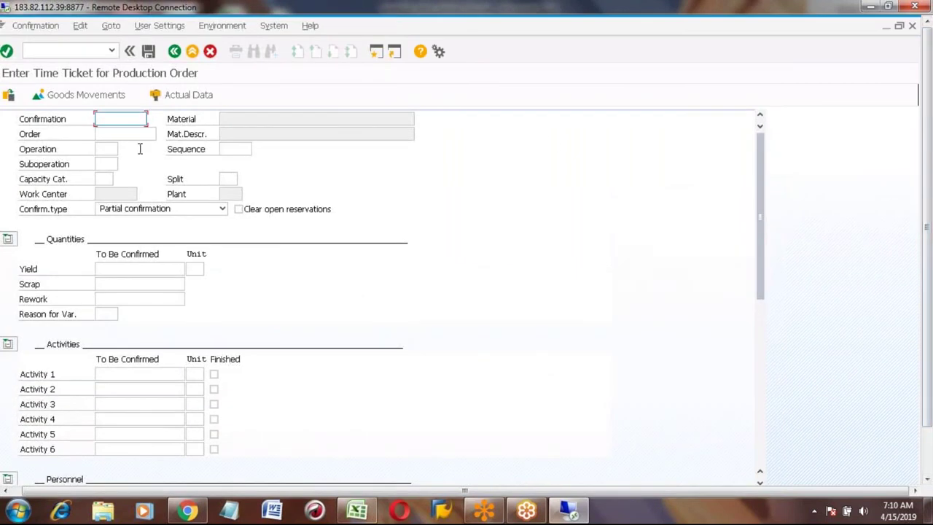
{"action": "left_click", "coordinate": [120, 135]}
{"action": "type", "text": "1"}
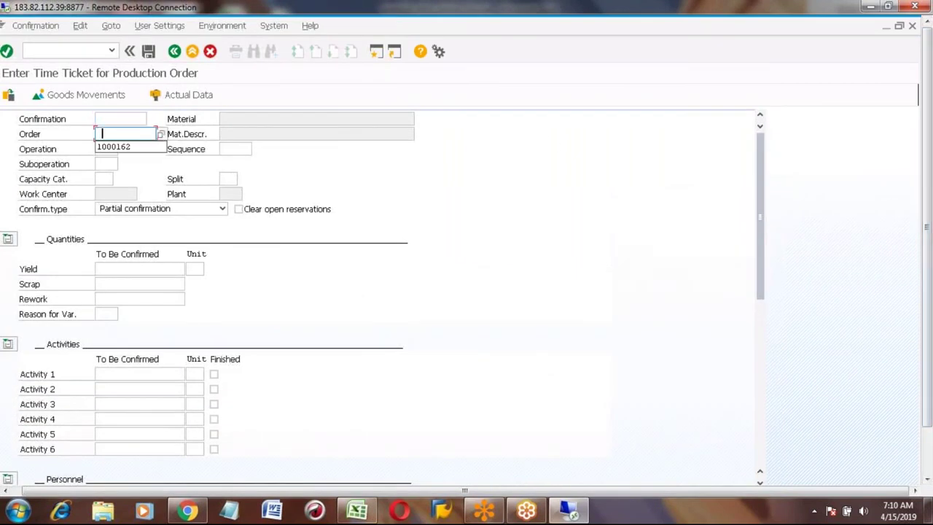
{"action": "key", "text": "Down"}
{"action": "key", "text": "Return"}
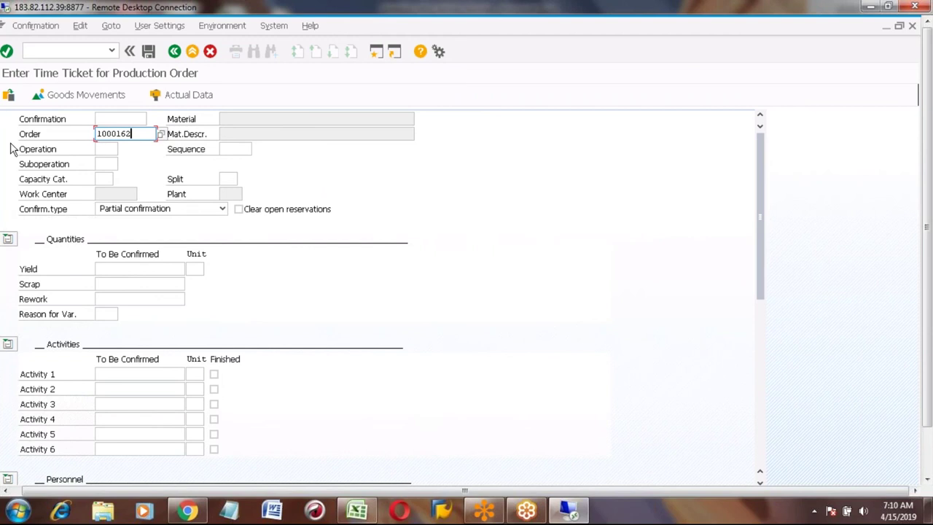
{"action": "left_click", "coordinate": [110, 148]}
{"action": "type", "text": "0030"}
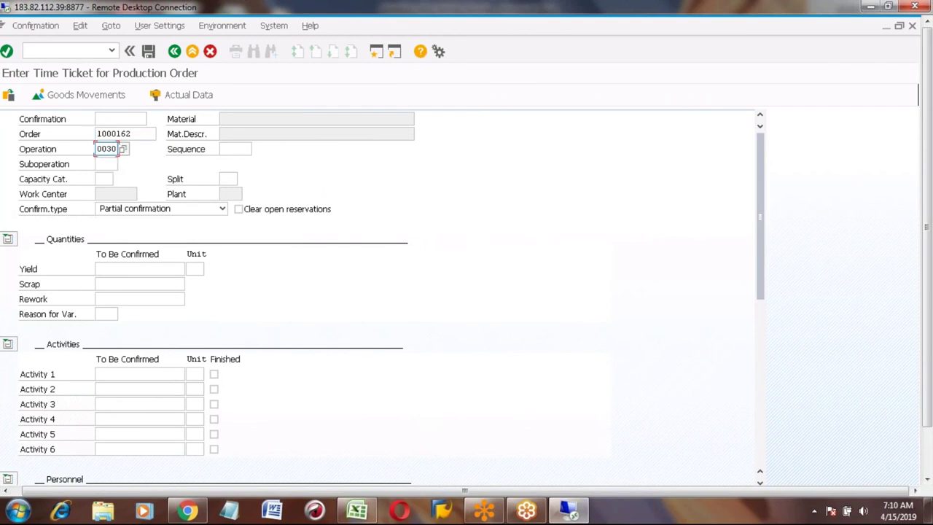
{"action": "key", "text": "Return"}
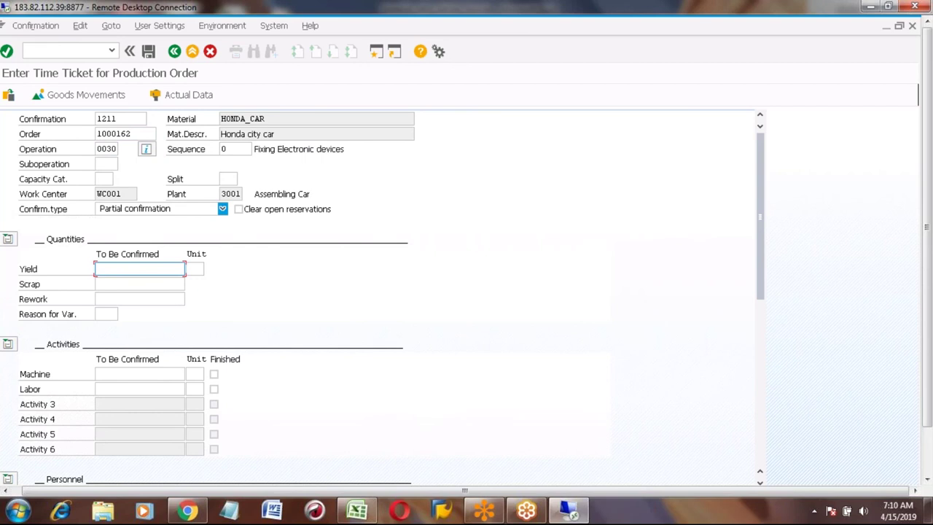
Propose the actual data for operation 0030 and set the yield to confirm to 4 EA
{"action": "left_click", "coordinate": [176, 98]}
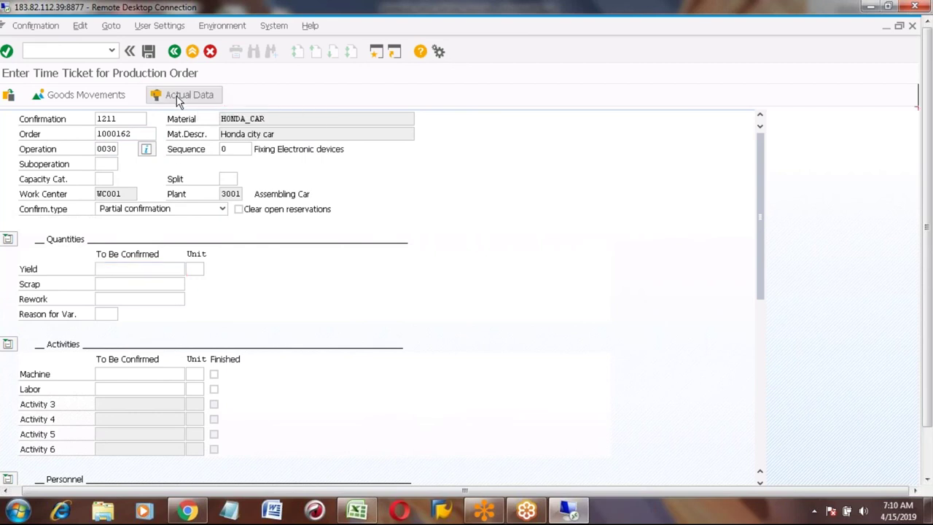
{"action": "left_click", "coordinate": [119, 269]}
{"action": "key", "text": "BackSpace"}
{"action": "key", "text": "BackSpace"}
{"action": "type", "text": "4"}
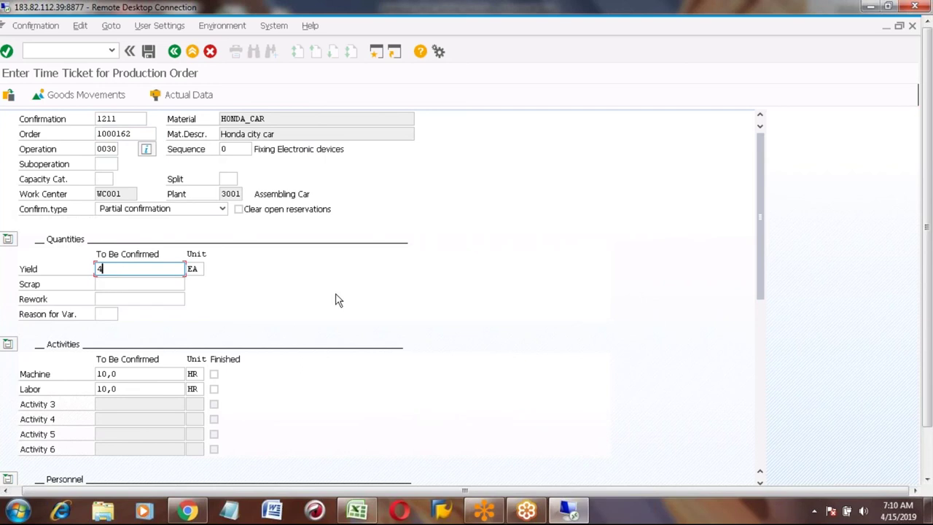
Set operation 0030's machine and labor times to 5 hours each and save the partial confirmation
{"action": "left_click", "coordinate": [129, 373]}
{"action": "key", "text": "BackSpace"}
{"action": "key", "text": "BackSpace"}
{"action": "key", "text": "BackSpace"}
{"action": "key", "text": "BackSpace"}
{"action": "type", "text": "5"}
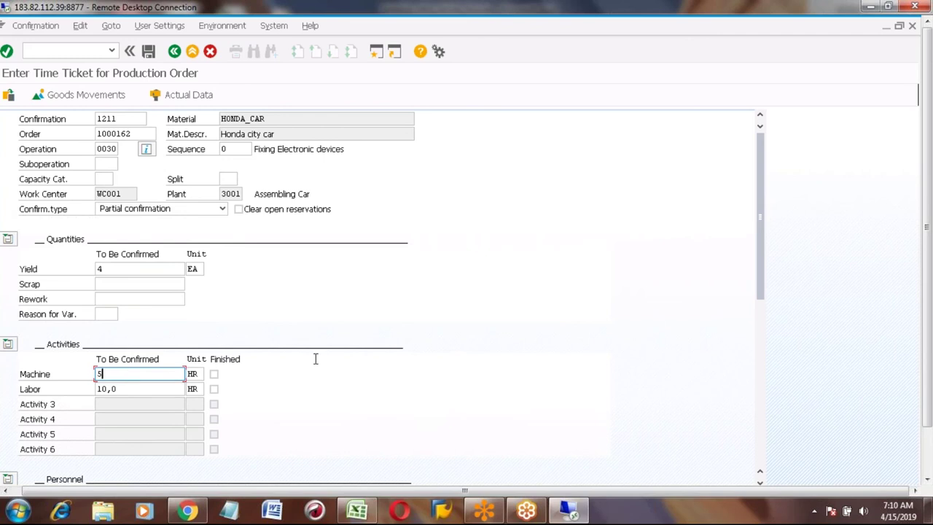
{"action": "left_click", "coordinate": [121, 388]}
{"action": "key", "text": "BackSpace"}
{"action": "key", "text": "BackSpace"}
{"action": "key", "text": "BackSpace"}
{"action": "key", "text": "BackSpace"}
{"action": "type", "text": "5"}
{"action": "key", "text": "Return"}
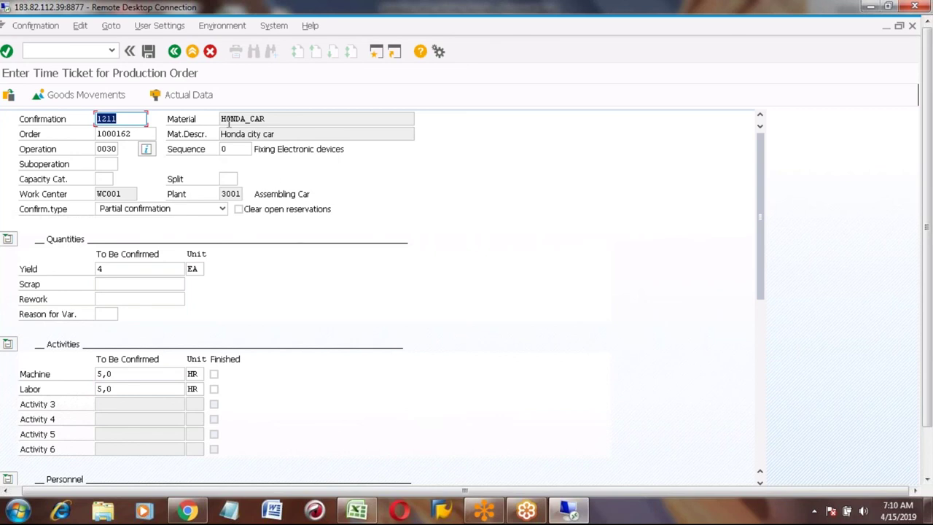
{"action": "left_click", "coordinate": [149, 52]}
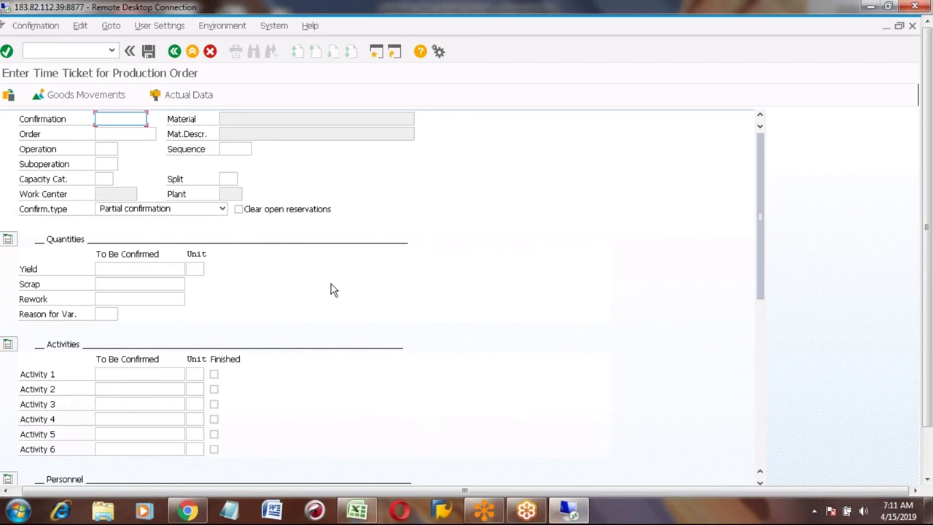
Load operation 0040, Painting, of the same HONDA_CAR production order in the time ticket entry
{"action": "left_click", "coordinate": [134, 134]}
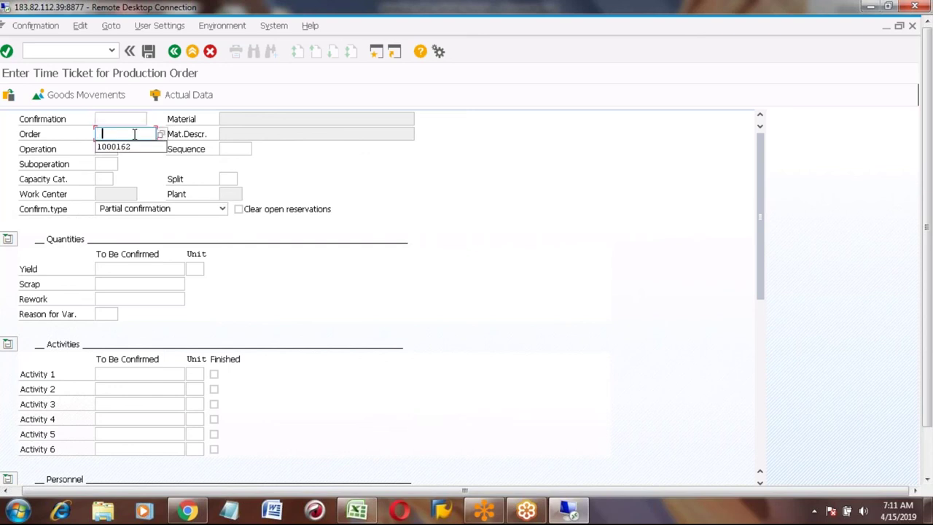
{"action": "key", "text": "Down"}
{"action": "left_click", "coordinate": [121, 146]}
{"action": "left_click", "coordinate": [110, 149]}
{"action": "type", "text": "0040"}
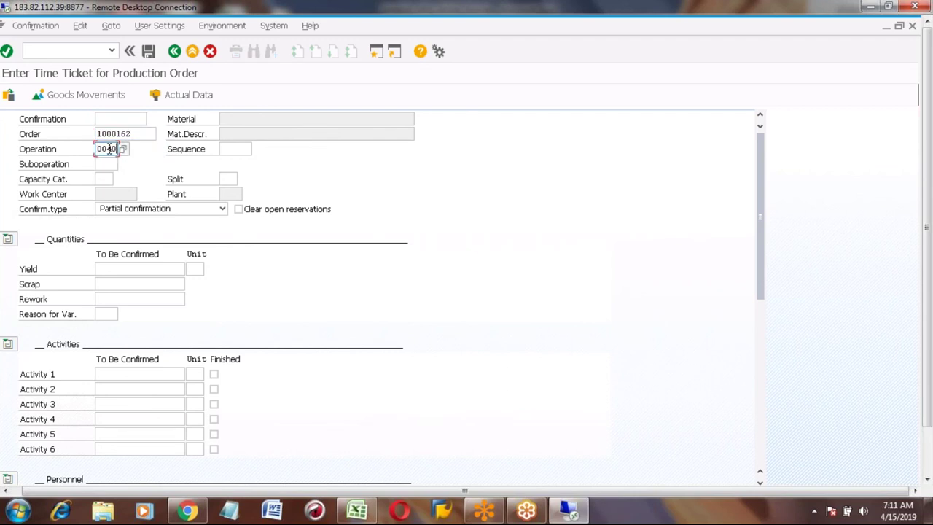
{"action": "key", "text": "Return"}
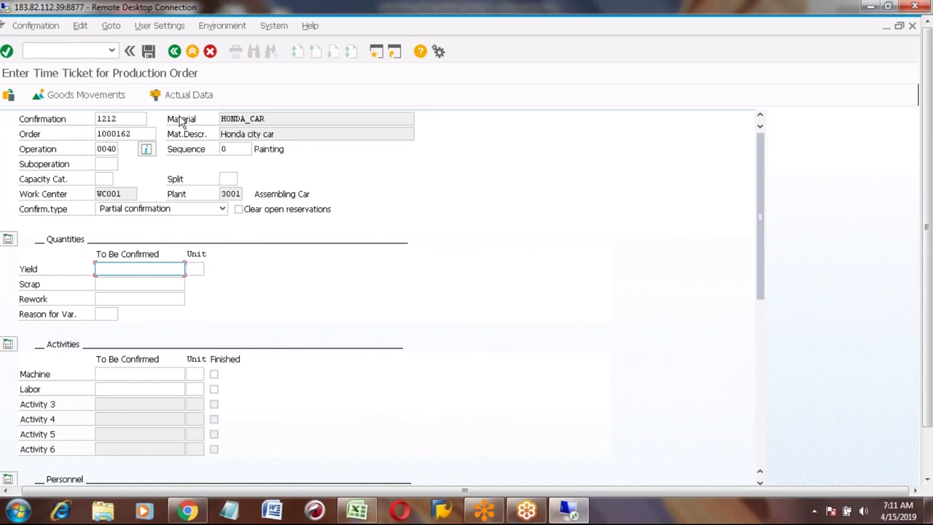
Propose the actual data for operation 0040 and set its yield to 4 EA
{"action": "type", "text": "10"}
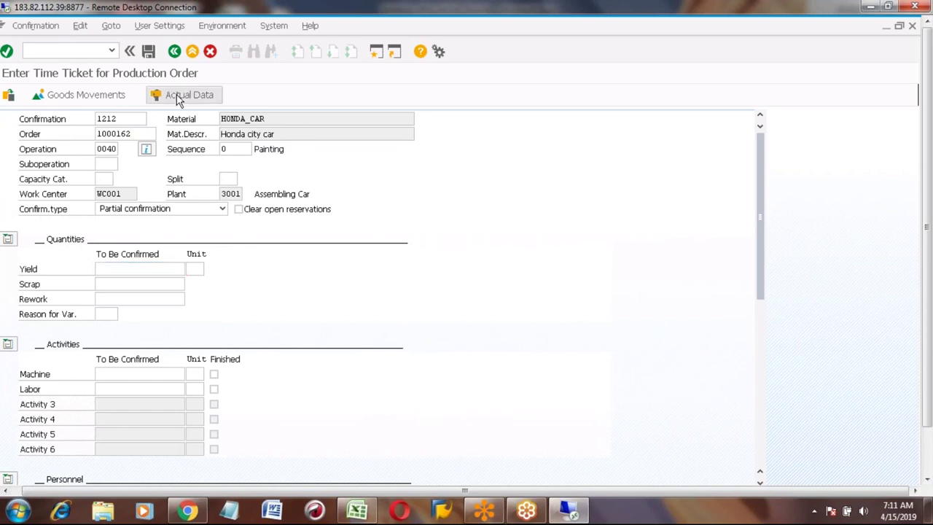
{"action": "key", "text": "Return"}
{"action": "left_click", "coordinate": [117, 269]}
{"action": "key", "text": "BackSpace"}
{"action": "key", "text": "BackSpace"}
{"action": "type", "text": "4"}
Set operation 0040's machine and labor times to 4 hours each and save the partial confirmation
{"action": "left_click", "coordinate": [126, 375]}
{"action": "key", "text": "BackSpace"}
{"action": "key", "text": "BackSpace"}
{"action": "key", "text": "BackSpace"}
{"action": "key", "text": "BackSpace"}
{"action": "type", "text": "4"}
{"action": "key", "text": "Return"}
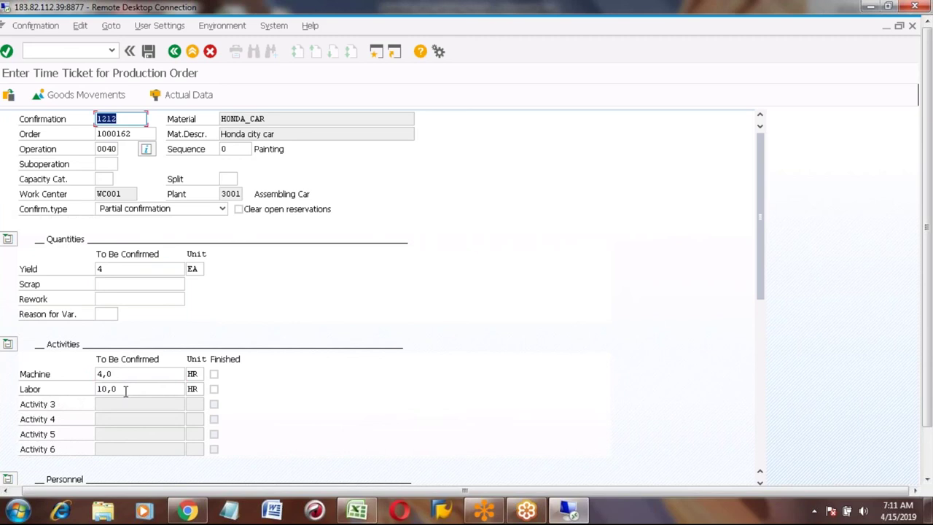
{"action": "left_click", "coordinate": [125, 390]}
{"action": "key", "text": "BackSpace"}
{"action": "key", "text": "BackSpace"}
{"action": "key", "text": "BackSpace"}
{"action": "key", "text": "BackSpace"}
{"action": "type", "text": "4"}
{"action": "key", "text": "Return"}
{"action": "left_click", "coordinate": [149, 54]}
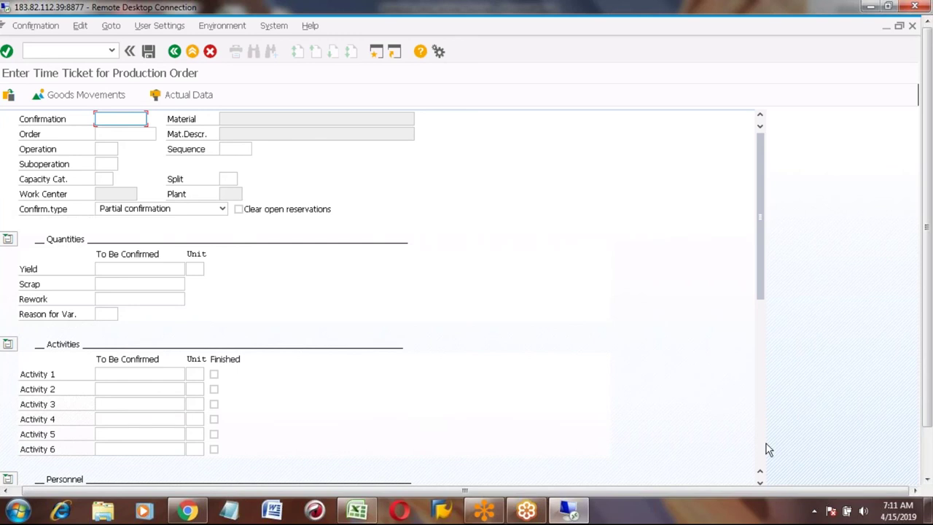
{"action": "left_click", "coordinate": [928, 460]}
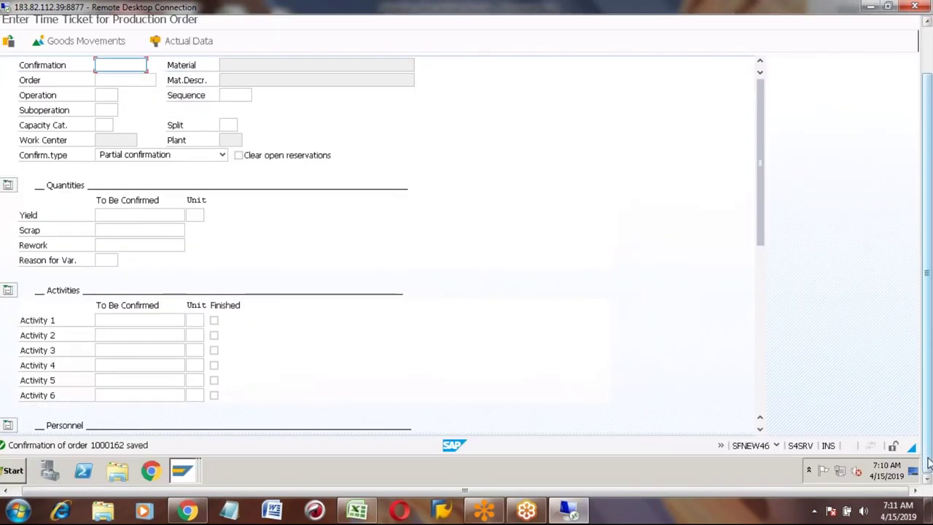
{"action": "left_click", "coordinate": [182, 472]}
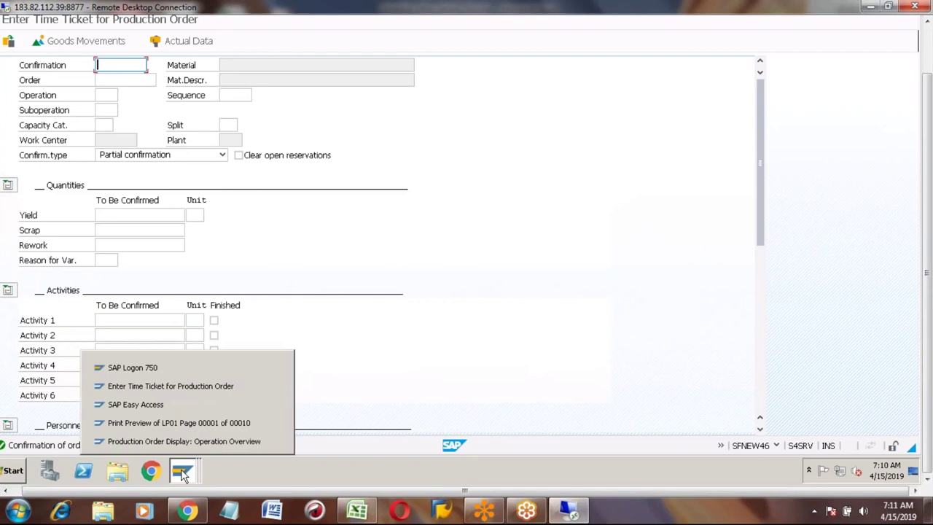
{"action": "left_click", "coordinate": [160, 391]}
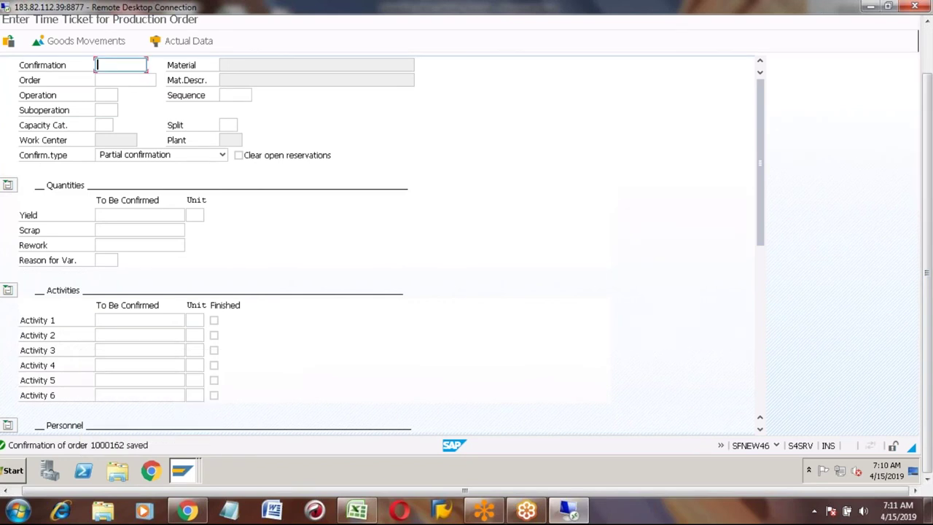
Switch to the HONDA_CAR production order's operation overview and deselect operations 0030 and 0040
{"action": "left_click", "coordinate": [180, 472]}
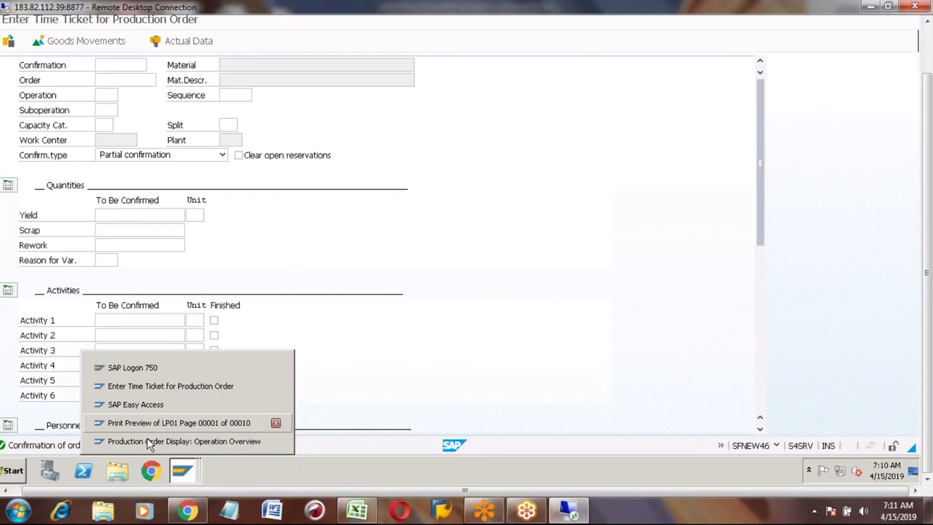
{"action": "left_click", "coordinate": [152, 442]}
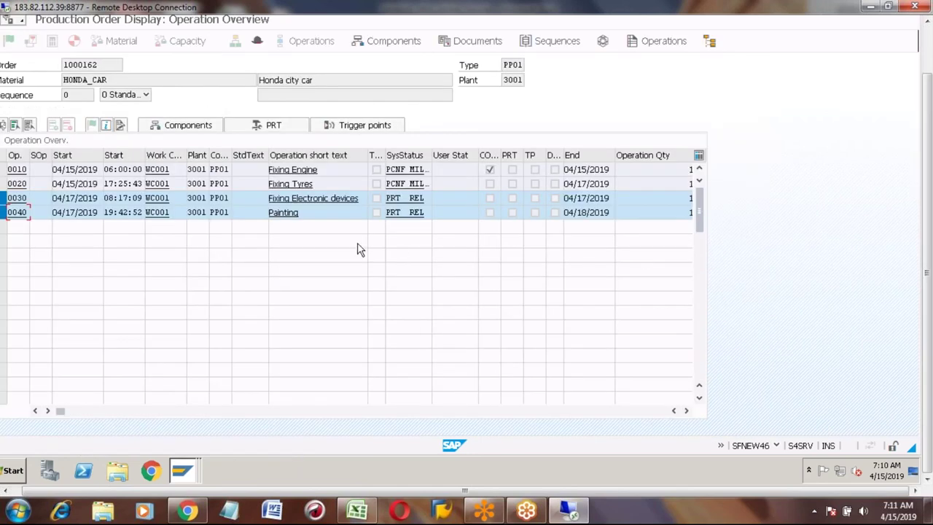
{"action": "left_click", "coordinate": [5, 198]}
{"action": "left_click", "coordinate": [5, 213]}
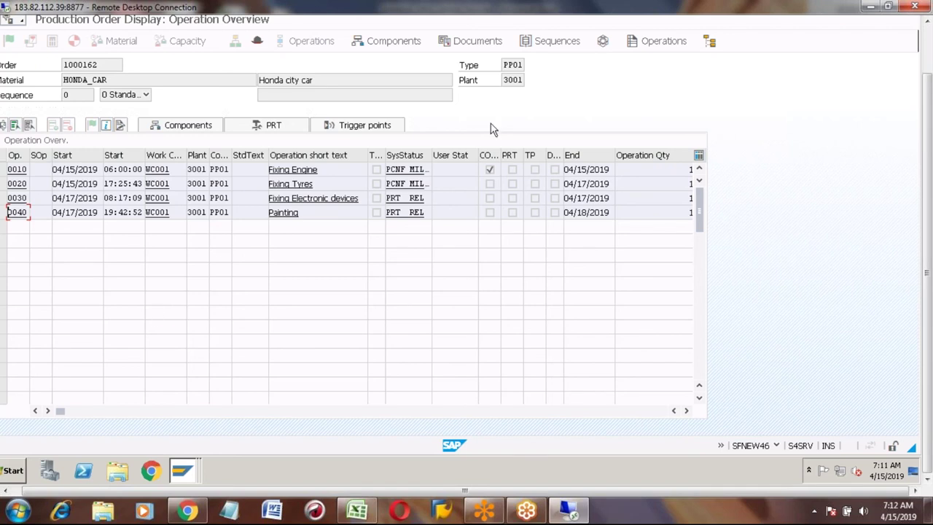
Open the operation overview of the other HONDA_CAR production order, the one for 100 EA, in the order display
{"action": "left_click", "coordinate": [929, 43]}
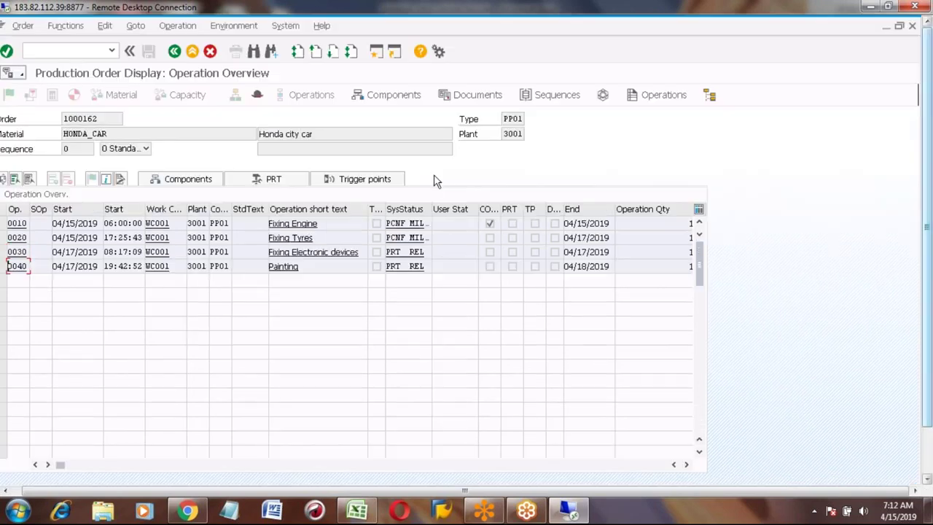
{"action": "left_click", "coordinate": [175, 51]}
{"action": "left_click", "coordinate": [175, 51]}
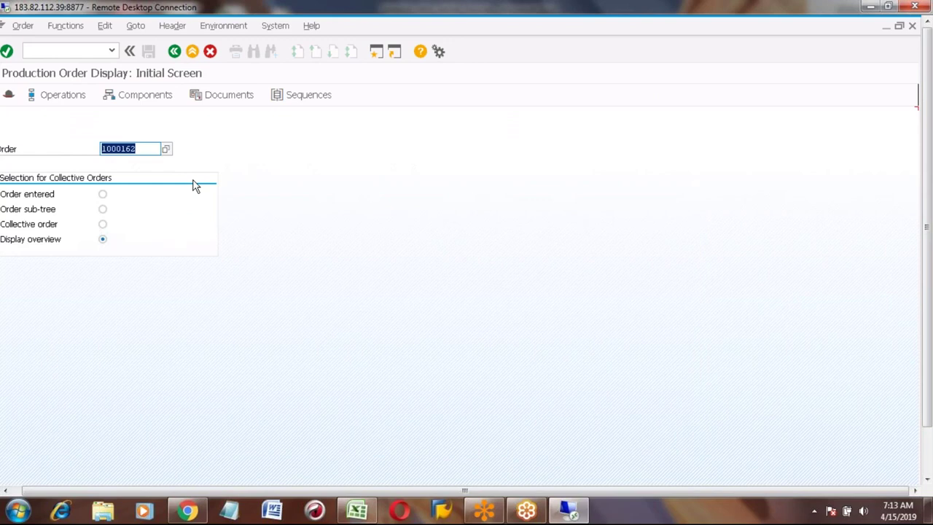
{"action": "left_click", "coordinate": [144, 149]}
{"action": "key", "text": "Down"}
{"action": "key", "text": "Return"}
{"action": "key", "text": "Return"}
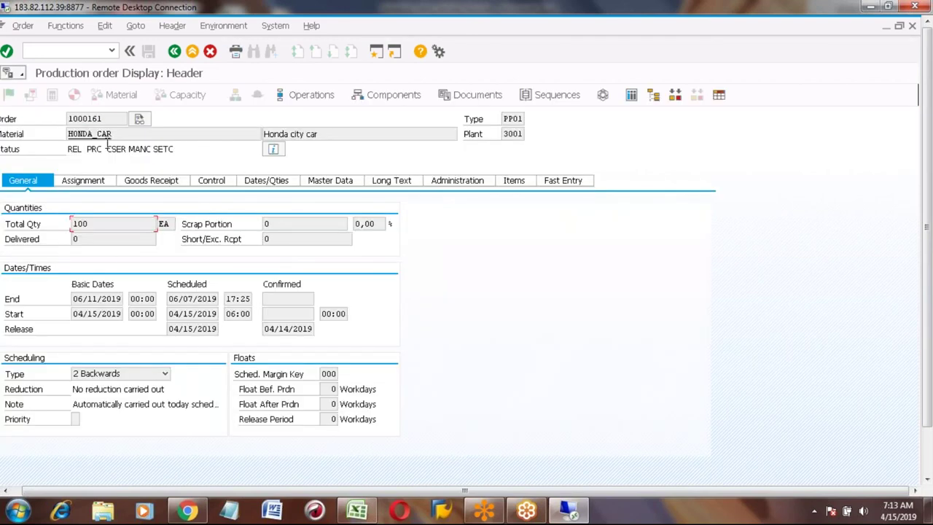
{"action": "left_click", "coordinate": [309, 94]}
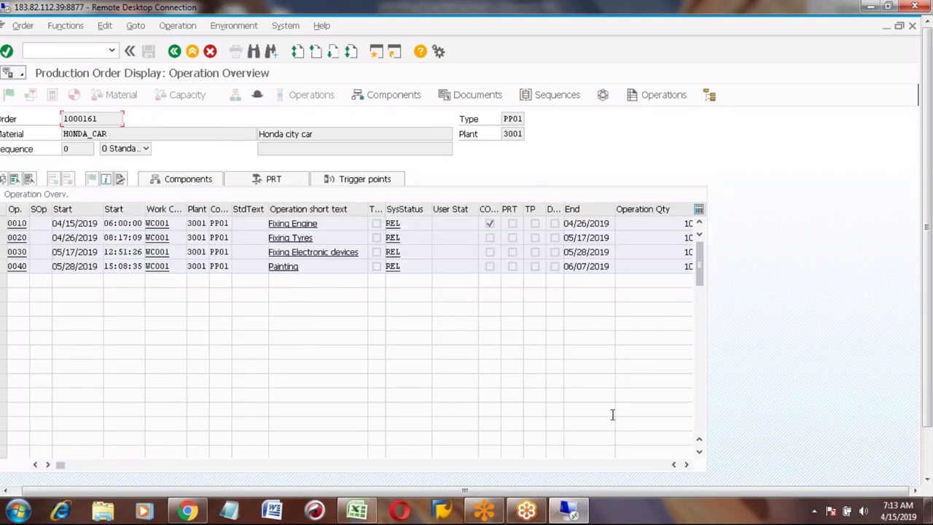
Examine the operation quantity, confirmed scrap and confirmed yield for all operations of the 100 EA HONDA_CAR order
{"action": "left_click", "coordinate": [689, 465]}
{"action": "left_click", "coordinate": [688, 465]}
{"action": "left_click", "coordinate": [688, 465]}
{"action": "left_click", "coordinate": [689, 465]}
{"action": "left_click", "coordinate": [688, 465]}
{"action": "left_click", "coordinate": [689, 465]}
{"action": "left_click", "coordinate": [689, 465]}
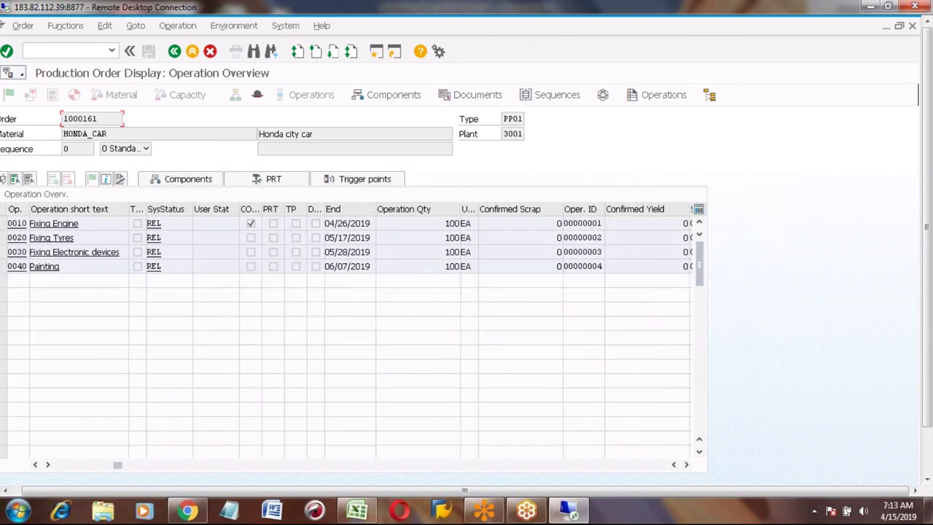
{"action": "left_click", "coordinate": [689, 465]}
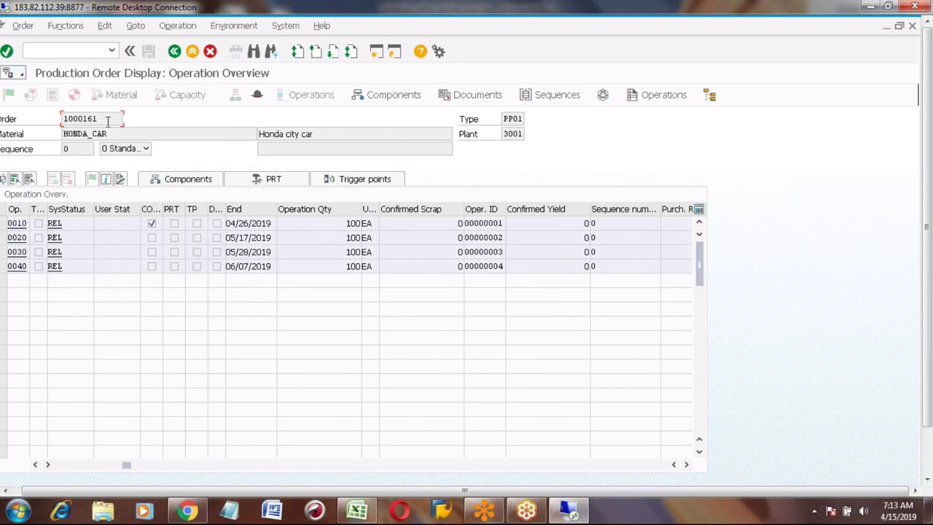
{"action": "left_click_drag", "start_coordinate": [99, 120], "coordinate": [61, 120]}
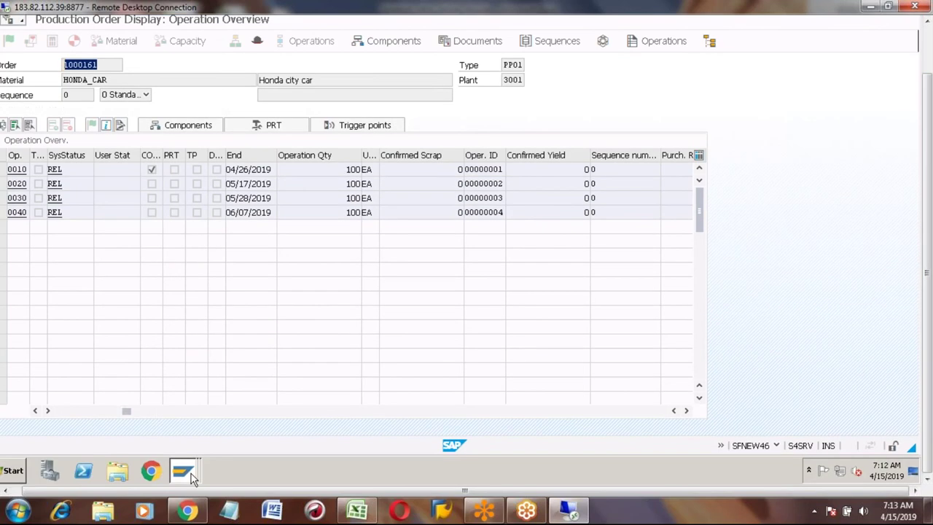
Switch to the time ticket session and leave the time ticket entry for the SAP Easy Access menu
{"action": "left_click", "coordinate": [183, 470]}
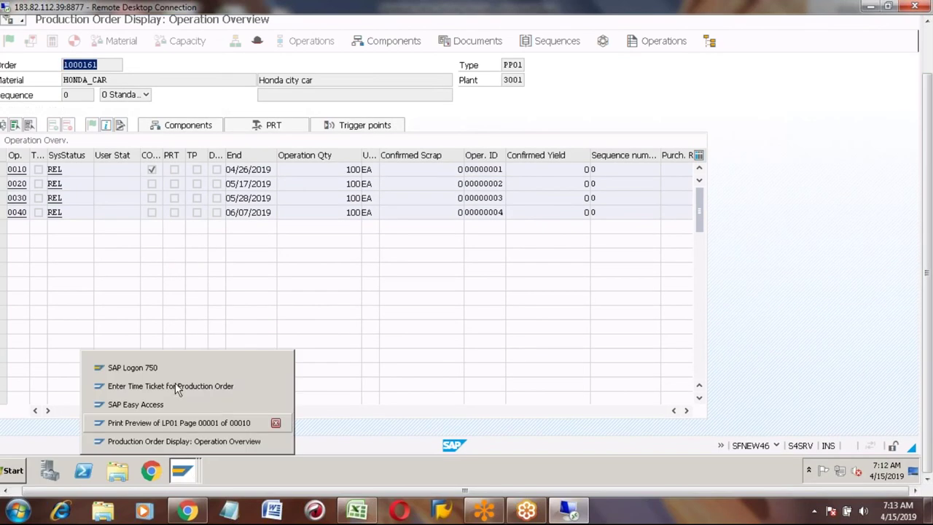
{"action": "left_click", "coordinate": [175, 387]}
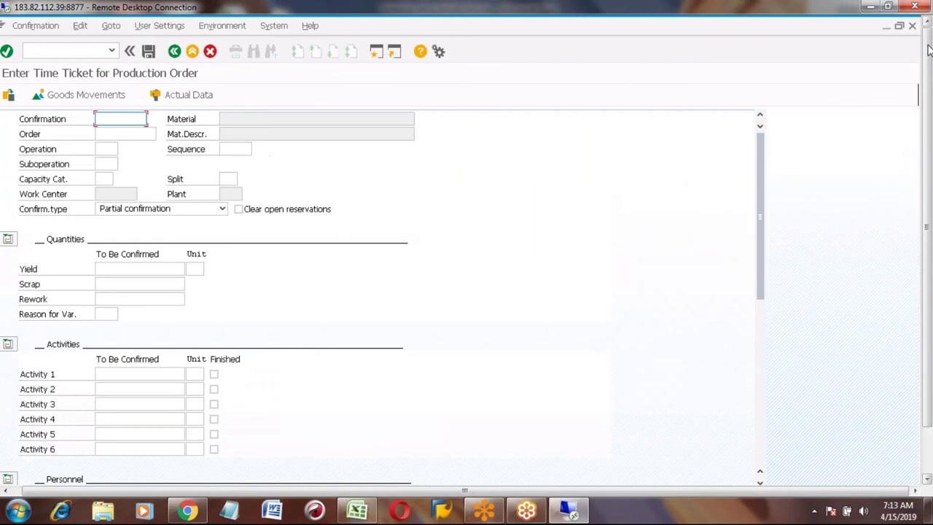
{"action": "left_click", "coordinate": [175, 52]}
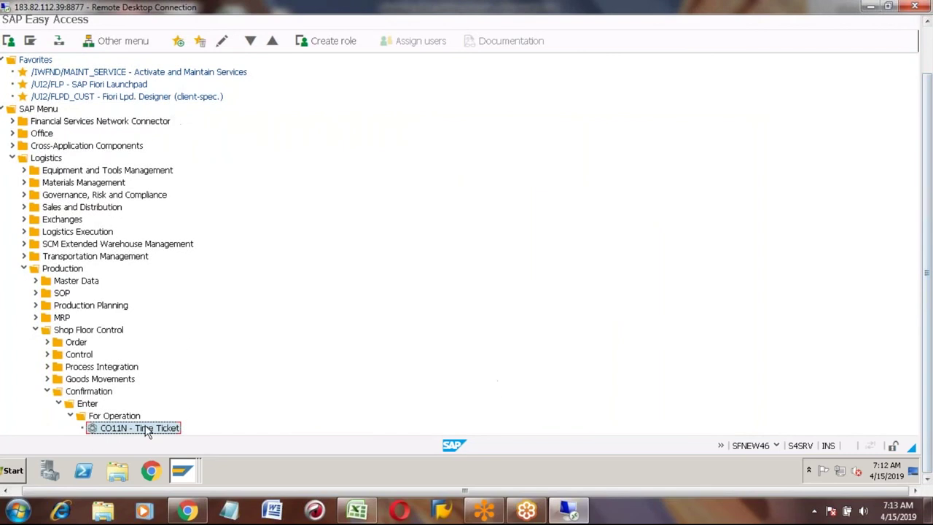
Start transaction CO15, the confirmation for a whole order, from the Shop Floor Control confirmation functions
{"action": "left_click", "coordinate": [71, 416]}
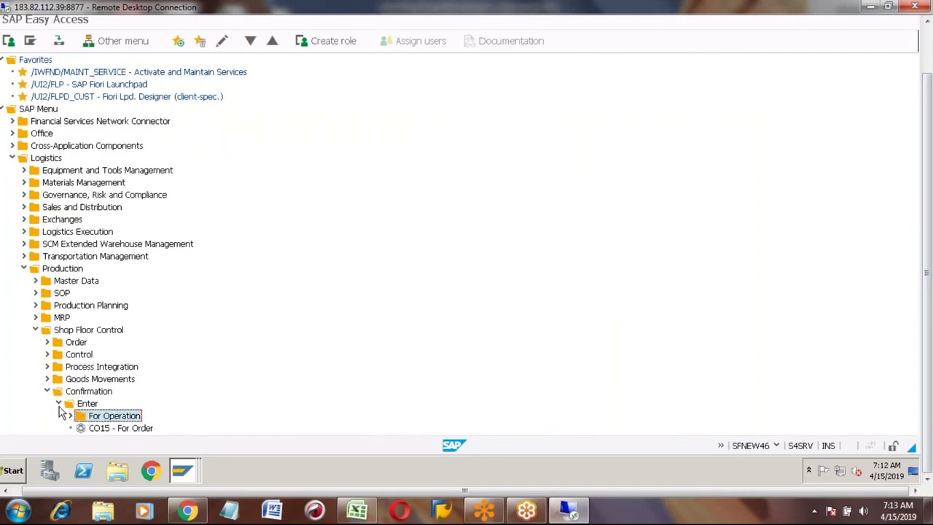
{"action": "left_click", "coordinate": [58, 404]}
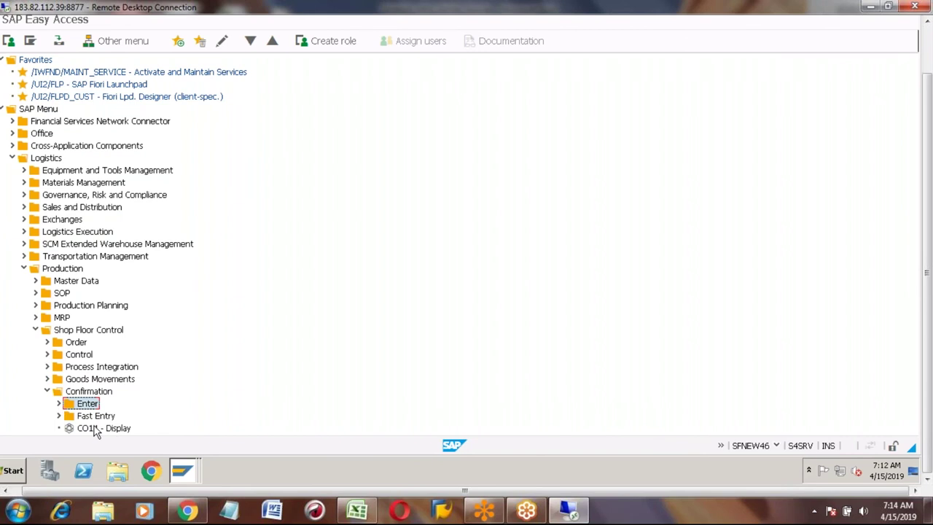
{"action": "left_click", "coordinate": [60, 416]}
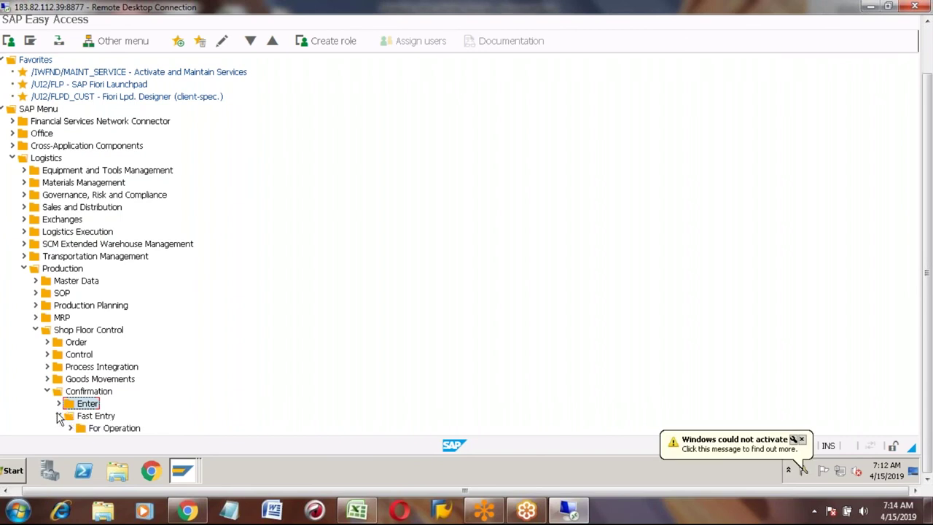
{"action": "left_click", "coordinate": [59, 416]}
{"action": "left_click", "coordinate": [58, 403]}
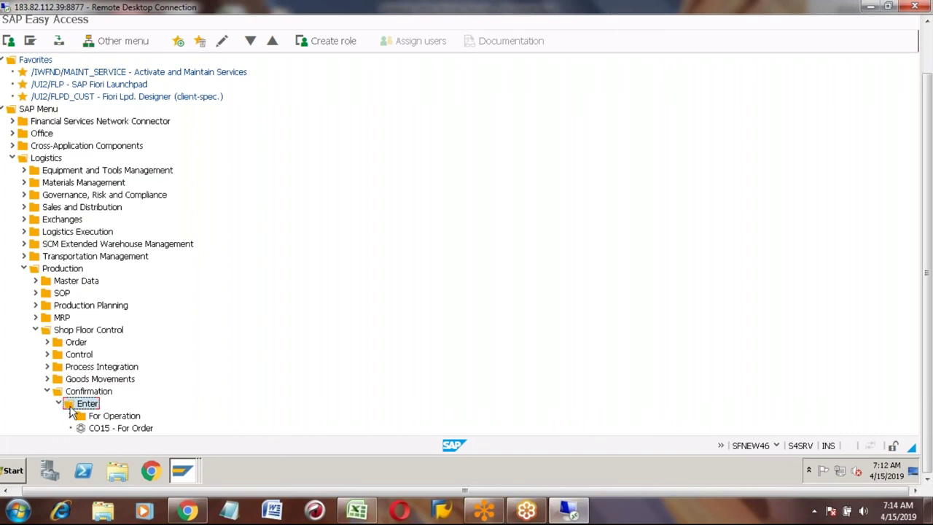
{"action": "left_click", "coordinate": [125, 432]}
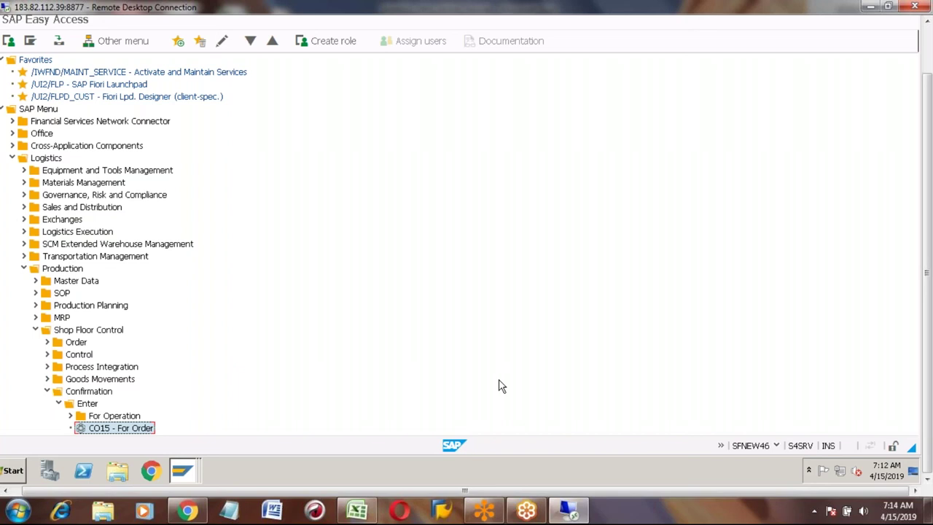
{"action": "double_click", "coordinate": [118, 433]}
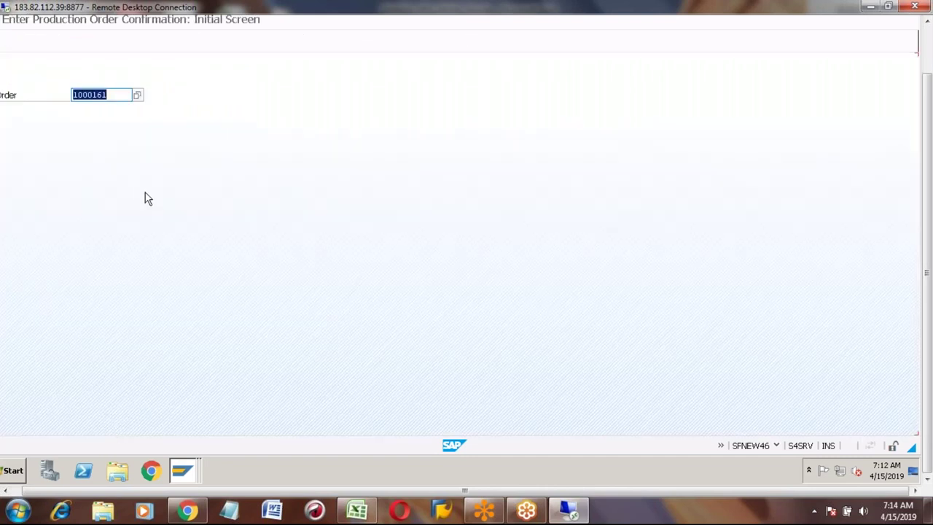
Load the 100 EA HONDA_CAR production order for entering its confirmation data
{"action": "left_click", "coordinate": [925, 49]}
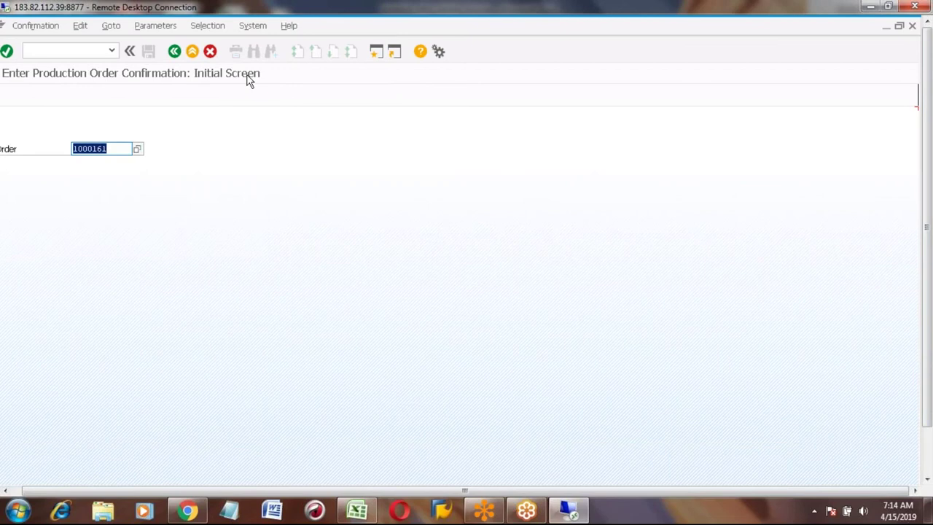
{"action": "left_click", "coordinate": [7, 491]}
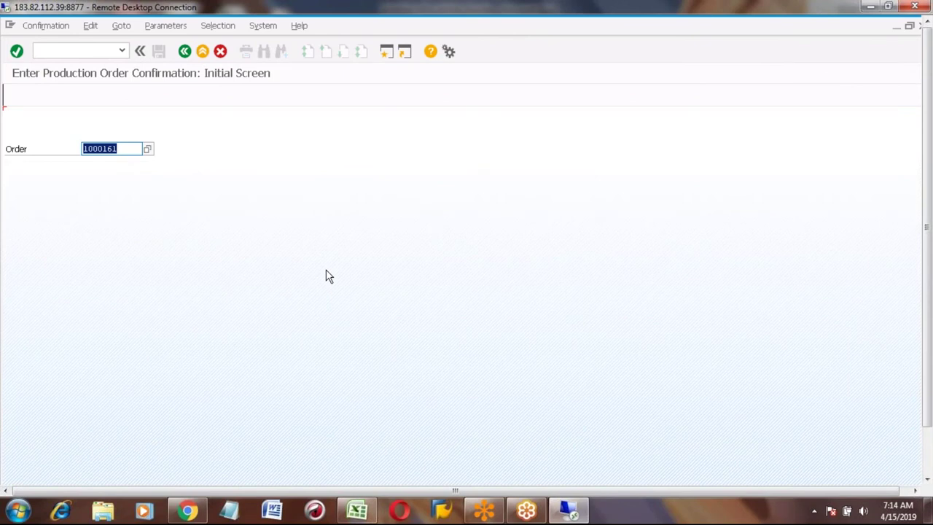
{"action": "left_click", "coordinate": [124, 148]}
{"action": "key", "text": "Return"}
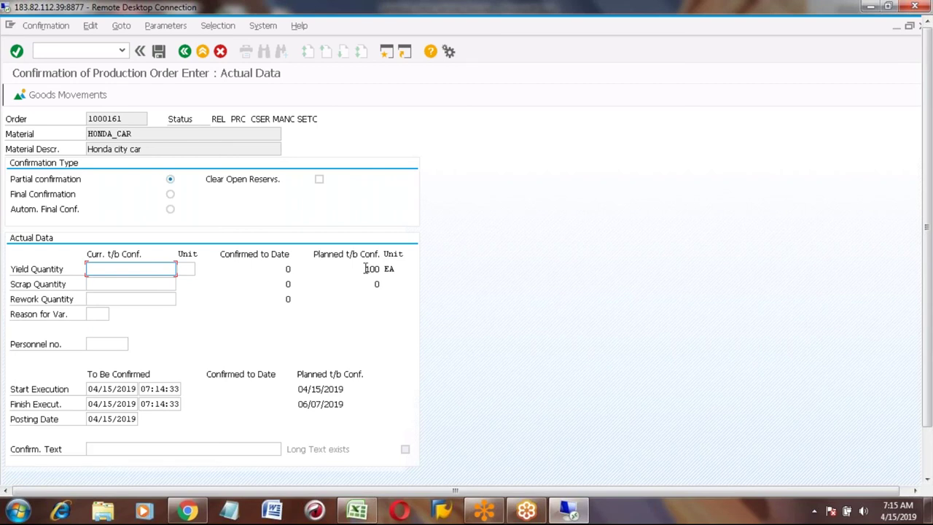
Set the yield quantity of the order's partial confirmation to 60 EA
{"action": "left_click_drag", "start_coordinate": [367, 269], "coordinate": [398, 269]}
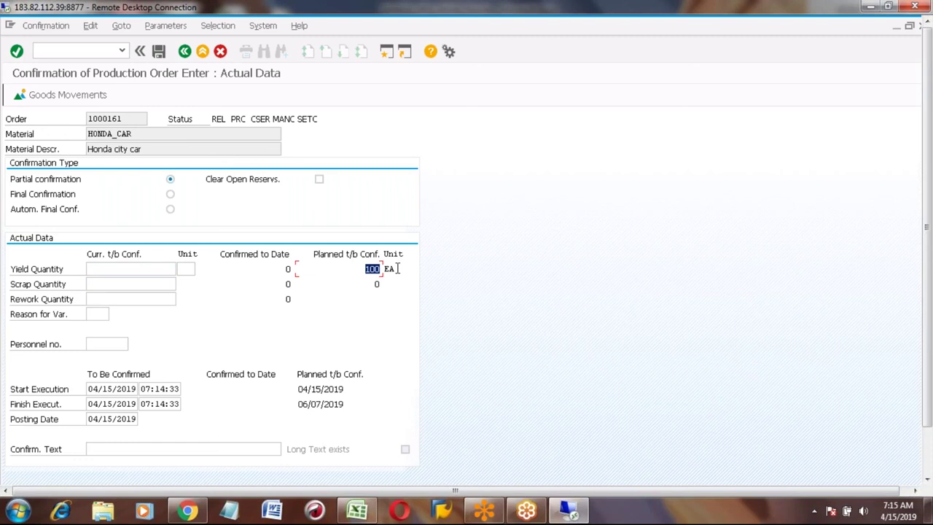
{"action": "left_click", "coordinate": [145, 269]}
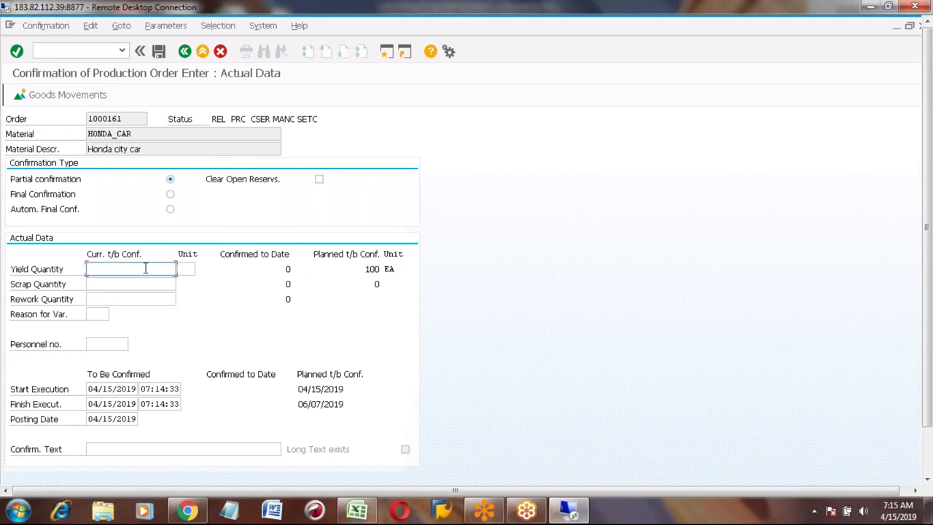
{"action": "type", "text": "60"}
{"action": "key", "text": "Return"}
Enter the confirmation text "Testing for production order" and save the order's partial confirmation
{"action": "left_click", "coordinate": [101, 448]}
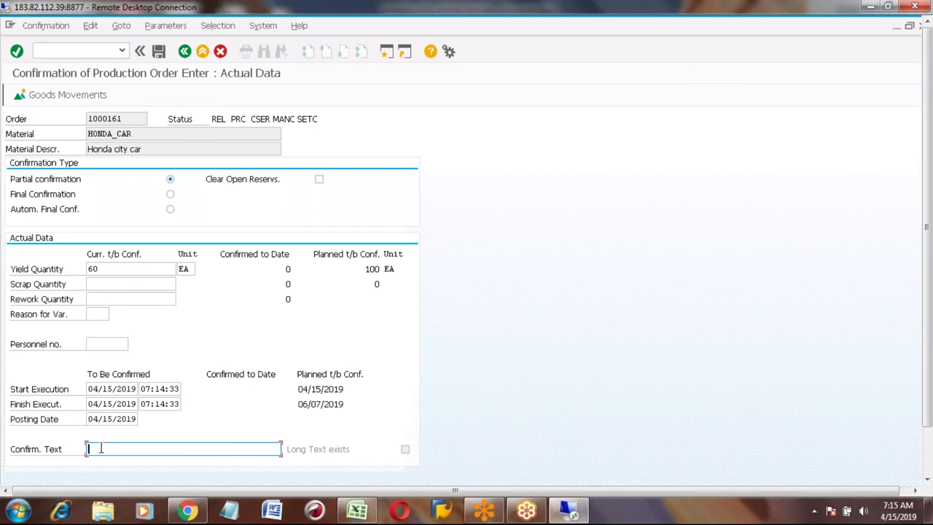
{"action": "type", "text": "Testing for production order"}
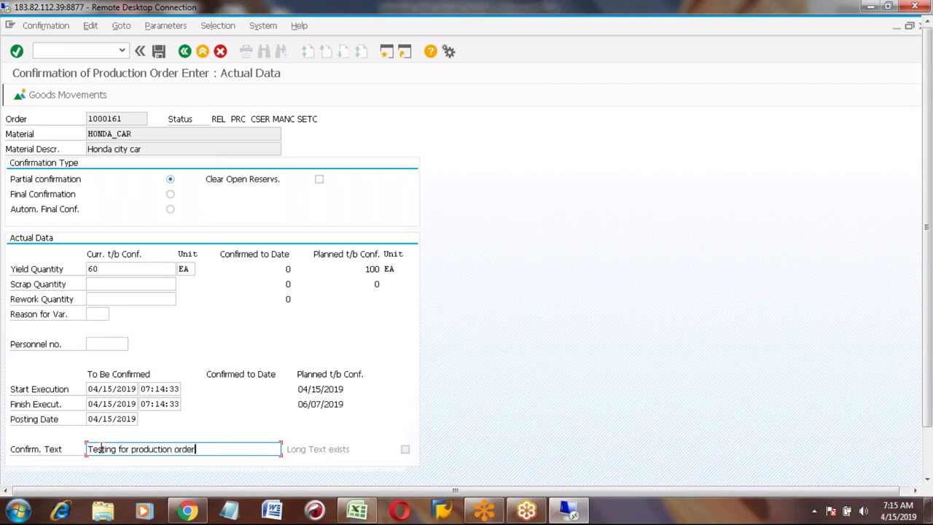
{"action": "left_click", "coordinate": [104, 269]}
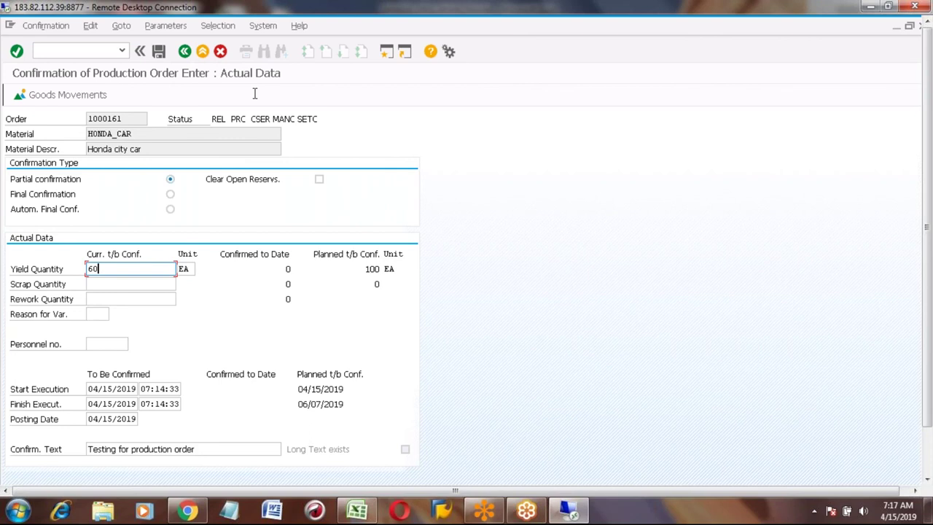
{"action": "left_click", "coordinate": [159, 53]}
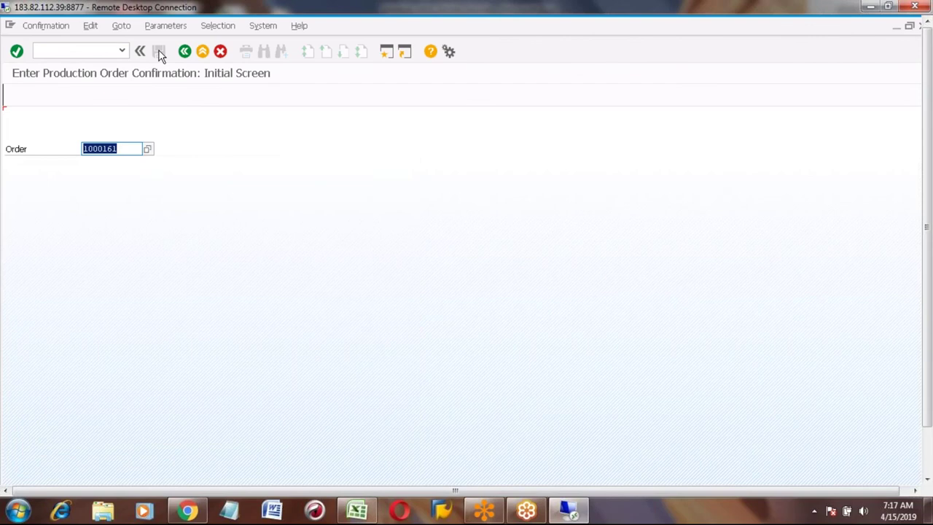
{"action": "left_click", "coordinate": [928, 463]}
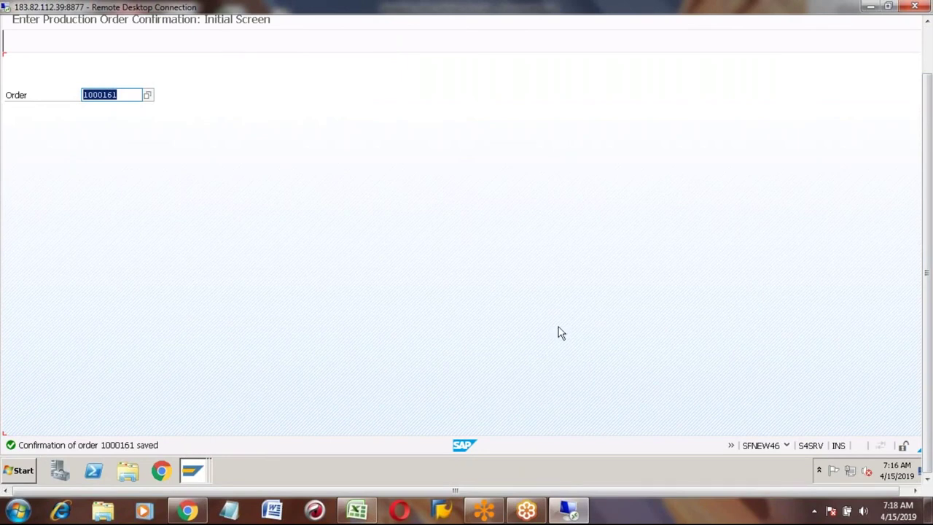
{"action": "left_click", "coordinate": [929, 47]}
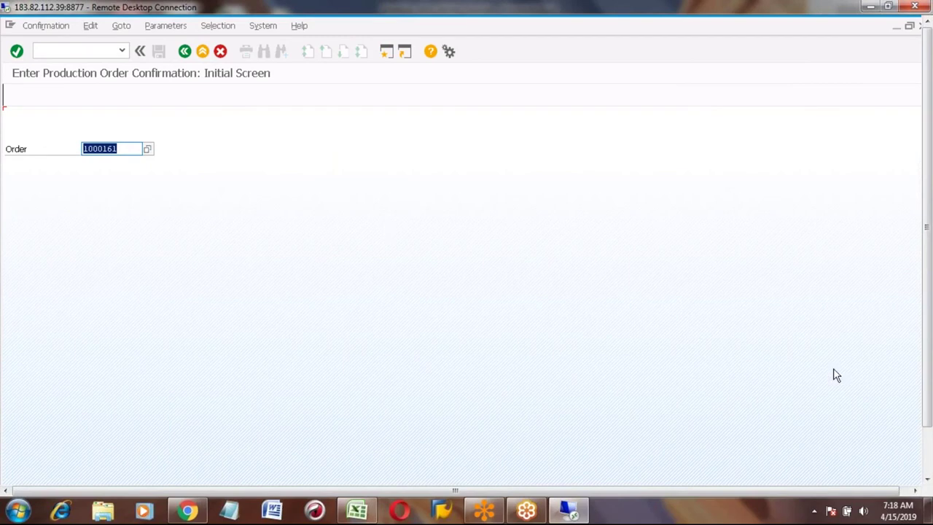
{"action": "left_click", "coordinate": [928, 458]}
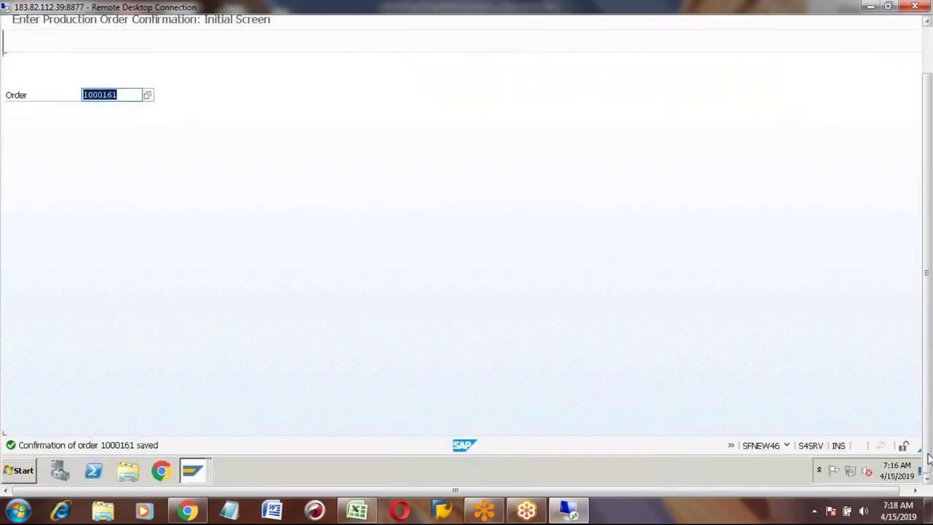
Return to the production order display session and reload the 100 EA HONDA_CAR order from the initial screen
{"action": "mouse_move", "coordinate": [193, 473]}
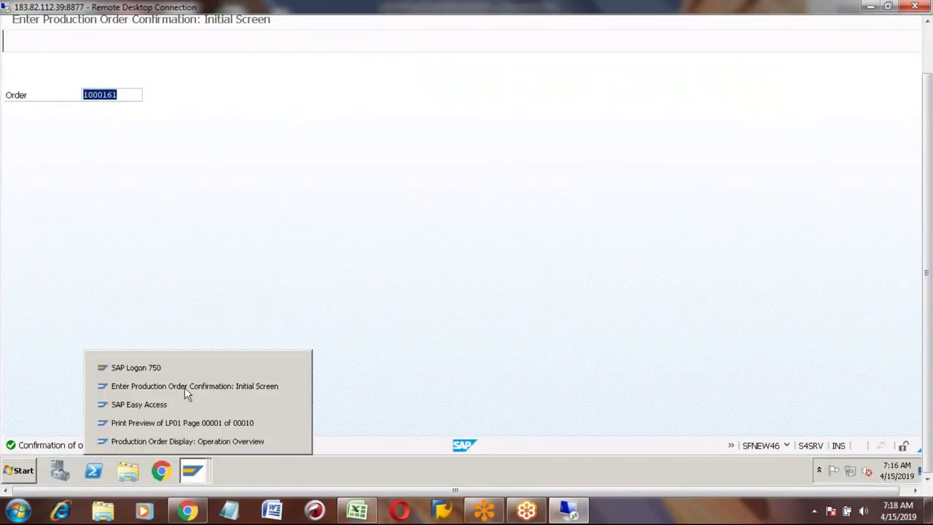
{"action": "left_click", "coordinate": [176, 441]}
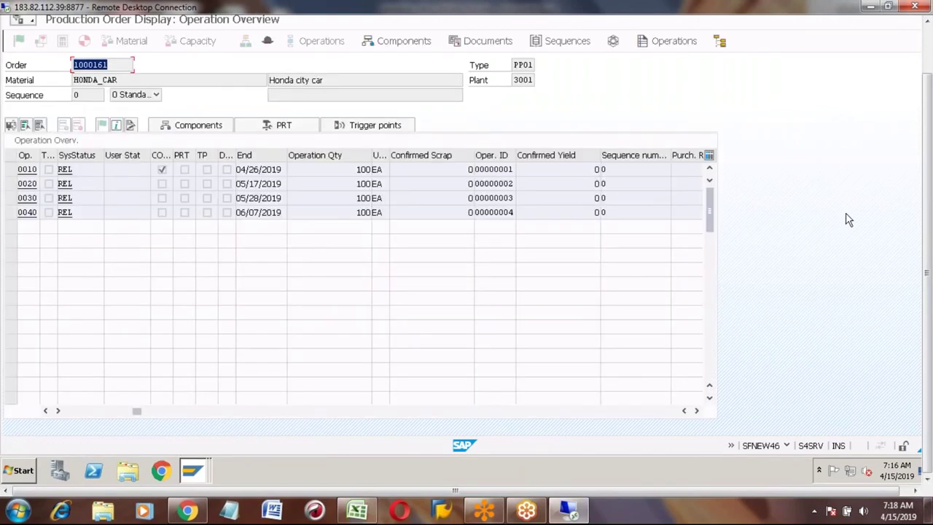
{"action": "left_click", "coordinate": [928, 45]}
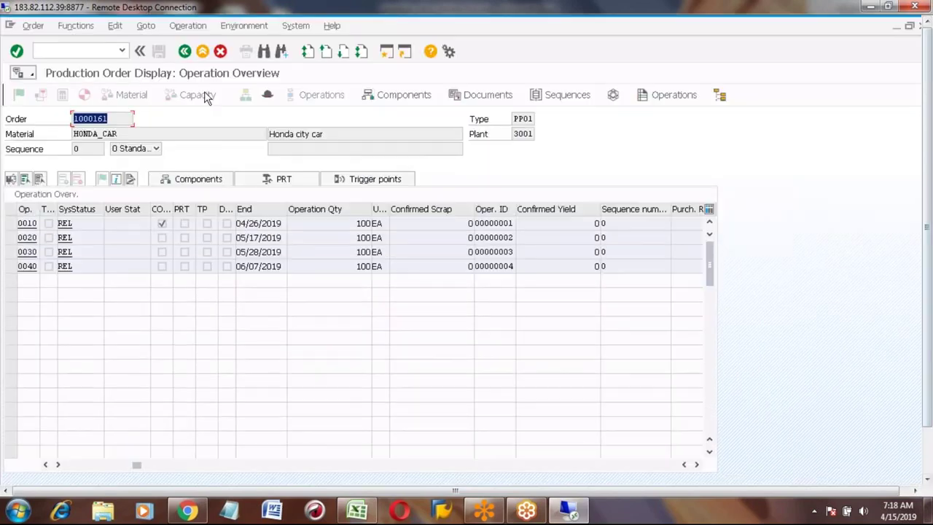
{"action": "left_click", "coordinate": [184, 51]}
{"action": "left_click", "coordinate": [185, 51]}
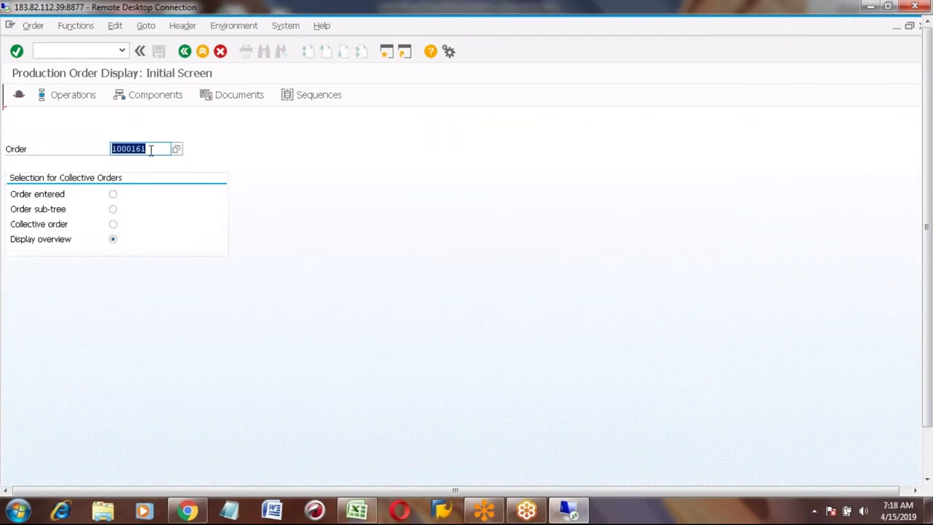
{"action": "left_click", "coordinate": [149, 149]}
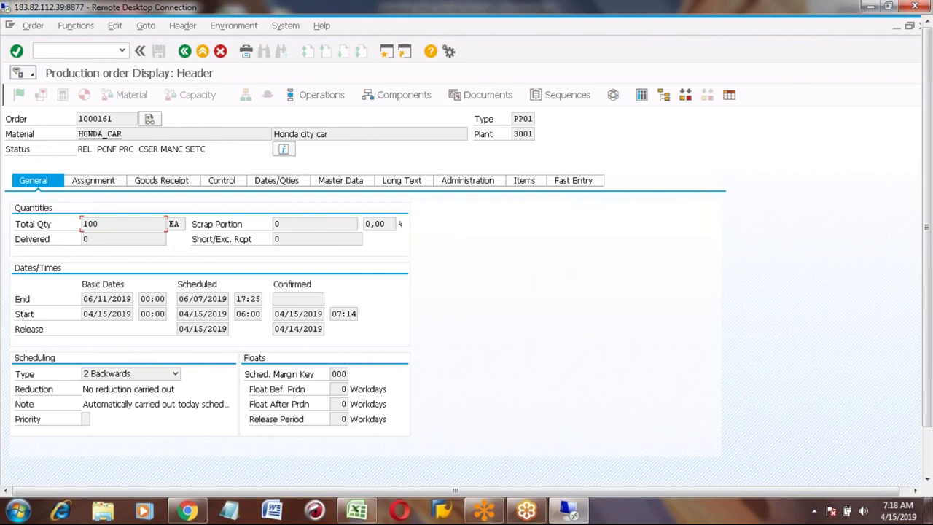
Examine the confirmed yield of operations 0010 to 0040 in the order's operation overview, and leave the order display
{"action": "left_click", "coordinate": [333, 95]}
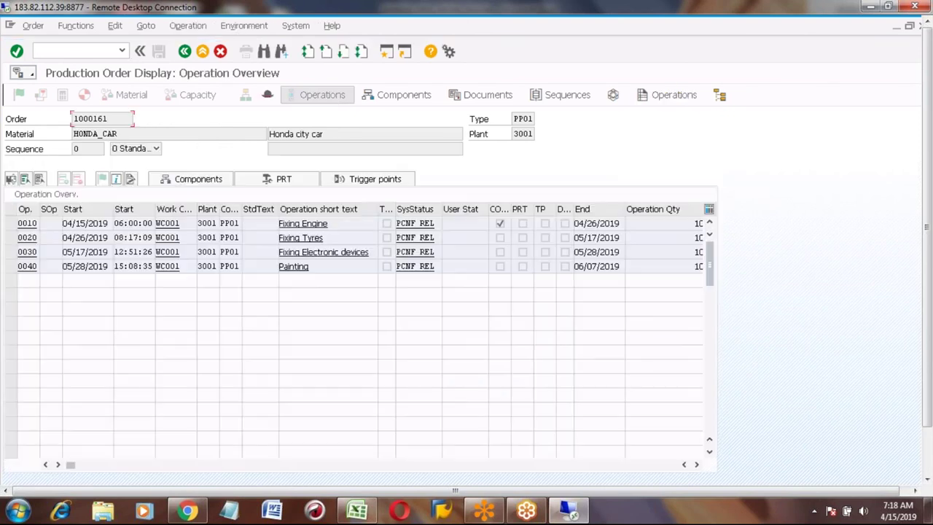
{"action": "left_click", "coordinate": [697, 464]}
{"action": "left_click", "coordinate": [697, 465]}
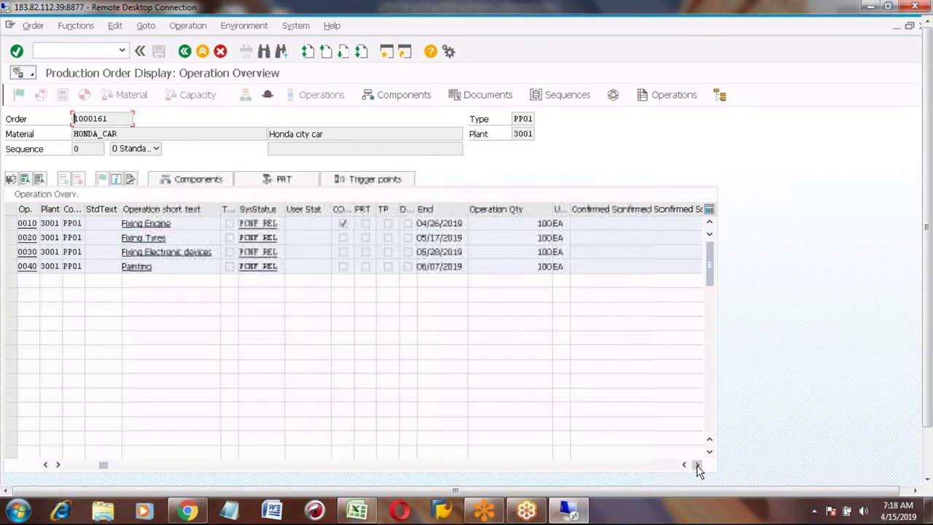
{"action": "left_click", "coordinate": [697, 465]}
{"action": "left_click", "coordinate": [697, 465]}
{"action": "left_click", "coordinate": [696, 465]}
{"action": "left_click", "coordinate": [696, 465]}
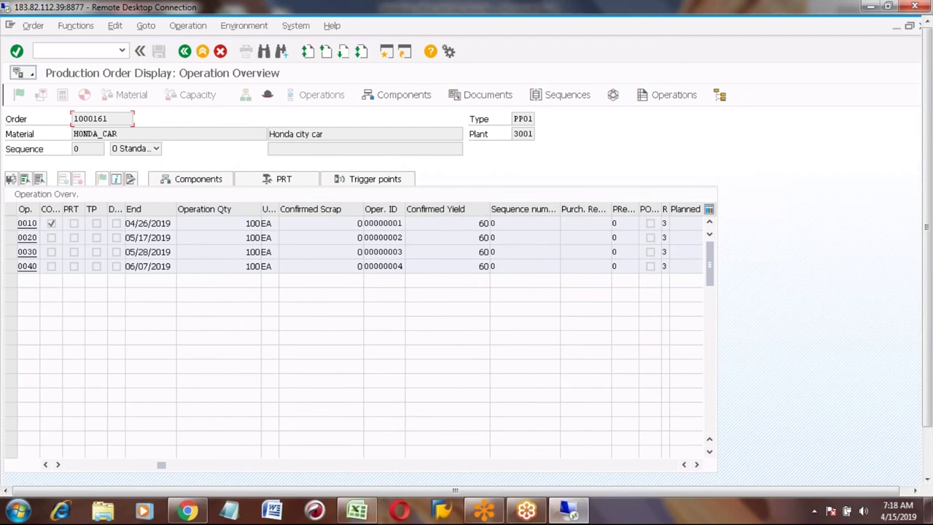
{"action": "left_click", "coordinate": [463, 223]}
{"action": "left_click", "coordinate": [469, 235]}
{"action": "left_click", "coordinate": [470, 250]}
{"action": "left_click", "coordinate": [472, 266]}
{"action": "left_click", "coordinate": [186, 56]}
{"action": "left_click", "coordinate": [185, 57]}
{"action": "left_click", "coordinate": [185, 53]}
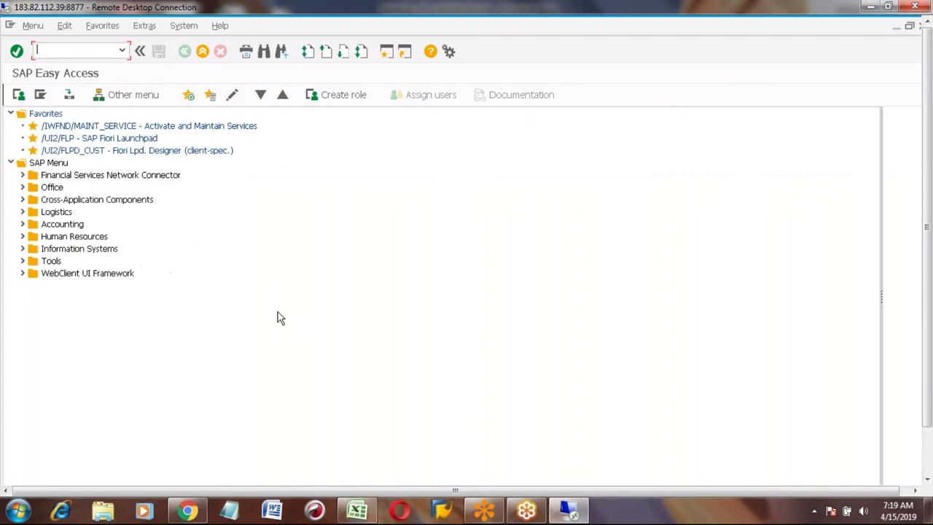
Locate transaction CO14 for displaying confirmations among the Shop Floor Control confirmation functions under Logistics > Production
{"action": "left_click", "coordinate": [22, 211]}
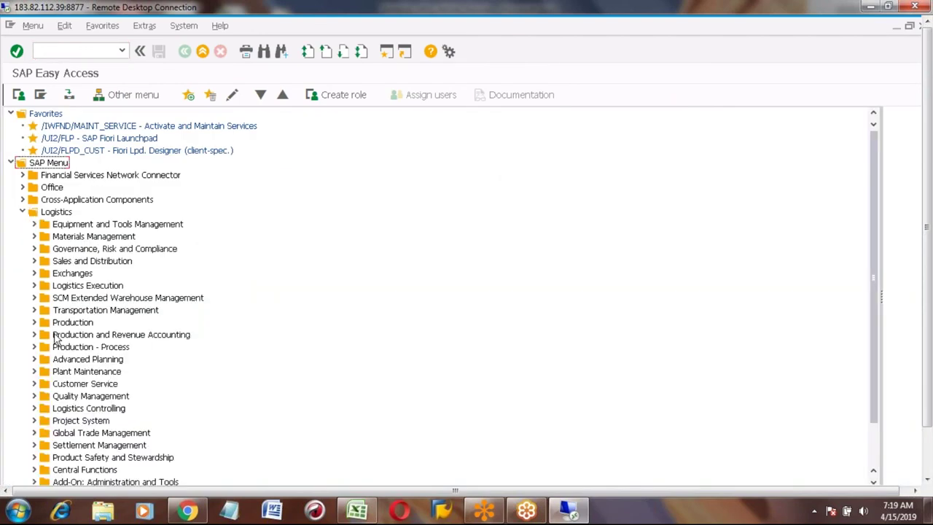
{"action": "left_click", "coordinate": [34, 323]}
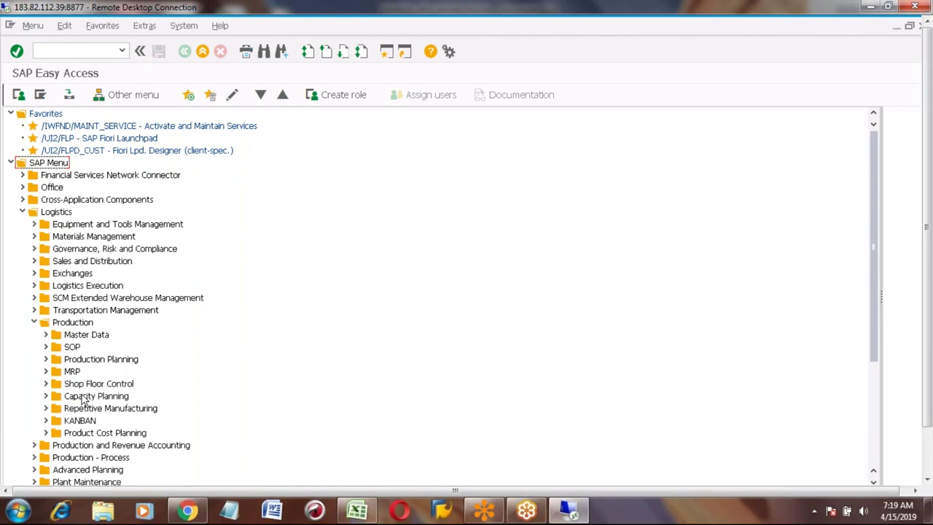
{"action": "left_click", "coordinate": [65, 325]}
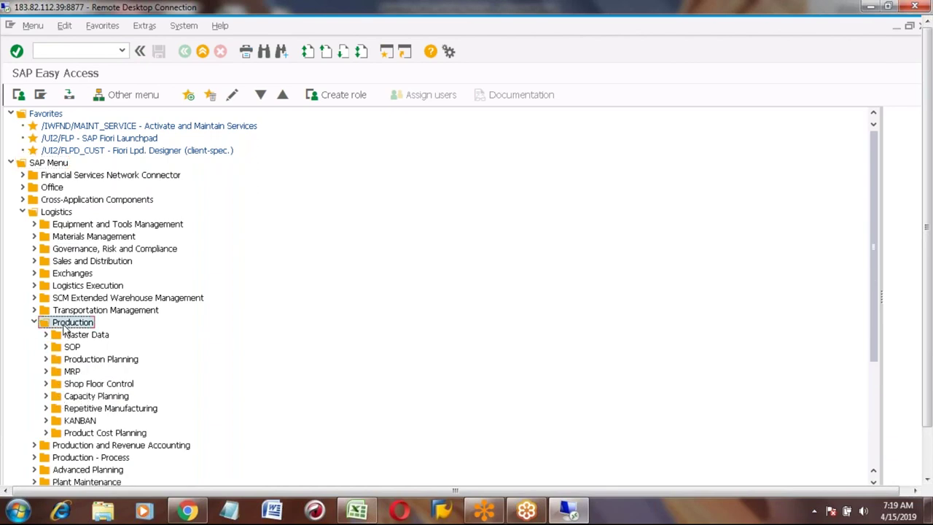
{"action": "left_click", "coordinate": [45, 384]}
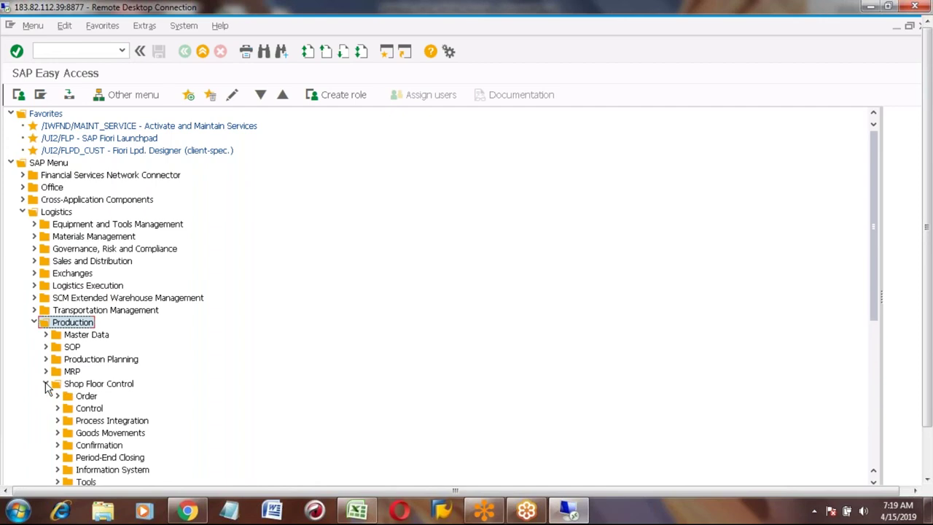
{"action": "left_click", "coordinate": [97, 446]}
{"action": "left_click", "coordinate": [58, 444]}
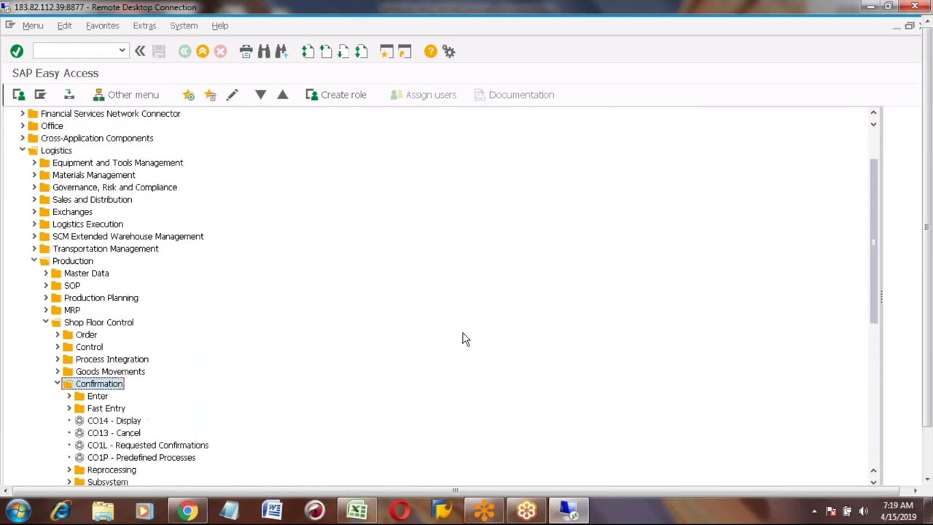
{"action": "left_click", "coordinate": [119, 422]}
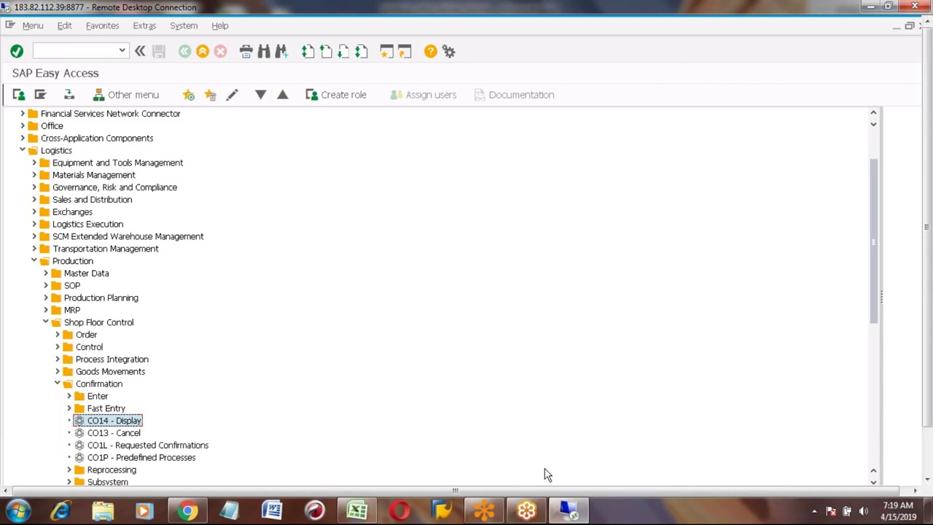
Switch to the Excel notes and enter "Display confirmaiton" in C280 with transaction code CO14 in H280
{"action": "mouse_move", "coordinate": [357, 510]}
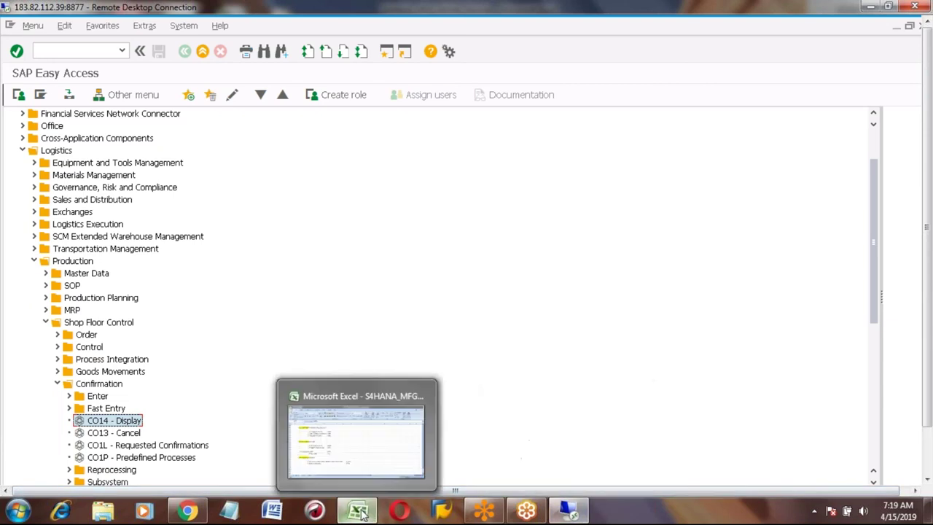
{"action": "left_click", "coordinate": [370, 486]}
{"action": "left_click", "coordinate": [128, 421]}
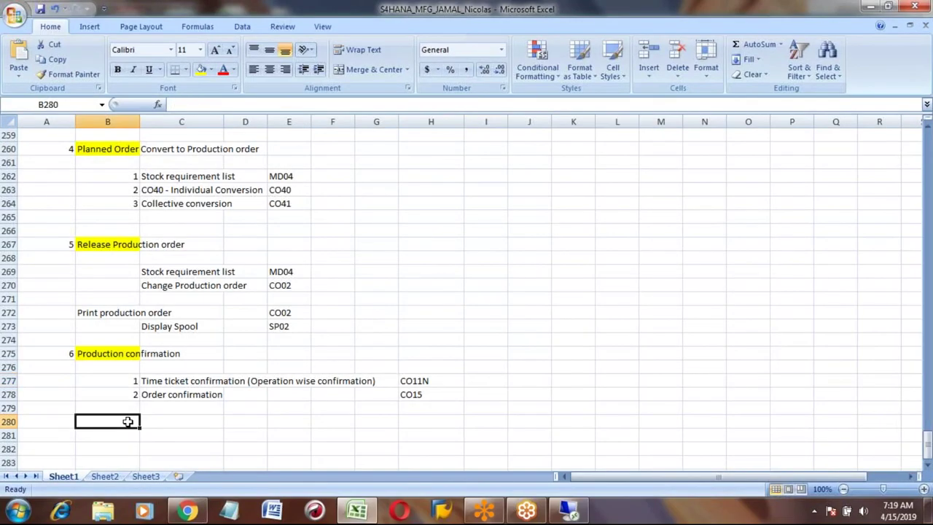
{"action": "key", "text": "Tab"}
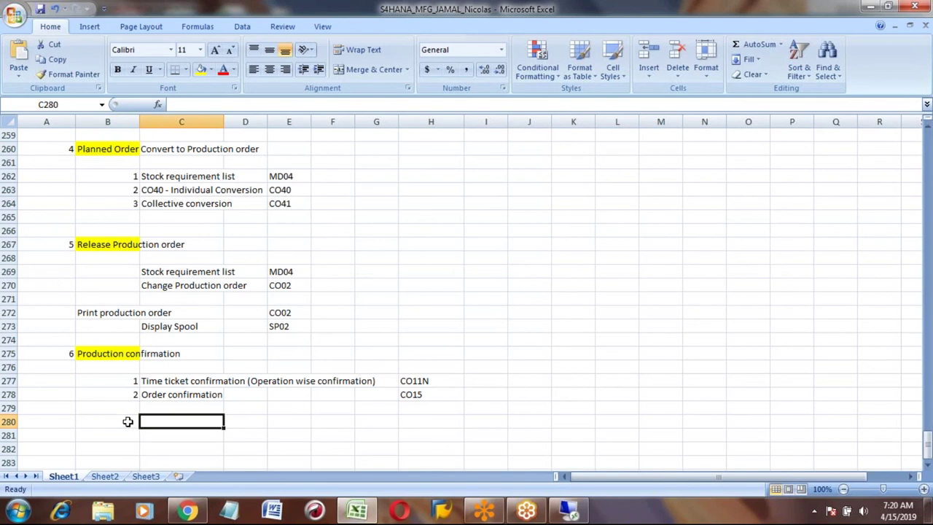
{"action": "type", "text": "Display confirmaiton"}
{"action": "key", "text": "Tab"}
{"action": "key", "text": "Tab"}
{"action": "key", "text": "Tab"}
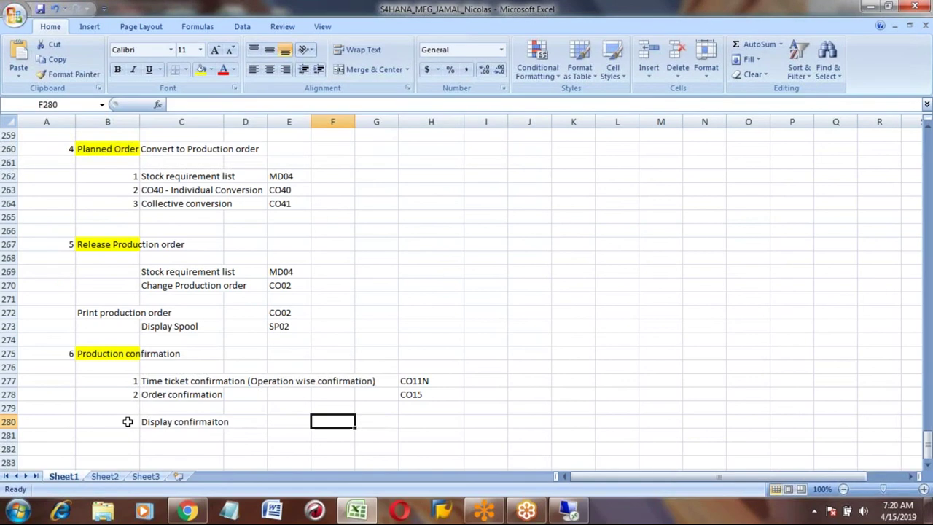
{"action": "key", "text": "Tab"}
{"action": "key", "text": "Tab"}
{"action": "type", "text": "CO14"}
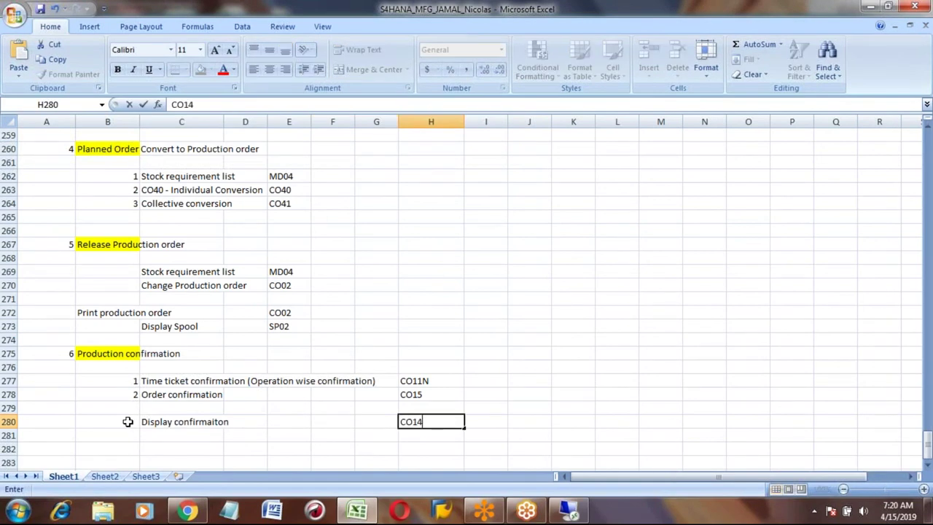
{"action": "key", "text": "ctrl+Return"}
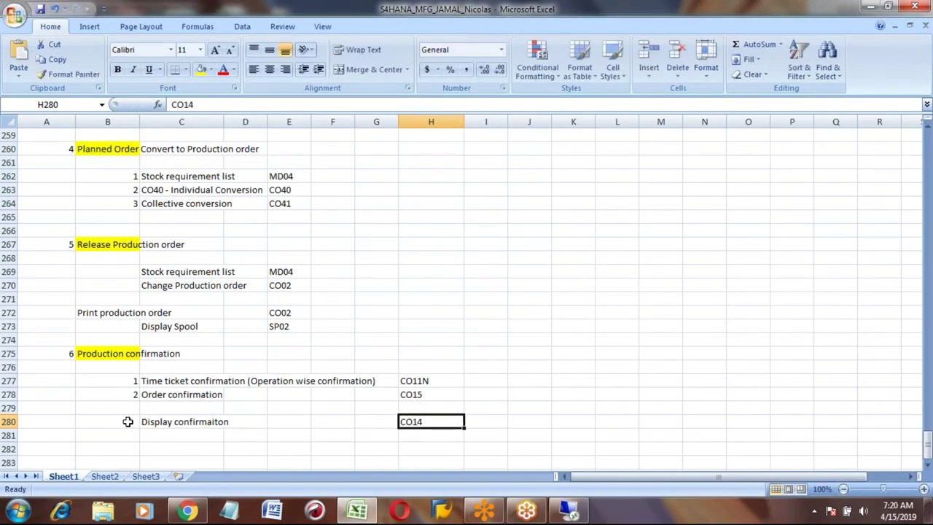
Switch back to SAP, start transaction CO14 and display the confirmation of the 100 EA HONDA_CAR production order
{"action": "key", "text": "alt+Tab"}
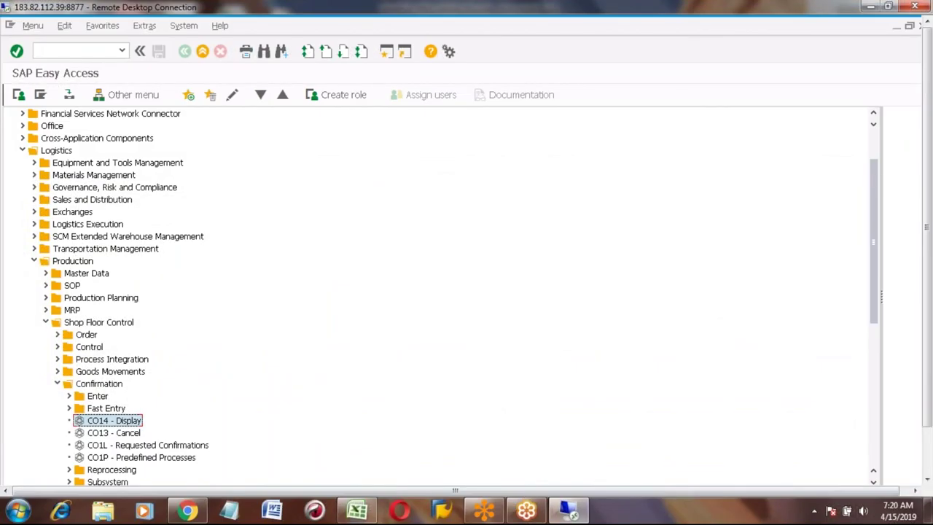
{"action": "double_click", "coordinate": [106, 423]}
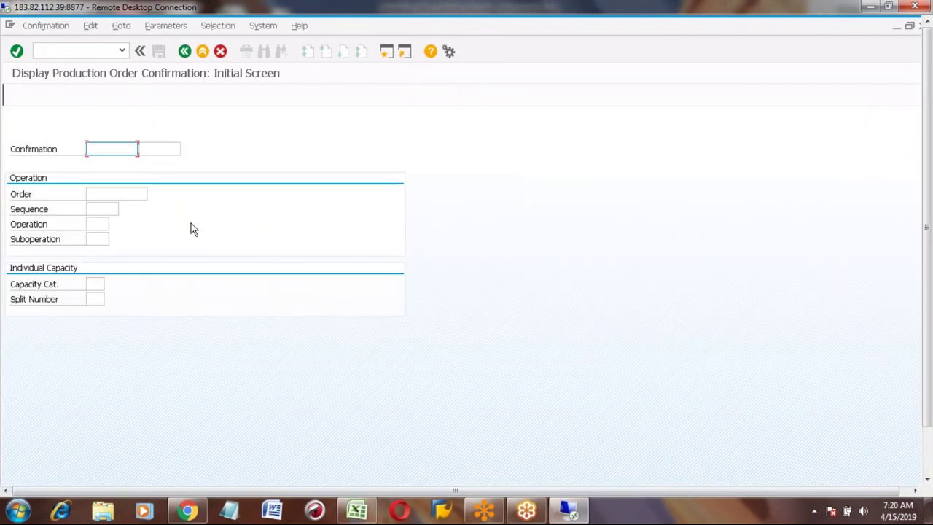
{"action": "left_click", "coordinate": [107, 193]}
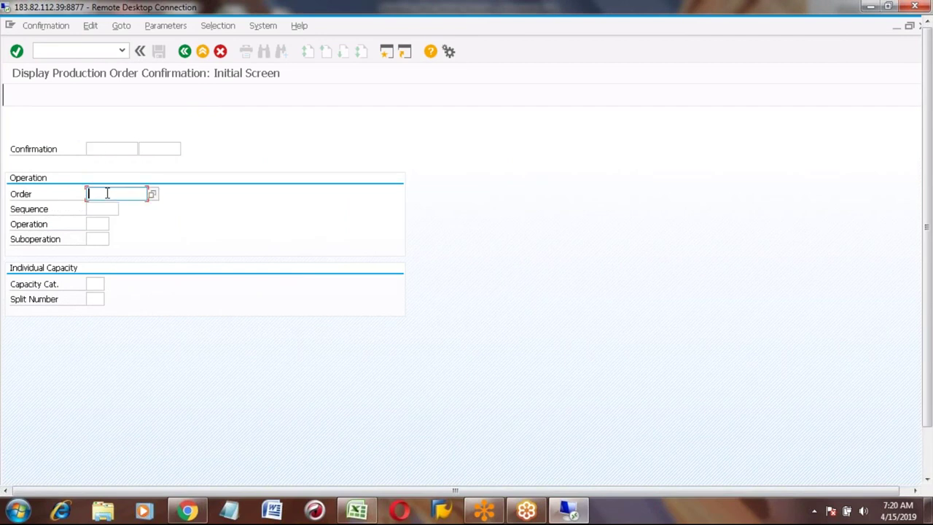
{"action": "type", "text": "1000"}
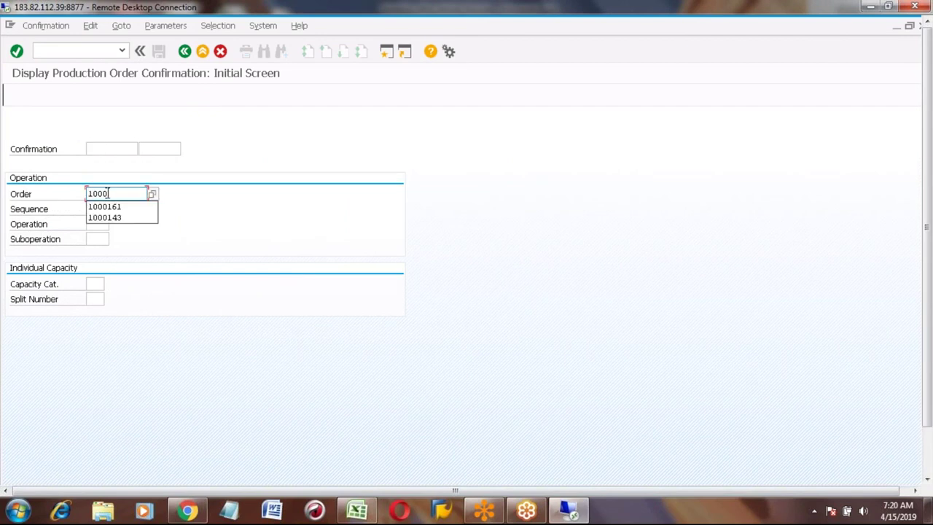
{"action": "key", "text": "Down"}
{"action": "key", "text": "Return"}
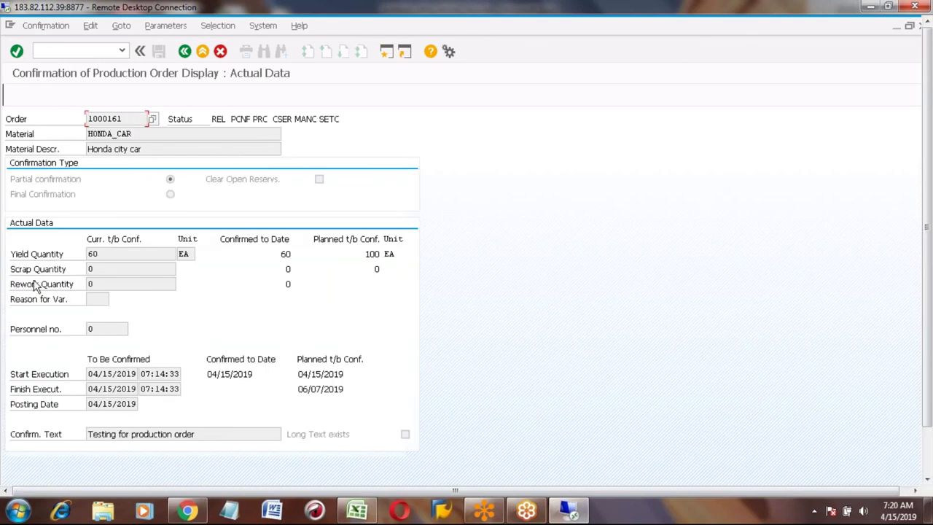
Examine the displayed confirmation's yield quantity, confirmation type and confirmation text, and return to the SAP Easy Access menu
{"action": "left_click", "coordinate": [103, 253]}
{"action": "left_click", "coordinate": [170, 181]}
{"action": "left_click", "coordinate": [204, 437]}
{"action": "key", "text": "shift+Left"}
{"action": "key", "text": "shift+Left"}
{"action": "key", "text": "shift+Left"}
{"action": "key", "text": "shift+Left"}
{"action": "key", "text": "shift+Left"}
{"action": "key", "text": "shift+Left"}
{"action": "key", "text": "shift+Left"}
{"action": "key", "text": "shift+Left"}
{"action": "key", "text": "shift+Left"}
{"action": "key", "text": "shift+Left"}
{"action": "key", "text": "shift+Left"}
{"action": "key", "text": "shift+Left"}
{"action": "key", "text": "shift+Left"}
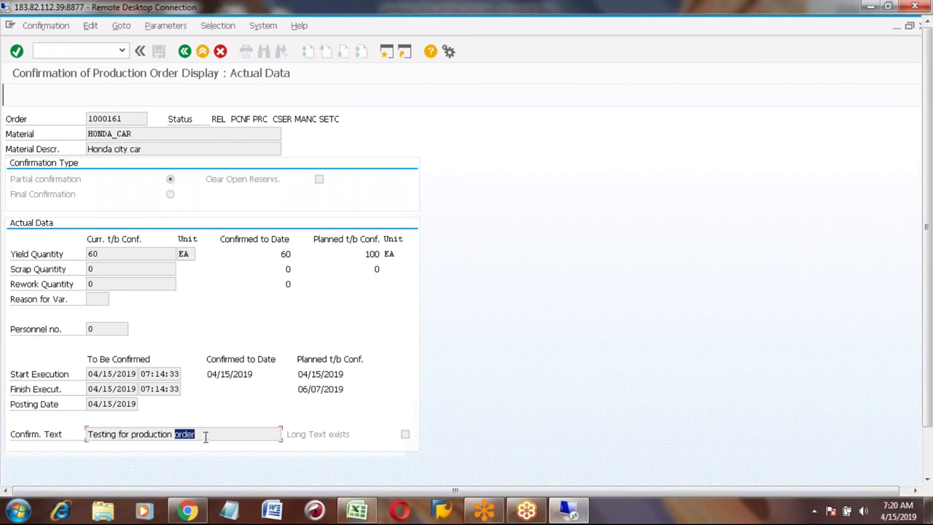
{"action": "left_click", "coordinate": [205, 436]}
{"action": "left_click", "coordinate": [130, 121]}
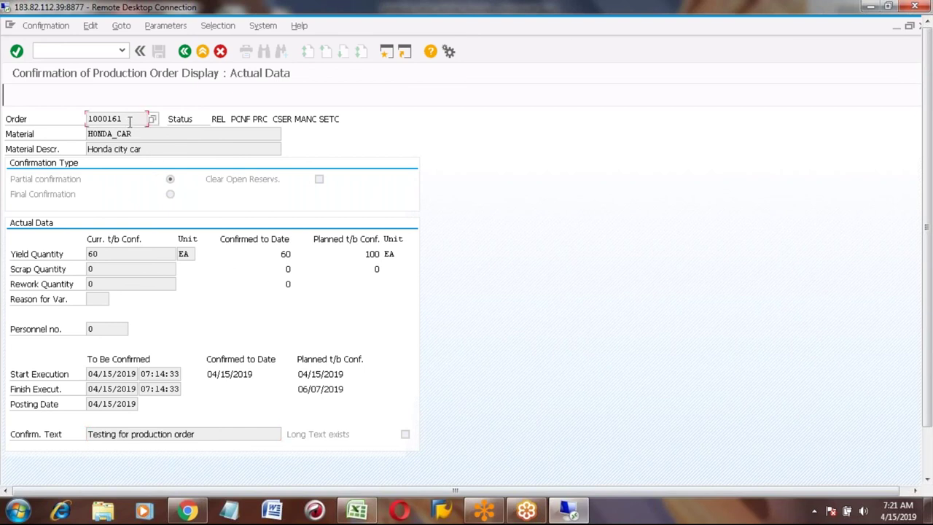
{"action": "left_click", "coordinate": [109, 254]}
{"action": "key", "text": "shift+Left"}
{"action": "key", "text": "shift+Left"}
{"action": "left_click", "coordinate": [185, 51]}
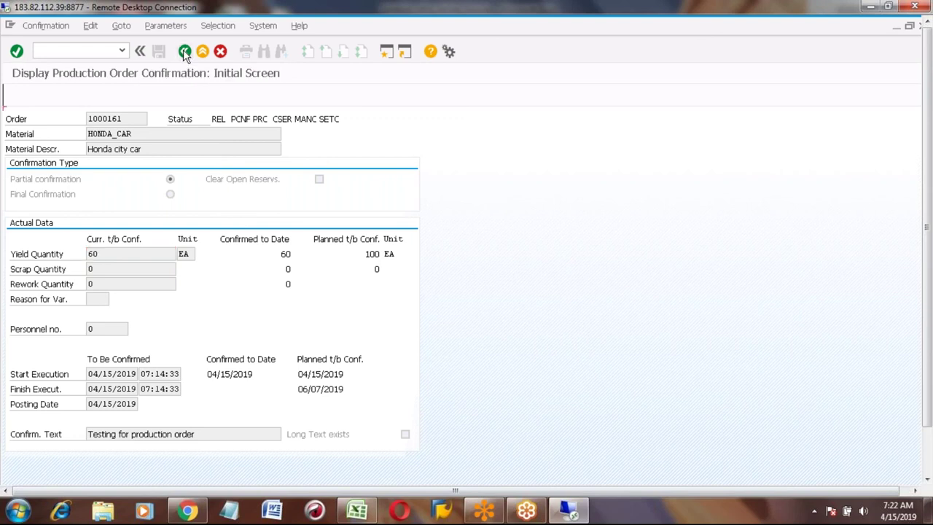
{"action": "left_click", "coordinate": [185, 52]}
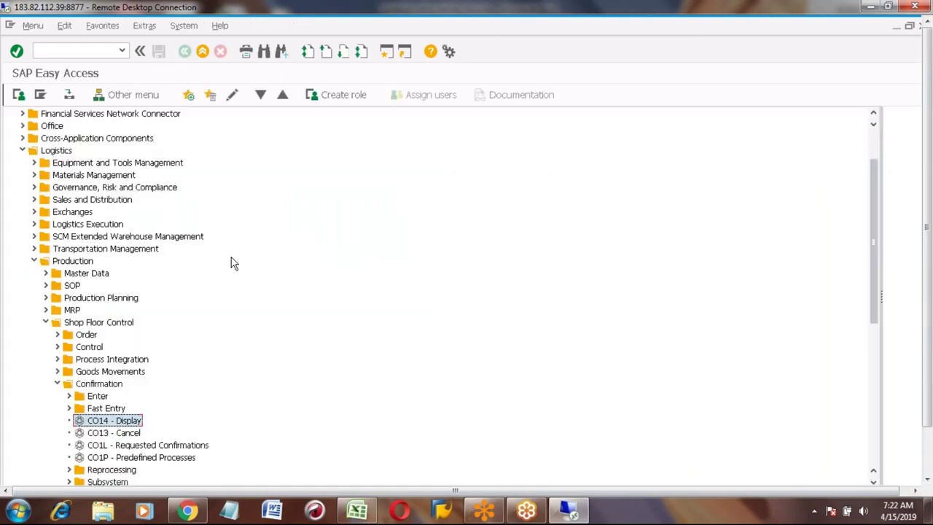
Locate transaction CO13 for cancelling confirmations, switch to the Excel notes and enter "Cancel confirmation" in C281
{"action": "left_click", "coordinate": [106, 433]}
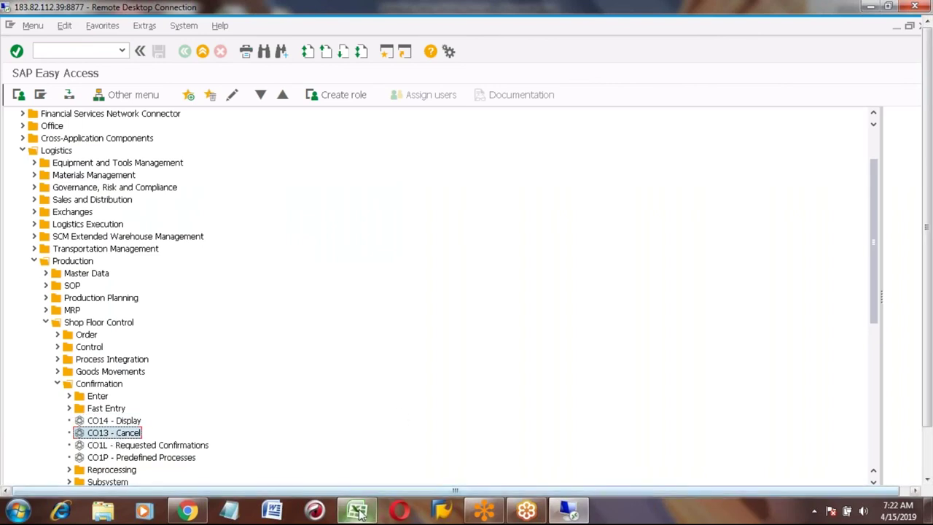
{"action": "mouse_move", "coordinate": [359, 512]}
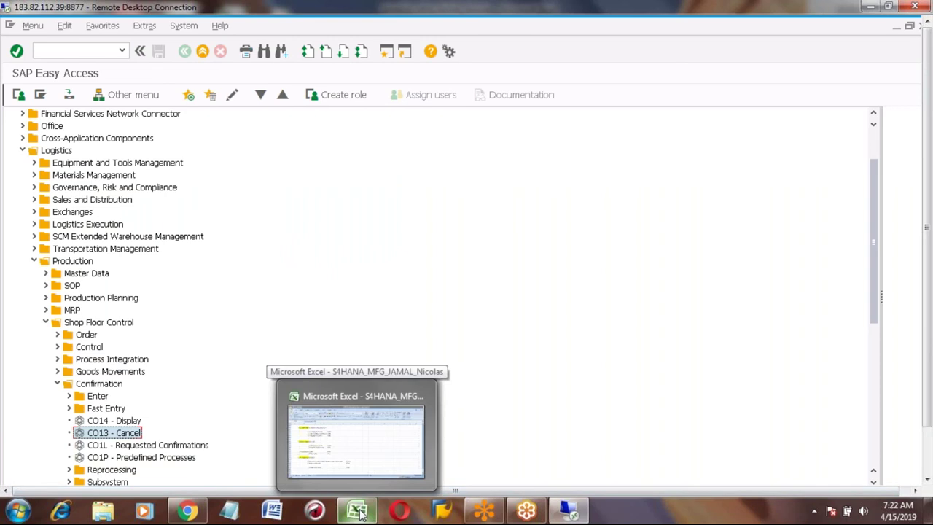
{"action": "left_click", "coordinate": [358, 512]}
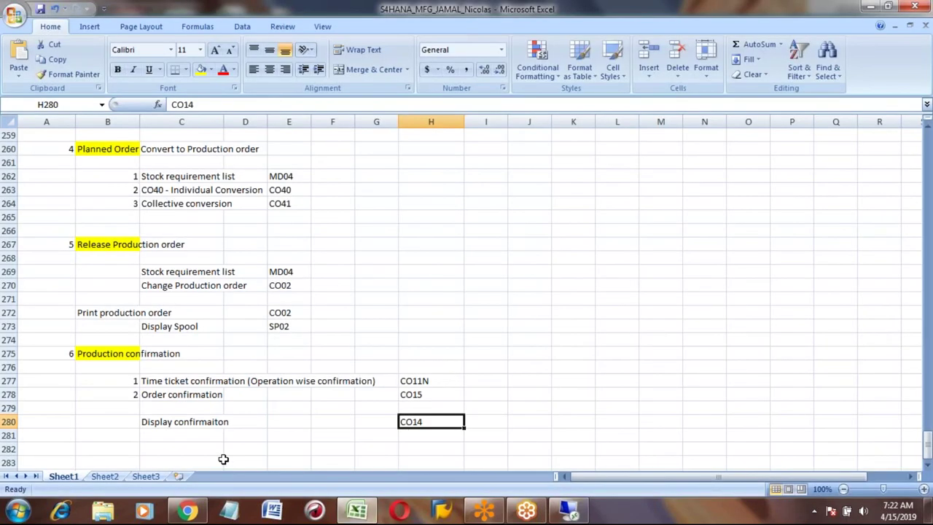
{"action": "left_click", "coordinate": [186, 436]}
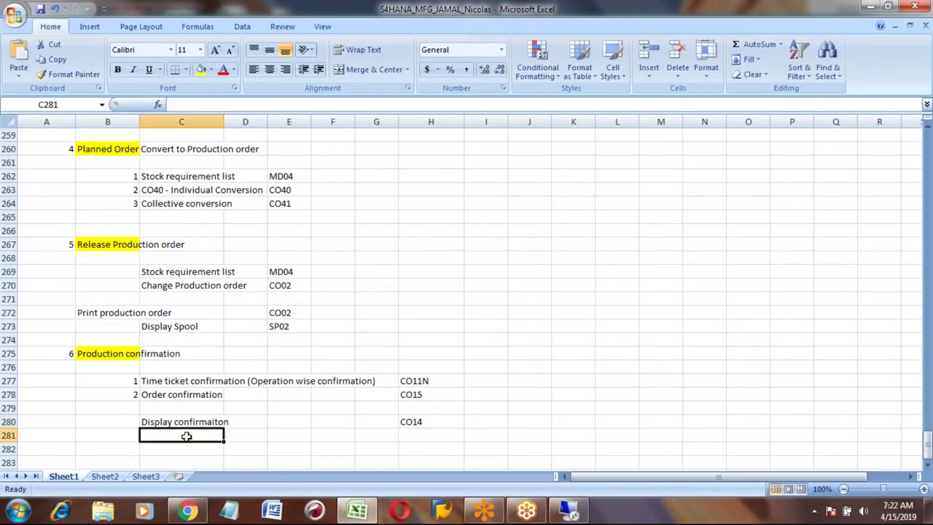
{"action": "type", "text": "Cancel confirmati"}
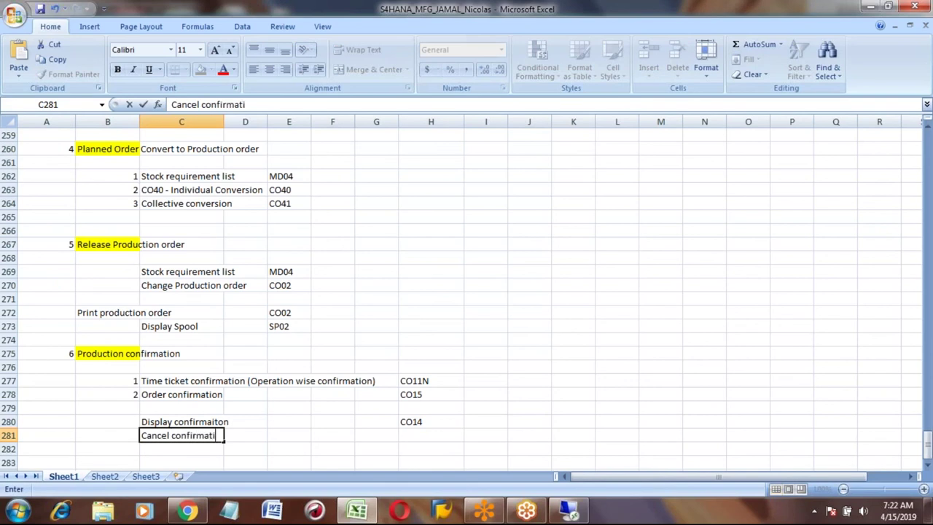
{"action": "type", "text": "on"}
{"action": "key", "text": "Return"}
Enter transaction code CO13 in H281 for the "Cancel confirmation" entry
{"action": "scroll", "coordinate": [178, 407], "scroll_direction": "down", "scroll_amount": 1}
{"action": "left_click", "coordinate": [169, 392]}
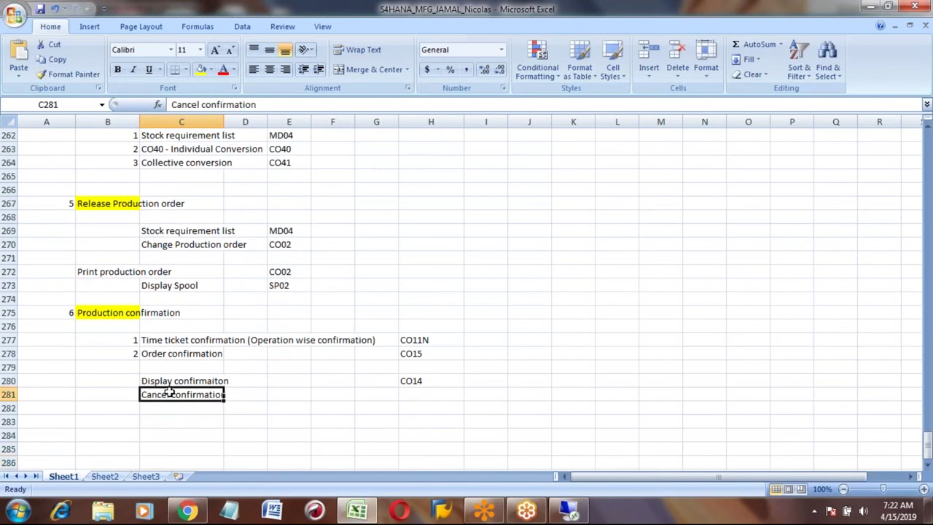
{"action": "key", "text": "Right"}
{"action": "key", "text": "Right"}
{"action": "key", "text": "Right"}
{"action": "key", "text": "Right"}
{"action": "key", "text": "Right"}
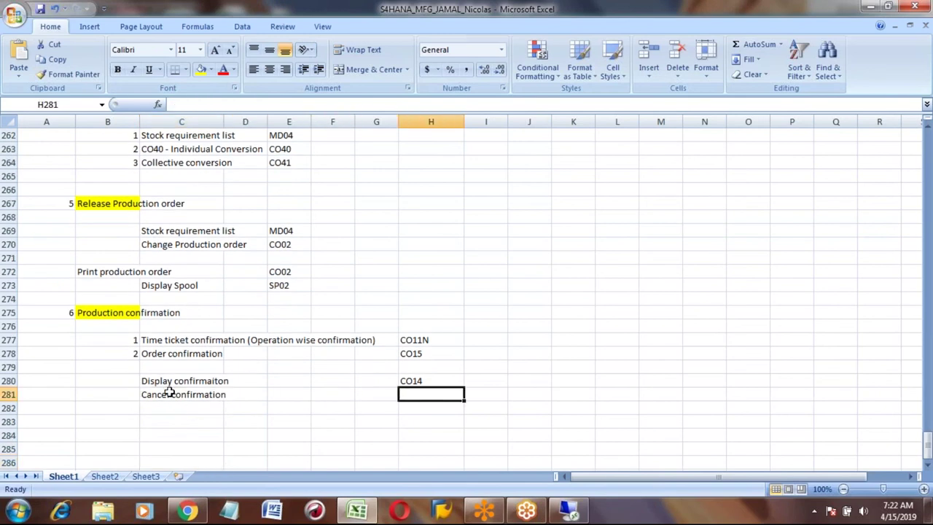
{"action": "type", "text": "CO1"}
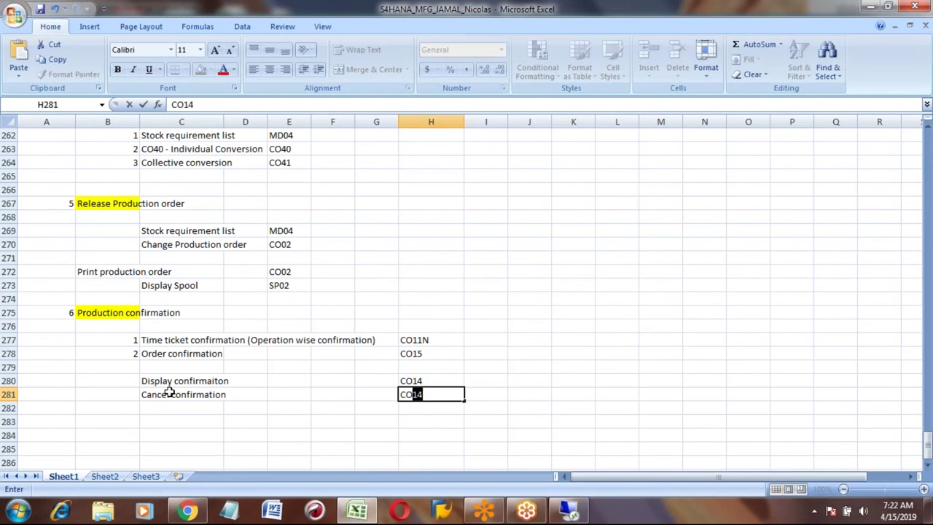
{"action": "type", "text": "3"}
{"action": "key", "text": "Left"}
{"action": "key", "text": "Left"}
{"action": "key", "text": "Left"}
{"action": "key", "text": "Left"}
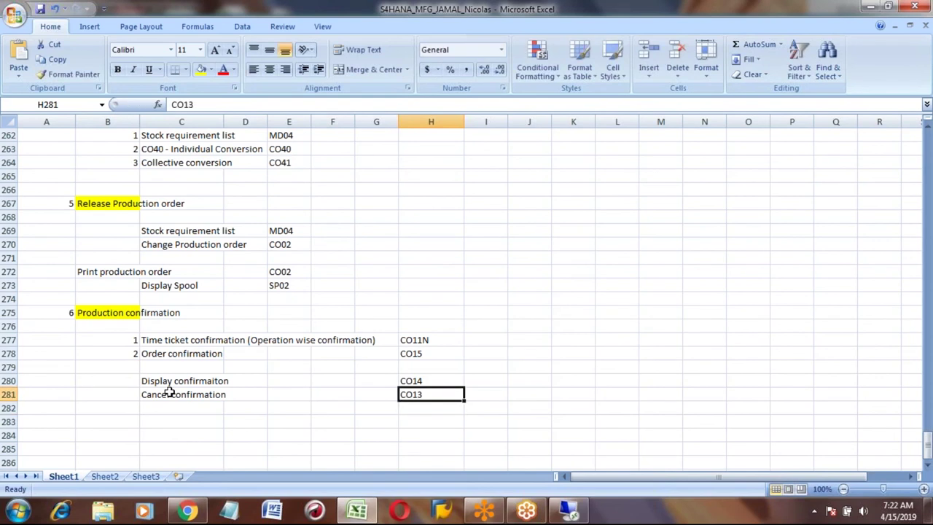
{"action": "key", "text": "Left"}
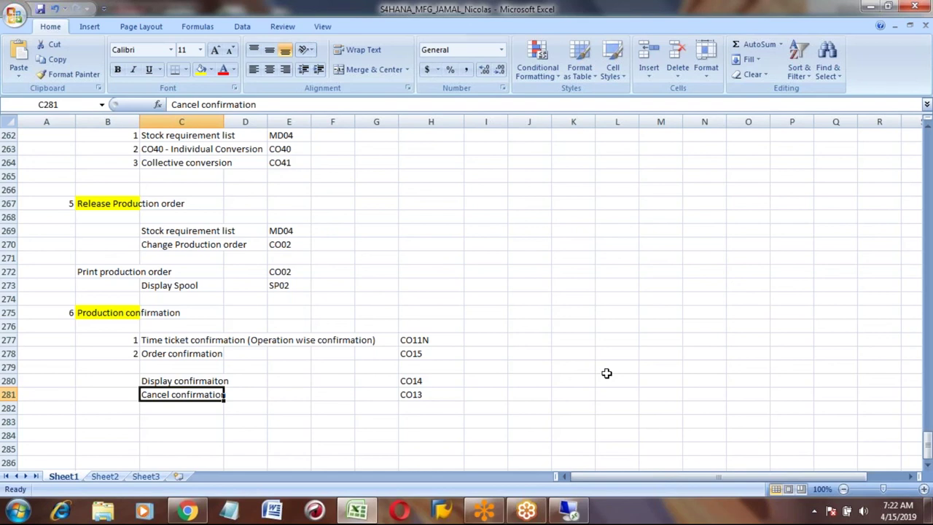
{"action": "key", "text": "Down"}
{"action": "key", "text": "Down"}
{"action": "key", "text": "Down"}
{"action": "key", "text": "Down"}
{"action": "key", "text": "Down"}
{"action": "key", "text": "Down"}
{"action": "key", "text": "Down"}
{"action": "key", "text": "Down"}
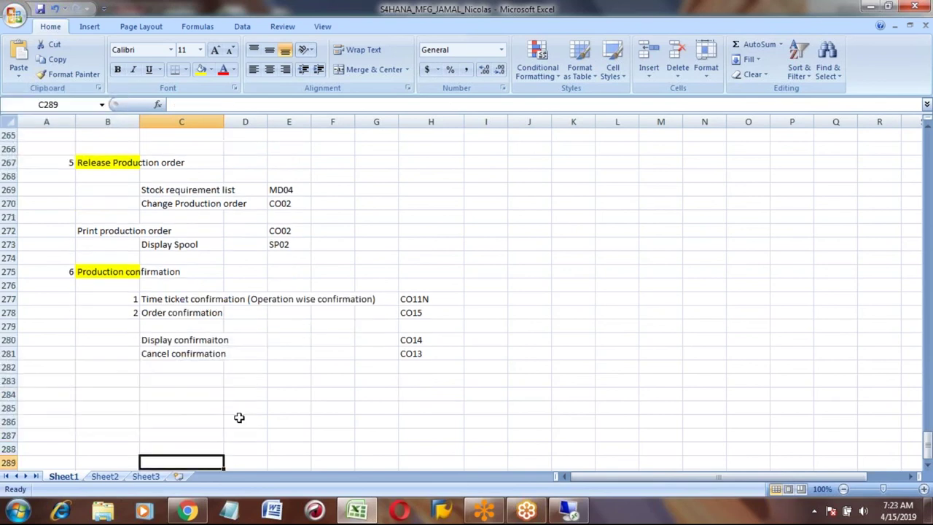
{"action": "left_click", "coordinate": [173, 350]}
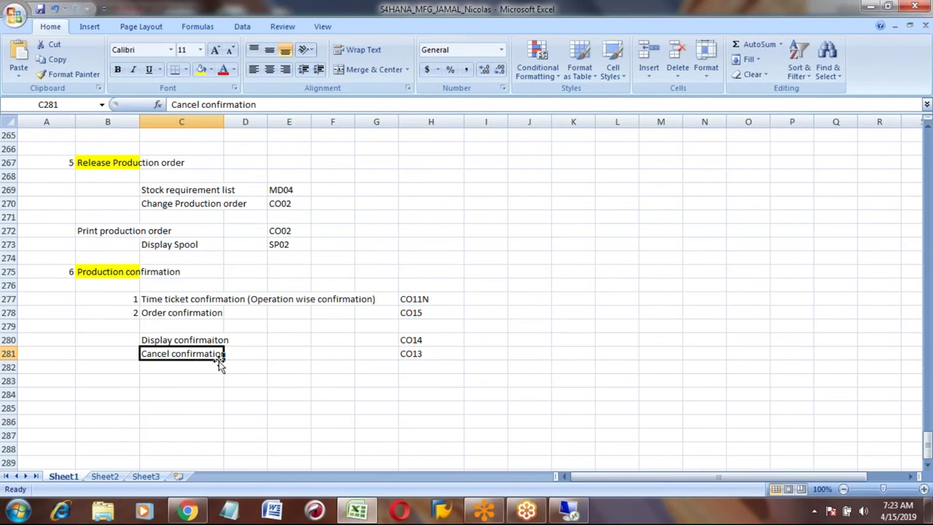
Switch back to SAP, start transaction CO13 and open the confirmation of the 100 EA HONDA_CAR production order for cancellation
{"action": "key", "text": "alt+Tab"}
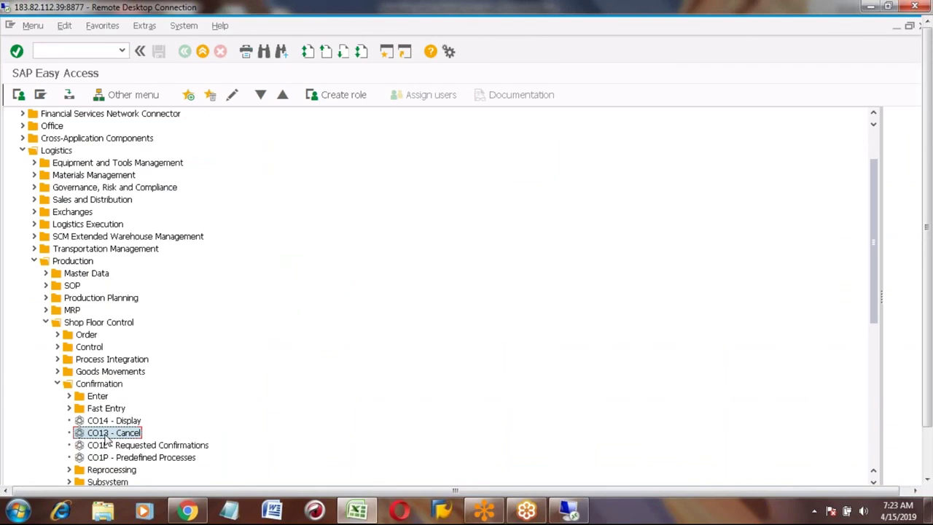
{"action": "key", "text": "Return"}
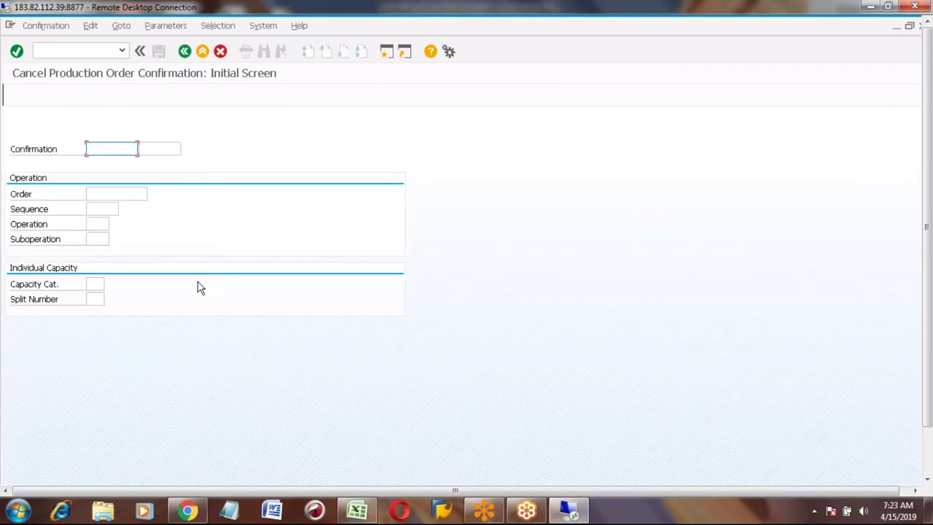
{"action": "left_click", "coordinate": [102, 193]}
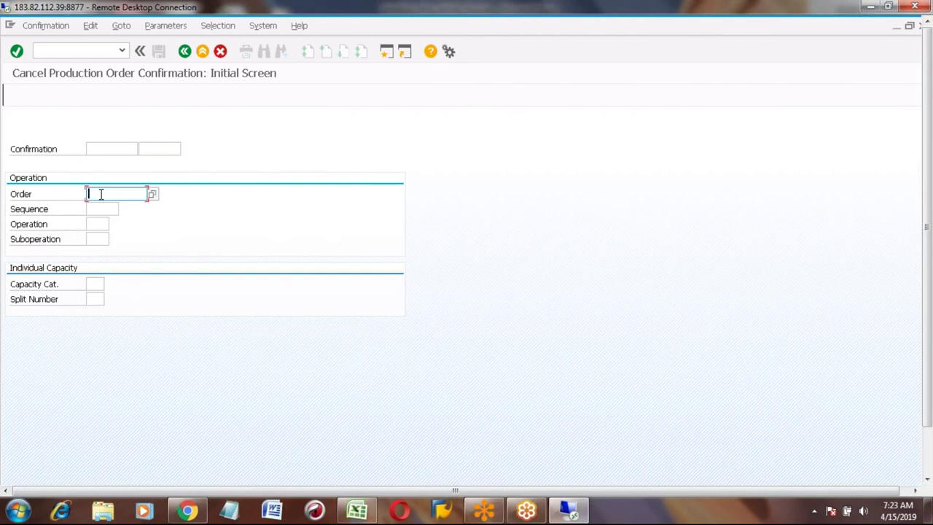
{"action": "left_click", "coordinate": [101, 194]}
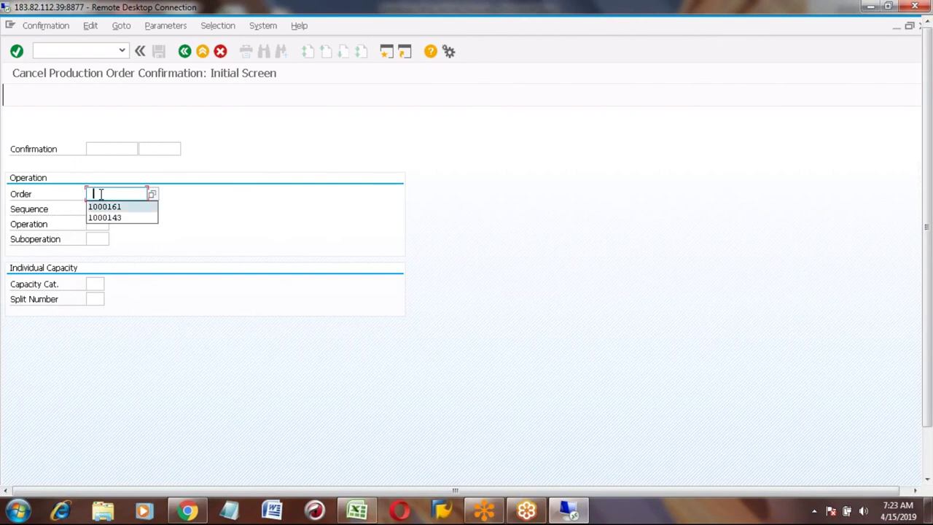
{"action": "left_click", "coordinate": [104, 206]}
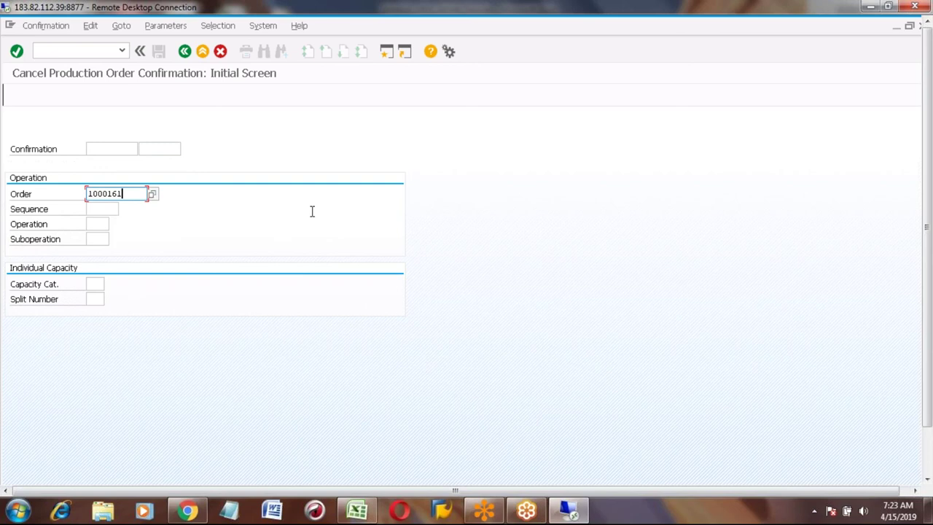
{"action": "key", "text": "Return"}
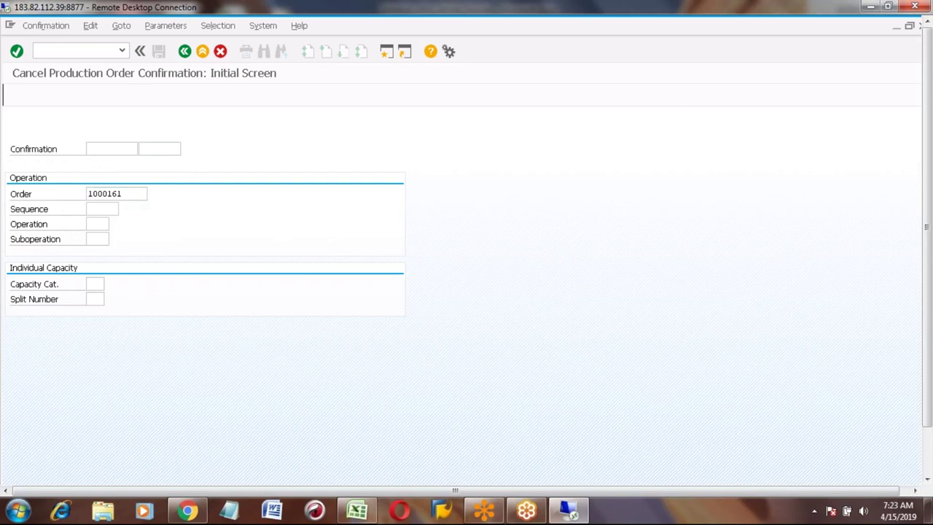
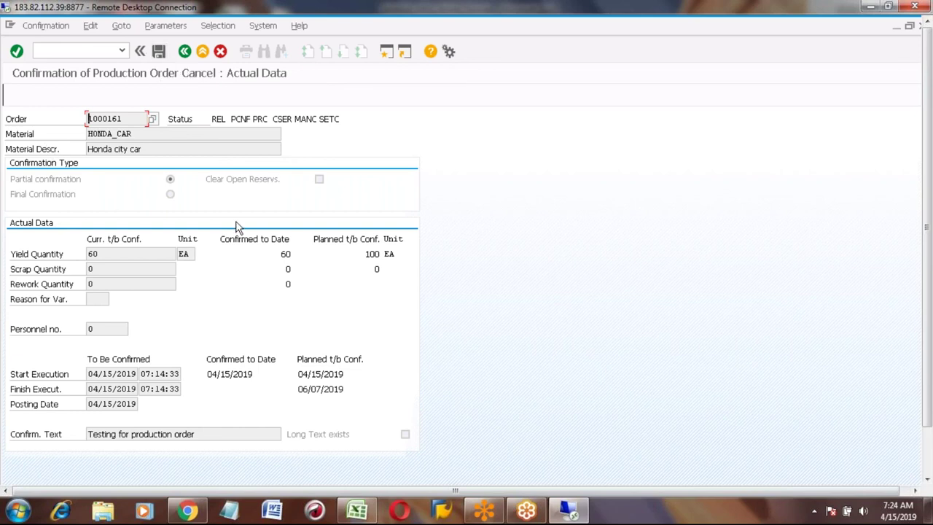
Save the cancellation of the 60 EA partial confirmation and accept the Microsoft Office license agreement
{"action": "left_click", "coordinate": [101, 252]}
{"action": "left_click", "coordinate": [159, 52]}
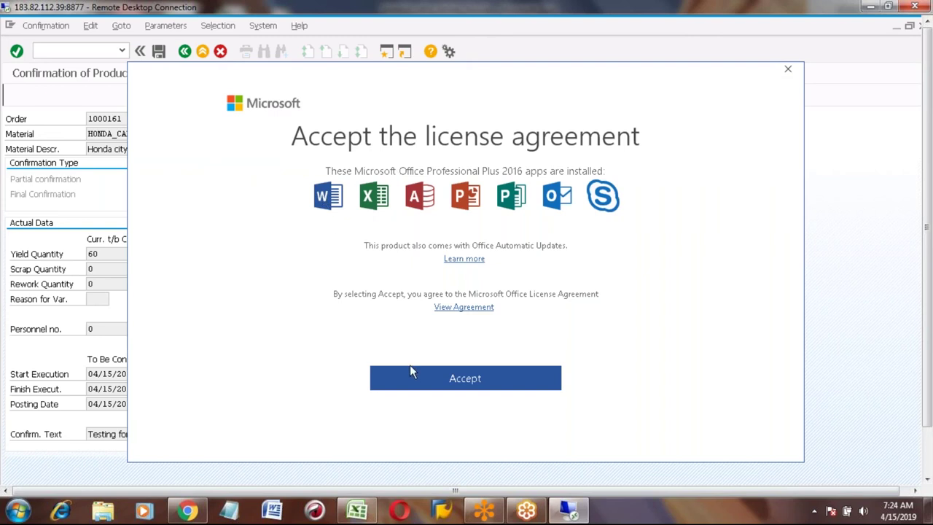
{"action": "left_click", "coordinate": [451, 381]}
{"action": "left_click", "coordinate": [454, 378]}
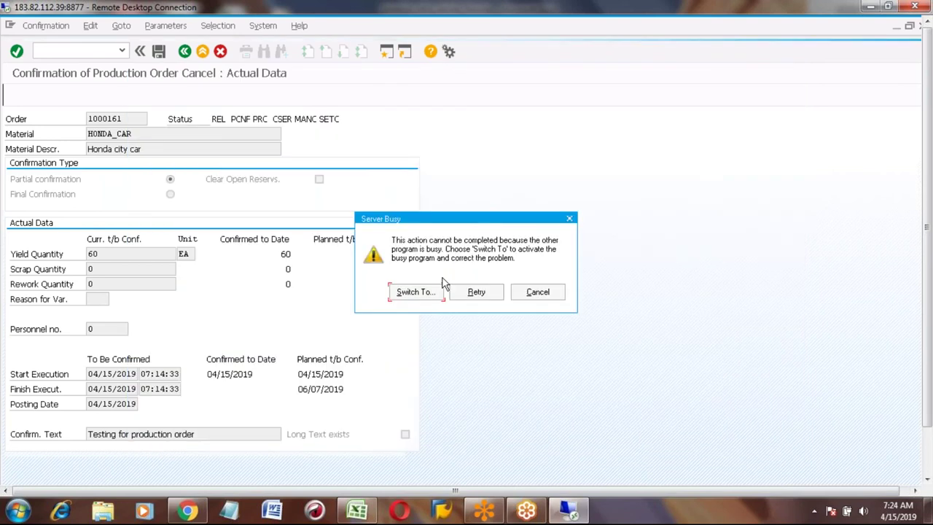
Clear the Server Busy prompt and allow SAP GUI to create SAPscriptWord2007.dotm in the templates directory, remembering the decision
{"action": "left_click", "coordinate": [419, 292]}
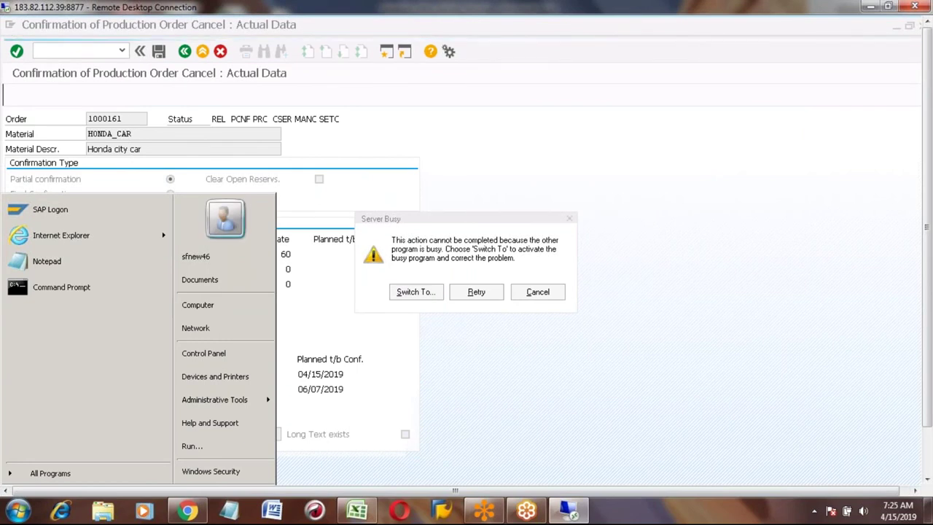
{"action": "left_click", "coordinate": [49, 264]}
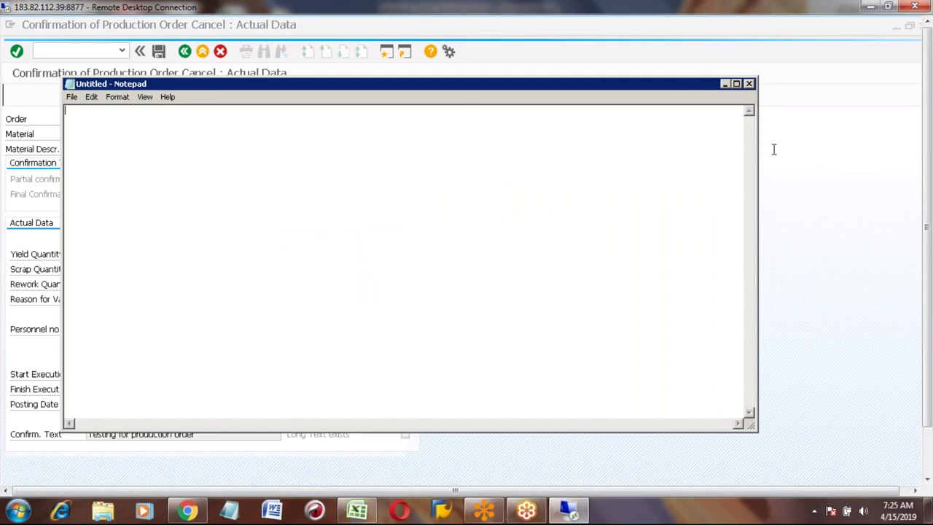
{"action": "left_click", "coordinate": [749, 85]}
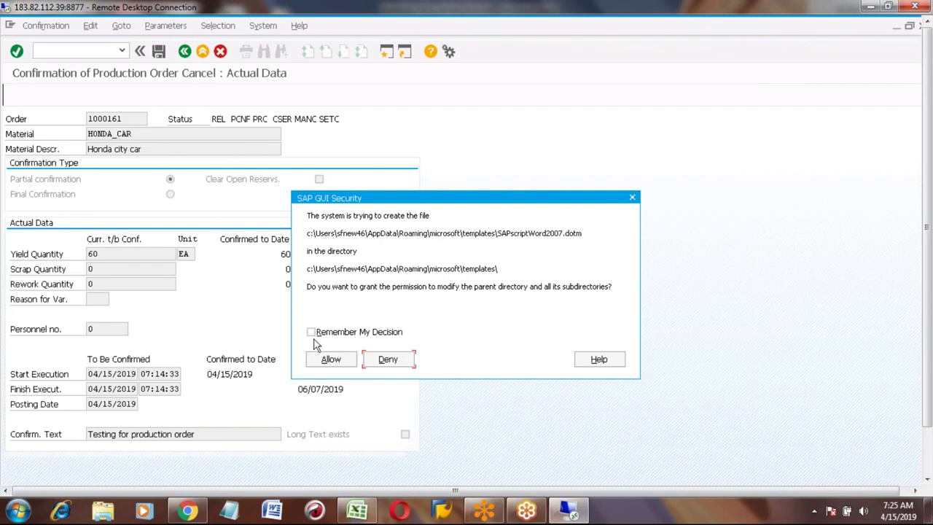
{"action": "left_click", "coordinate": [312, 333]}
{"action": "left_click", "coordinate": [331, 364]}
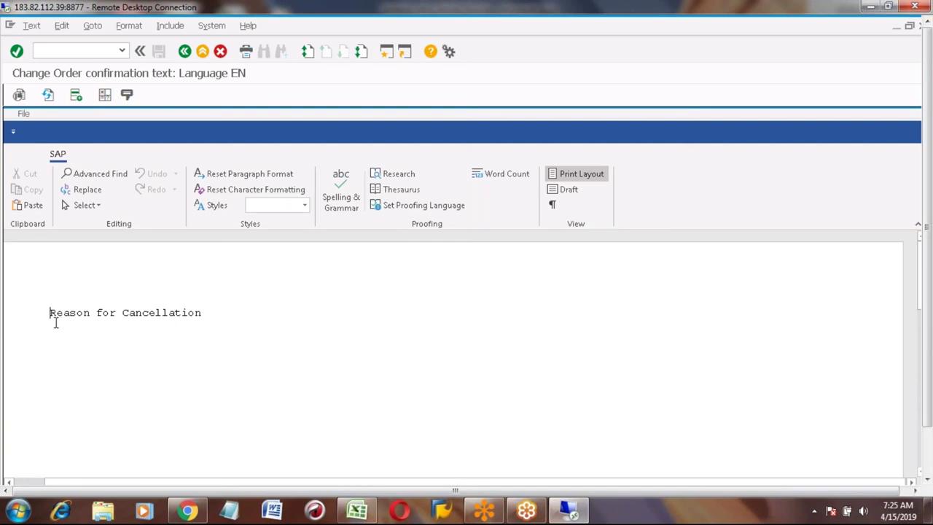
Add "Wrong quantity entered." on a new line below "Reason for Cancellation" and leave the confirmation text editor
{"action": "left_click", "coordinate": [210, 312]}
{"action": "key", "text": "Return"}
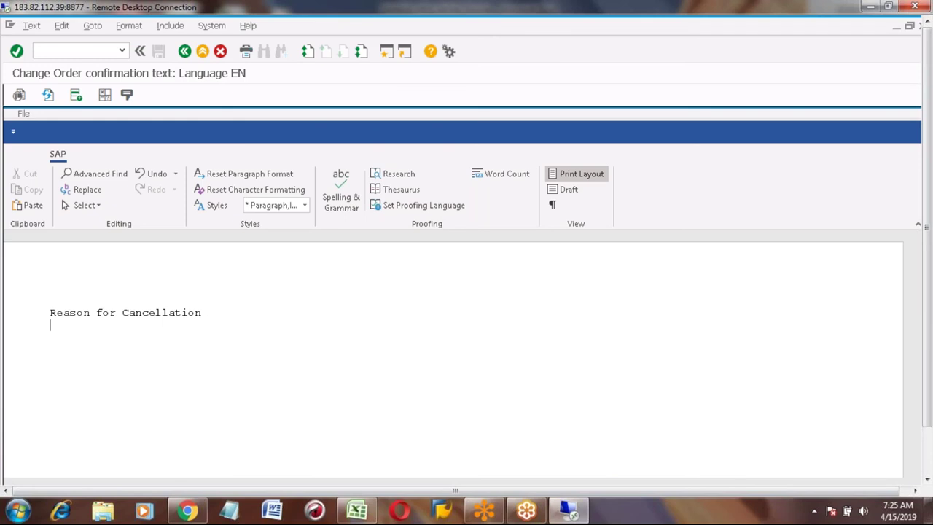
{"action": "type", "text": "Wrong"}
{"action": "type", "text": "quantity "}
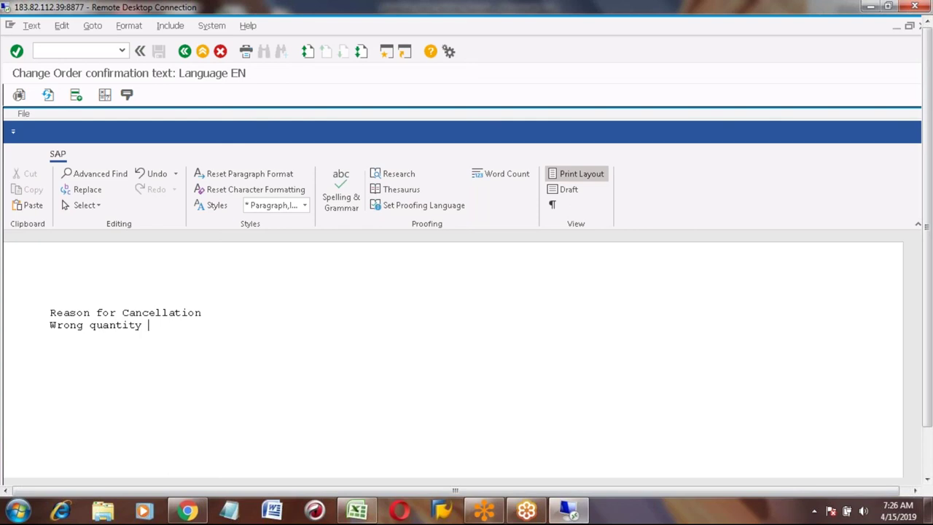
{"action": "type", "text": "entered."}
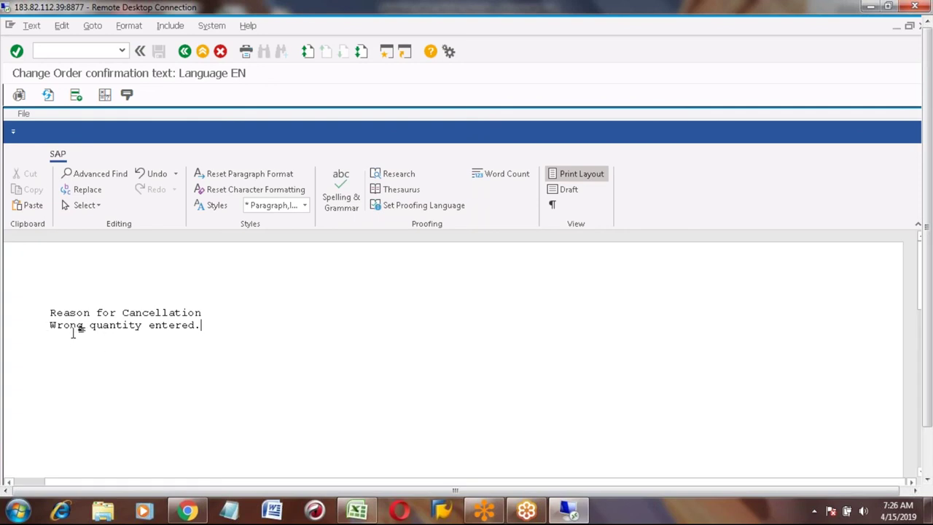
{"action": "left_click", "coordinate": [183, 54]}
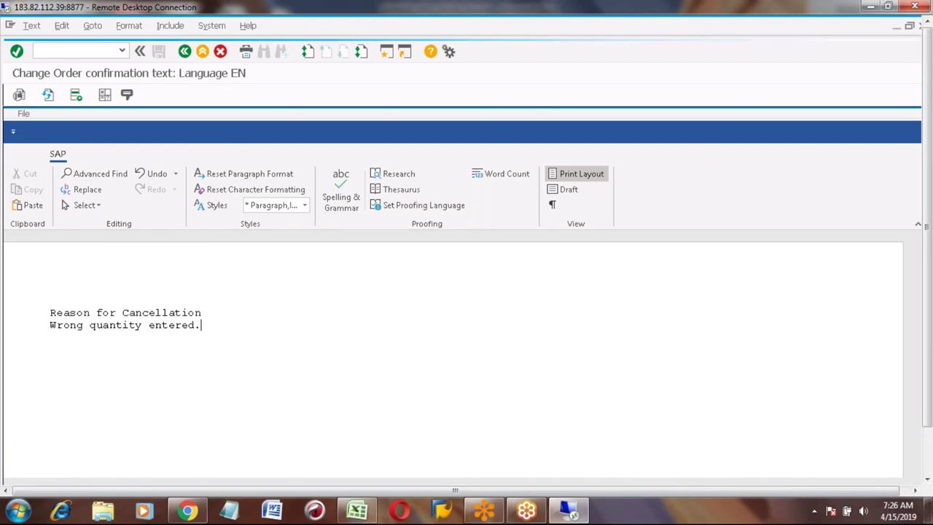